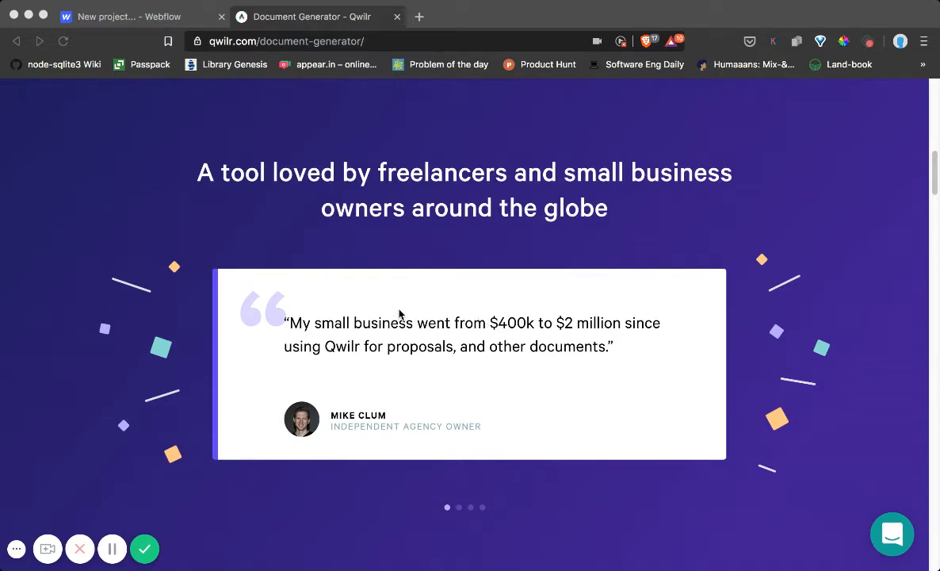
Switch to Webflow and create a new project from the Blank Site preset named "Testimonials slideshow"
click(181, 19)
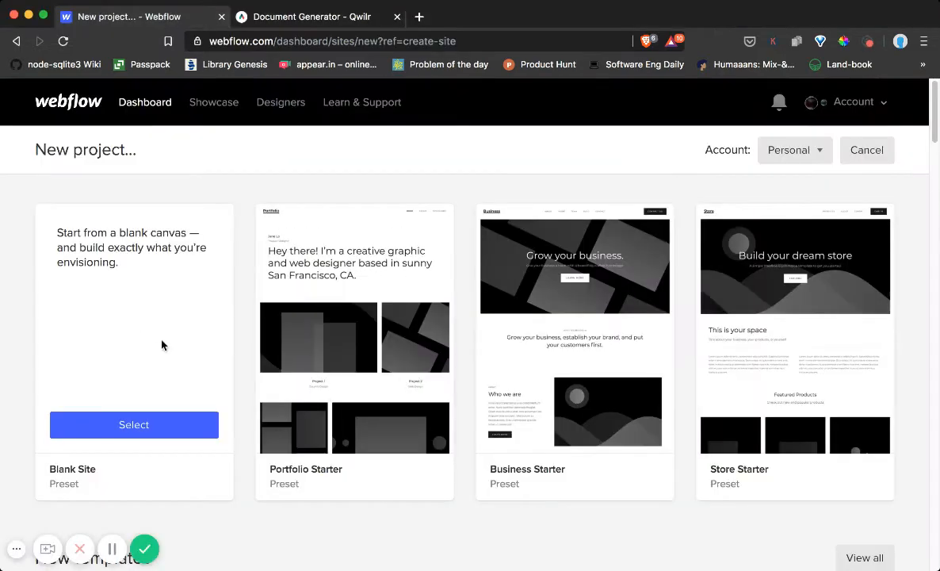
click(134, 422)
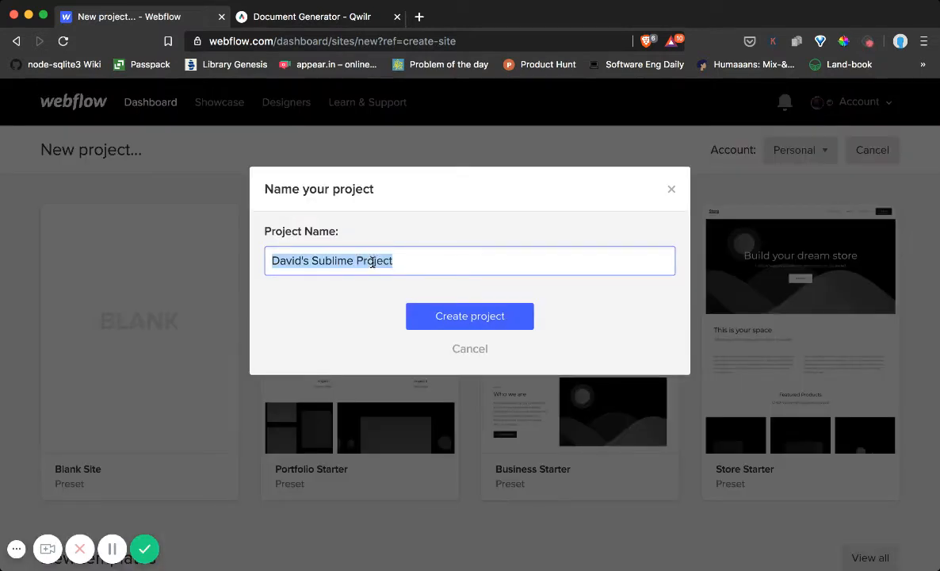
text(Testimon)
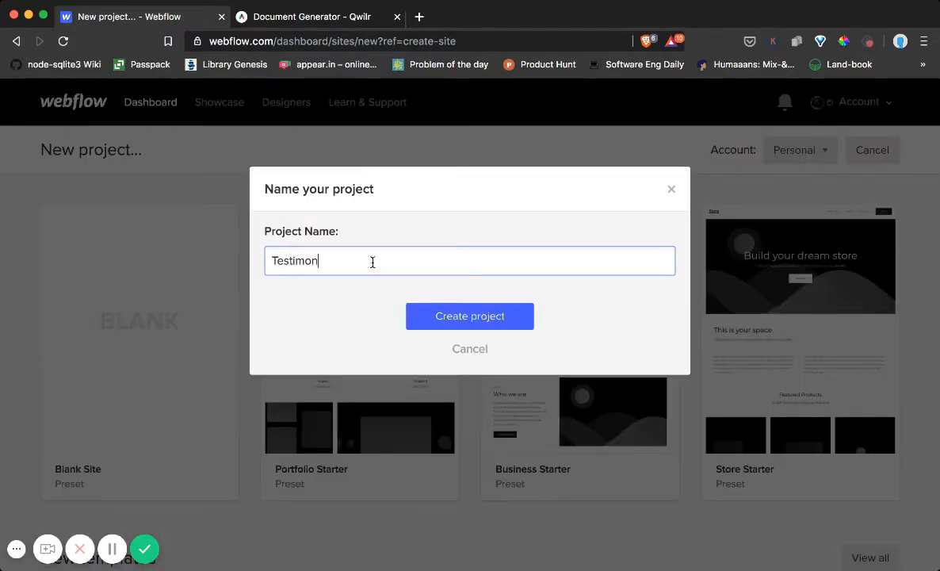
text(ials slideshow)
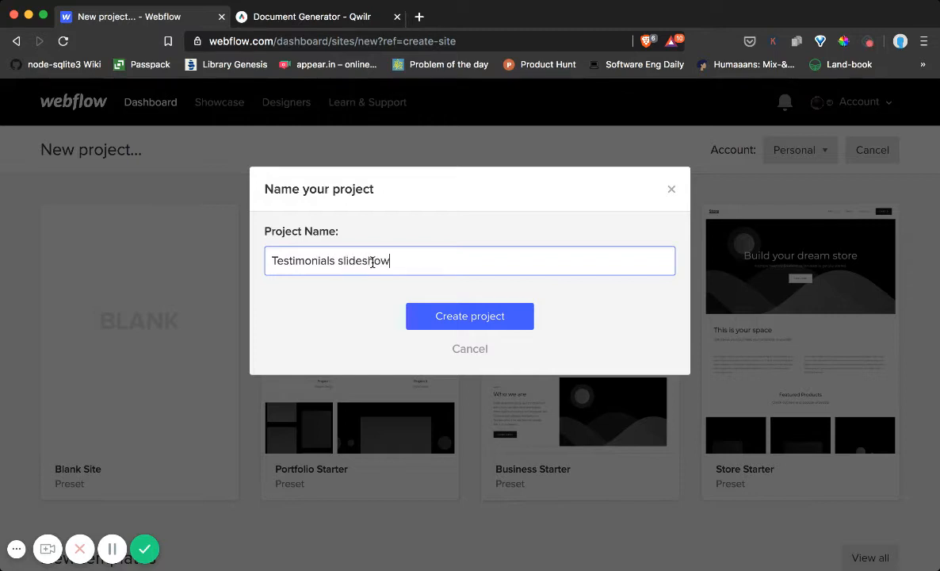
click(431, 320)
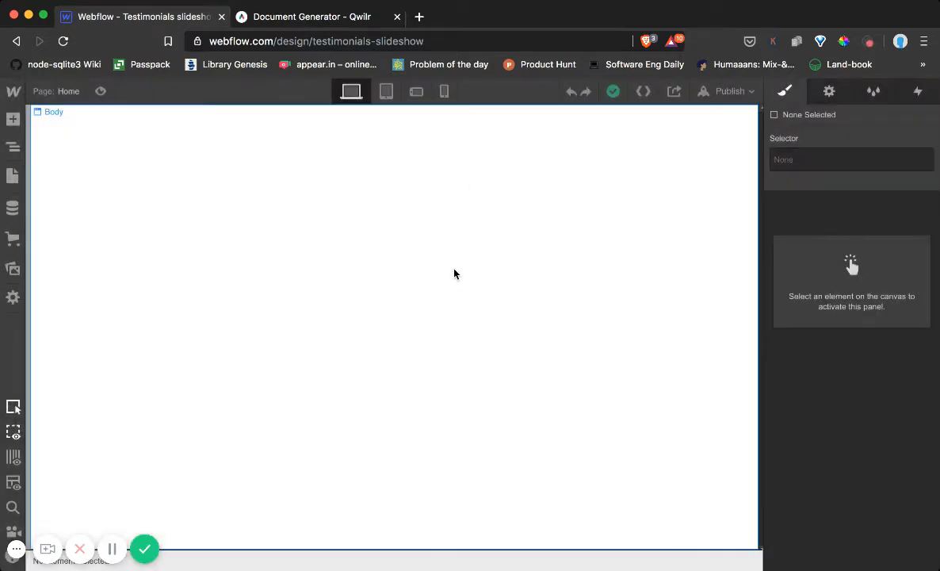
Check the Qwilr reference testimonial page, then return to Webflow and add a Section element to the empty page body
click(317, 22)
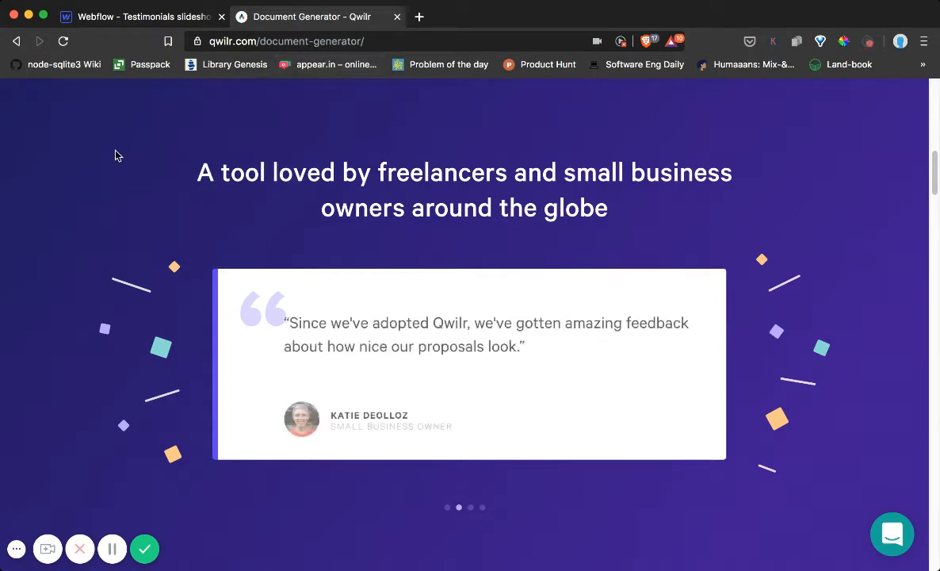
click(137, 19)
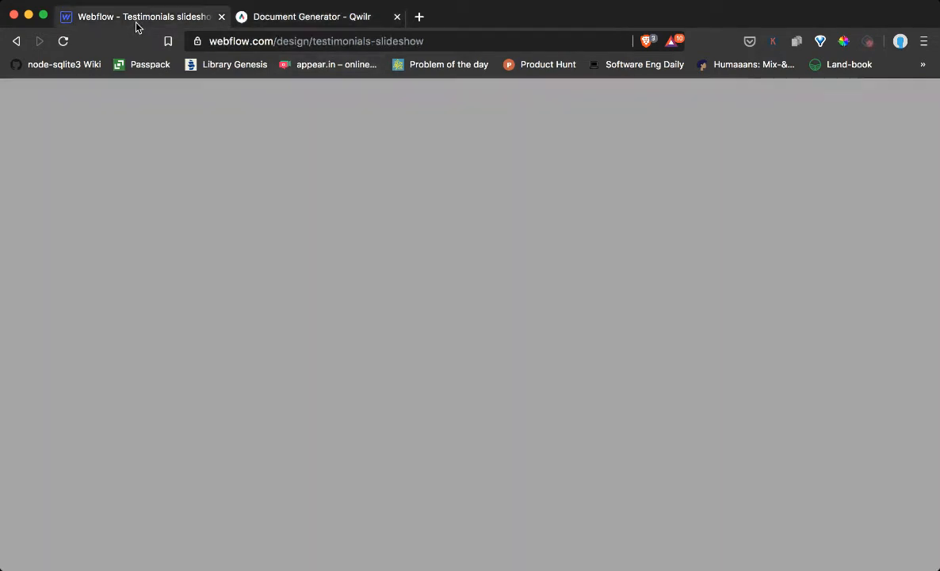
click(14, 120)
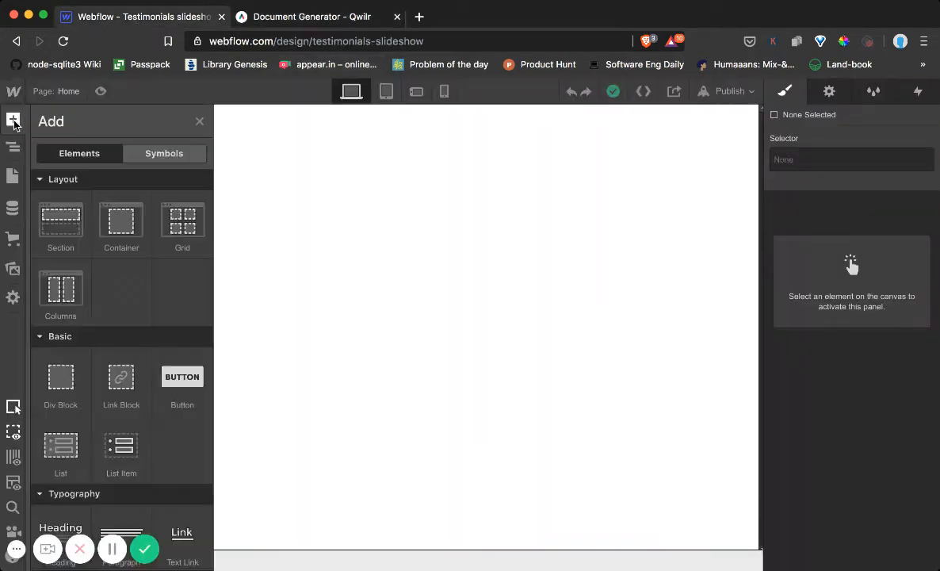
scroll(77, 252, down, 3)
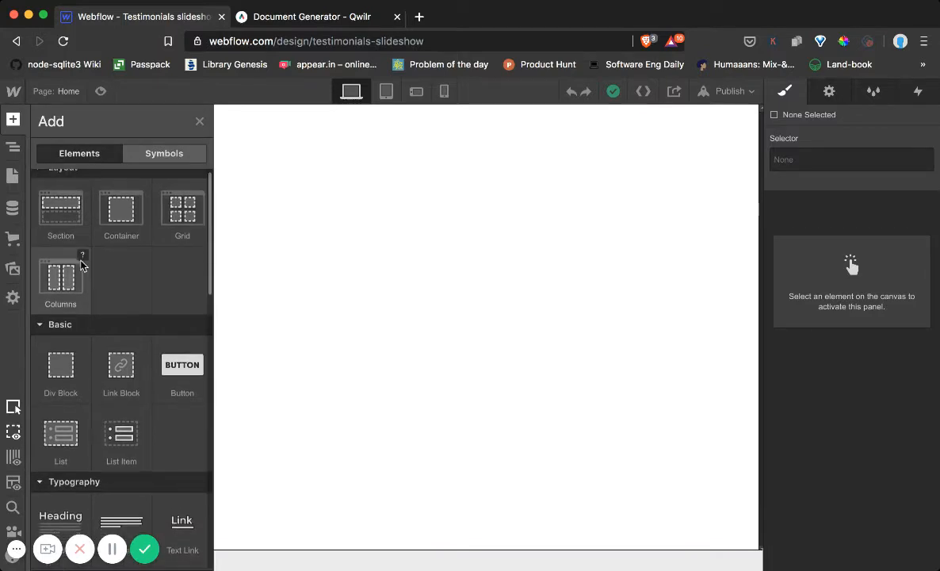
scroll(68, 241, up, 3)
drag(84, 226, 362, 197)
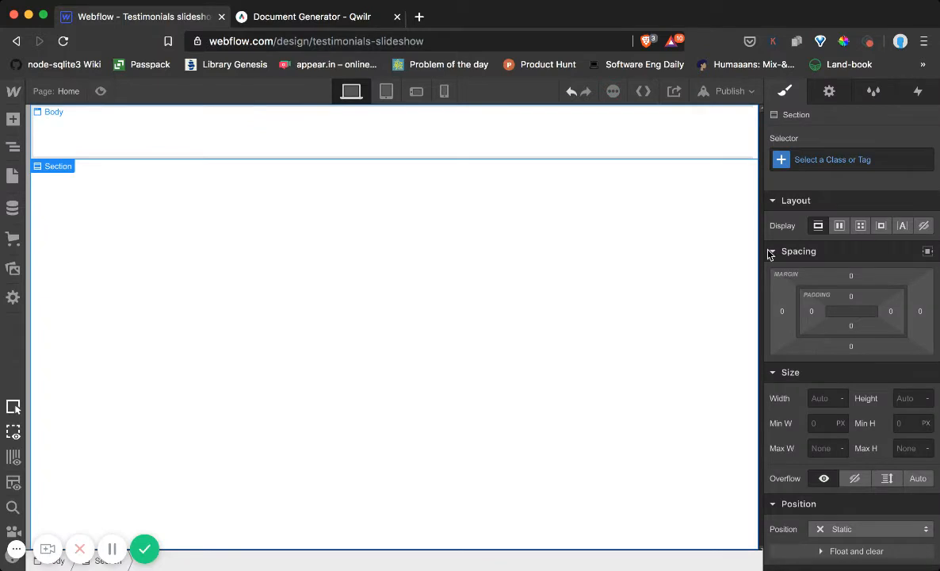
Create a class named "background" for the new section
click(817, 161)
text(background)
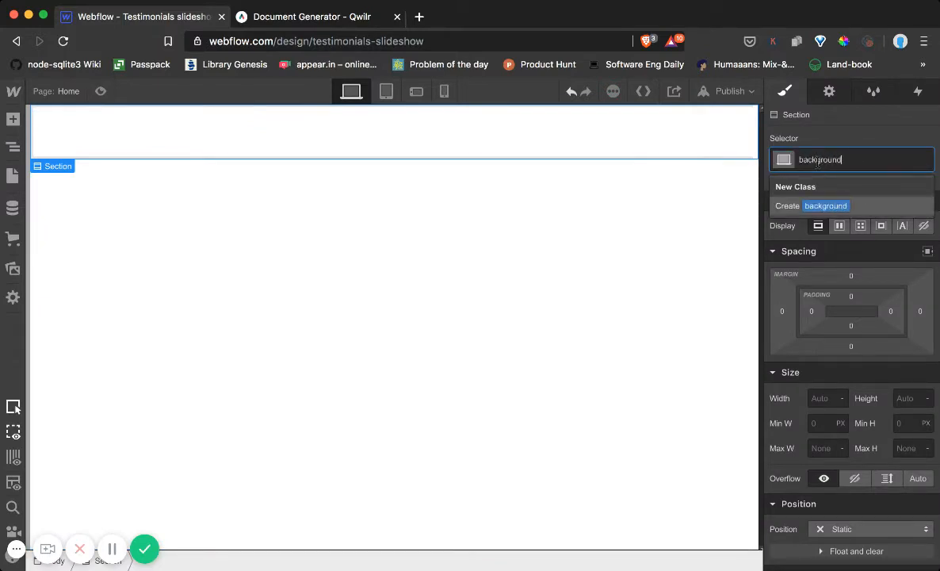
key(Return)
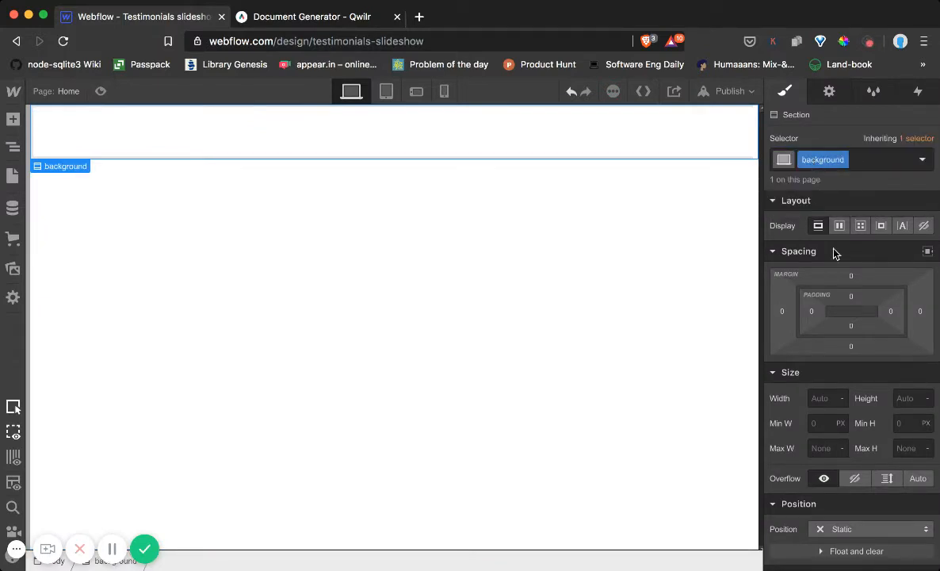
Add a linear gradient as the background of the section, comparing with the Qwilr reference page
scroll(835, 249, down, 10)
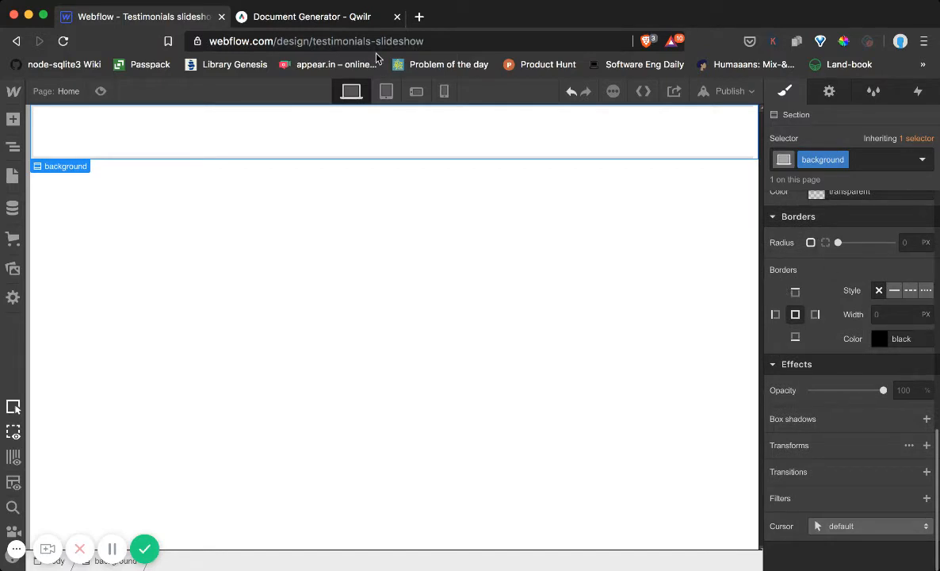
click(350, 18)
click(161, 19)
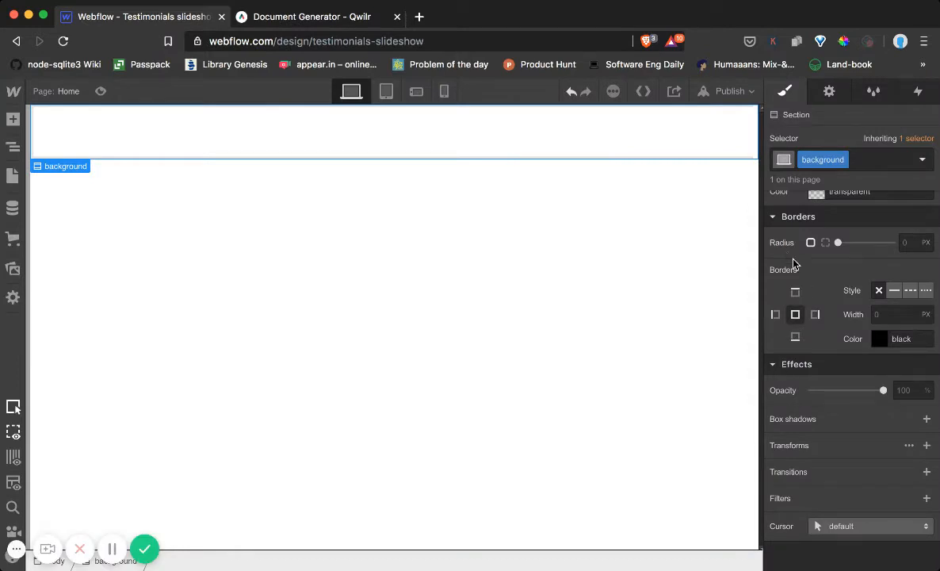
scroll(793, 263, up, 3)
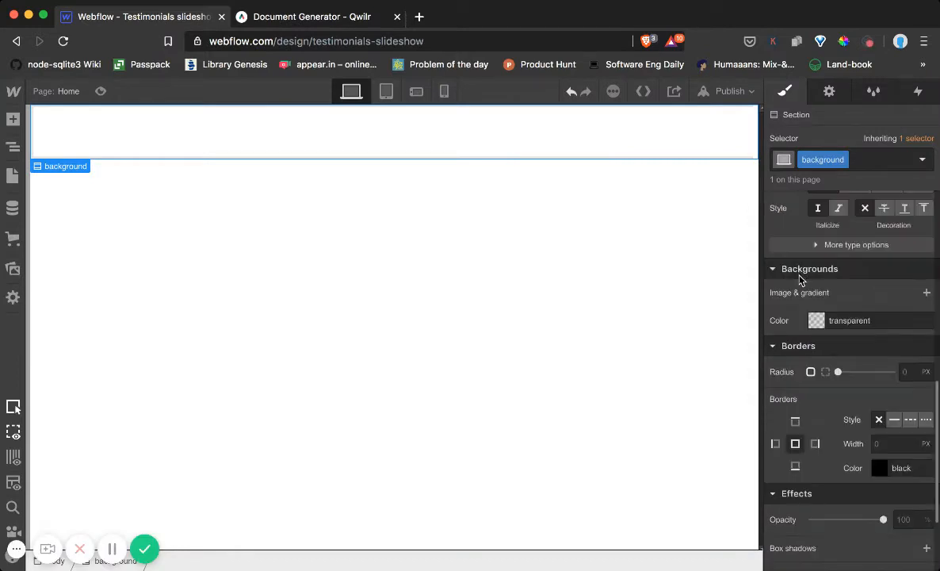
click(925, 294)
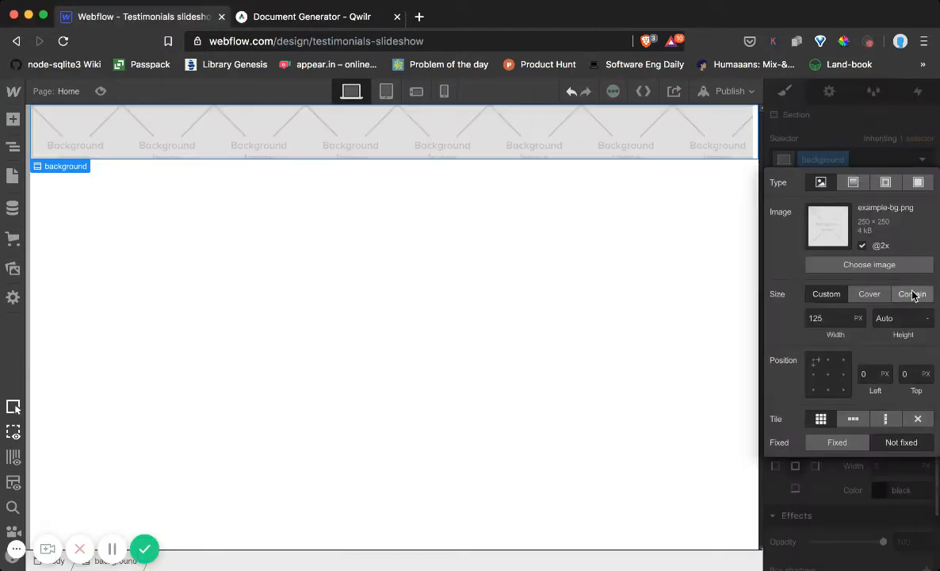
click(853, 183)
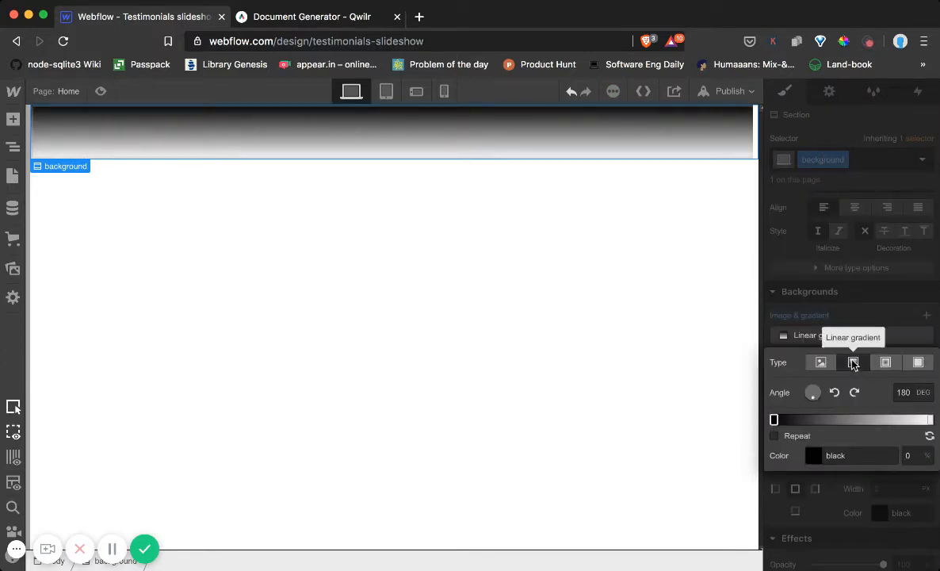
Set the gradient's starting colour stop to #38178a
click(813, 456)
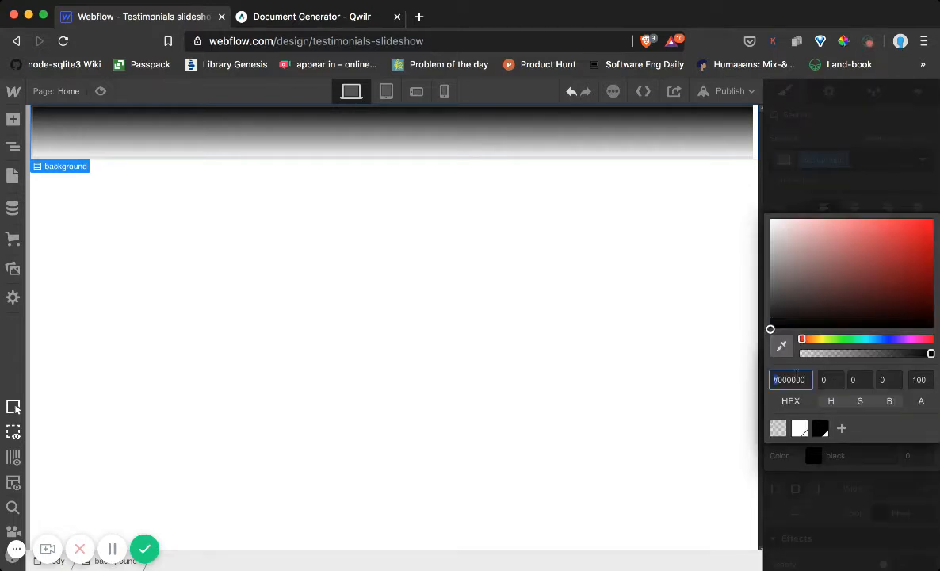
click(797, 380)
text(38178a)
key(Return)
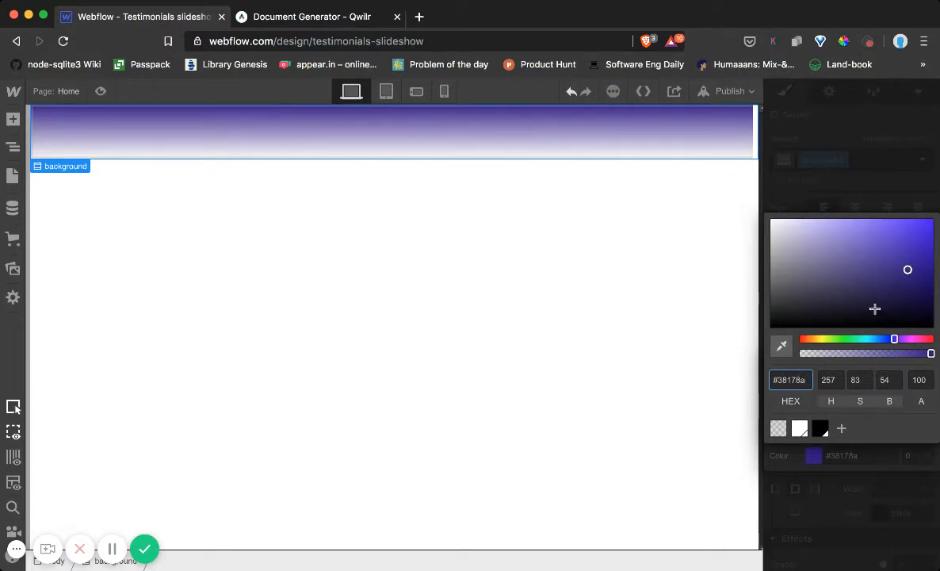
click(884, 457)
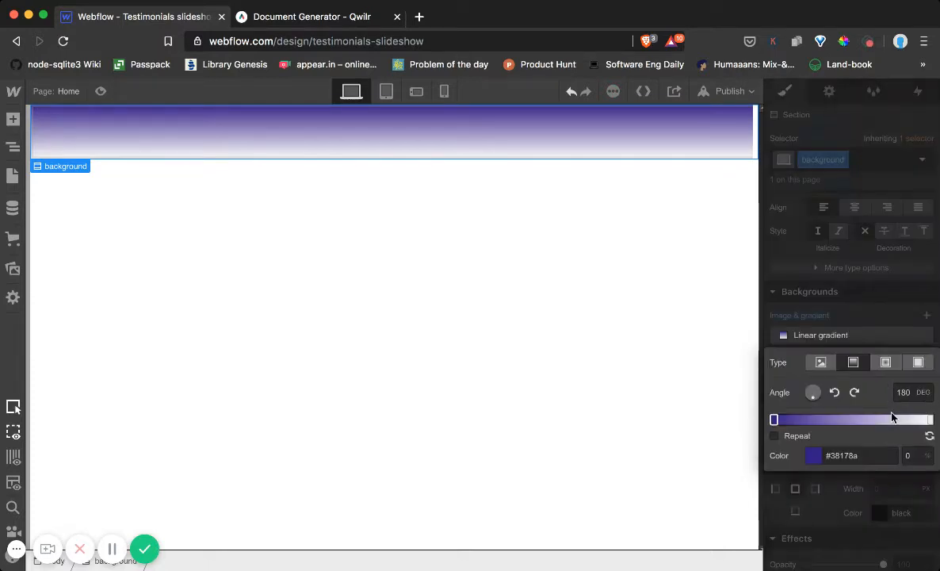
Set the gradient's ending colour stop to #231766
click(927, 419)
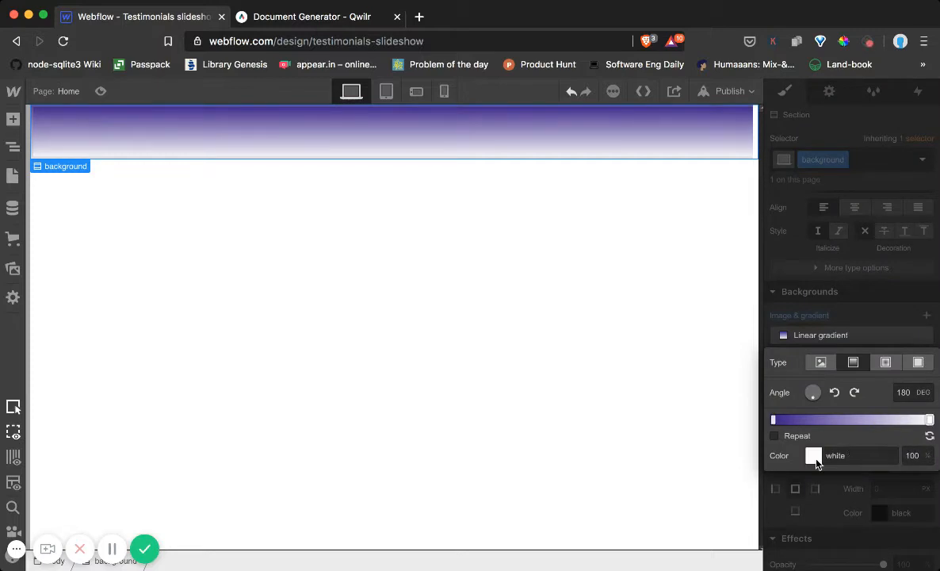
click(814, 458)
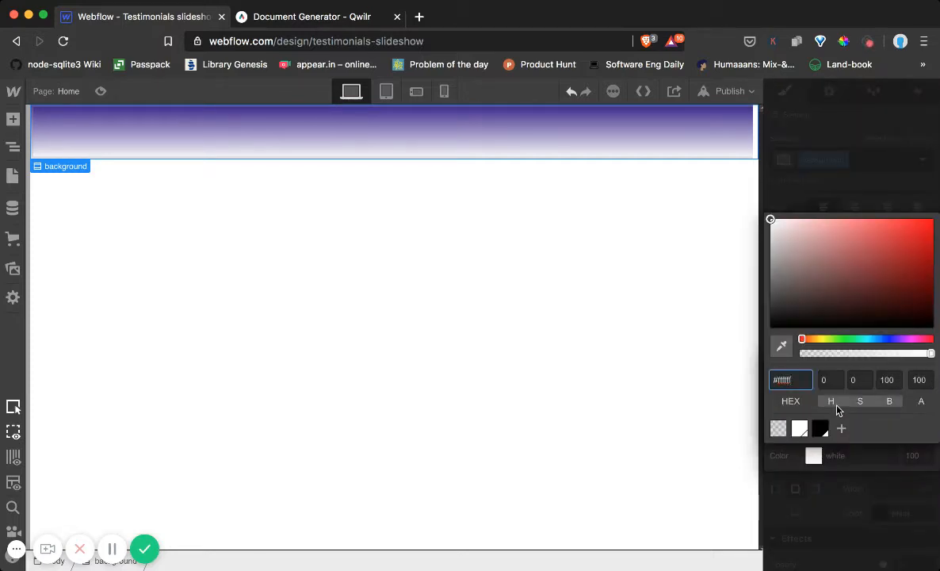
text(#231766)
key(Return)
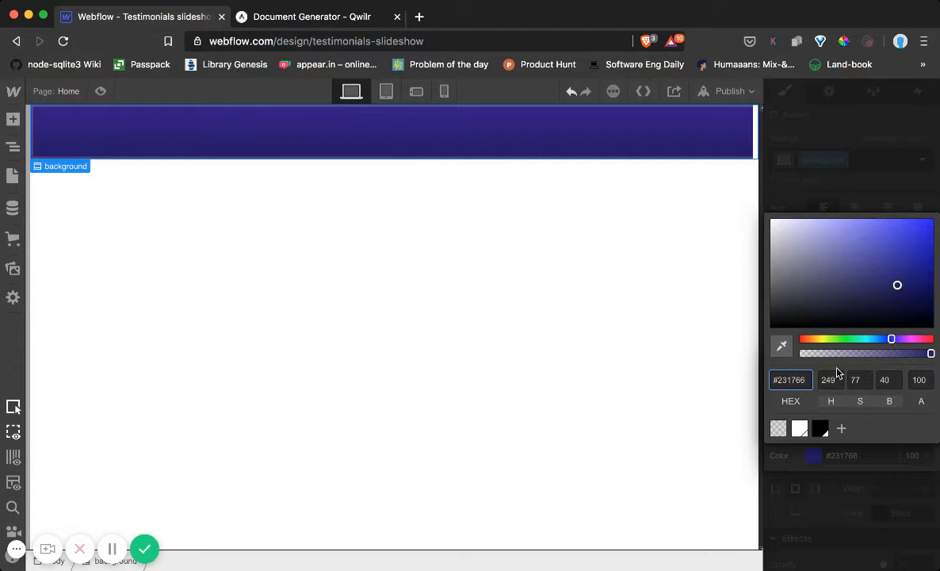
click(856, 474)
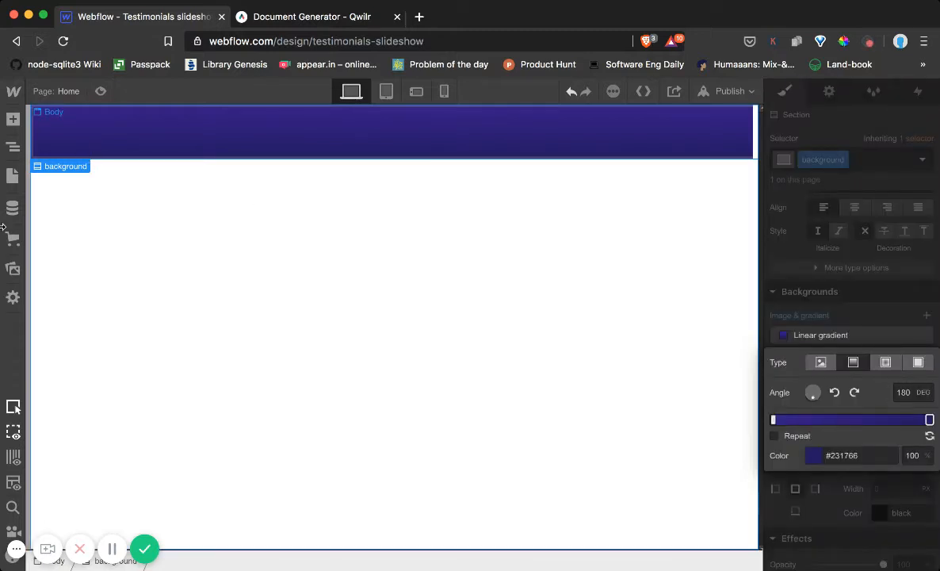
Set the Body element's display to horizontal flex with its children centred in both alignment and justification
click(13, 148)
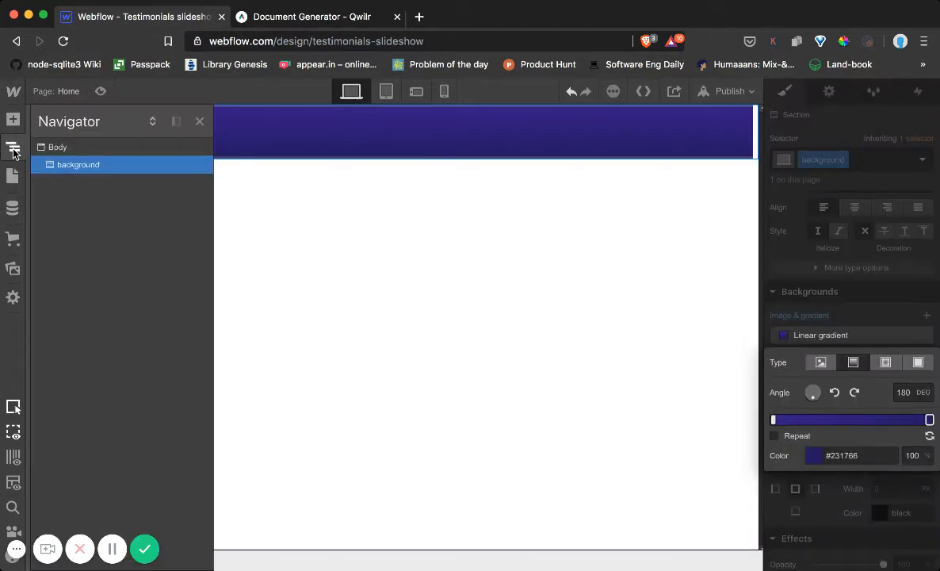
click(52, 147)
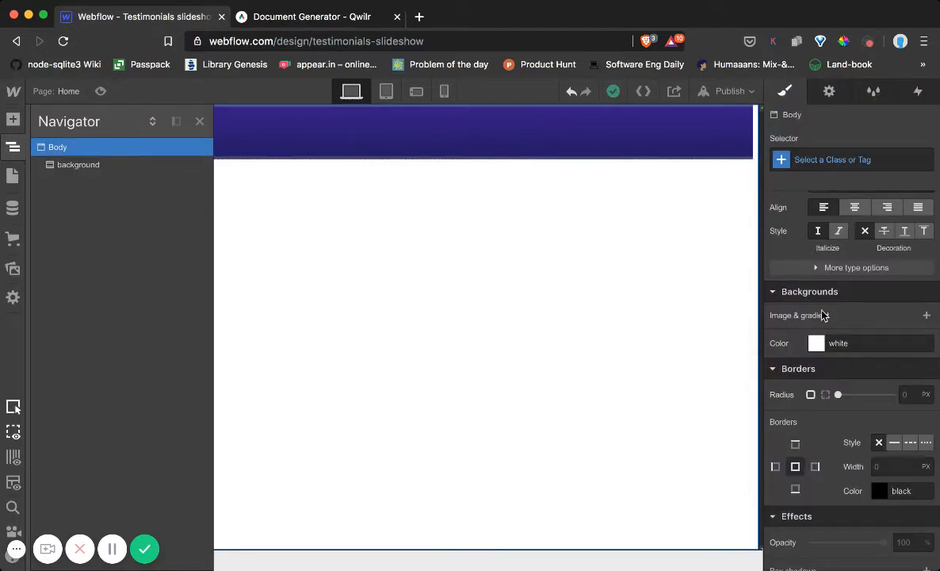
scroll(825, 315, up, 10)
click(841, 227)
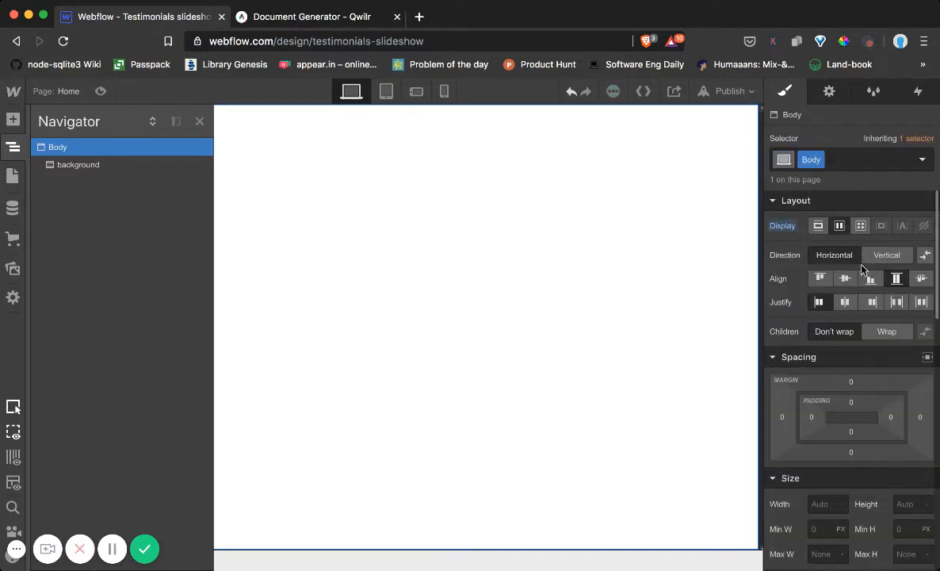
click(845, 278)
click(845, 302)
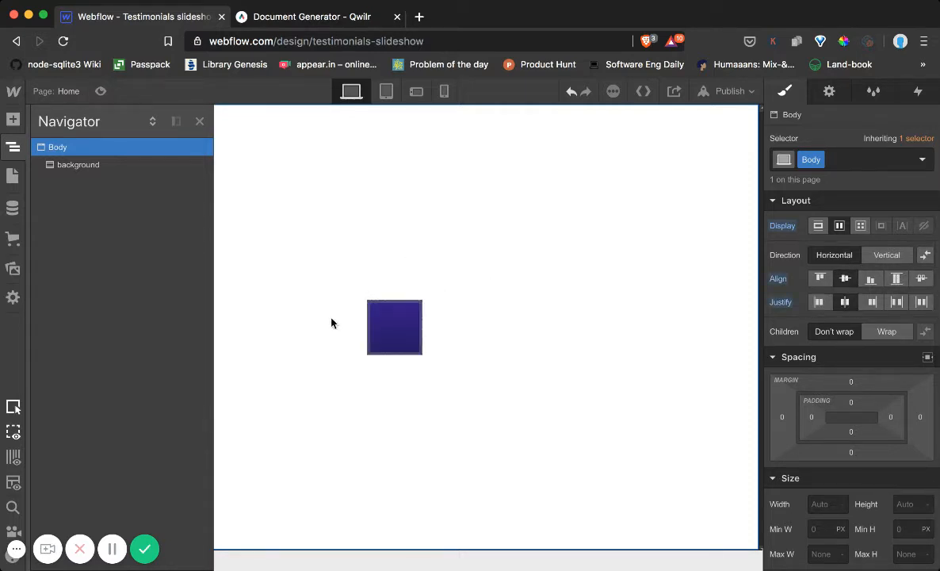
Set the width of the background section to 100%
click(69, 164)
scroll(853, 308, down, 4)
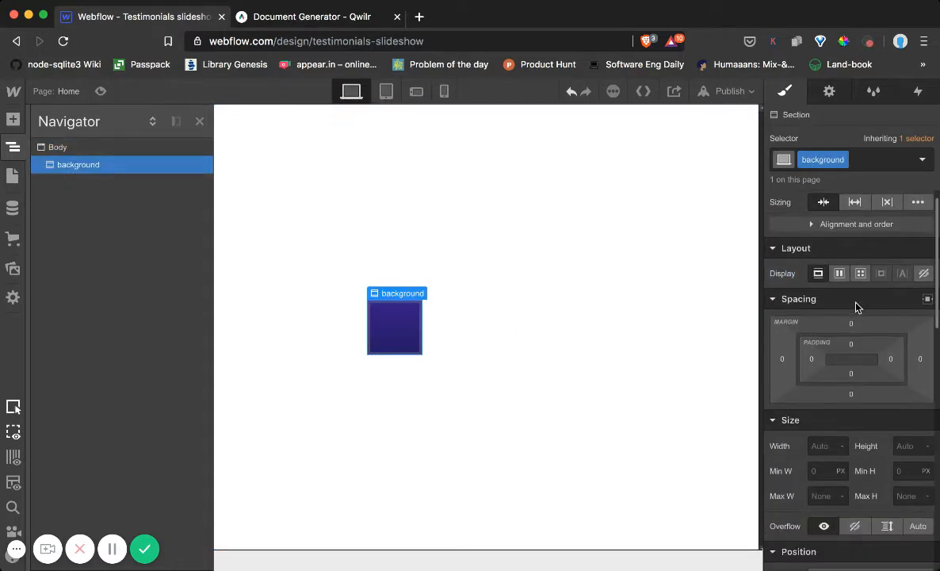
click(818, 348)
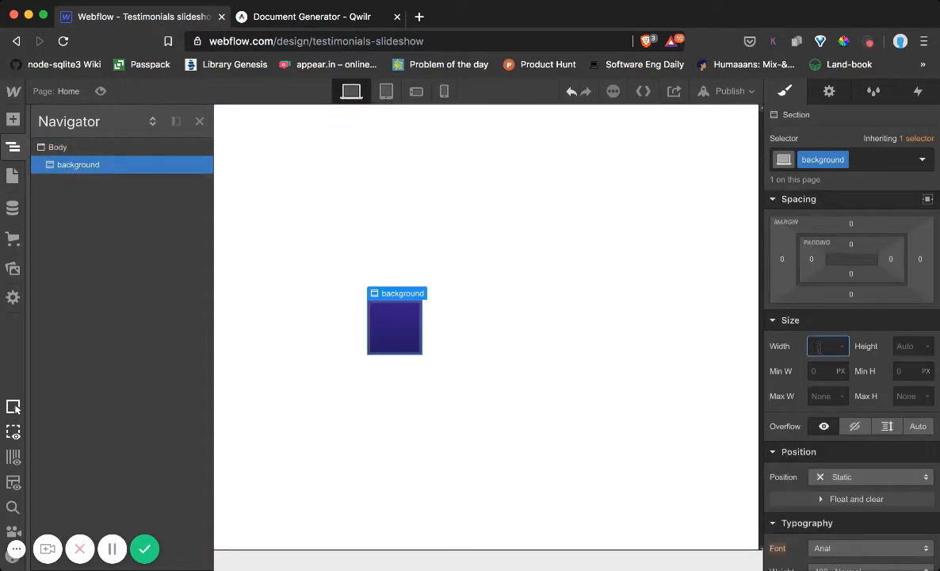
text(100%)
key(Return)
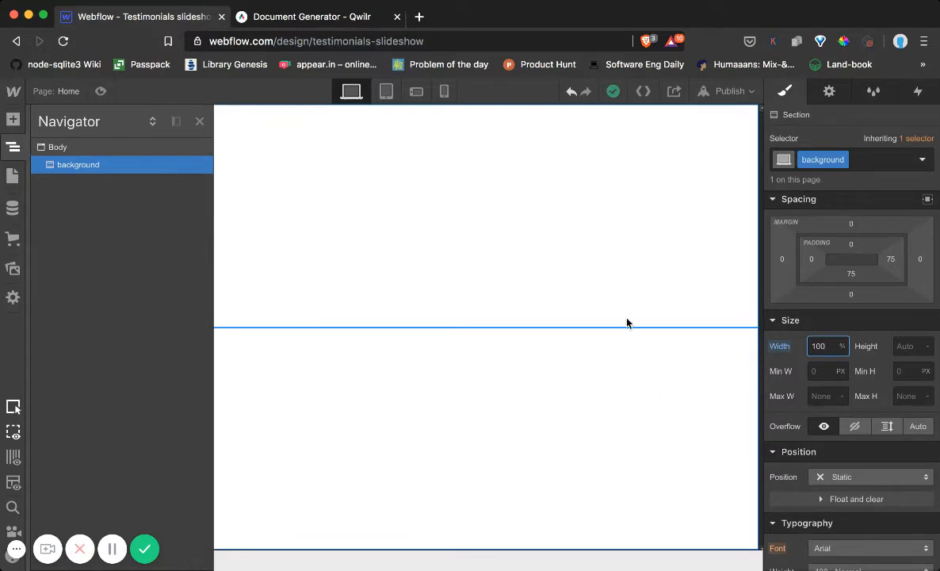
Add a Slider component inside the background section
click(12, 119)
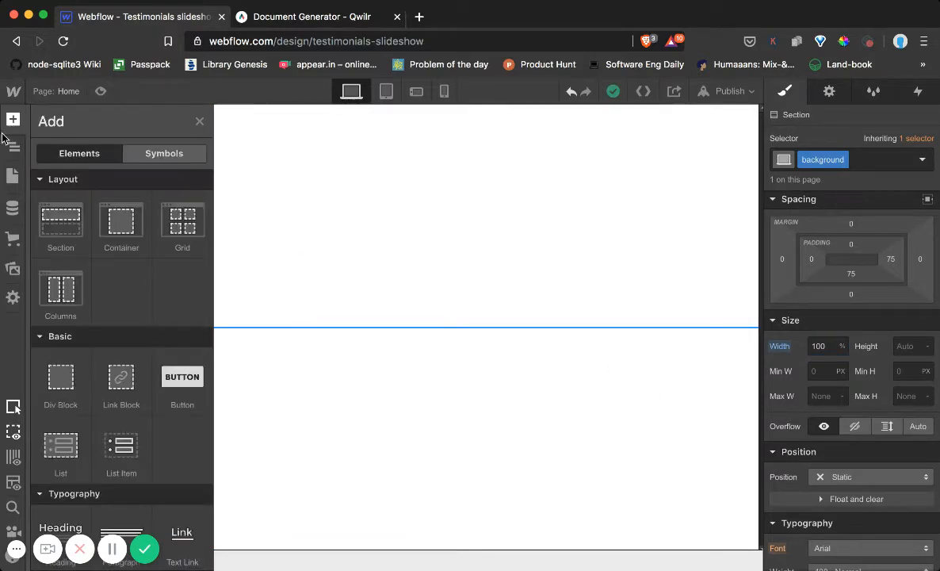
scroll(75, 270, down, 10)
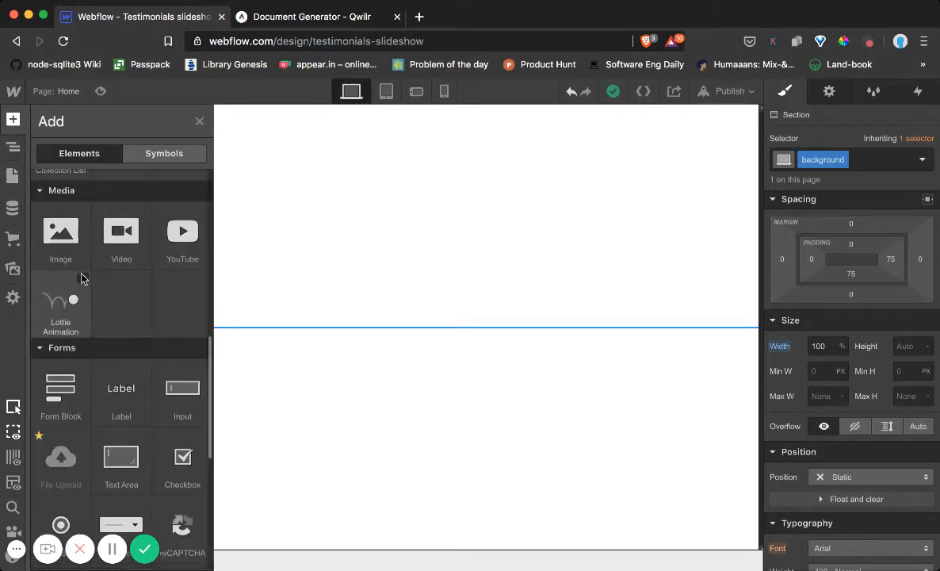
scroll(87, 275, down, 6)
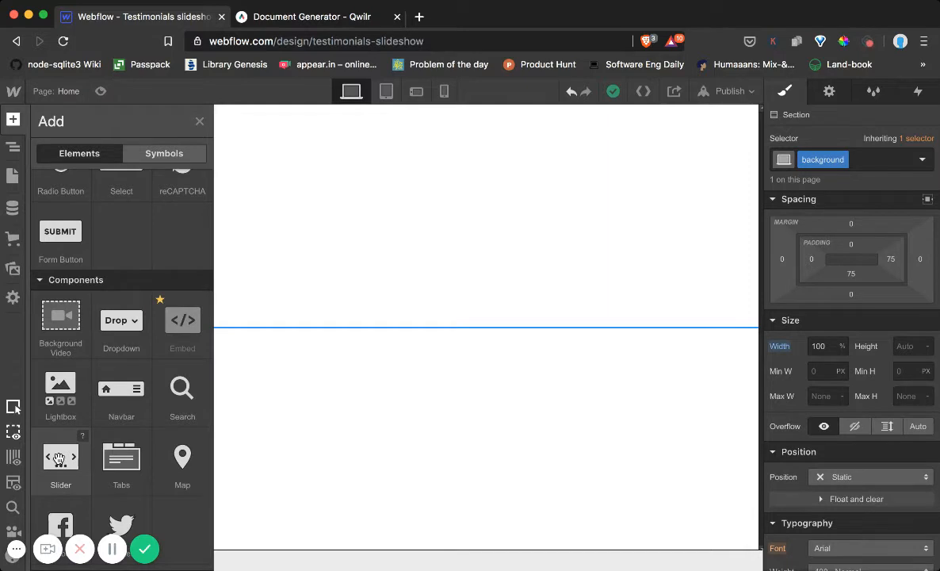
drag(60, 458, 839, 127)
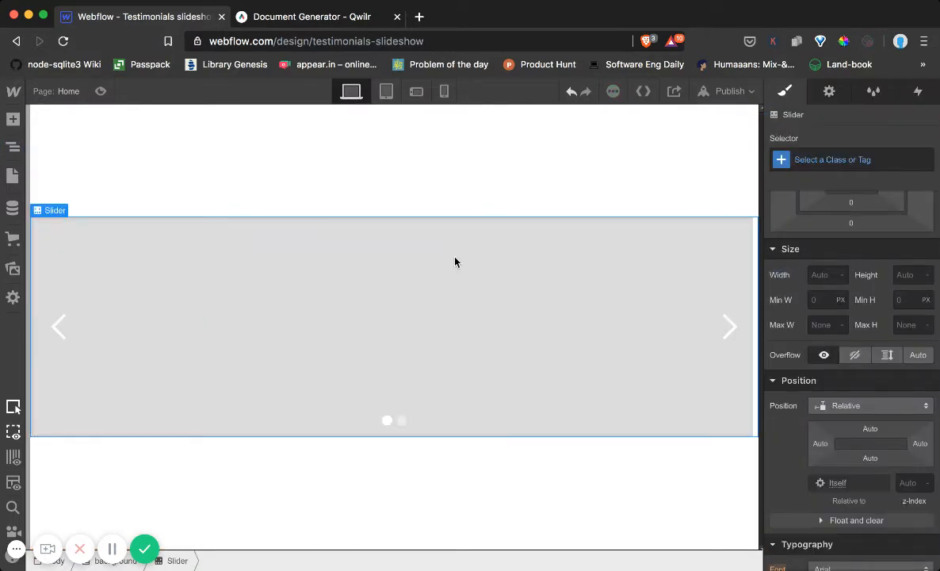
Give the background section 41 px of padding above and below and 70 px on each side
click(291, 245)
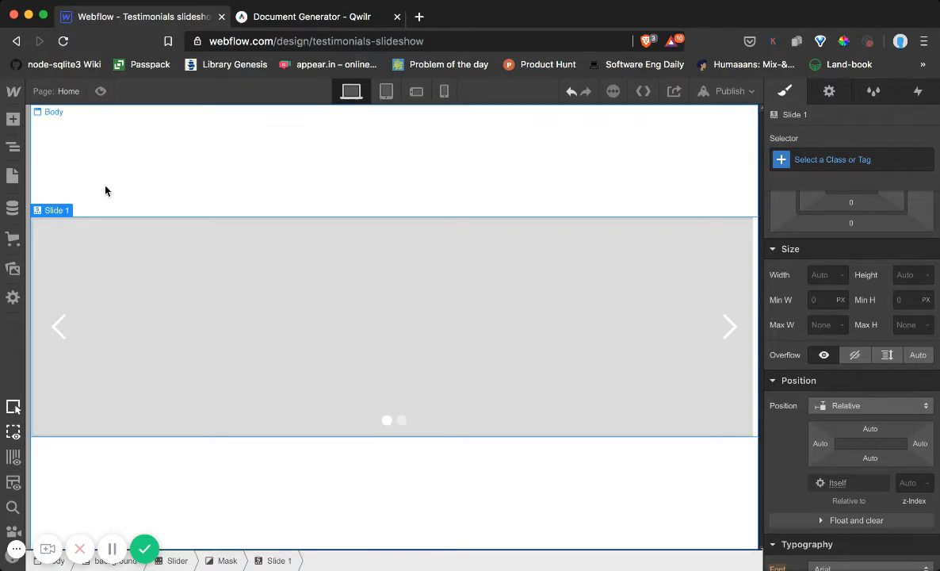
click(19, 150)
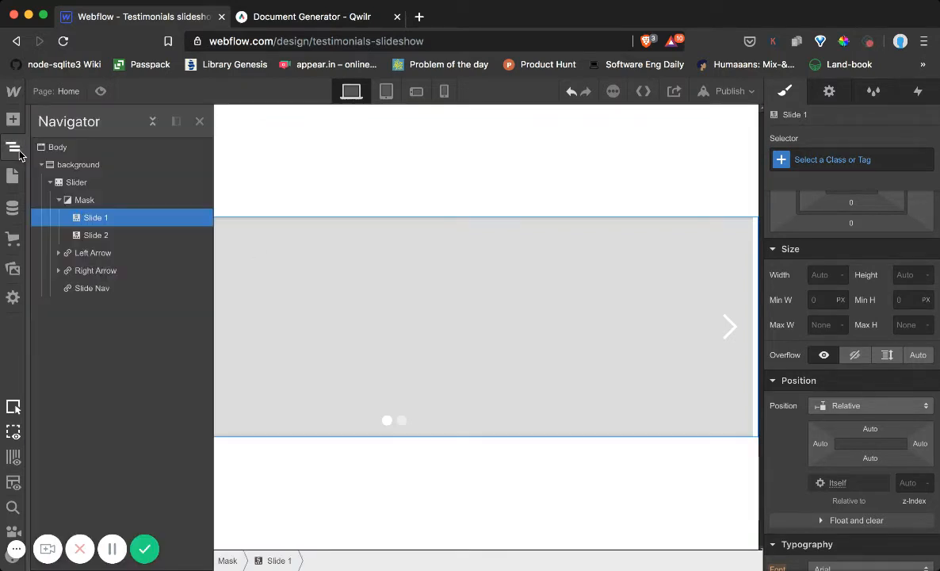
click(75, 164)
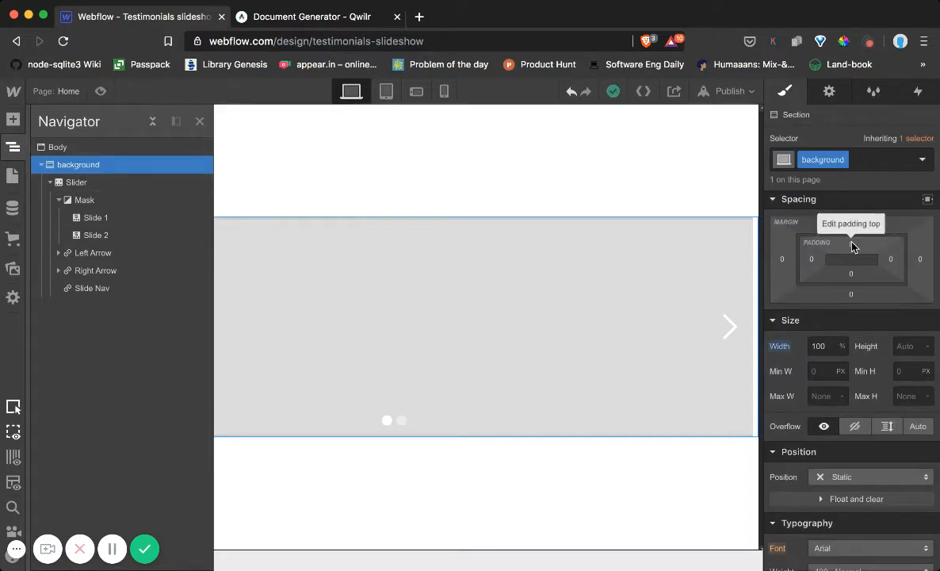
drag(852, 248, 861, 253)
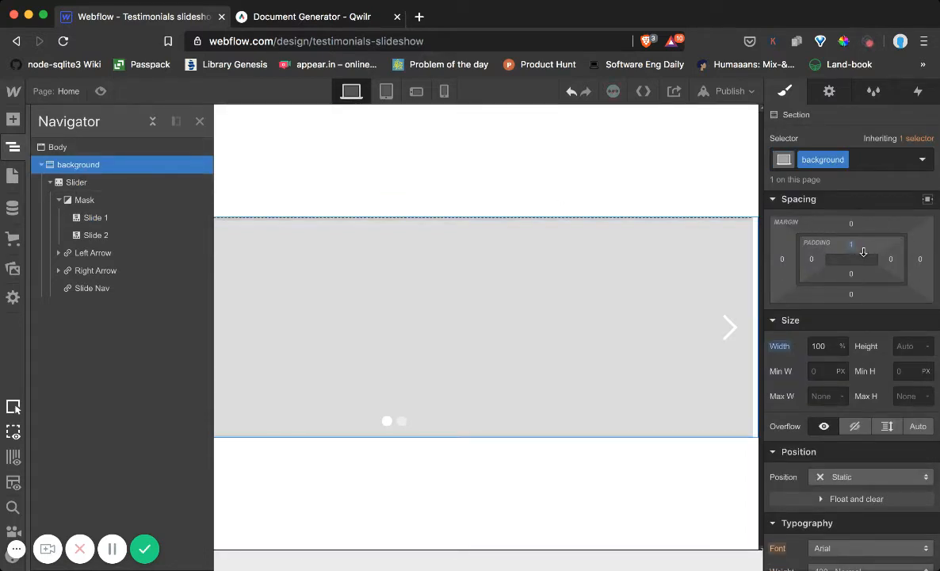
click(851, 246)
click(852, 246)
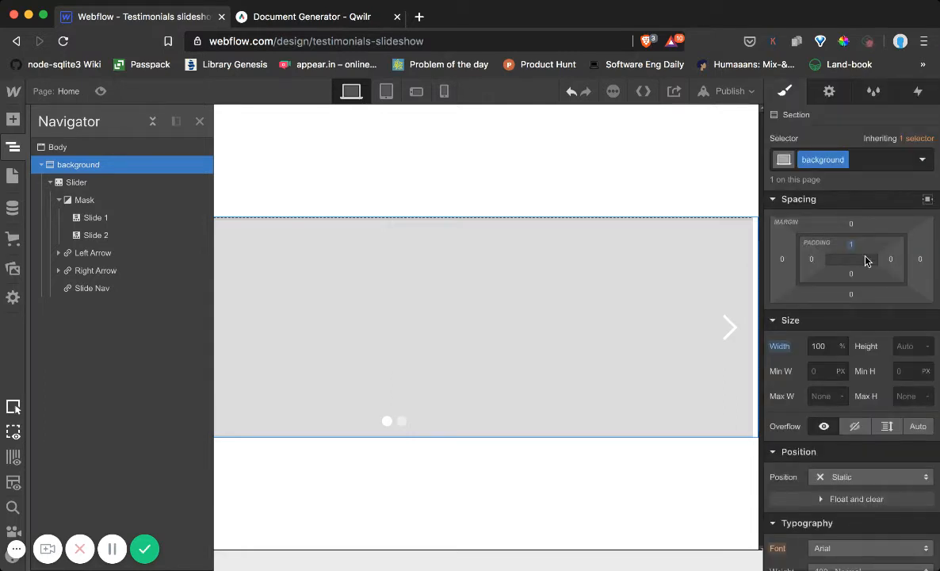
click(853, 246)
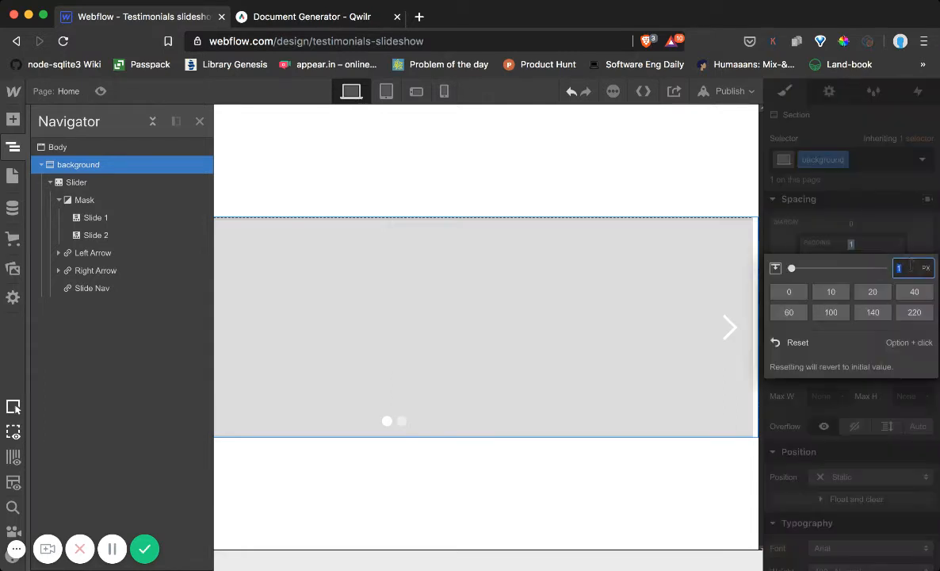
key(Return)
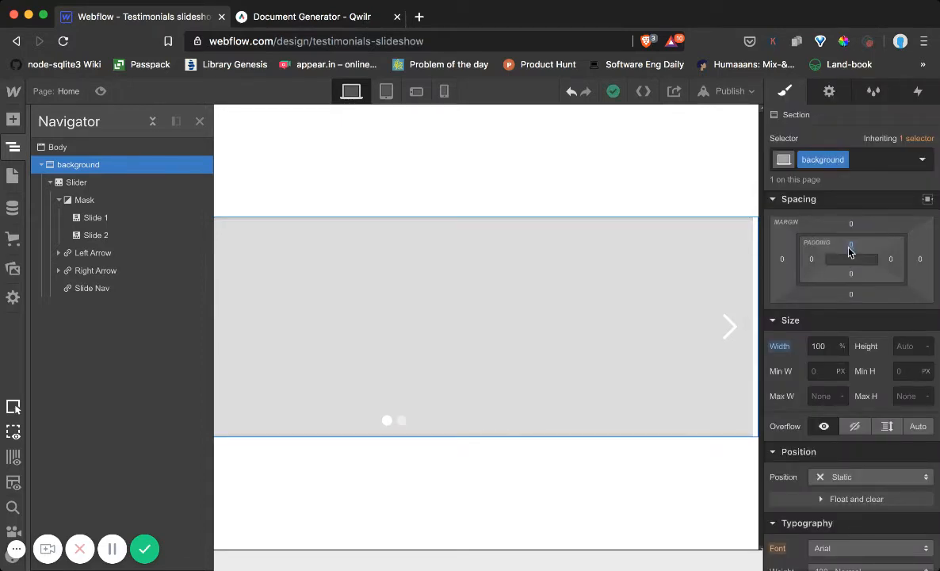
drag(849, 252, 856, 331)
mouse_move(893, 263)
mouse_down()
mouse_move(923, 261)
mouse_move(722, 281)
mouse_move(736, 279)
mouse_up()
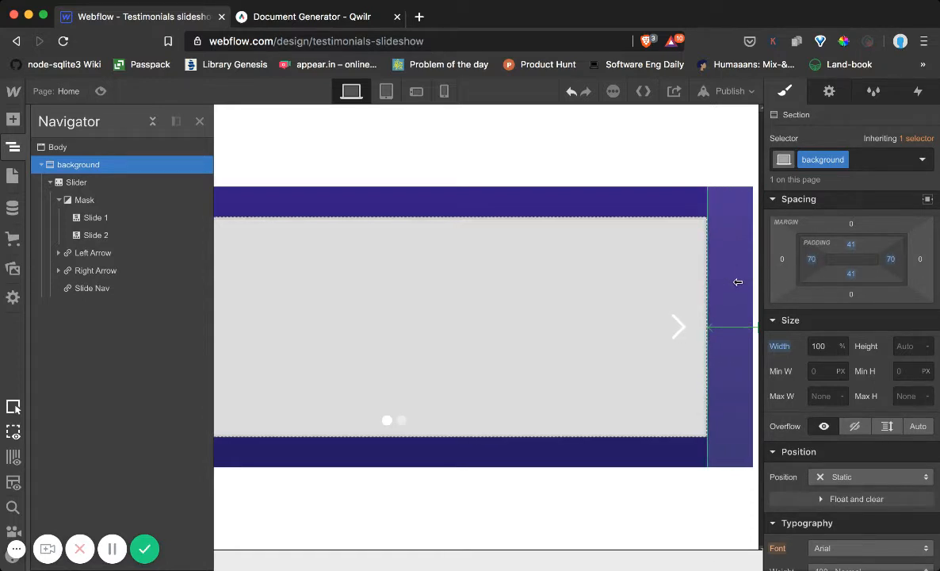
click(672, 159)
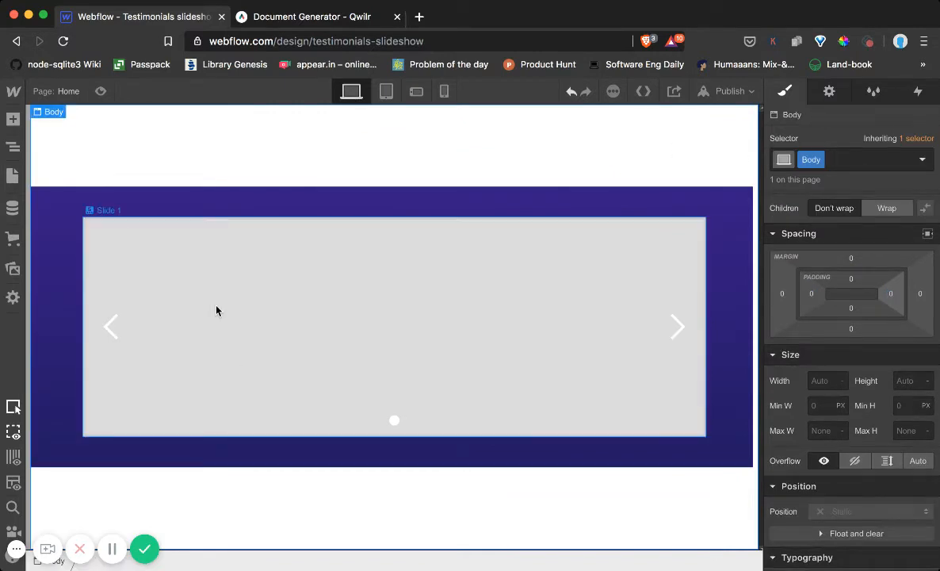
Examine the slider's style settings and nested structure, alternating between Slide 1 and Slide 2 inside its mask
click(14, 147)
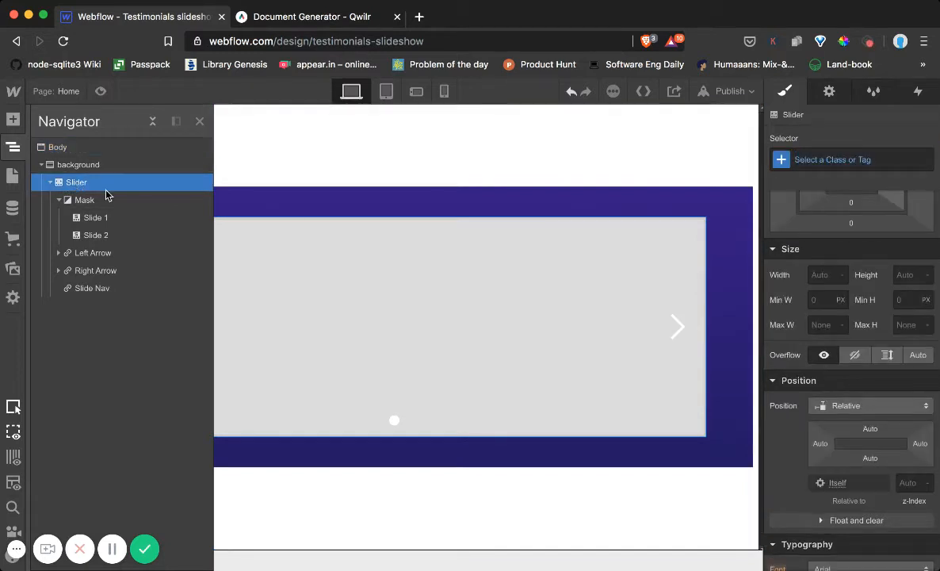
scroll(847, 279, up, 3)
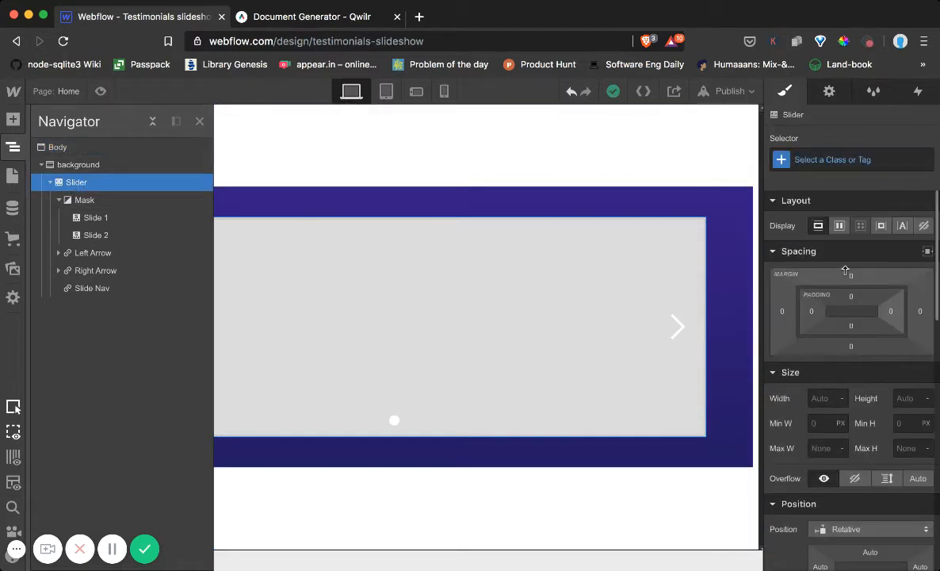
scroll(846, 269, down, 5)
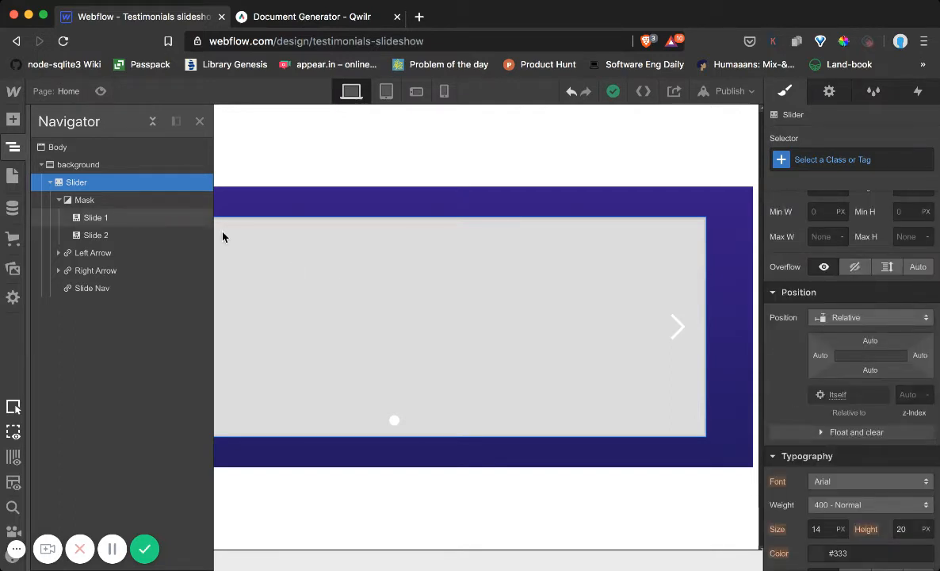
click(59, 201)
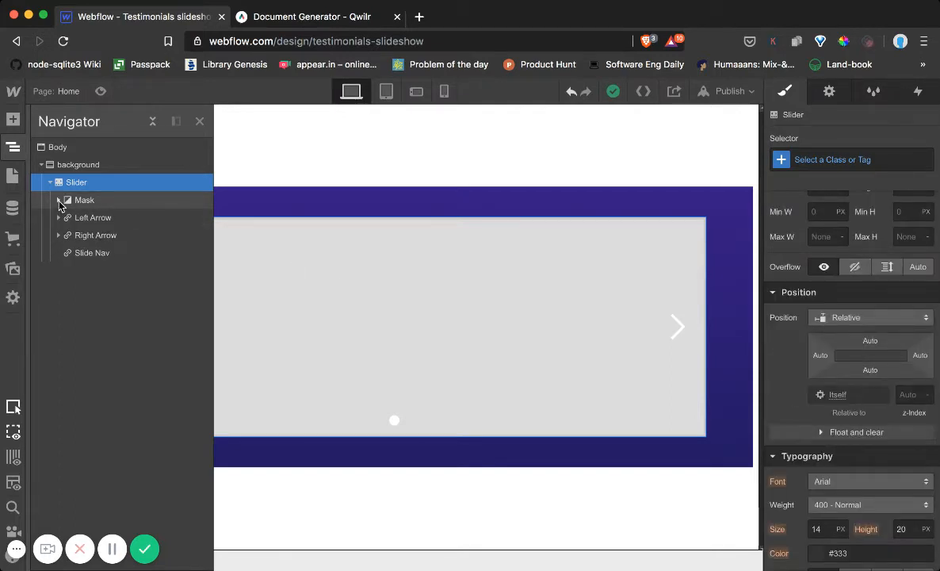
click(59, 198)
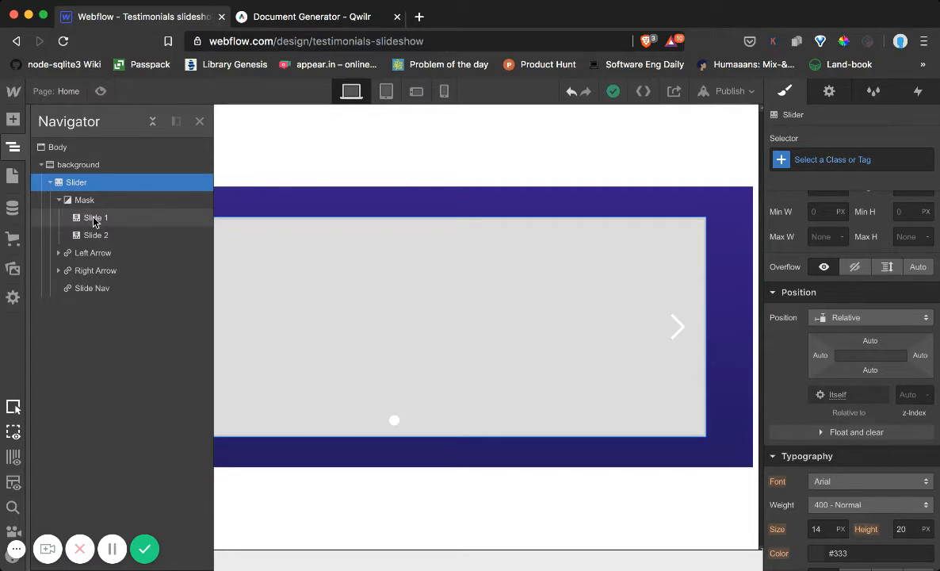
click(95, 219)
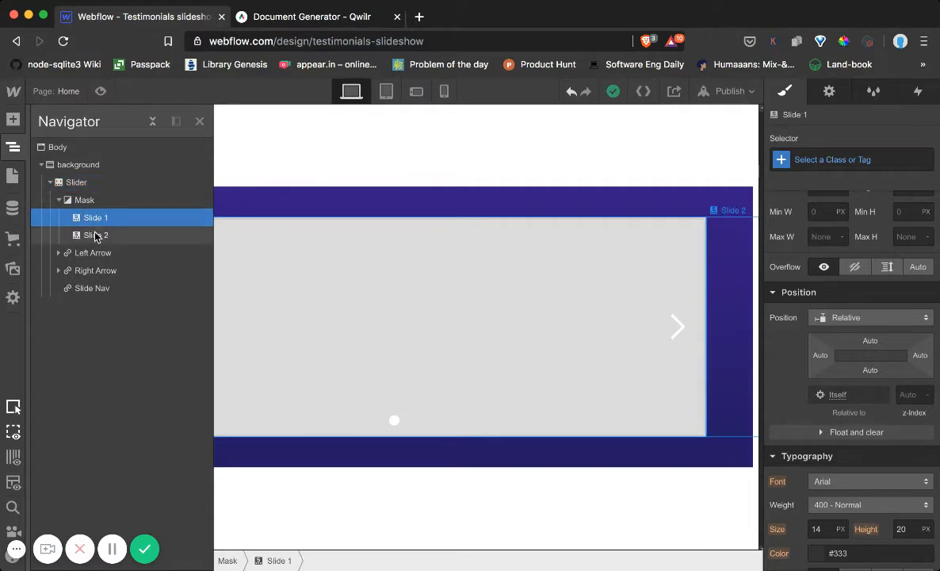
click(96, 235)
click(98, 216)
click(97, 235)
click(94, 219)
click(272, 139)
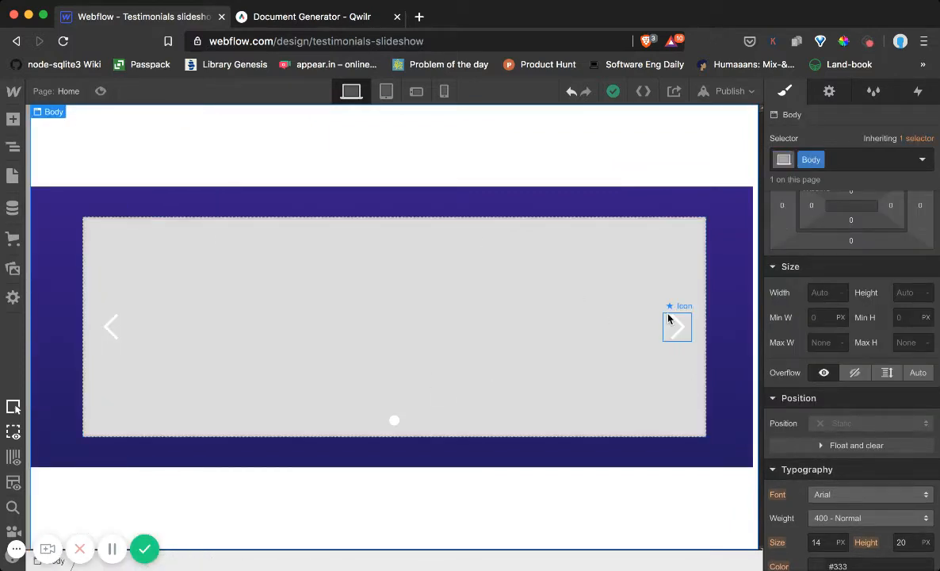
Preview the page and test moving between the slides with both slider arrows
click(100, 91)
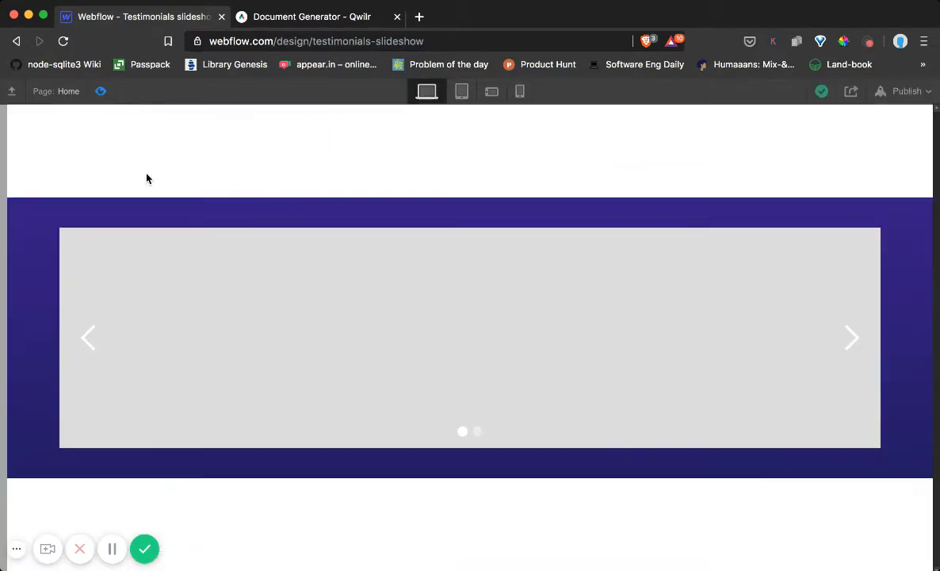
click(91, 336)
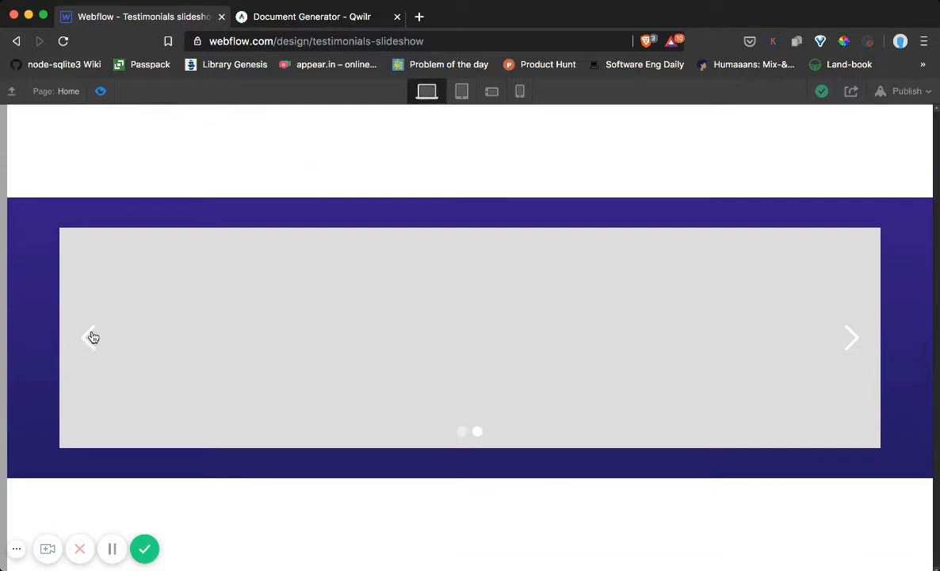
click(853, 343)
click(88, 339)
click(860, 336)
click(90, 339)
click(100, 91)
Set the background colour of the slider's first slide to white (#ffffff)
click(13, 147)
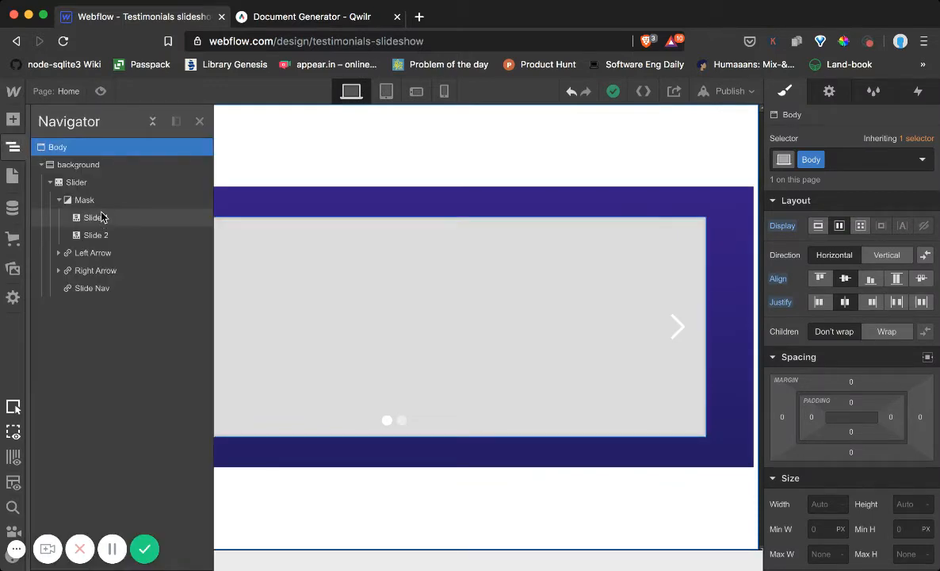
click(79, 182)
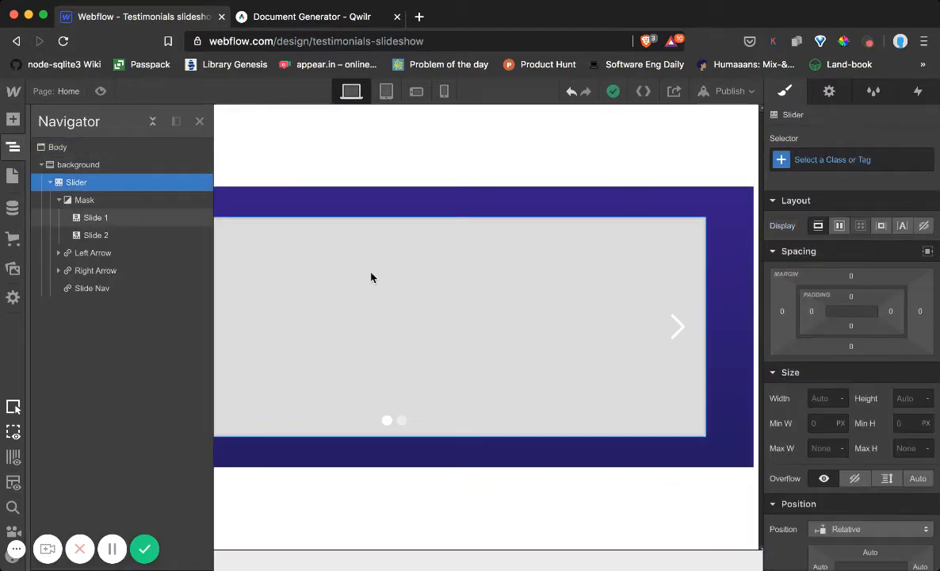
click(371, 277)
scroll(856, 365, down, 10)
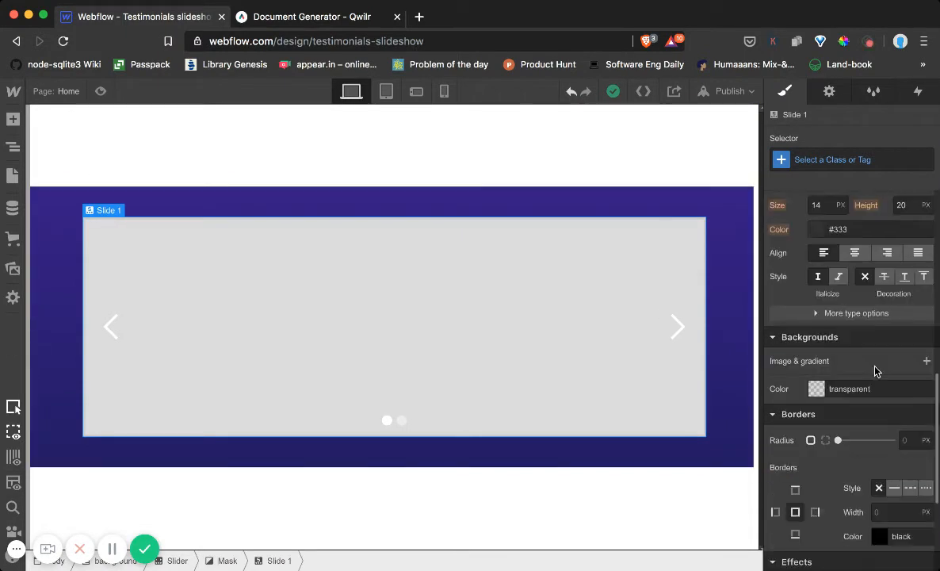
scroll(847, 359, up, 5)
scroll(847, 350, down, 3)
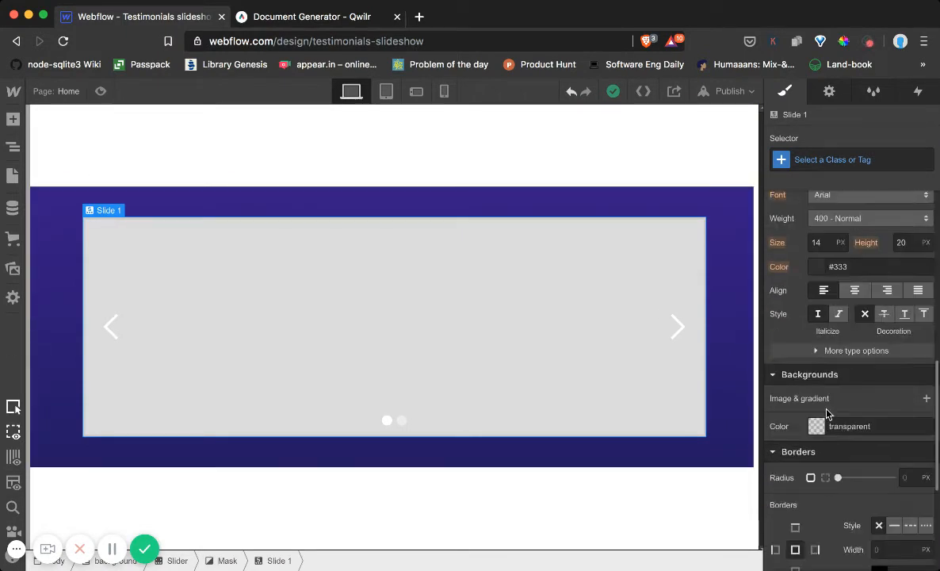
click(818, 426)
click(775, 194)
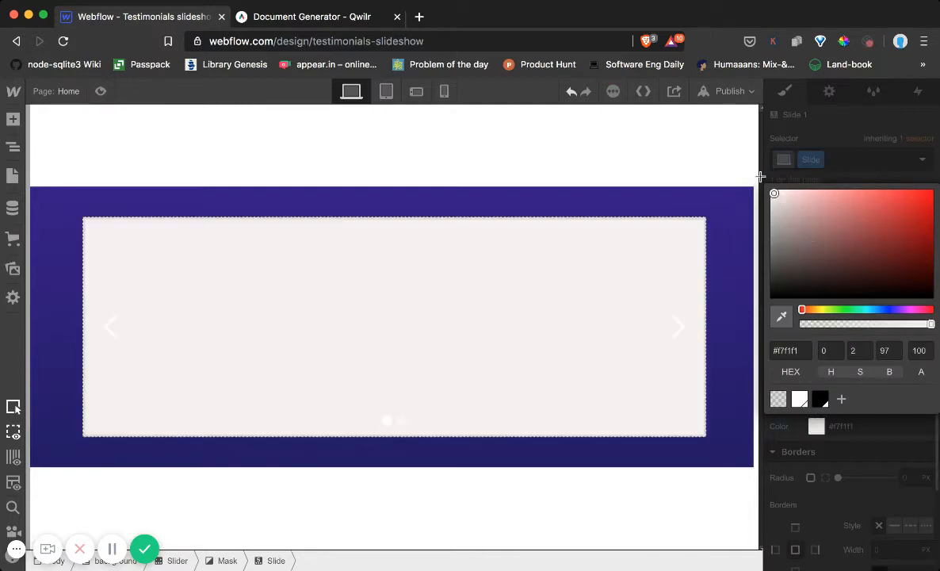
drag(761, 176, 730, 149)
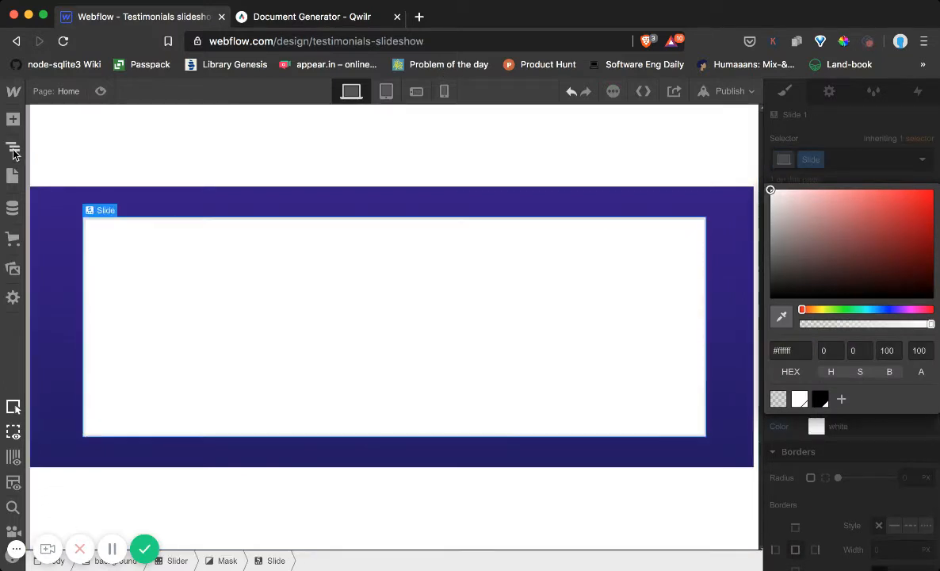
Hide the slider's Left Arrow and Right Arrow elements by setting the display of each to none
click(13, 151)
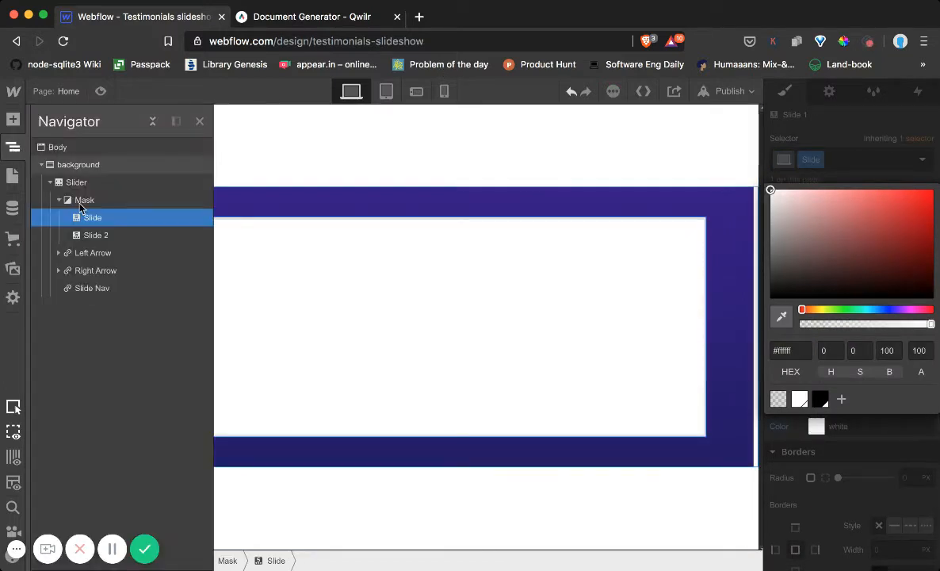
click(84, 252)
click(90, 270)
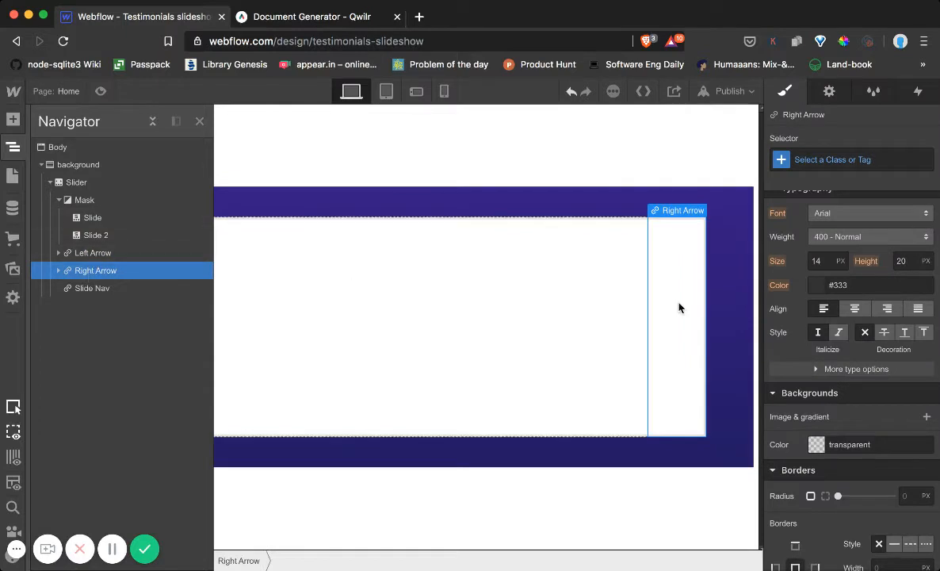
click(79, 254)
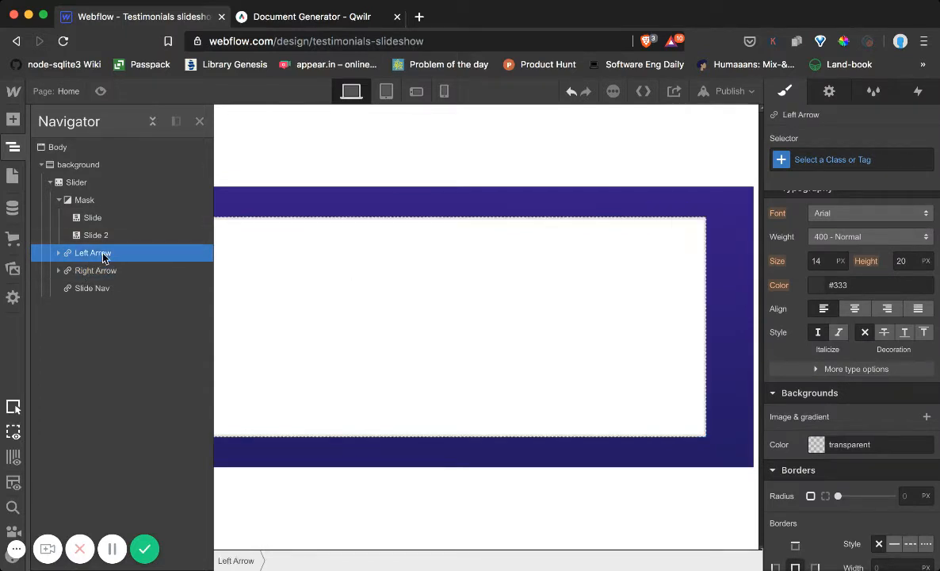
scroll(809, 215, up, 5)
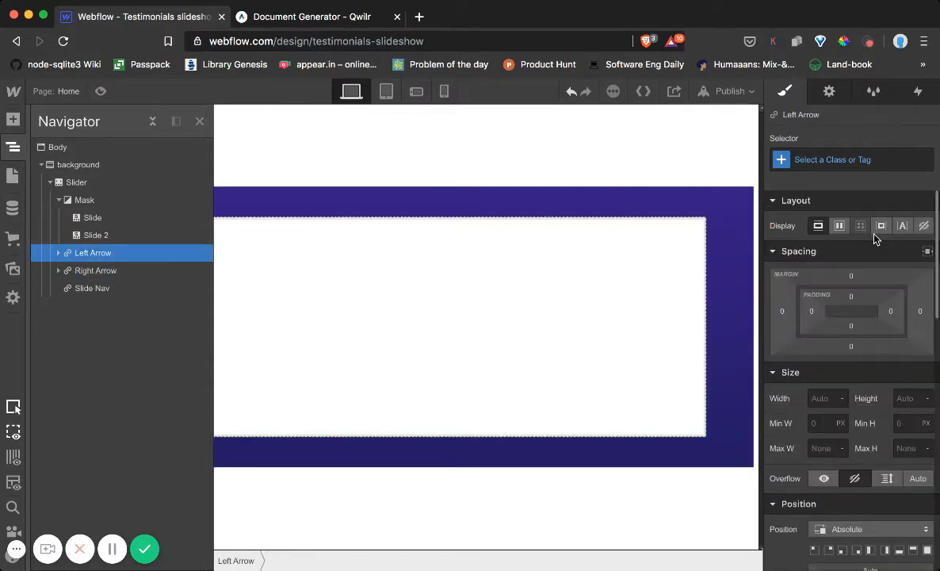
click(923, 228)
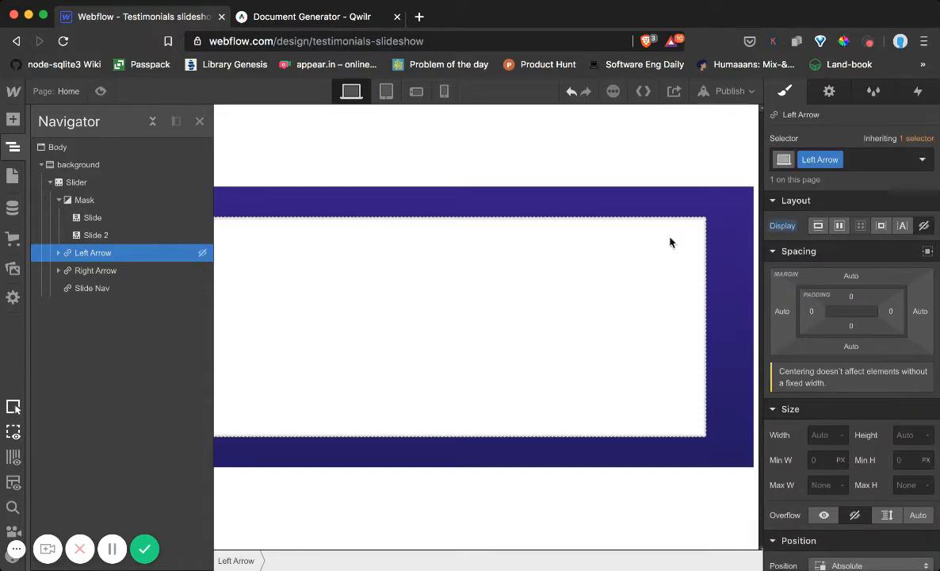
click(111, 273)
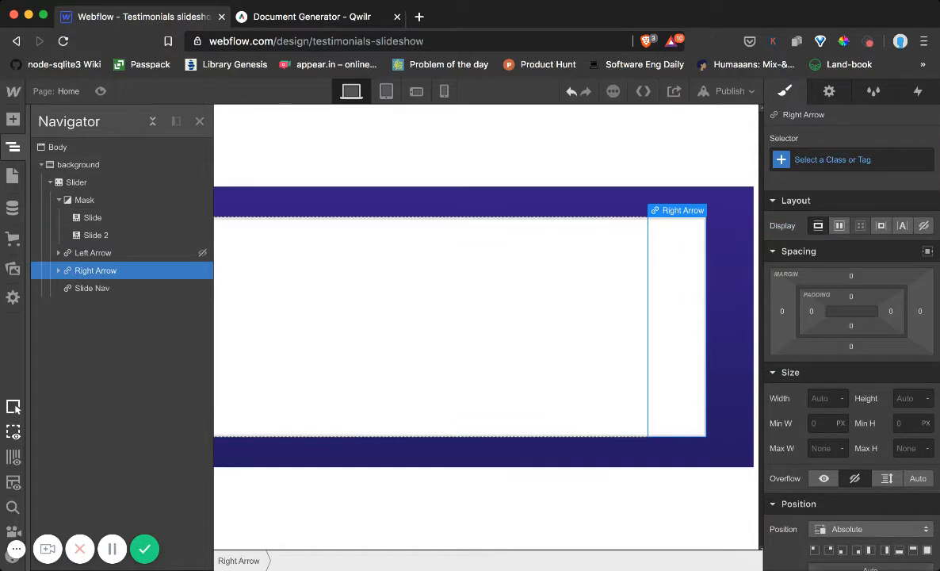
click(923, 228)
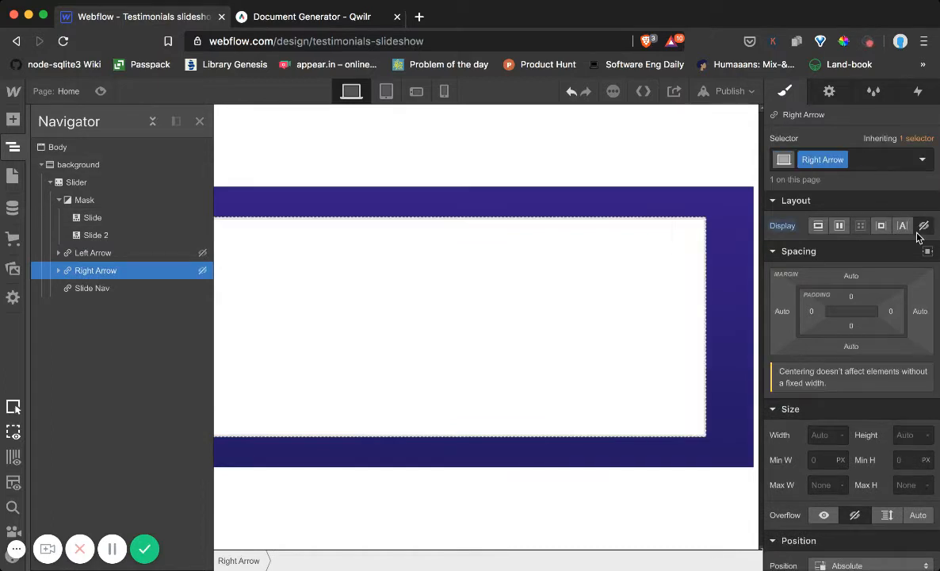
Add a third slide to the slider through the Slide Nav's slider settings
click(90, 290)
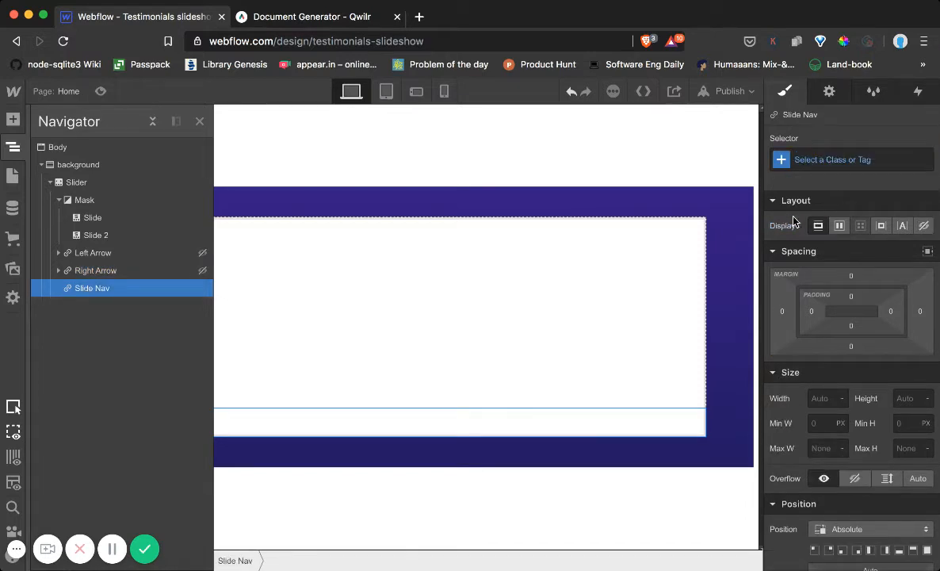
click(829, 91)
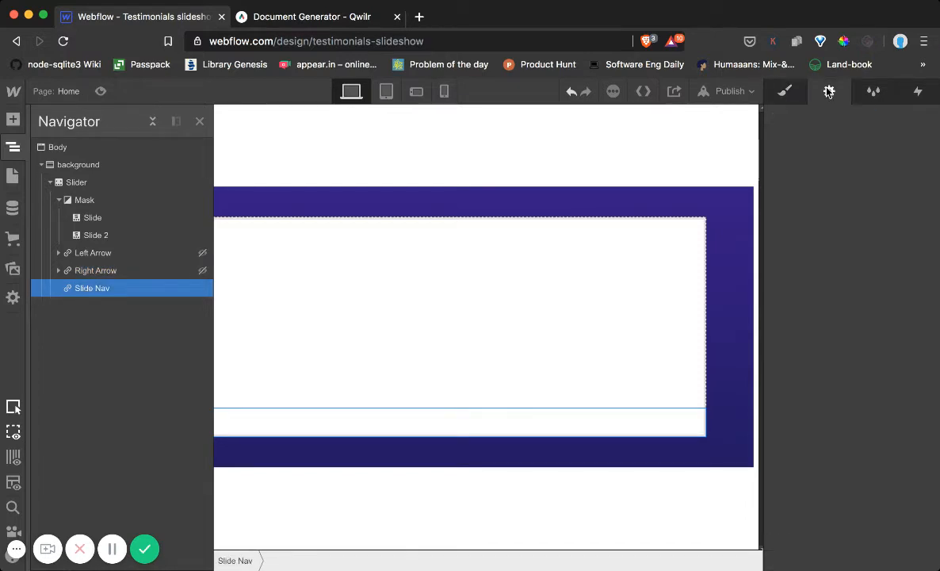
scroll(825, 293, down, 3)
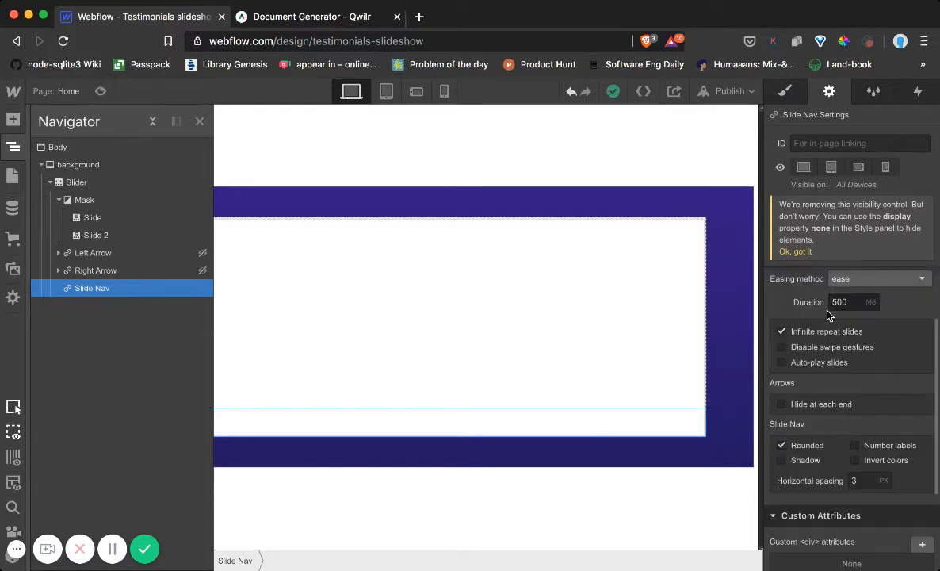
scroll(793, 315, up, 3)
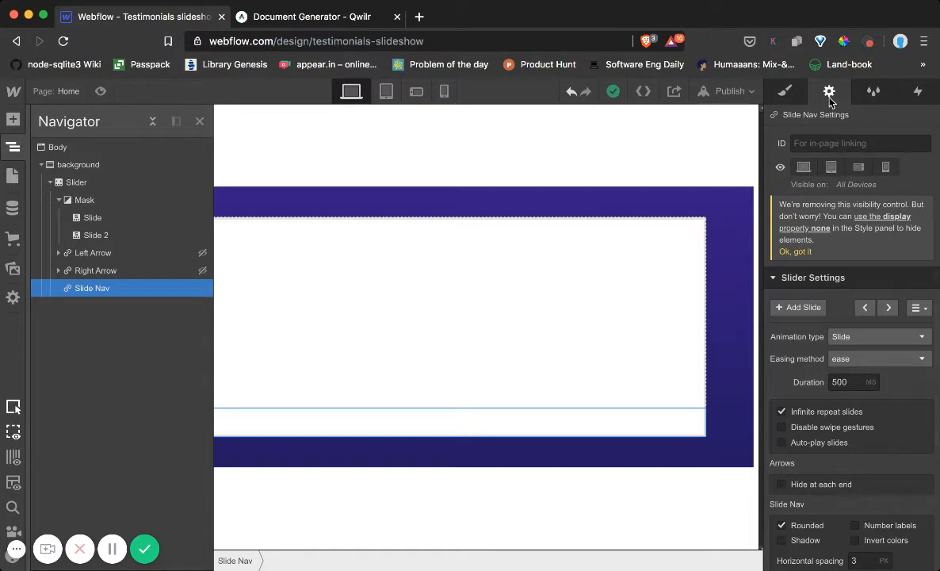
click(795, 309)
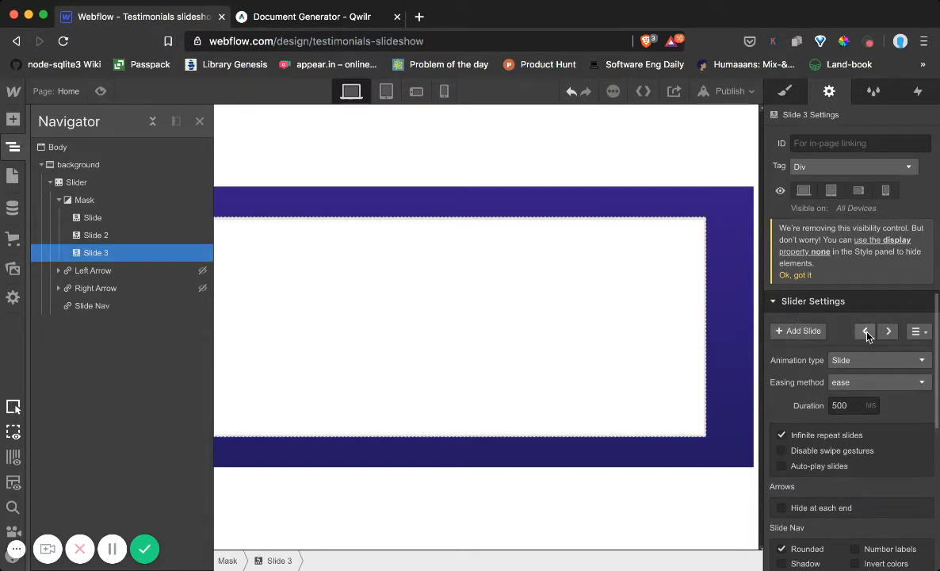
Step through the slider's slides and examine the animation, arrow and slide nav options in the slider settings
click(886, 333)
click(886, 333)
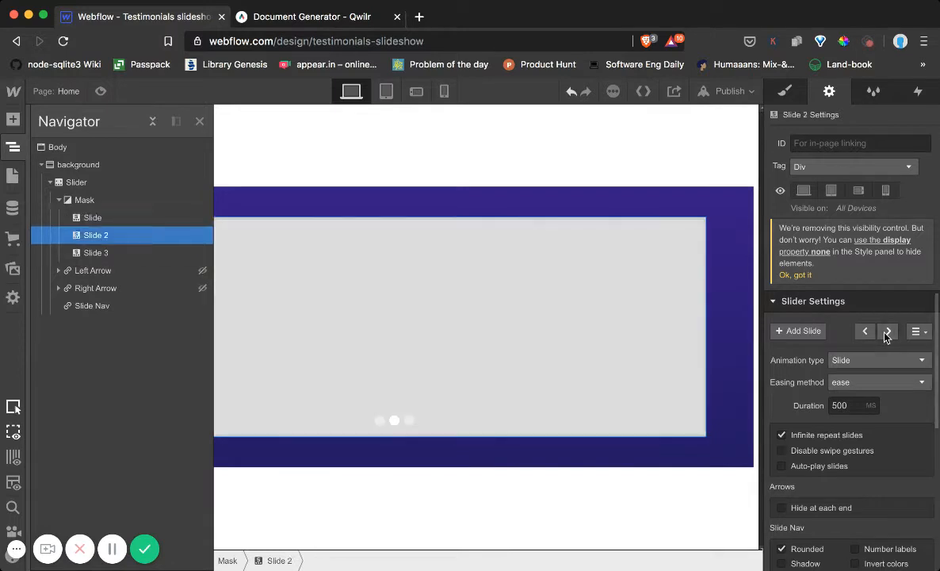
click(886, 332)
scroll(864, 381, down, 2)
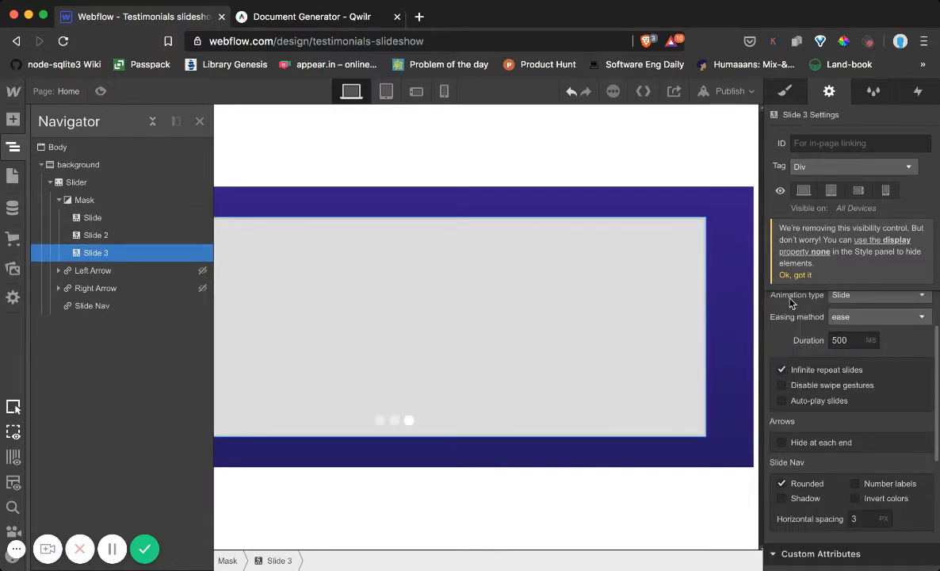
scroll(797, 384, down, 2)
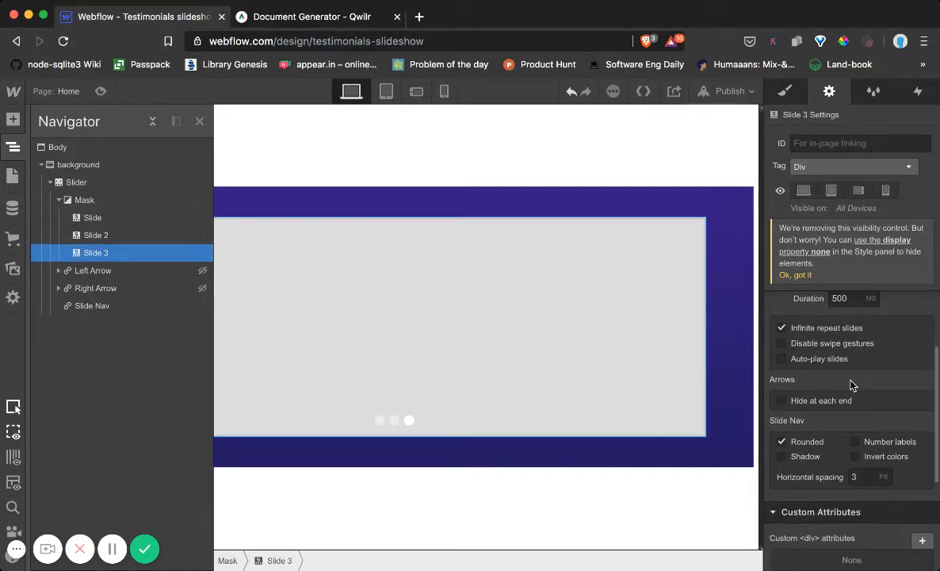
scroll(848, 382, down, 1)
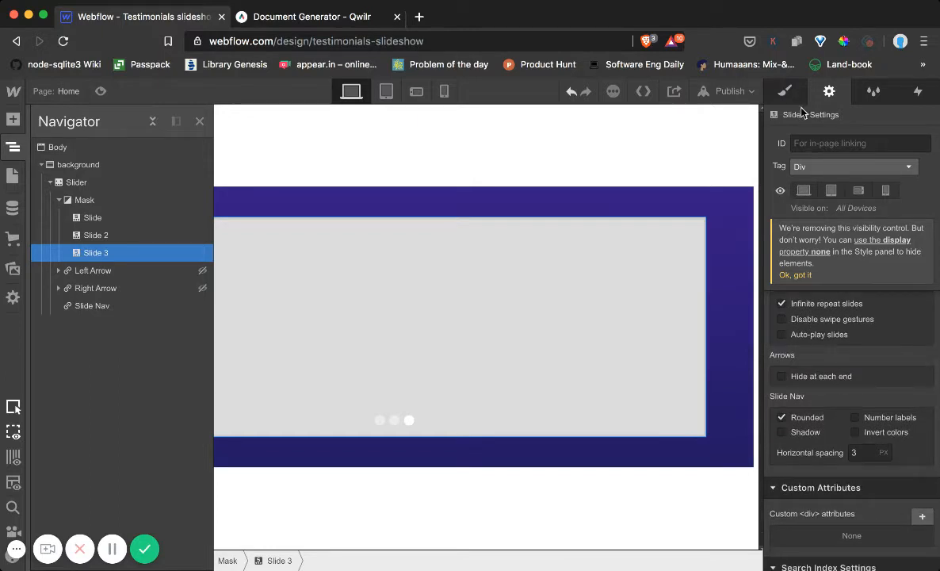
Set the top margin of the Slide Nav element to 2 px
key(s)
click(82, 307)
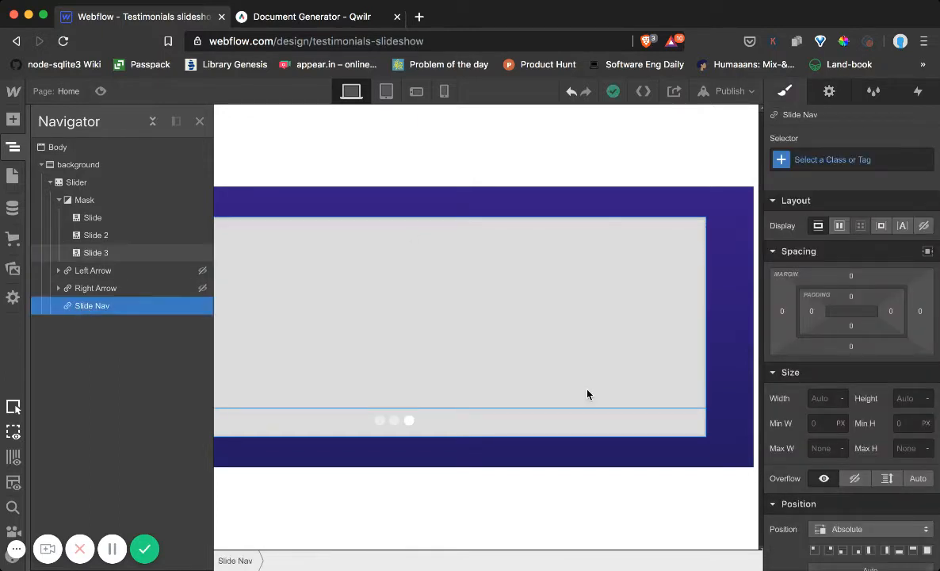
scroll(879, 467, down, 1)
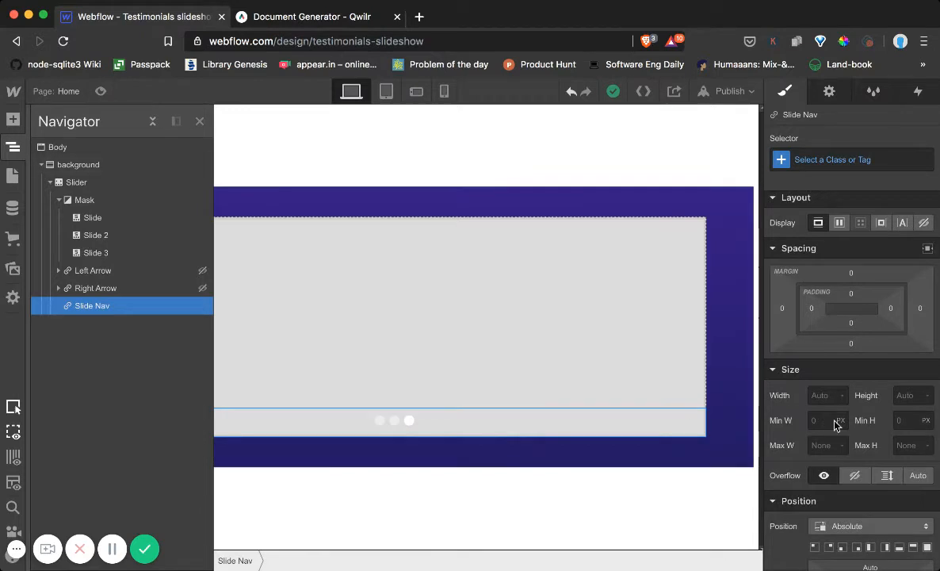
scroll(836, 428, down, 8)
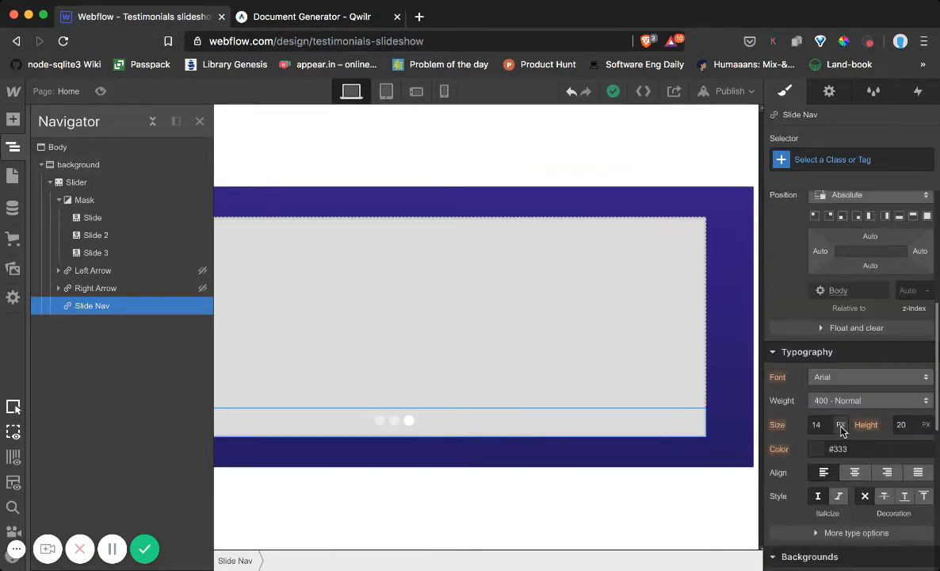
scroll(851, 427, down, 10)
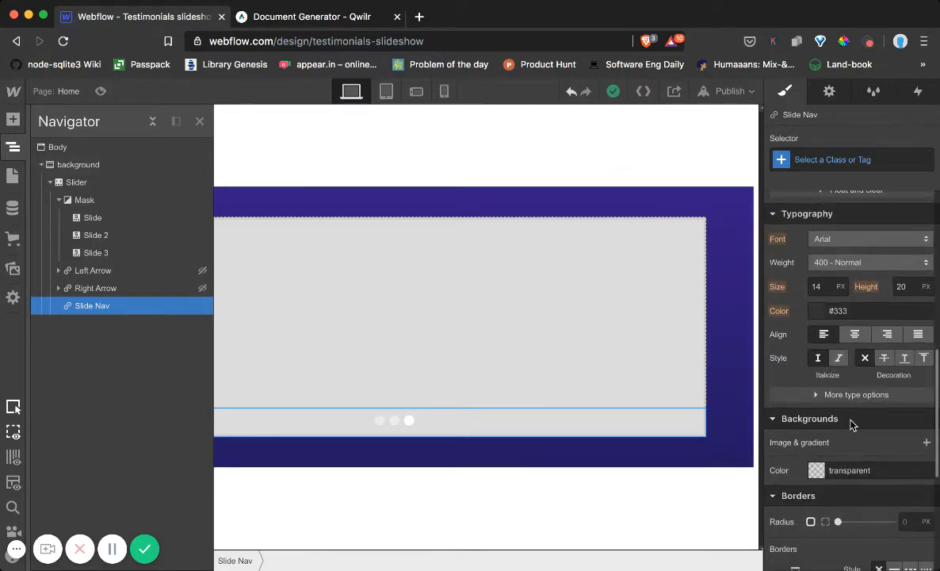
scroll(810, 392, up, 18)
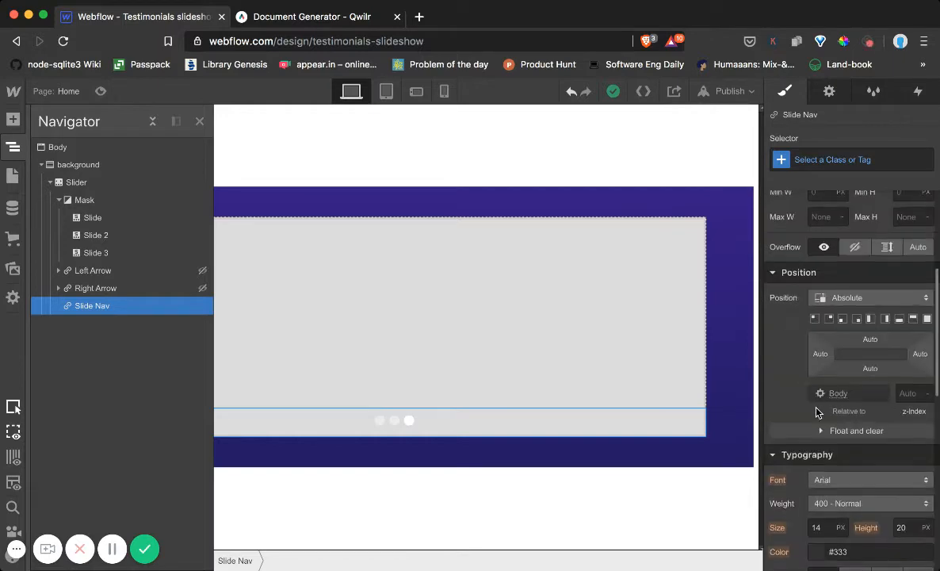
scroll(807, 396, down, 3)
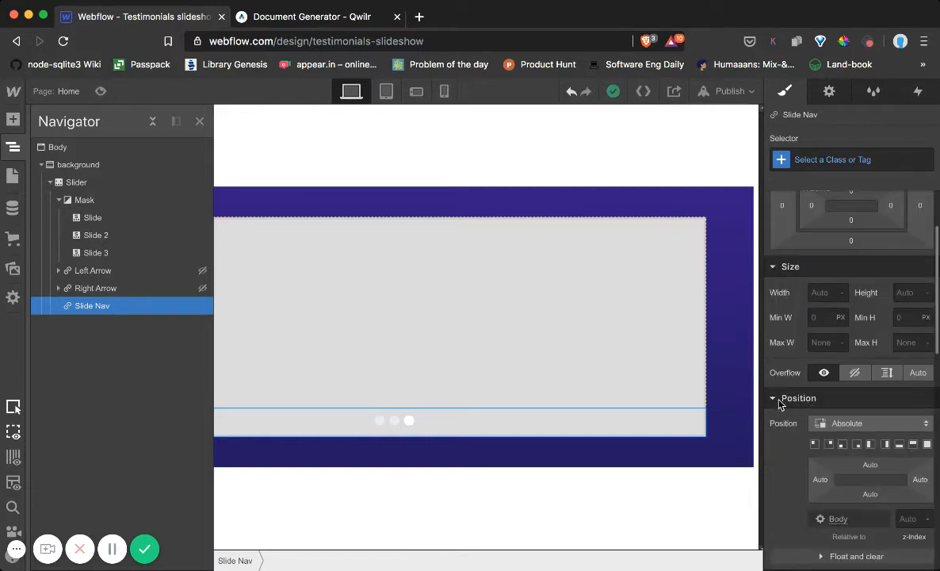
click(779, 398)
mouse_move(848, 286)
mouse_down()
mouse_move(853, 249)
mouse_move(856, 272)
mouse_up()
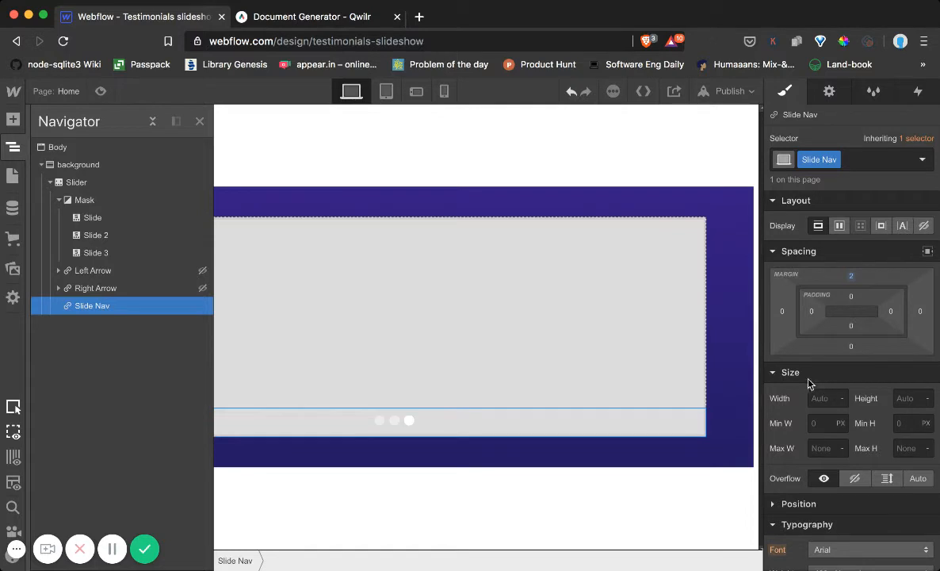
Change the Slide Nav's position to Relative and give it a top offset of 1 px
scroll(809, 388, down, 3)
click(776, 405)
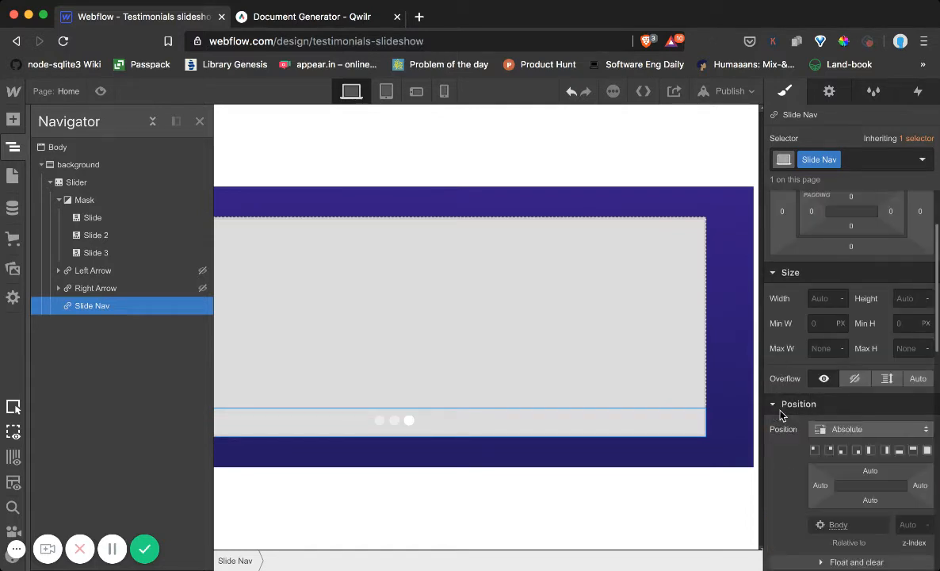
click(848, 429)
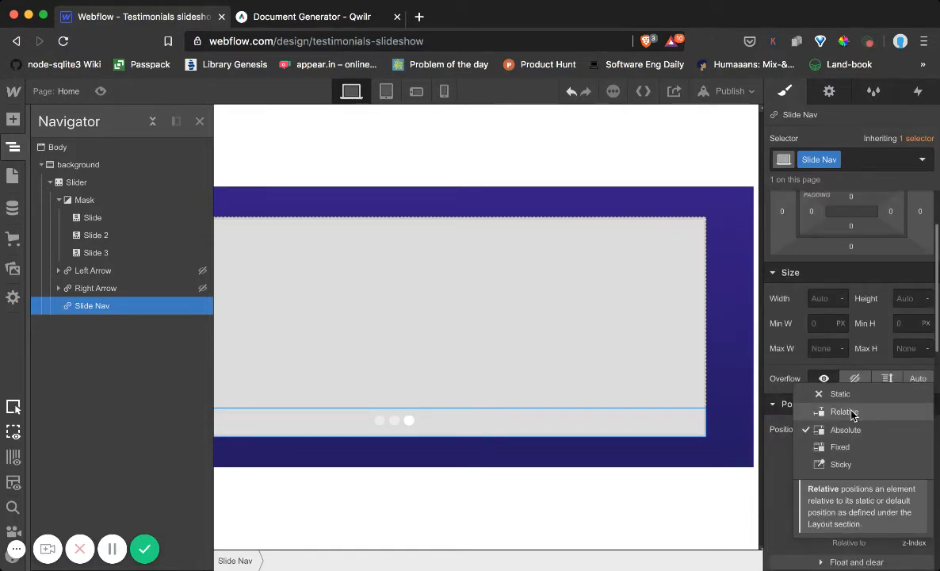
click(852, 414)
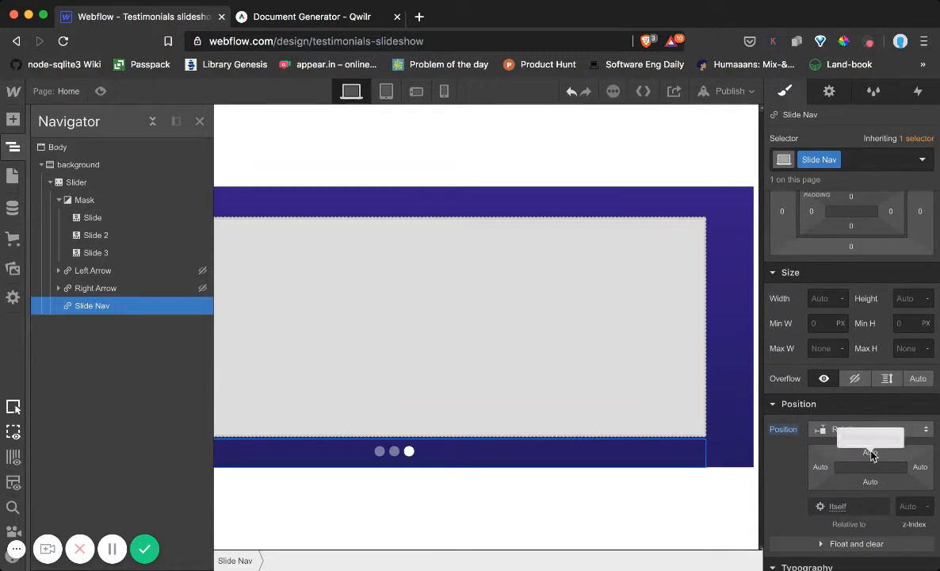
drag(870, 454, 868, 454)
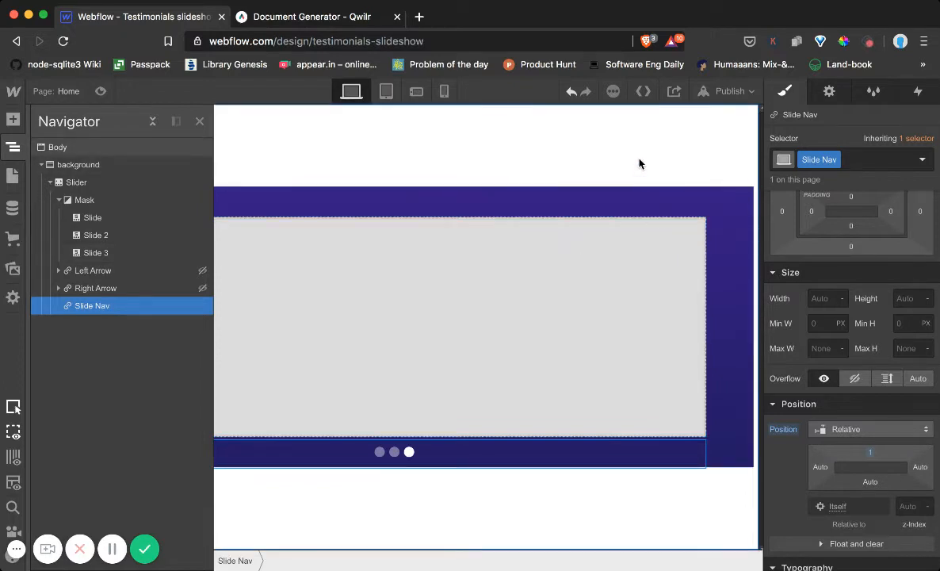
View the slider's first slide and compare it with the testimonial card on the Qwilr page, returning to Webflow
click(93, 218)
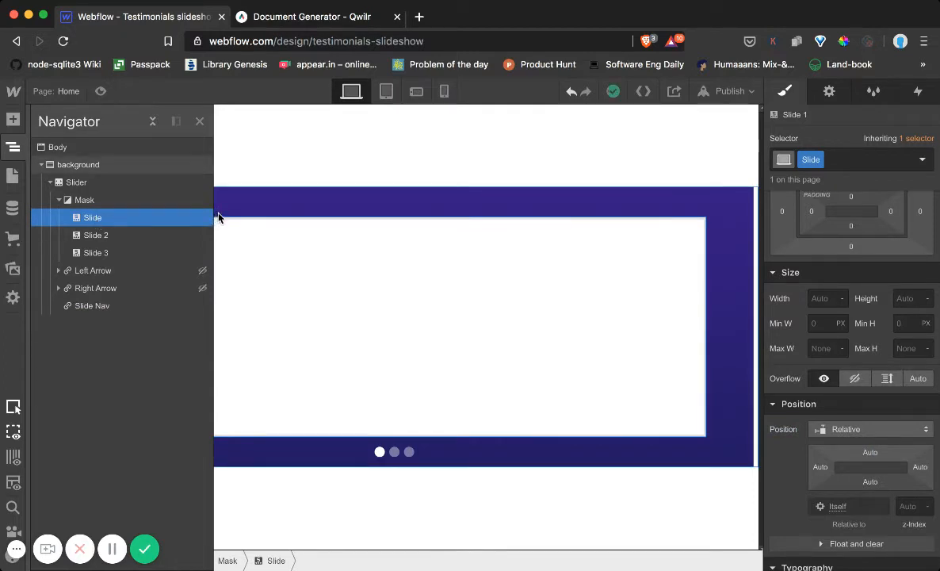
click(343, 282)
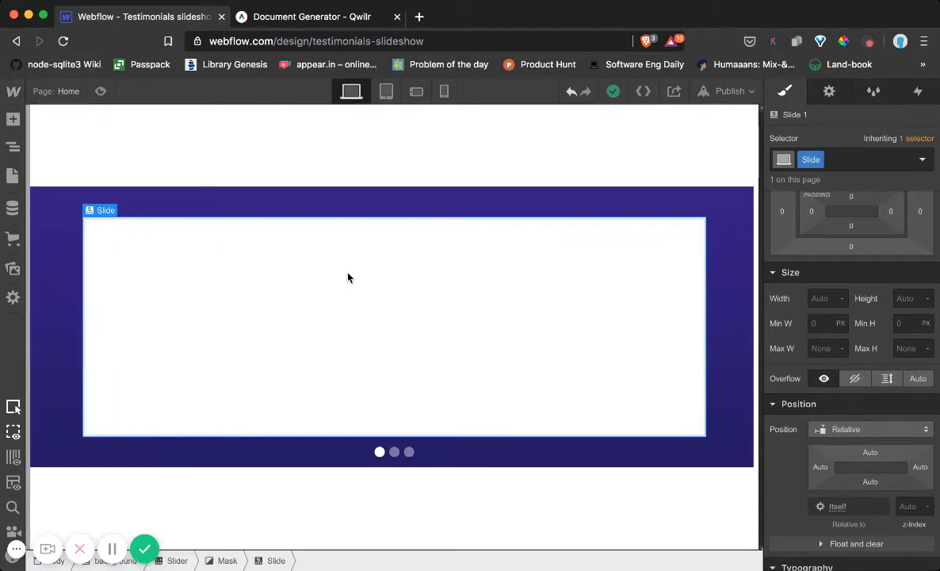
click(12, 150)
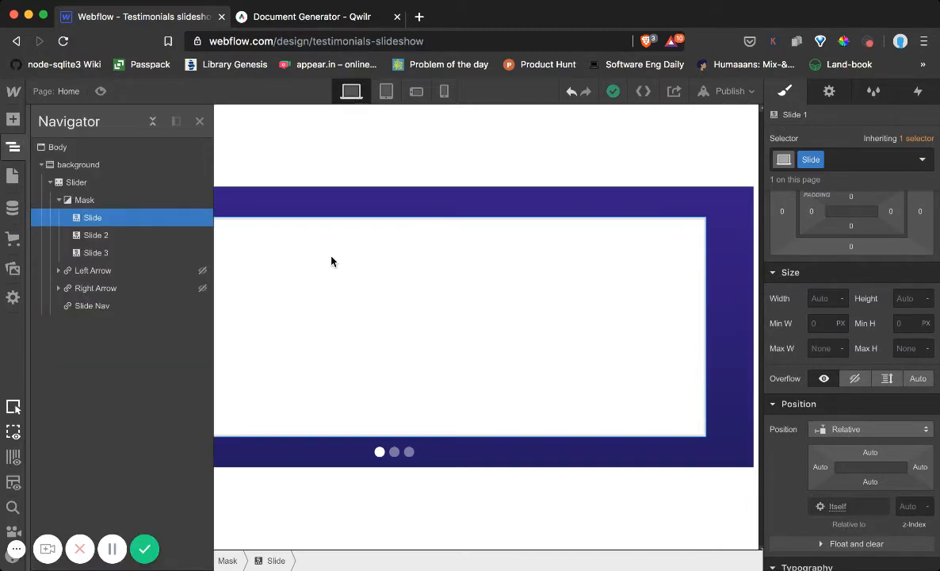
click(341, 19)
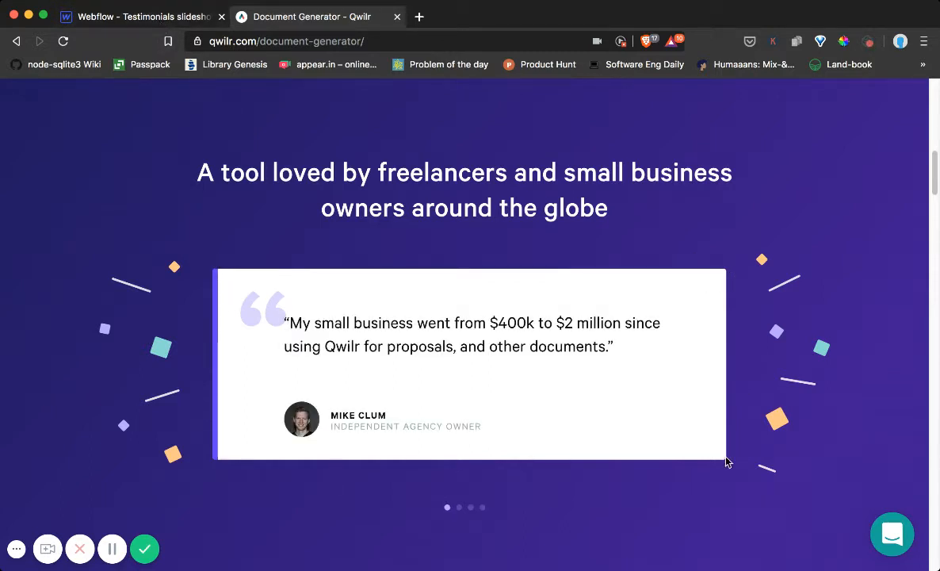
click(100, 16)
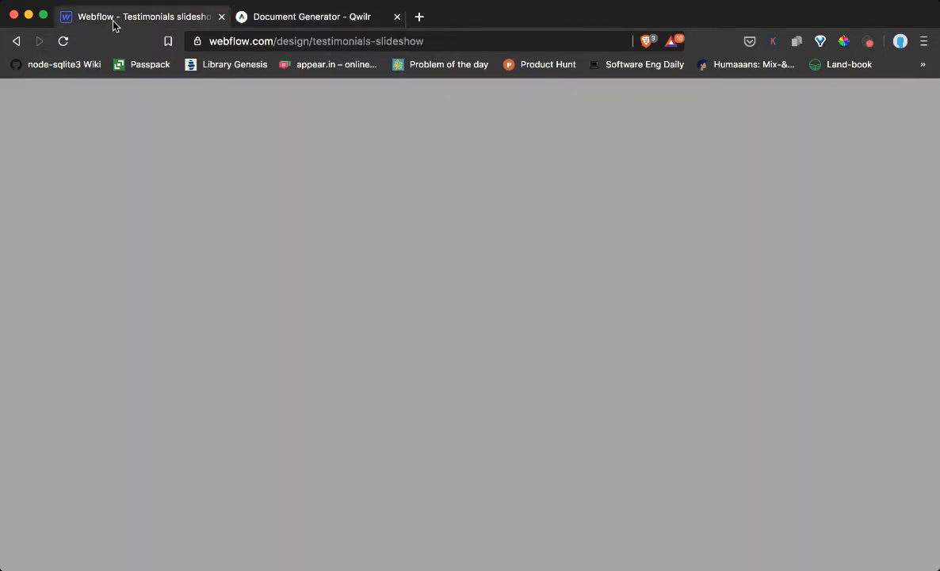
Set the Slider element's border radius to 5 px
click(78, 183)
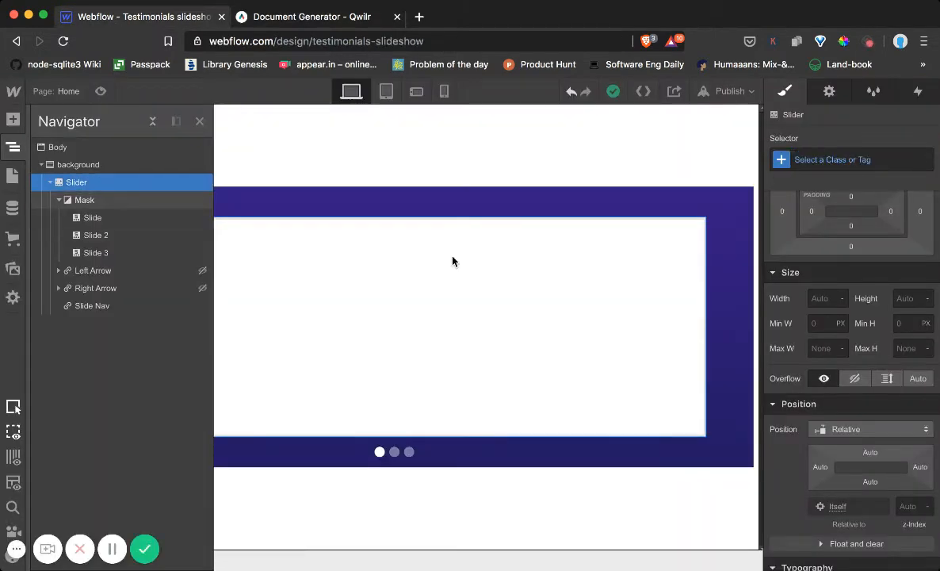
scroll(827, 425, down, 5)
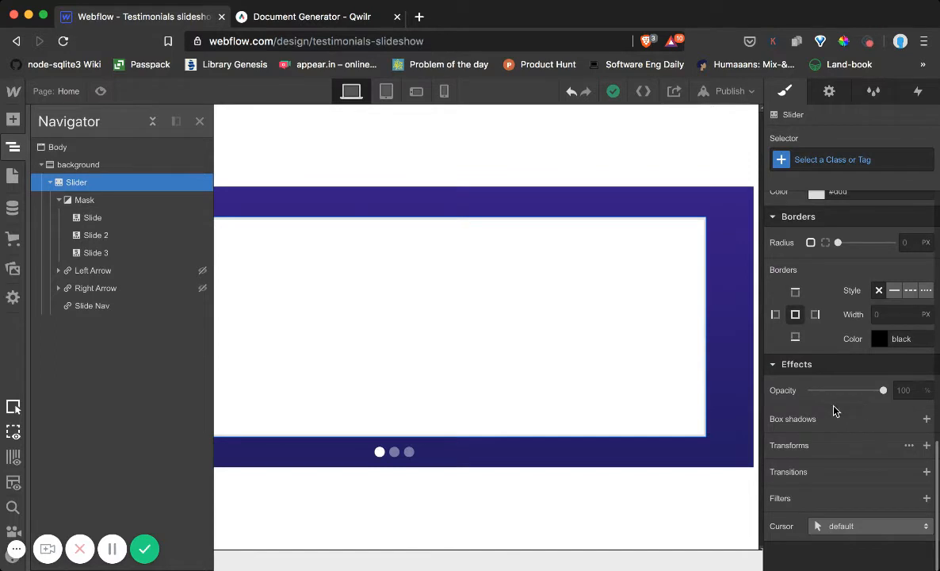
click(904, 242)
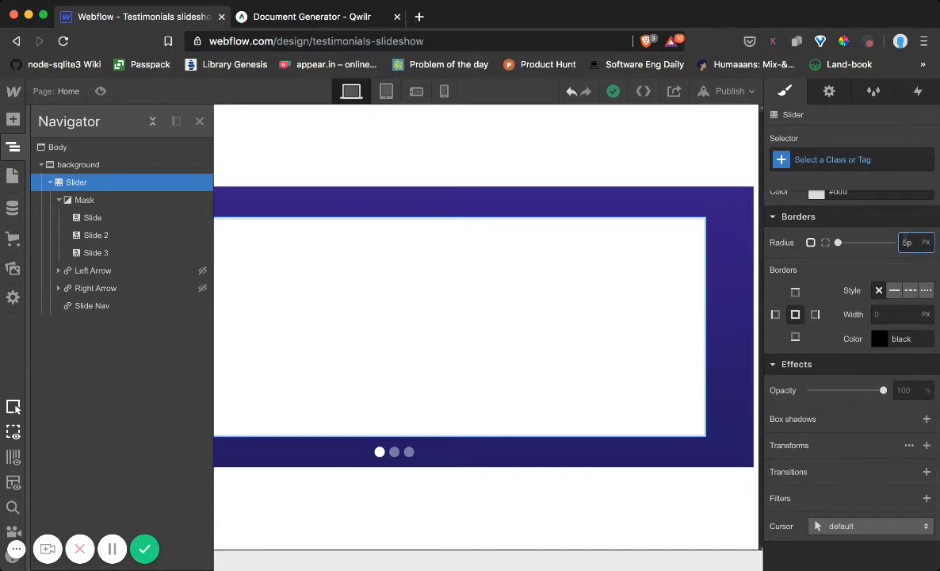
text(5px)
key(Return)
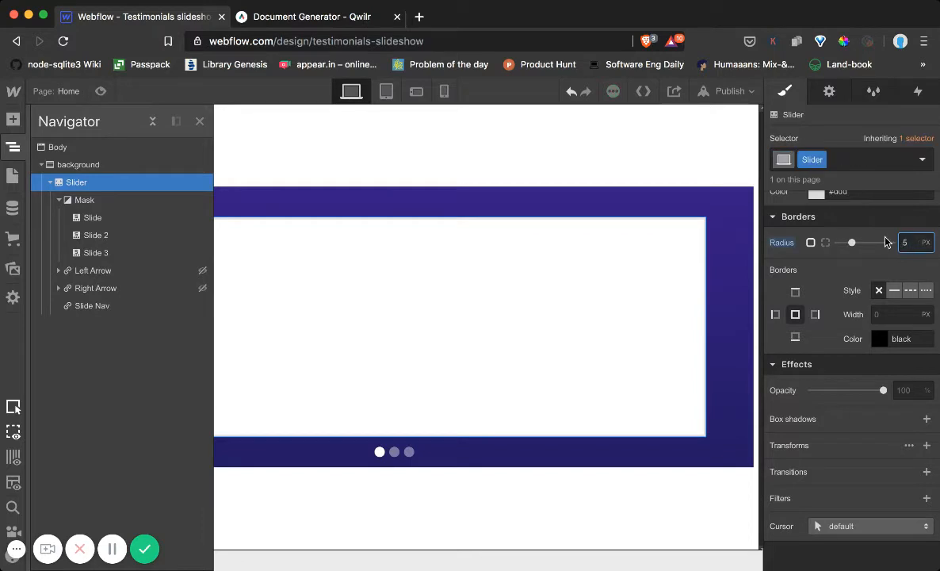
click(734, 243)
click(734, 243)
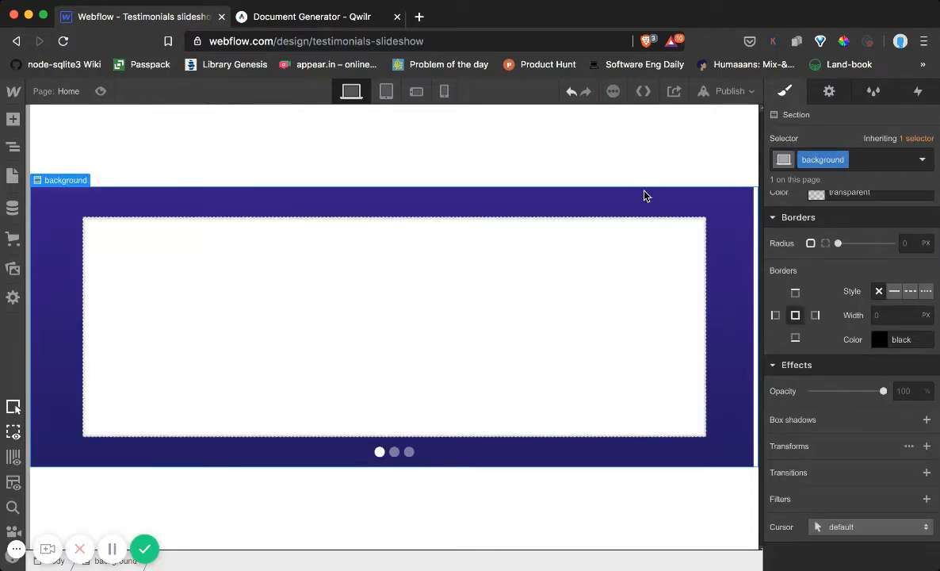
Add a solid black left border 10 px wide to the Slider element
click(9, 154)
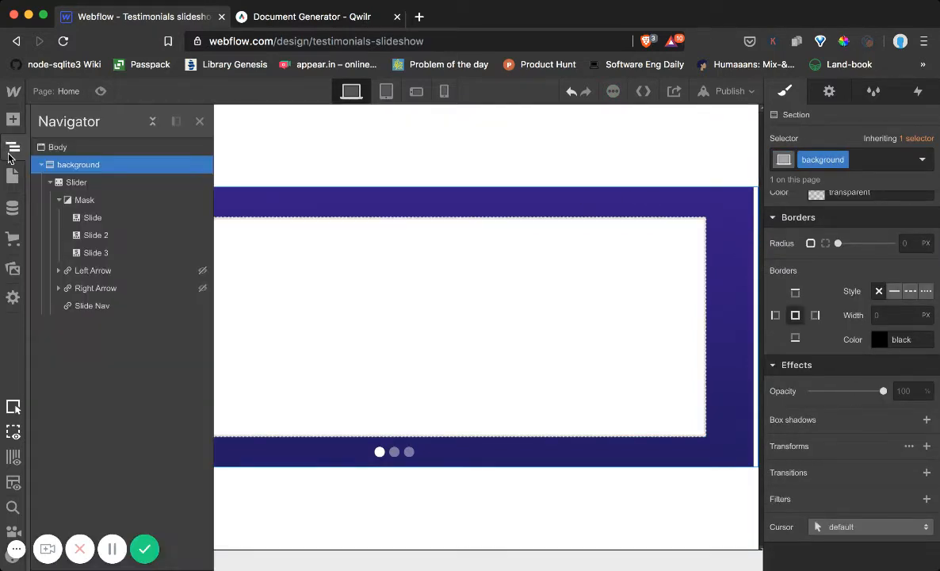
click(87, 183)
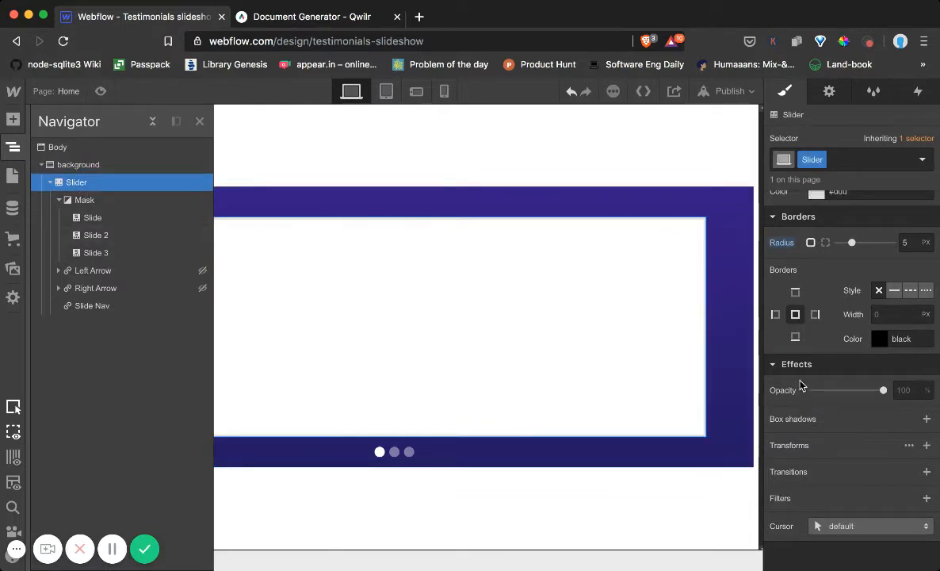
click(776, 316)
click(875, 316)
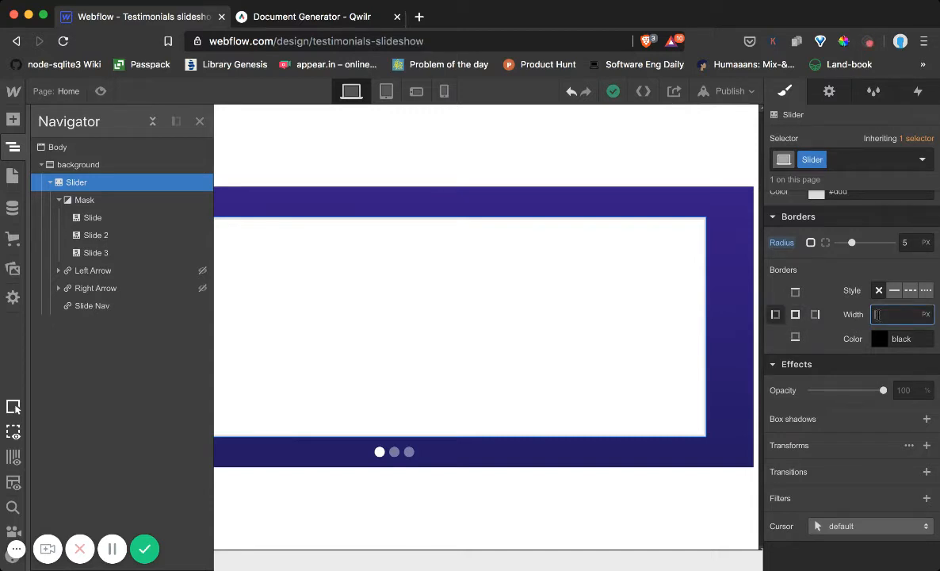
text(2)
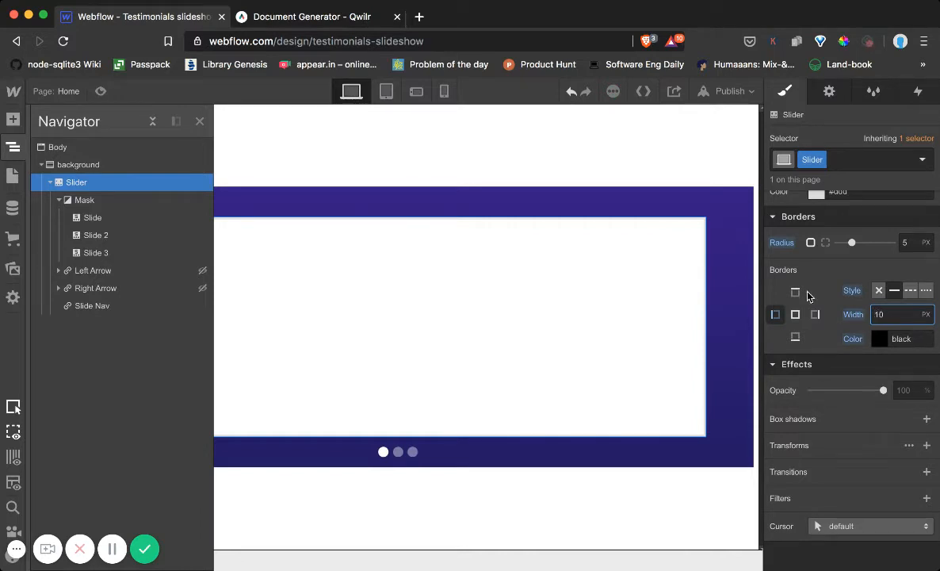
click(542, 150)
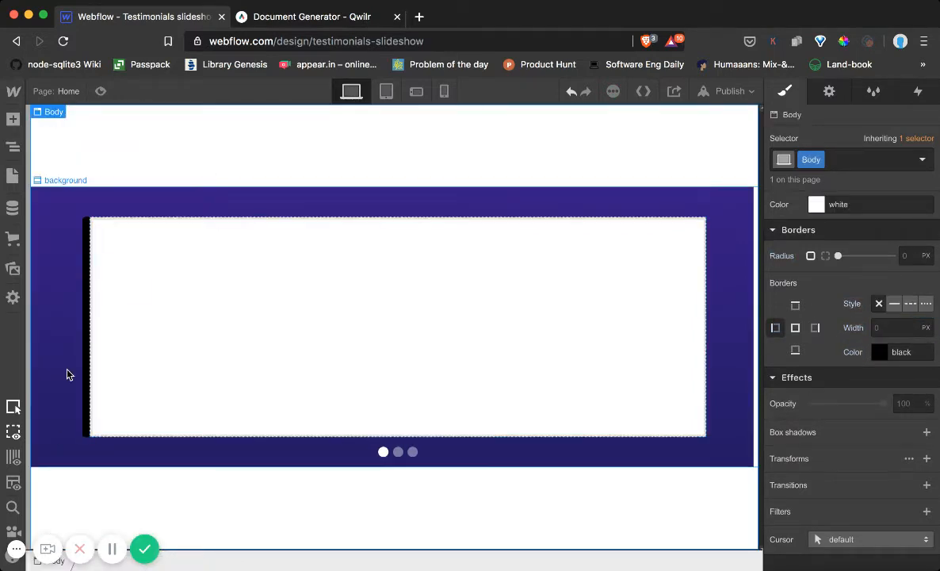
Set the left border colour of the Body element to #5f38ff
click(878, 353)
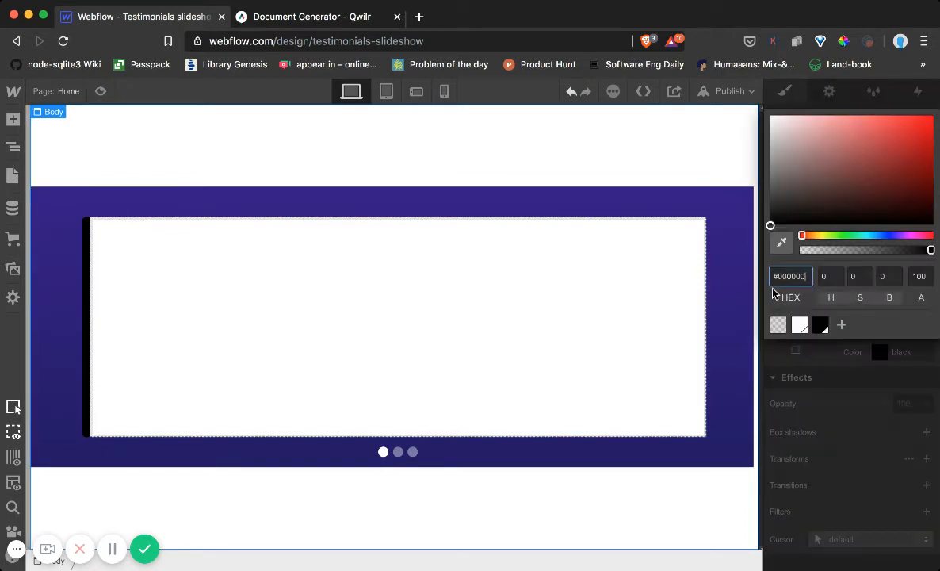
double_click(788, 275)
text(5f38ff)
key(Return)
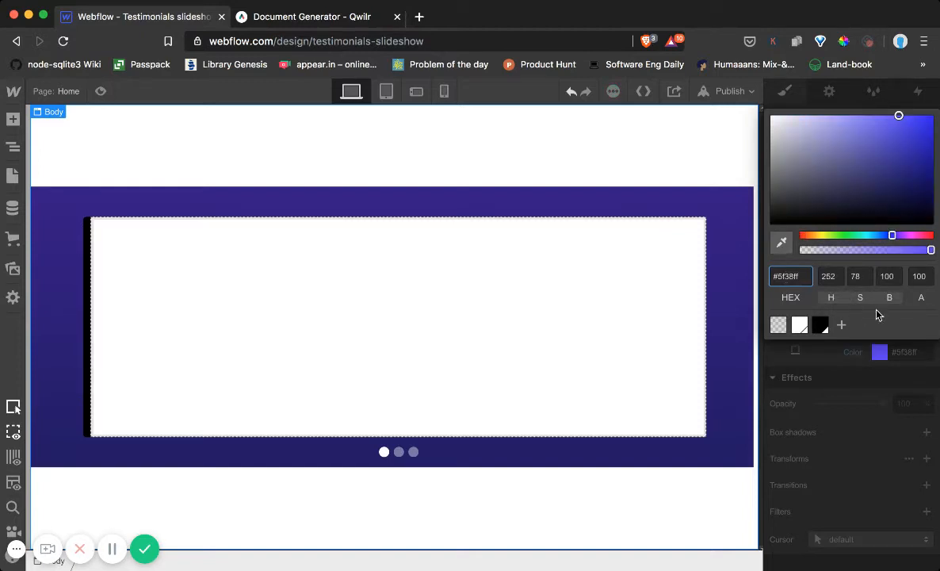
click(911, 353)
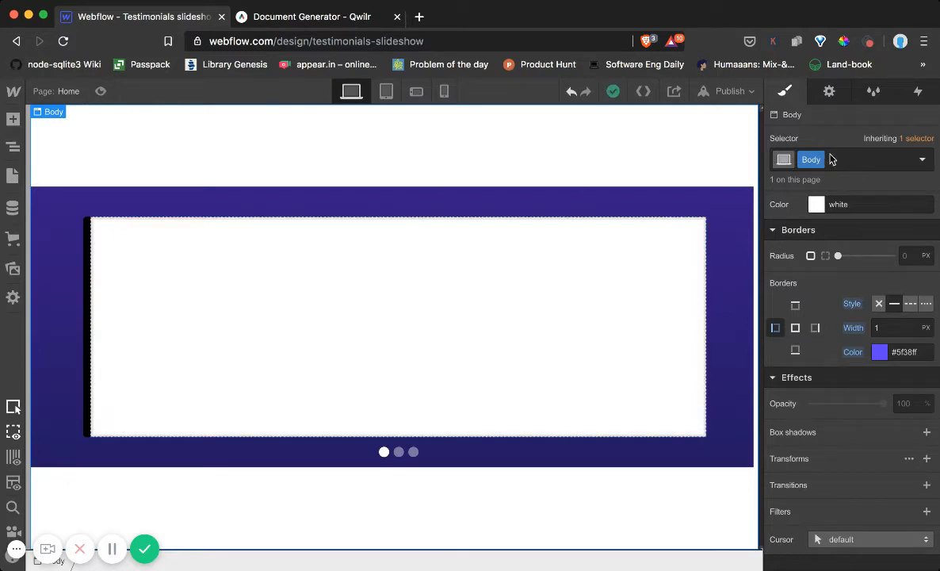
Make the Body element's left border colour transparent
click(878, 354)
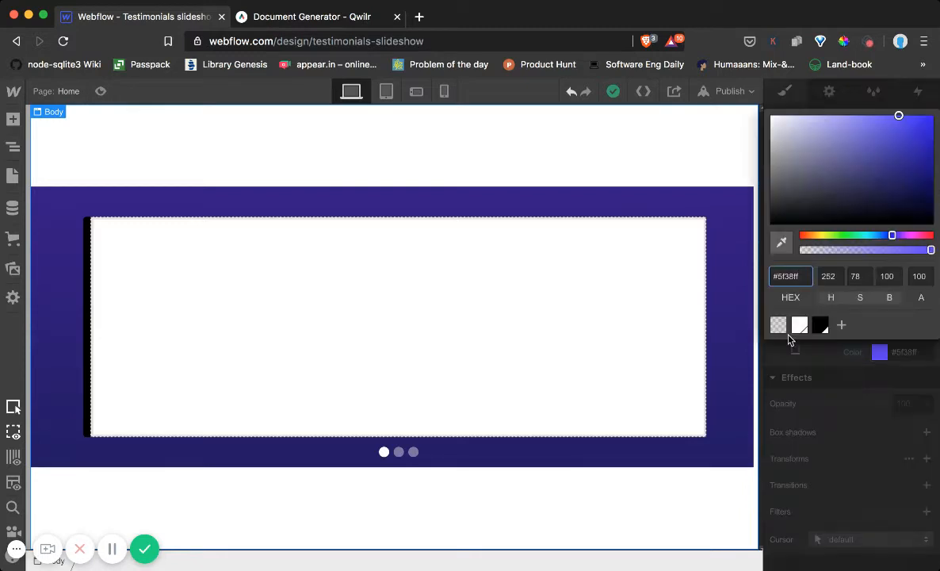
click(779, 325)
click(760, 410)
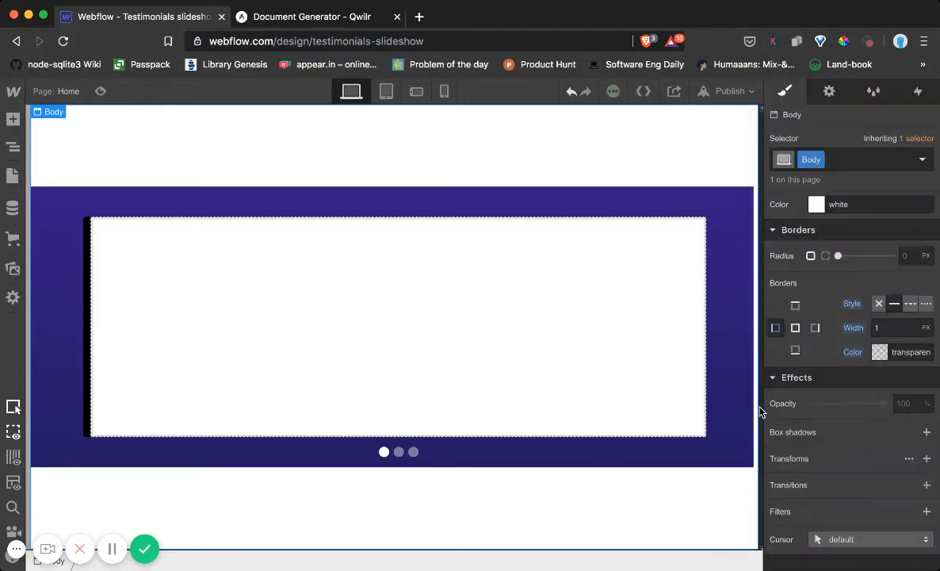
Set the left border colour of the Slider element to #5f38ff
click(12, 146)
click(85, 184)
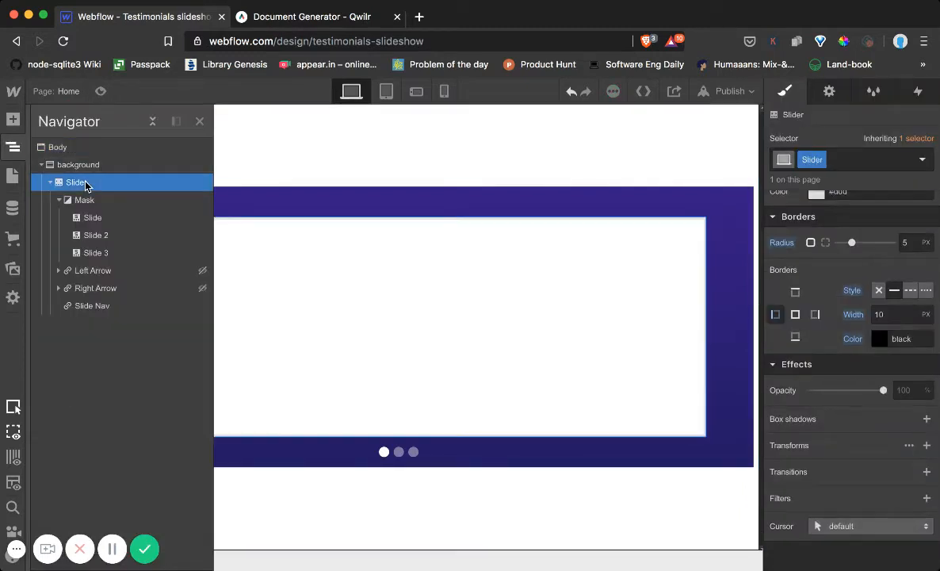
click(878, 341)
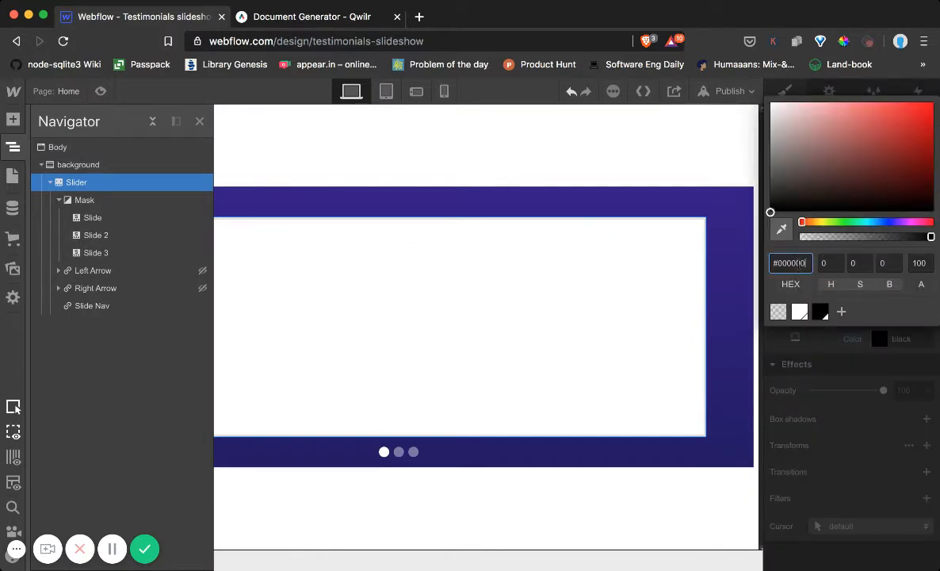
double_click(798, 262)
text(5f38ff)
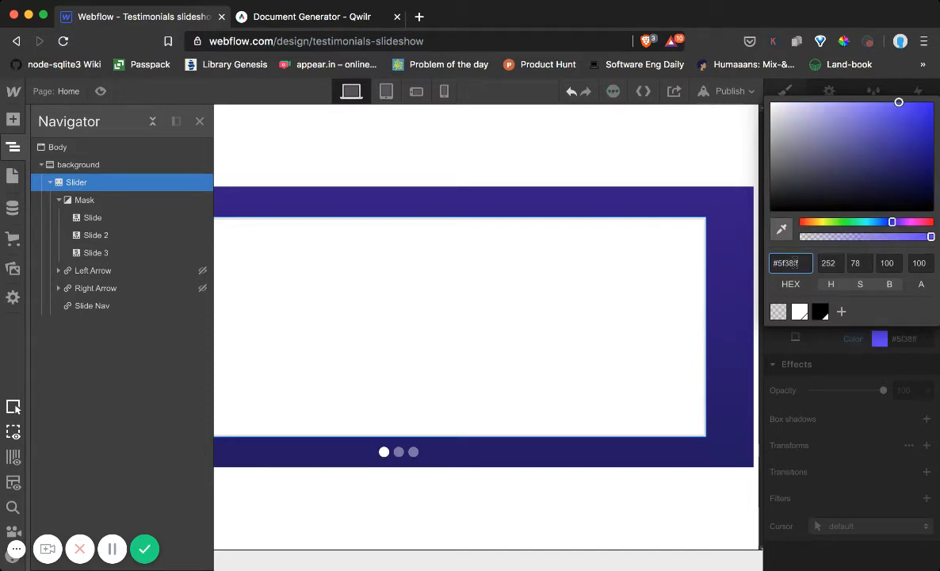
click(864, 431)
Increase the background section's left and right padding equally to 163 px
click(489, 203)
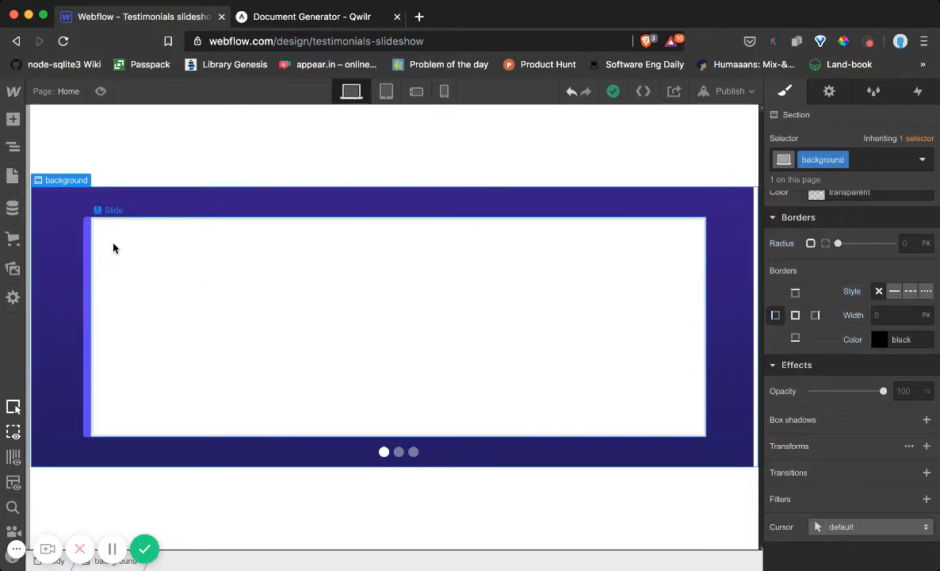
click(14, 149)
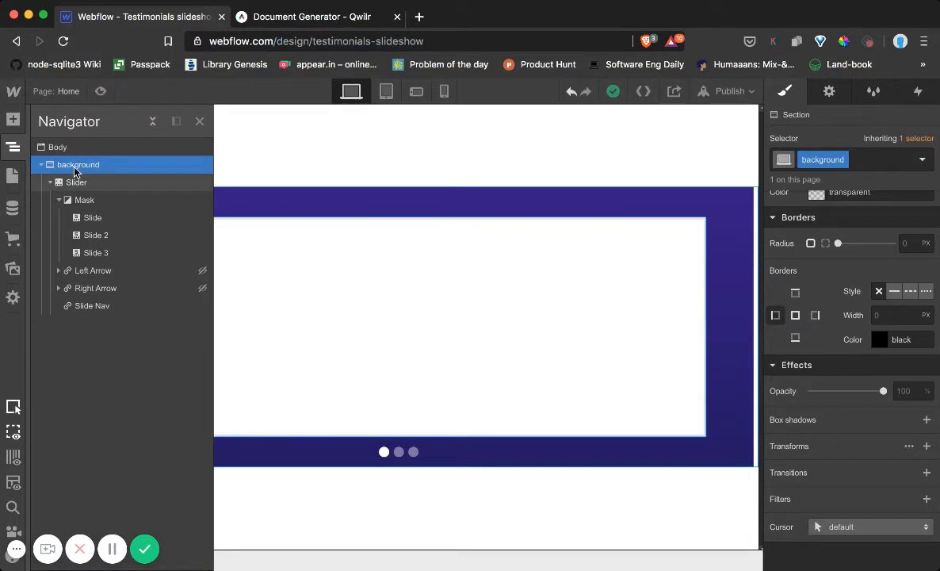
scroll(757, 301, up, 5)
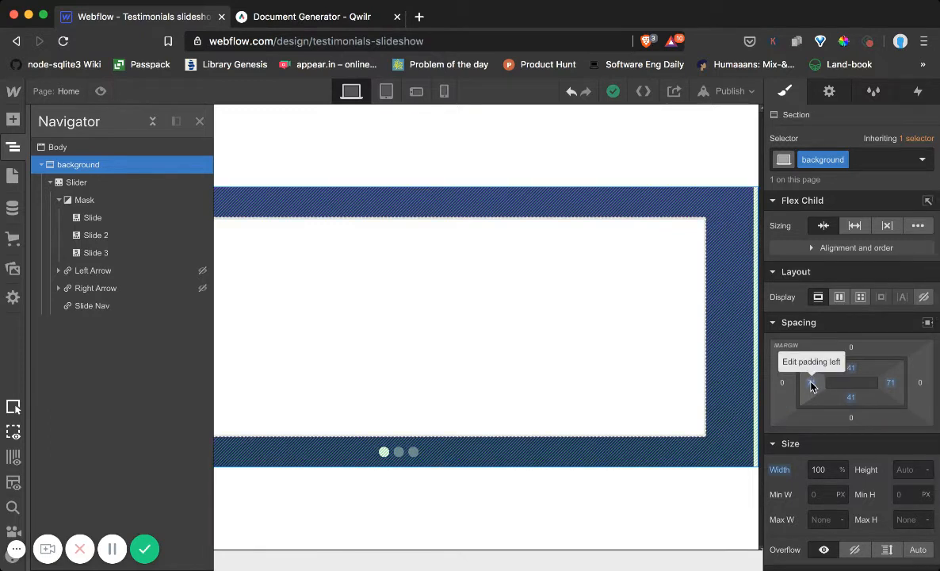
drag(815, 385, 928, 384)
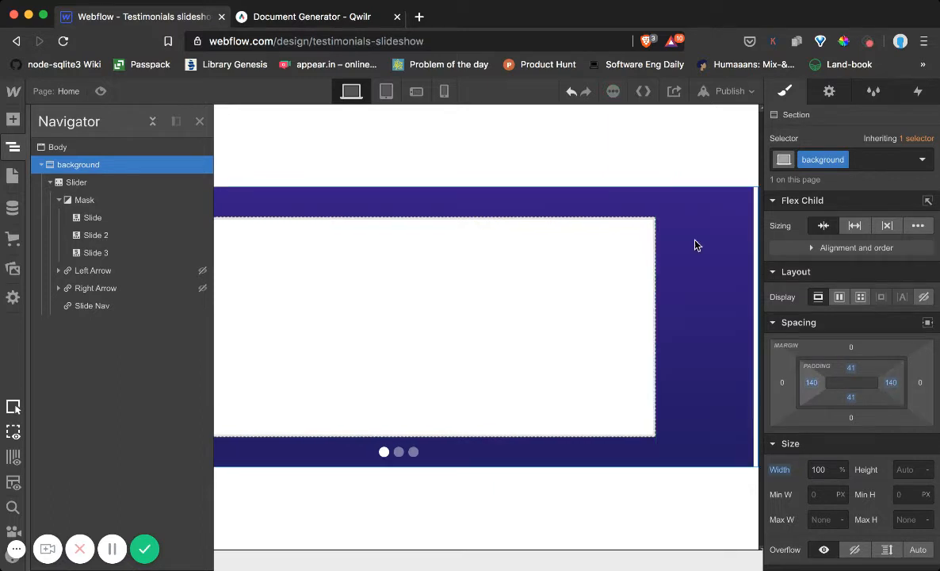
click(631, 164)
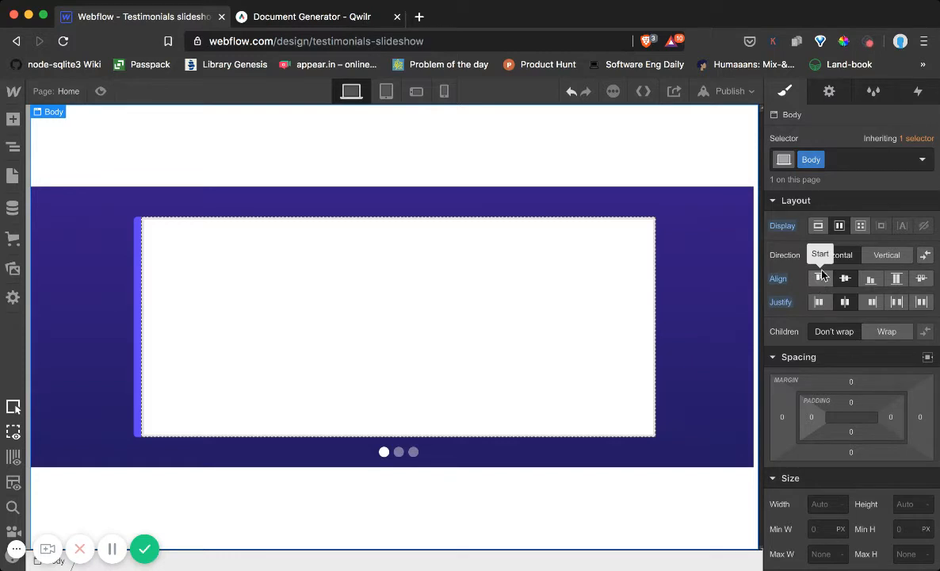
click(13, 149)
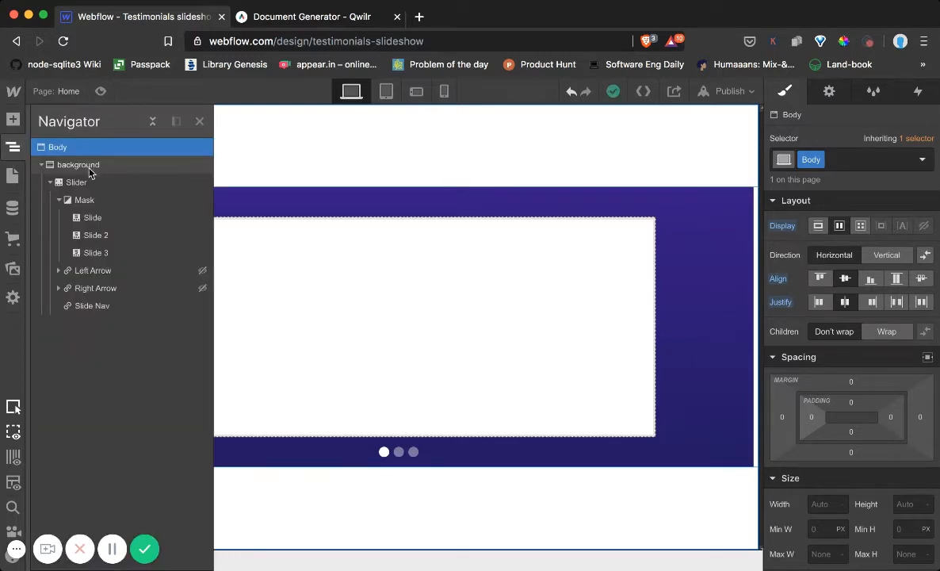
click(90, 183)
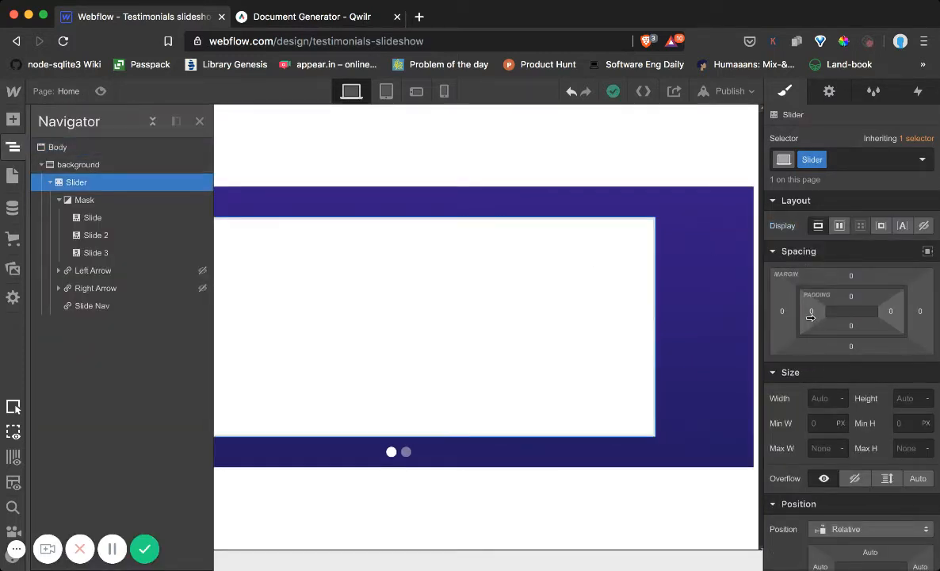
click(77, 165)
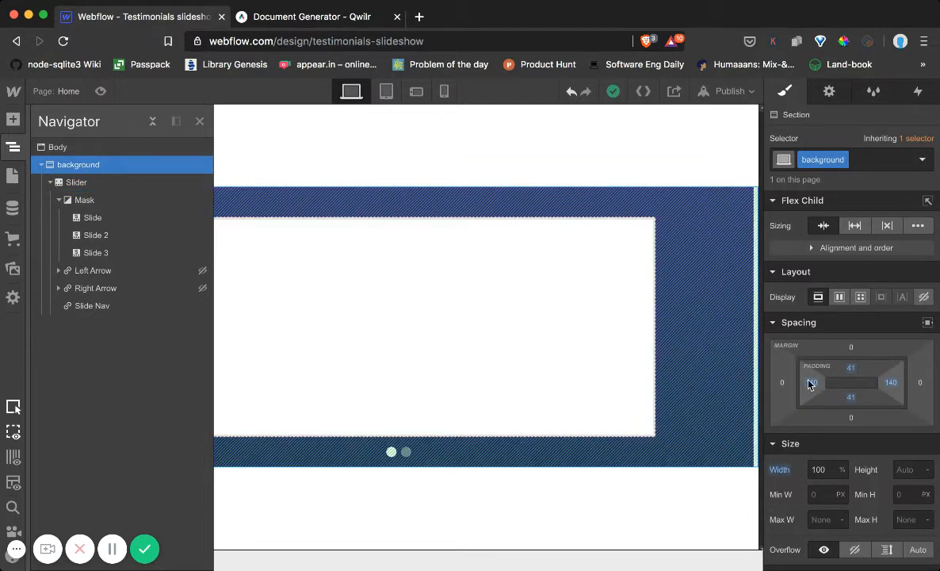
drag(809, 382, 856, 385)
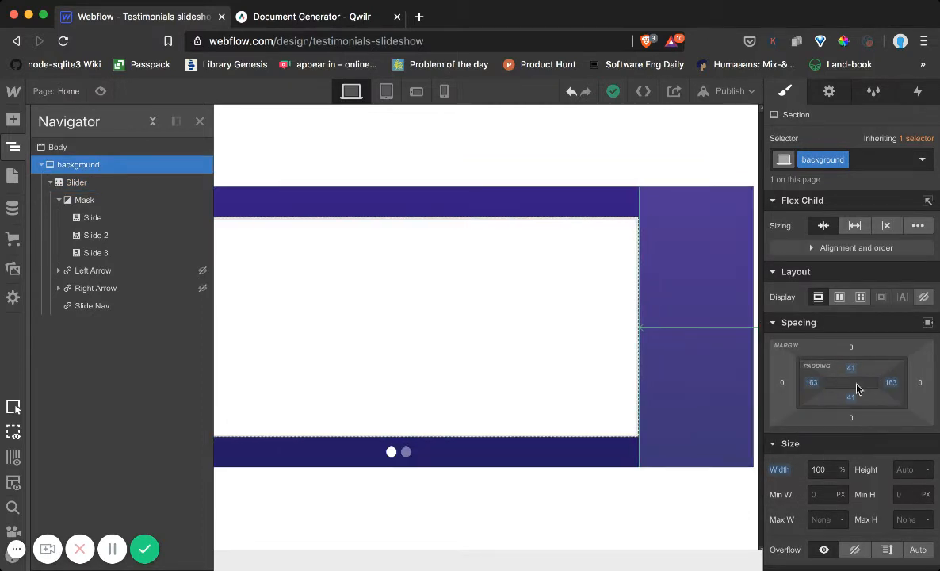
click(553, 143)
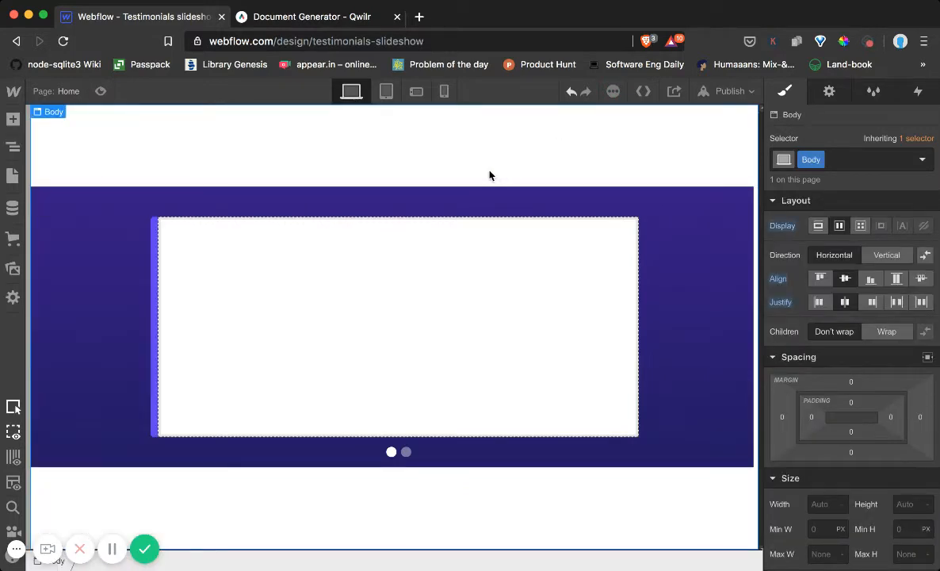
Check the quotation mark in Qwilr's testimonial design and insert an Image element at the start of the Slider in Webflow
click(13, 119)
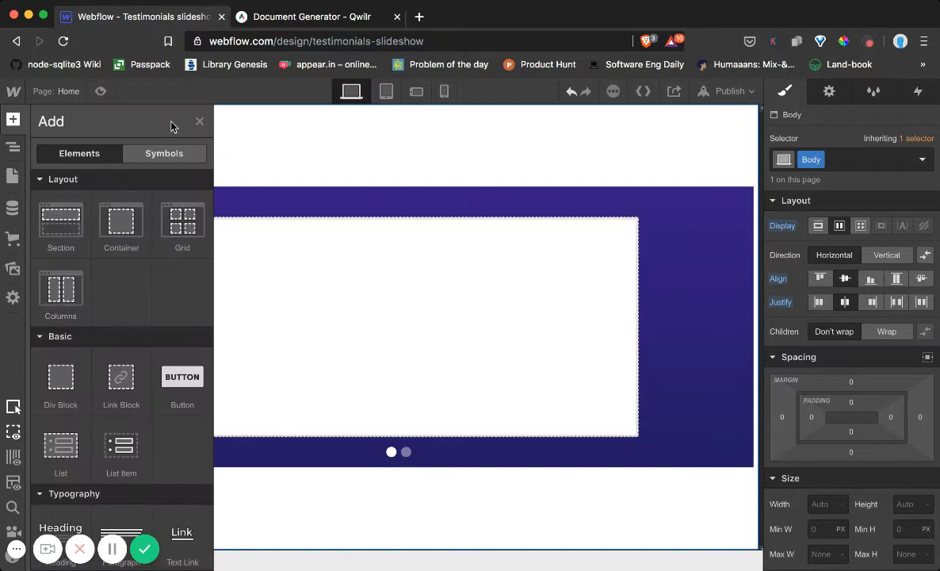
click(317, 17)
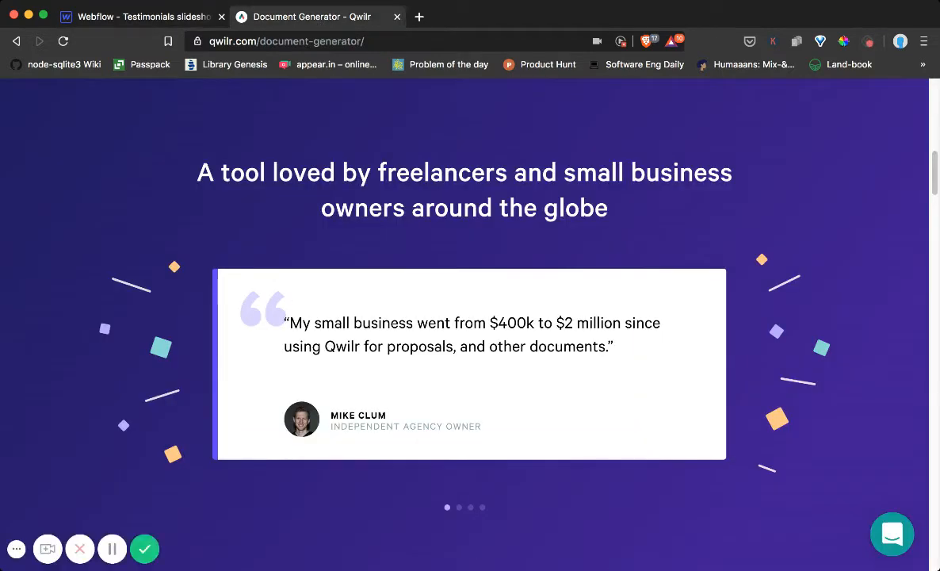
click(150, 19)
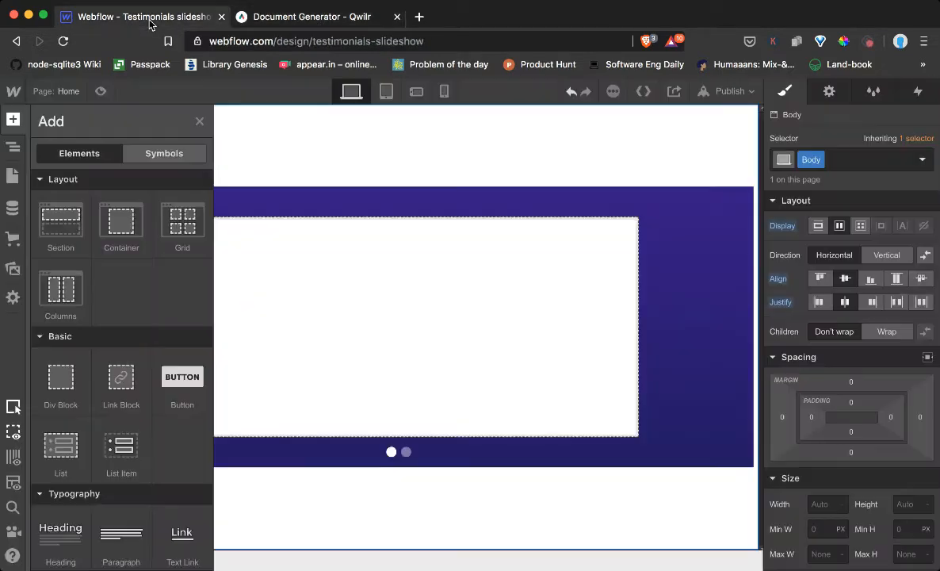
scroll(81, 396, down, 10)
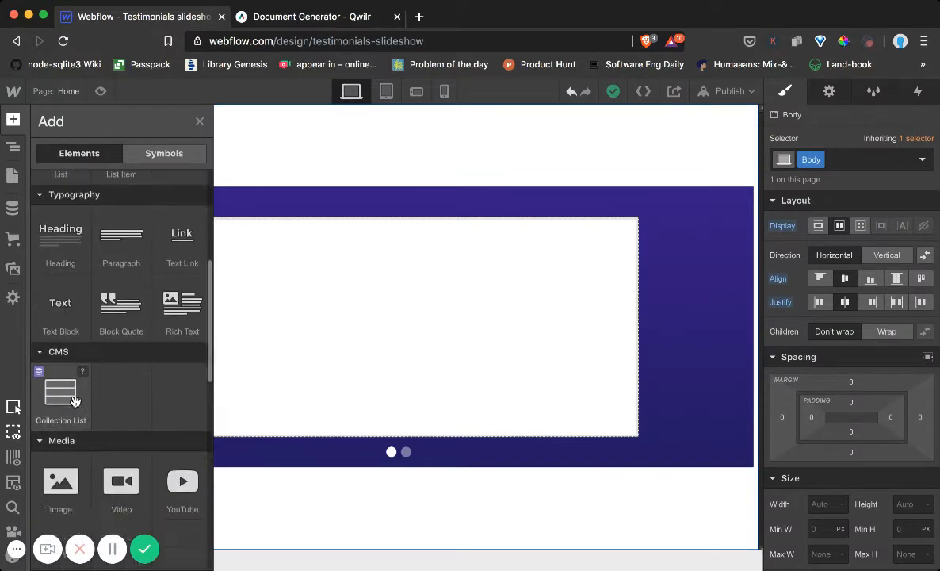
drag(61, 245, 835, 137)
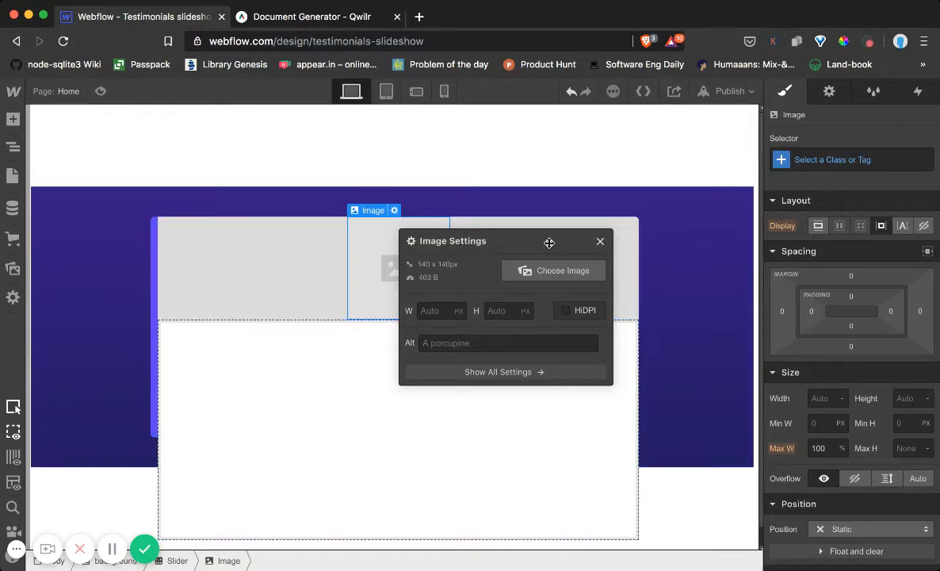
Upload the quotation mark SVG file to the site's assets for the new Image element
click(557, 272)
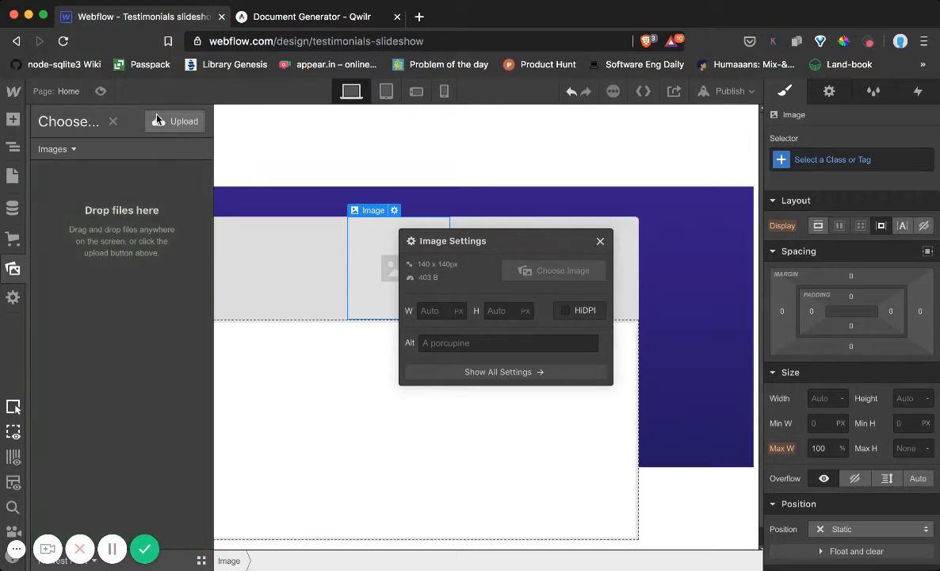
click(175, 129)
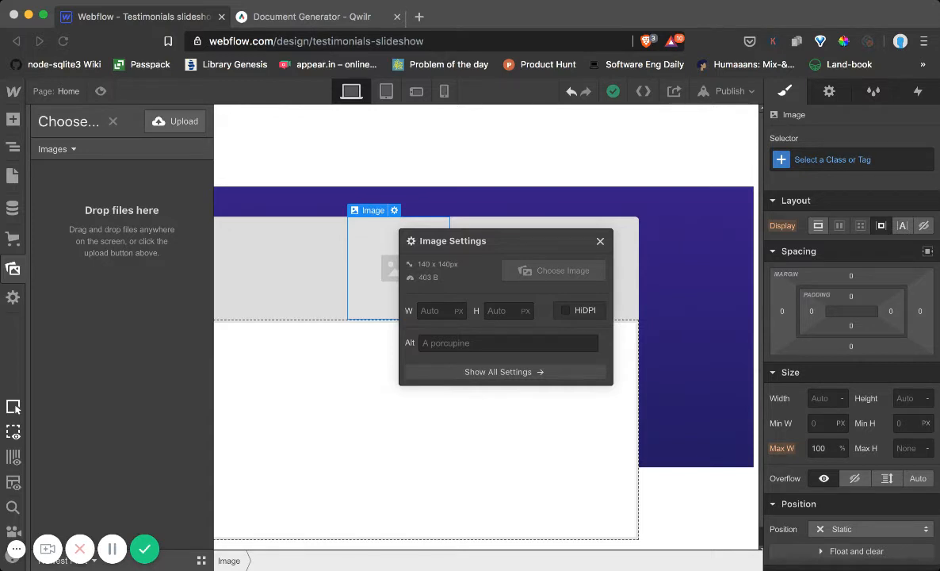
click(664, 345)
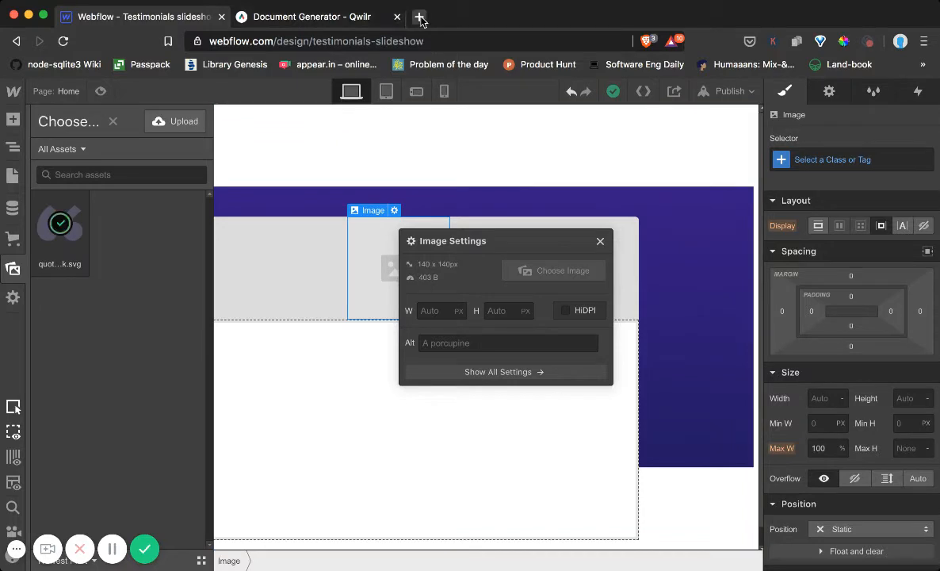
Open flaticon.com in a new browser tab and search its icons for "quotation"
click(419, 16)
text(flaticon.com)
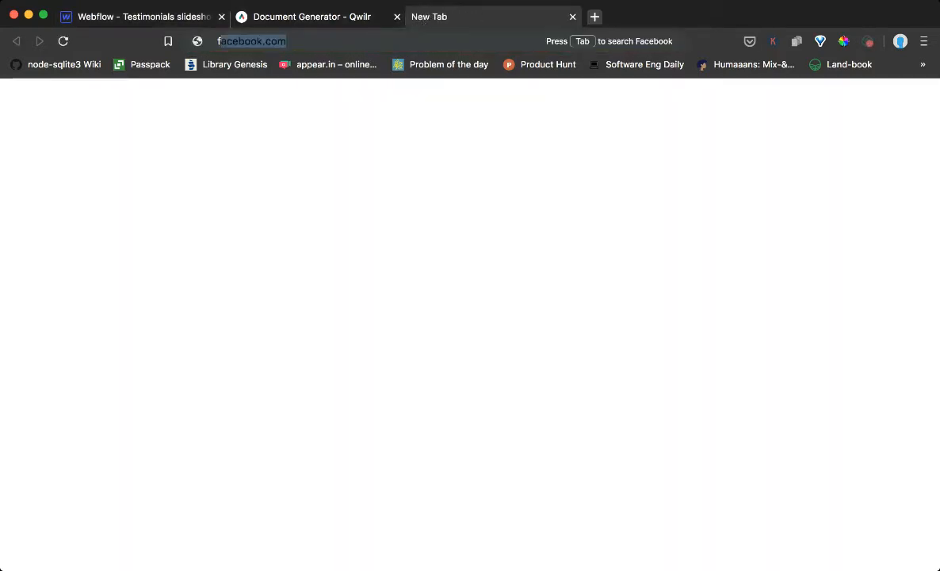
key(Return)
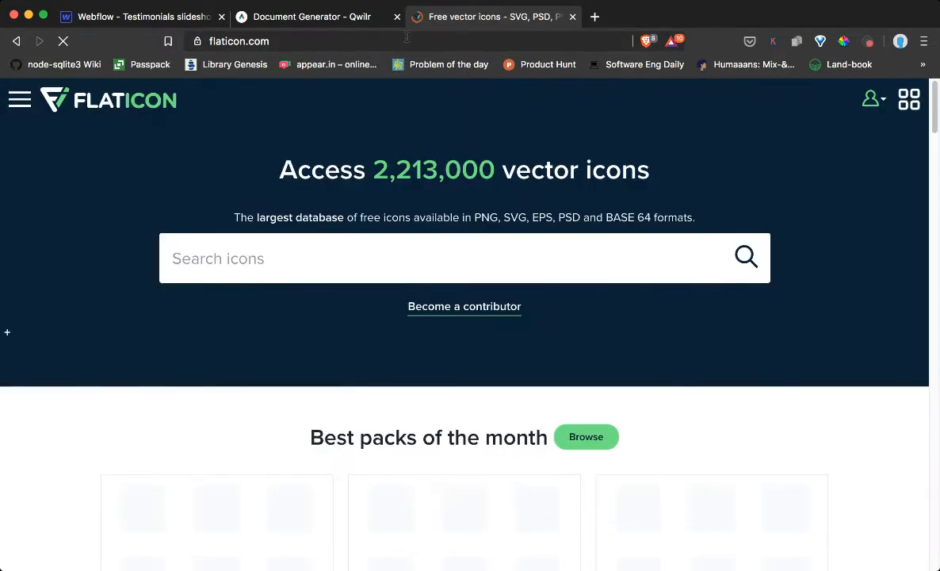
click(286, 263)
text(q)
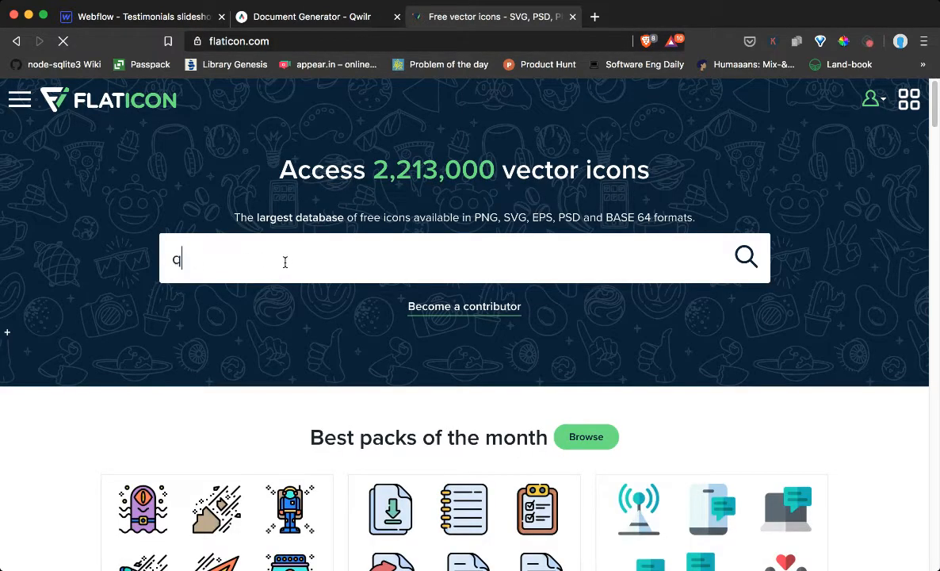
text(uotation)
key(Return)
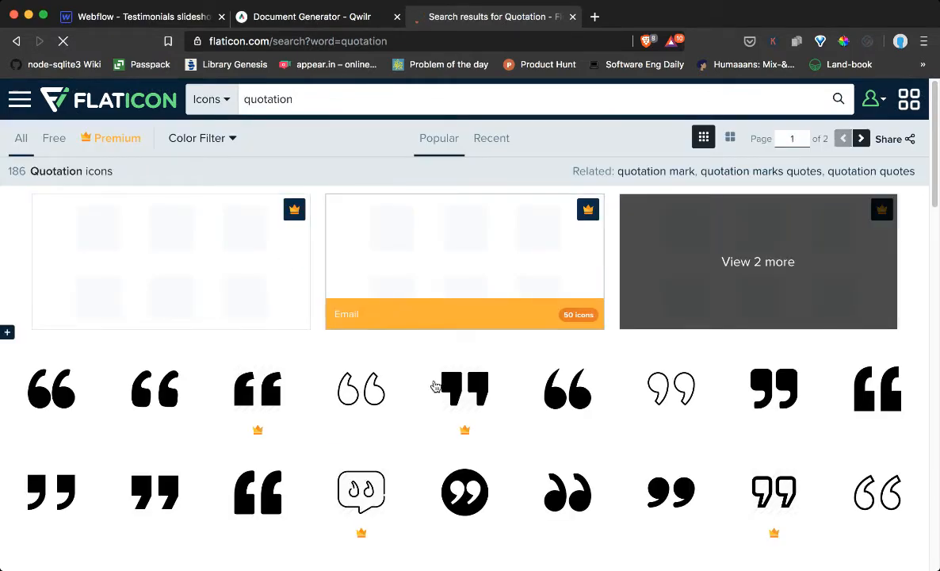
View the Left Quote free icon and its colour editing options, and return to Webflow by closing Flaticon
scroll(297, 388, down, 1)
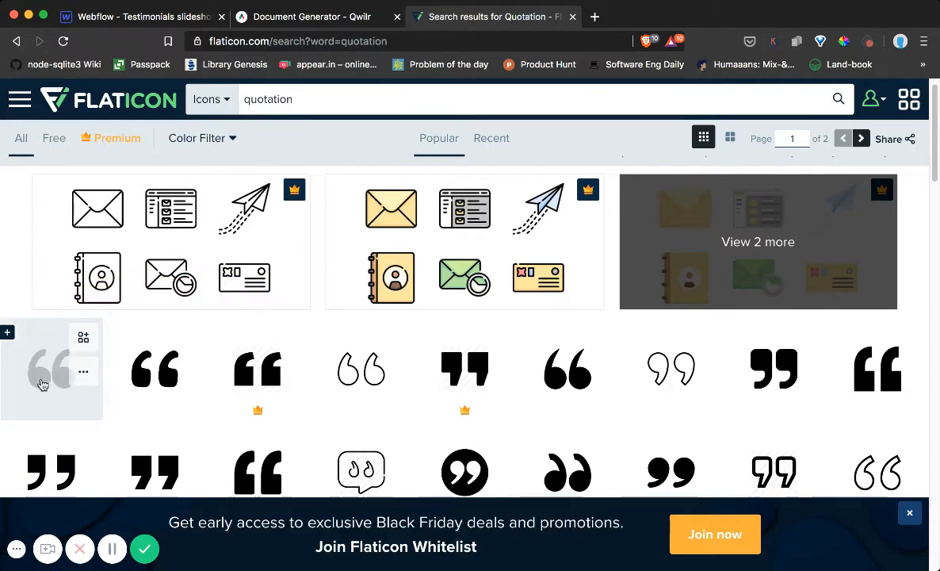
click(42, 385)
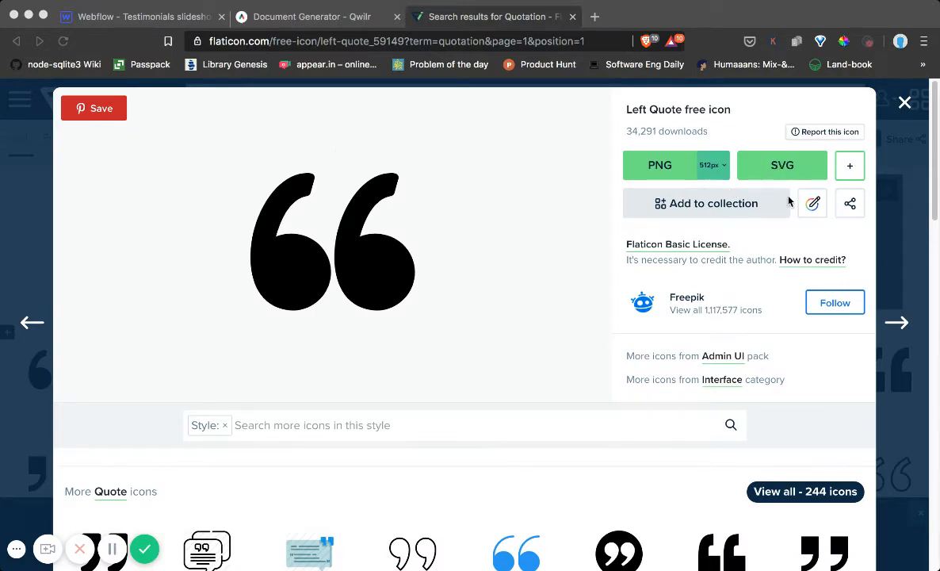
click(813, 204)
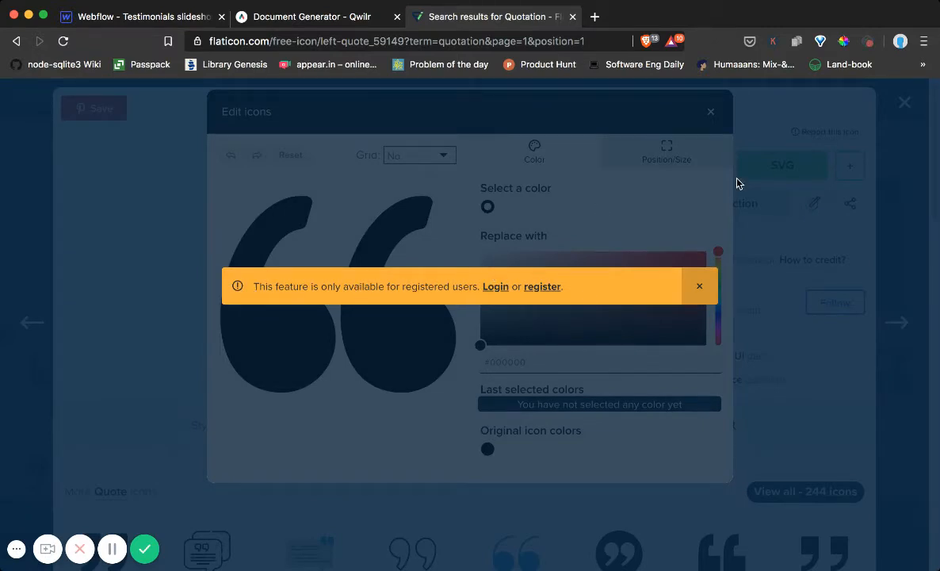
click(699, 286)
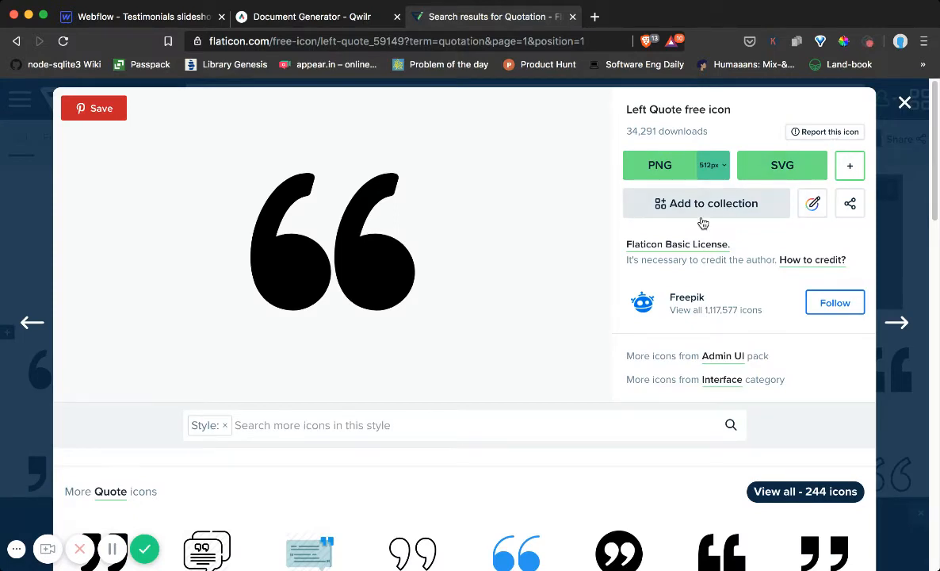
click(904, 101)
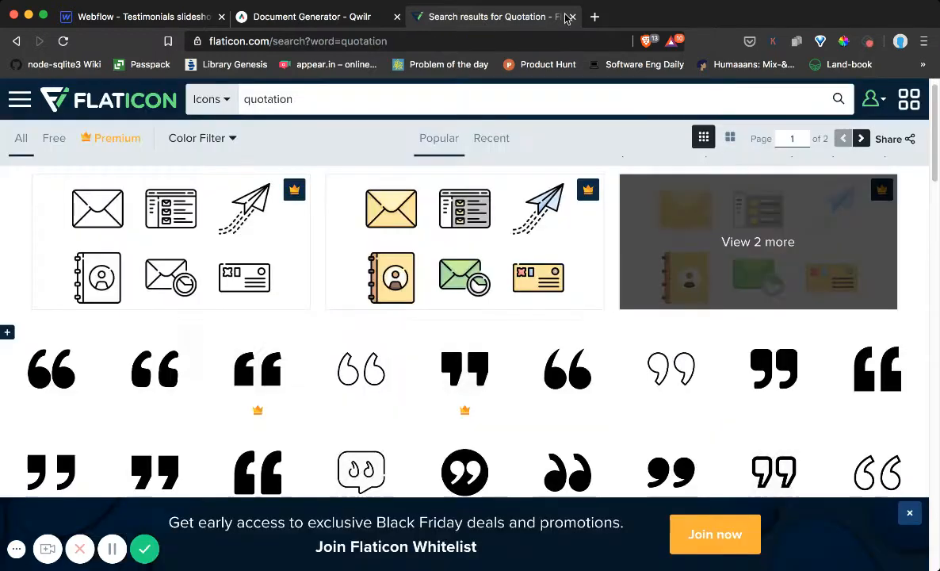
click(572, 16)
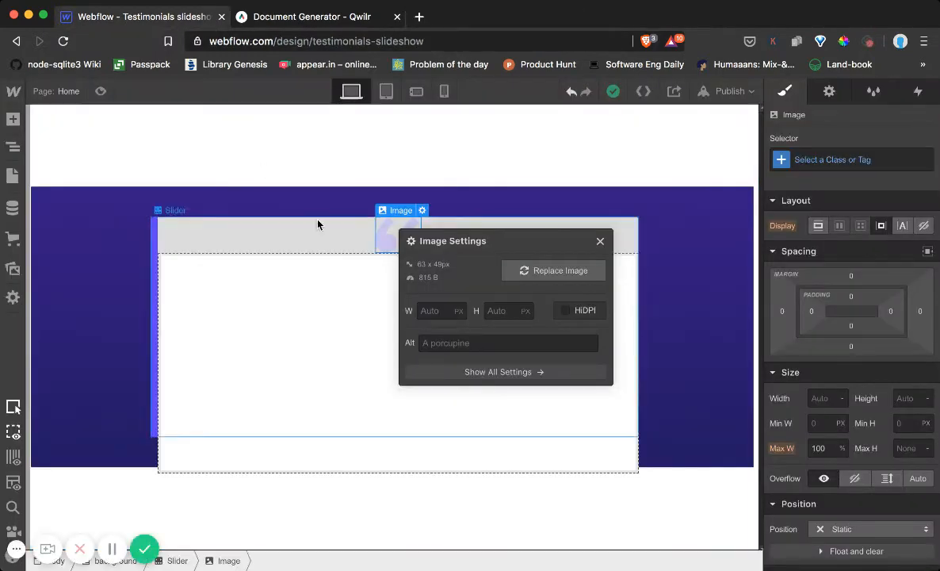
Close the image settings and set the quotation mark image's position to Absolute
click(600, 241)
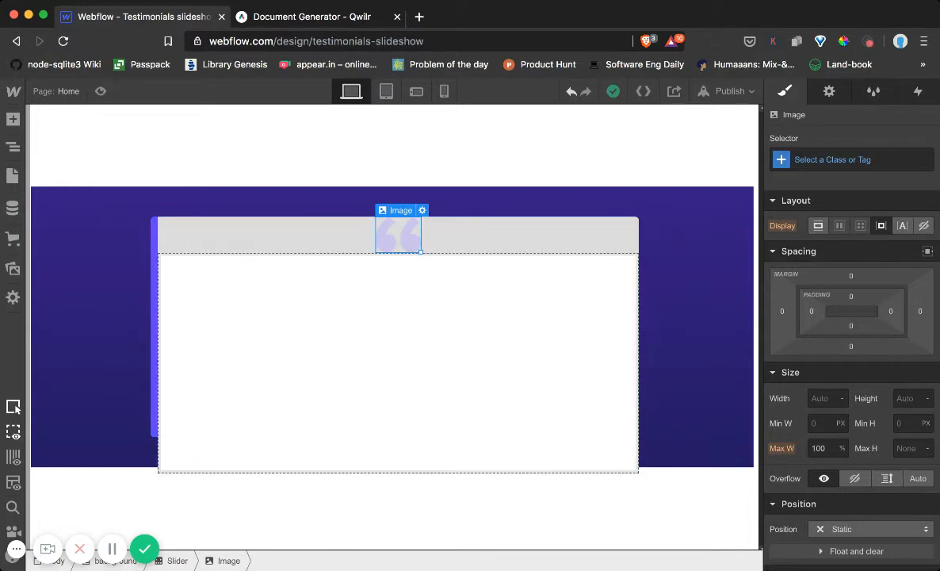
scroll(838, 305, down, 1)
scroll(838, 305, down, 5)
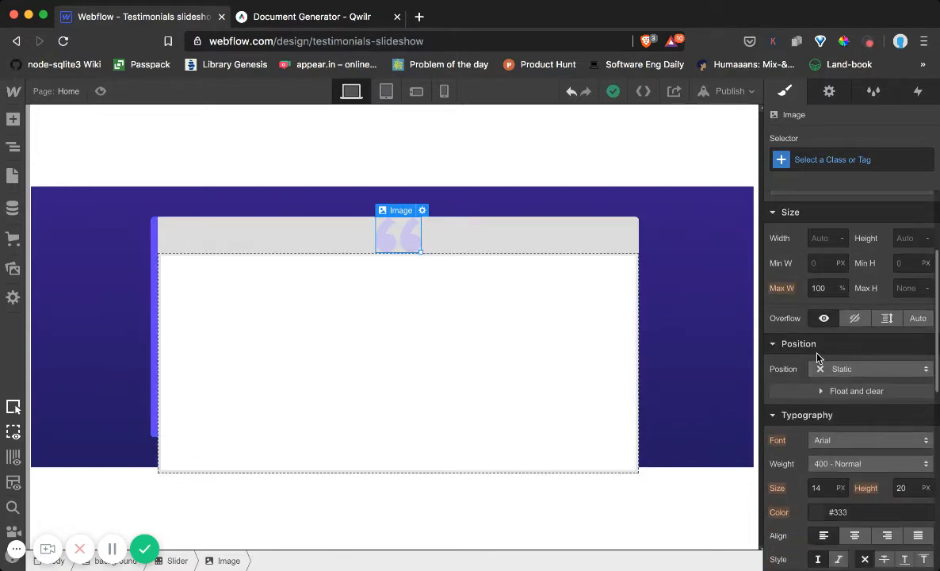
click(868, 370)
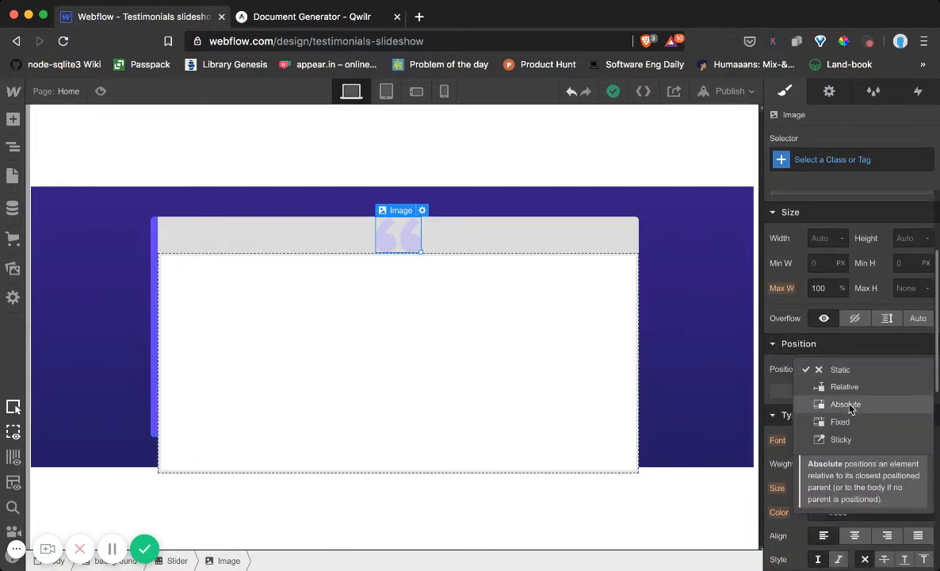
click(844, 403)
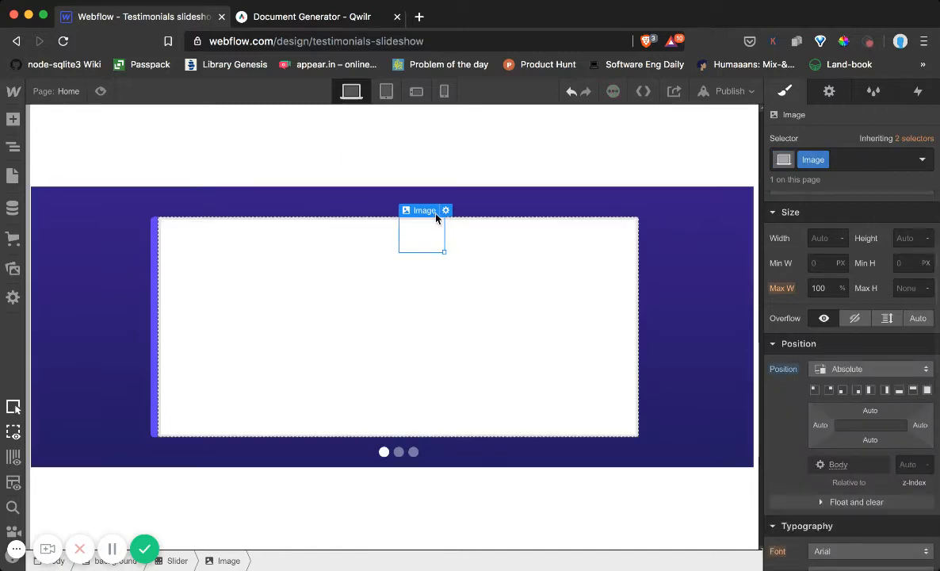
Set the Slider element's position to Relative so that it anchors the quotation mark image
click(12, 147)
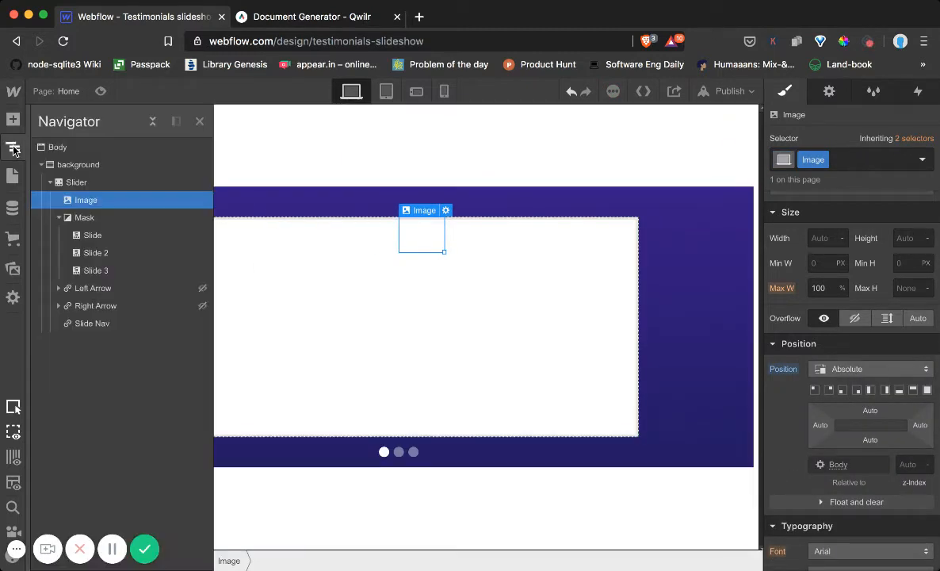
click(84, 185)
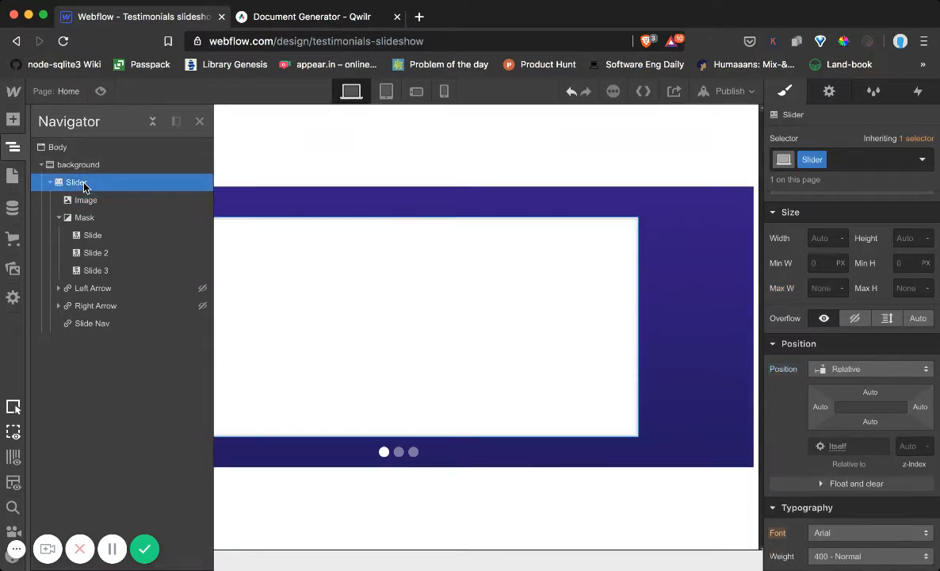
click(851, 370)
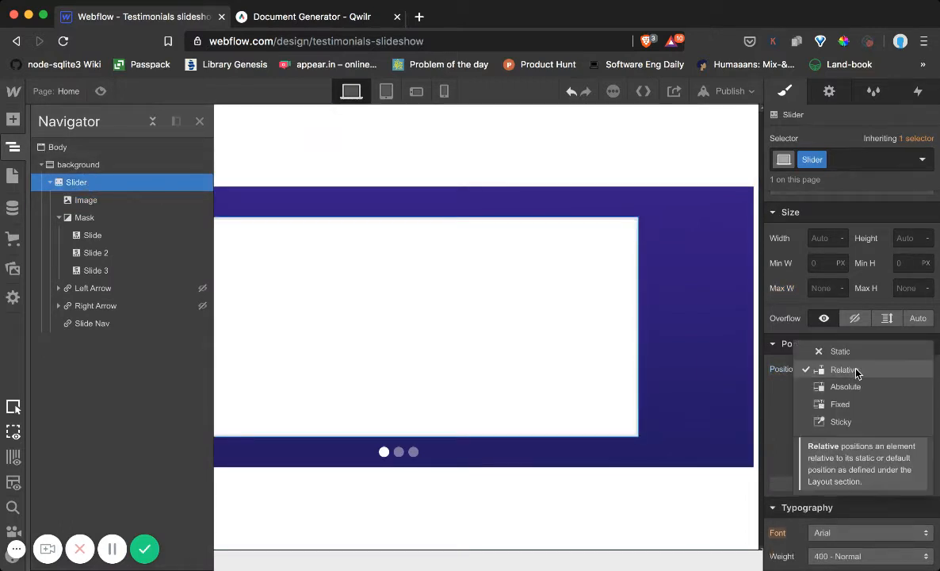
click(857, 368)
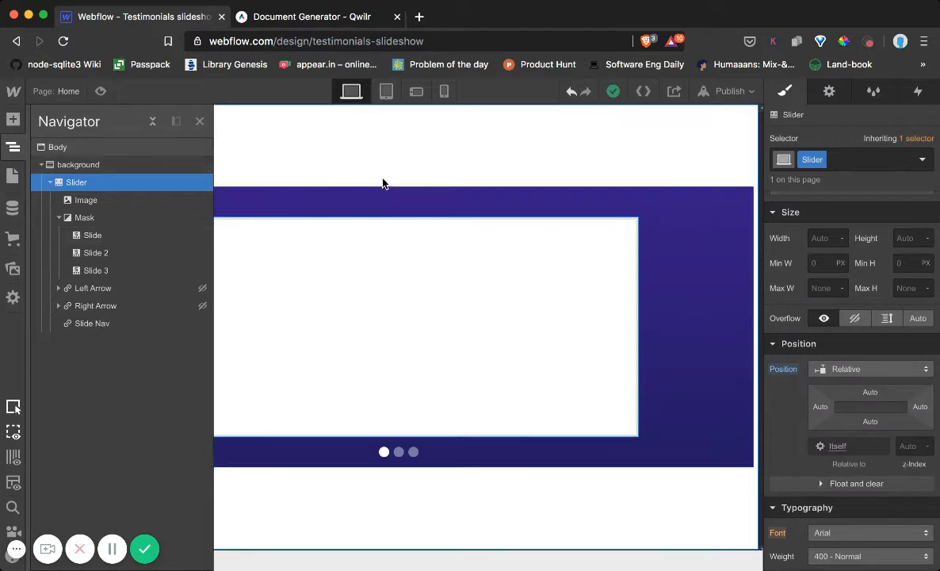
Give the quotation mark image a top offset of 16 and a z-index of 2
click(79, 203)
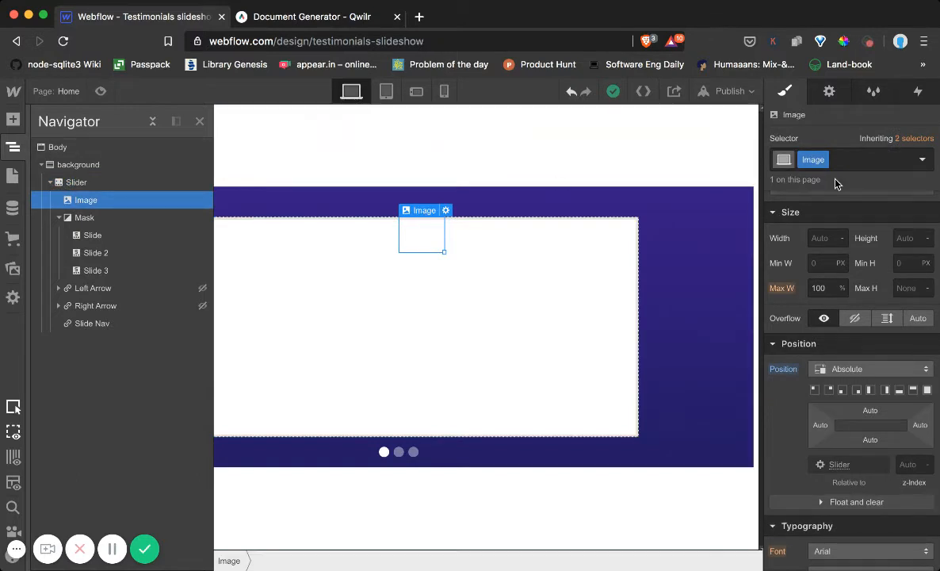
scroll(836, 369, down, 2)
drag(878, 335, 870, 367)
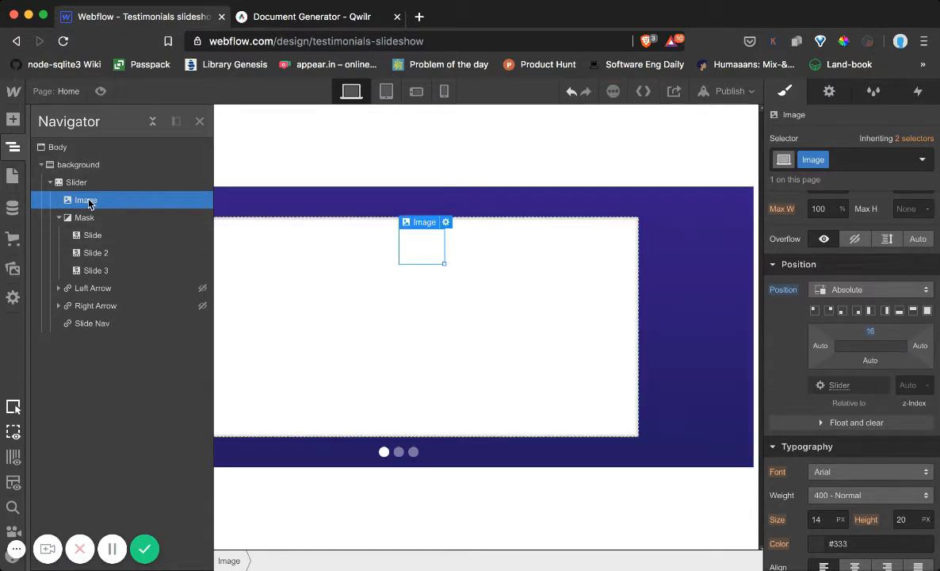
scroll(902, 375, down, 3)
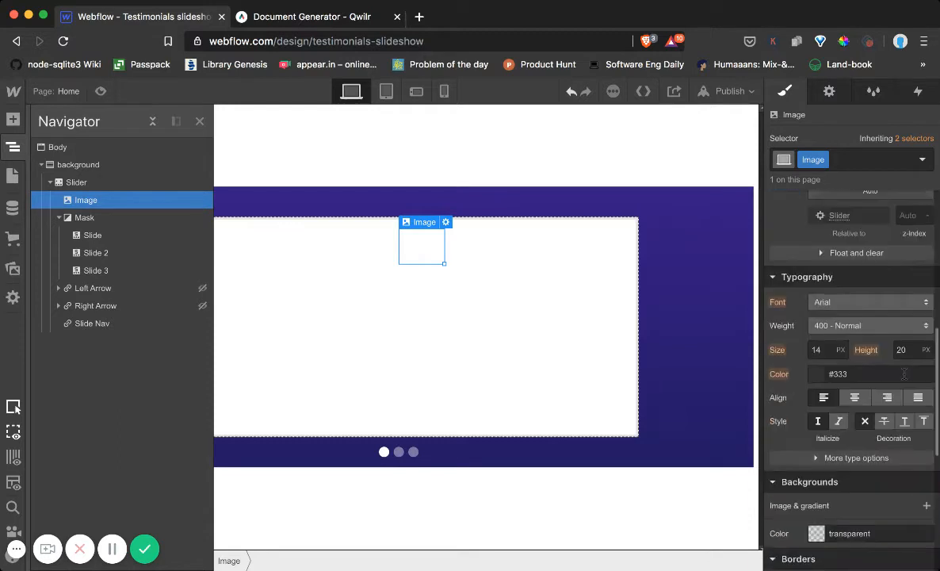
scroll(899, 374, up, 4)
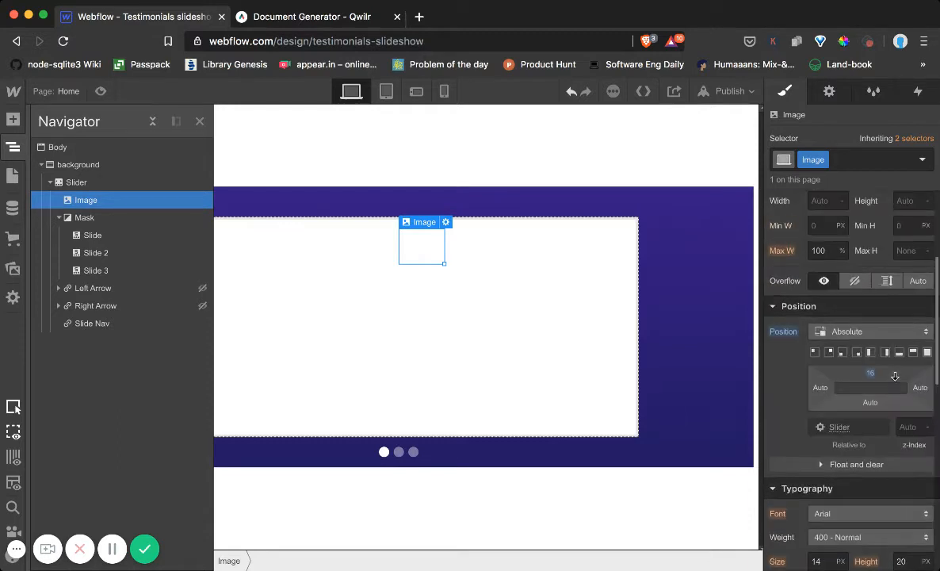
scroll(864, 345, up, 1)
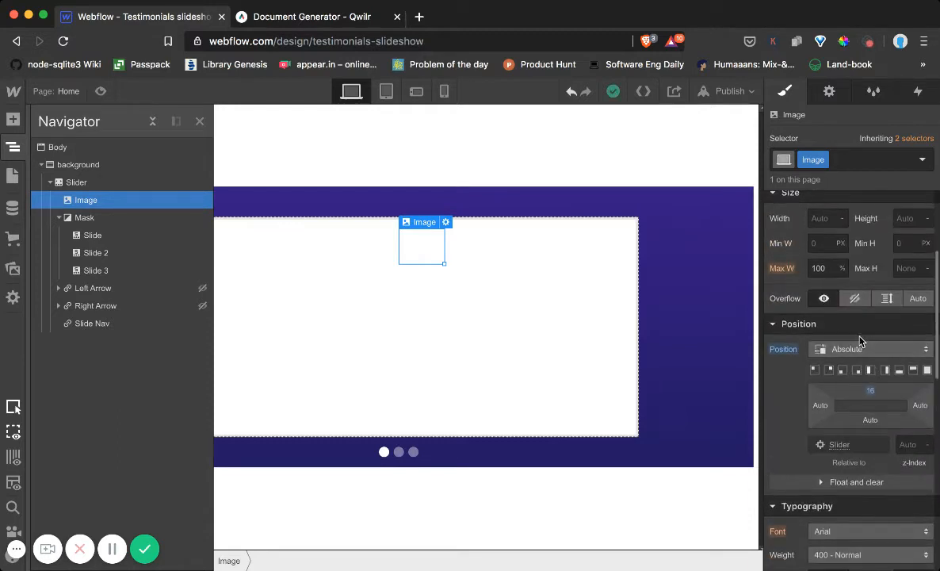
click(908, 445)
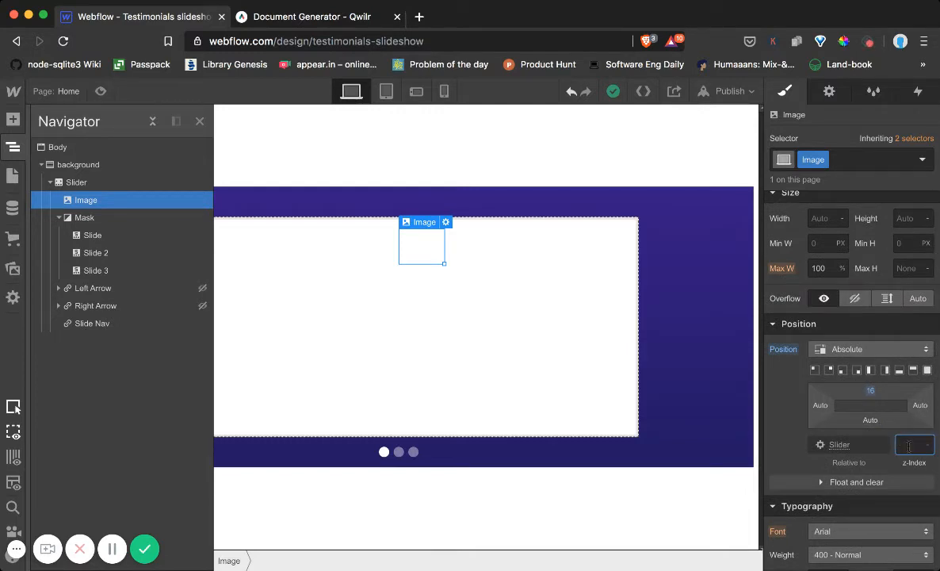
key(Up)
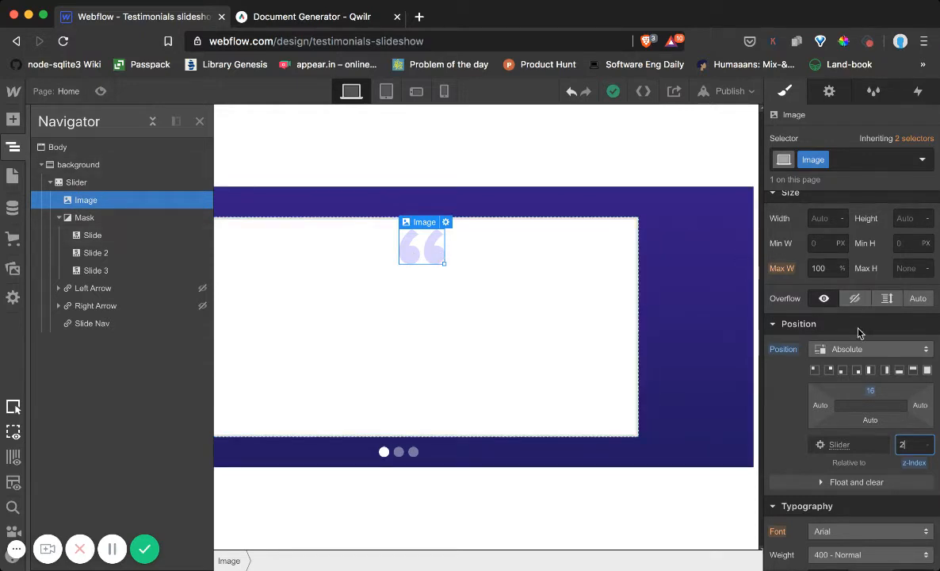
Place the quotation mark image near the slider's upper-left corner with a top offset of 44 and a left offset of 51.5
click(869, 388)
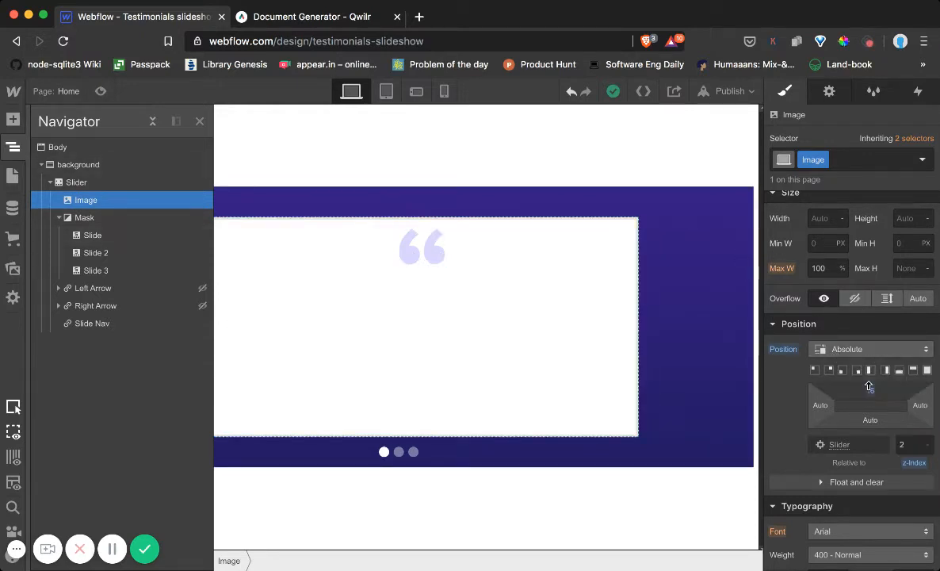
drag(868, 386, 512, 453)
drag(826, 406, 629, 445)
drag(826, 406, 736, 418)
click(199, 121)
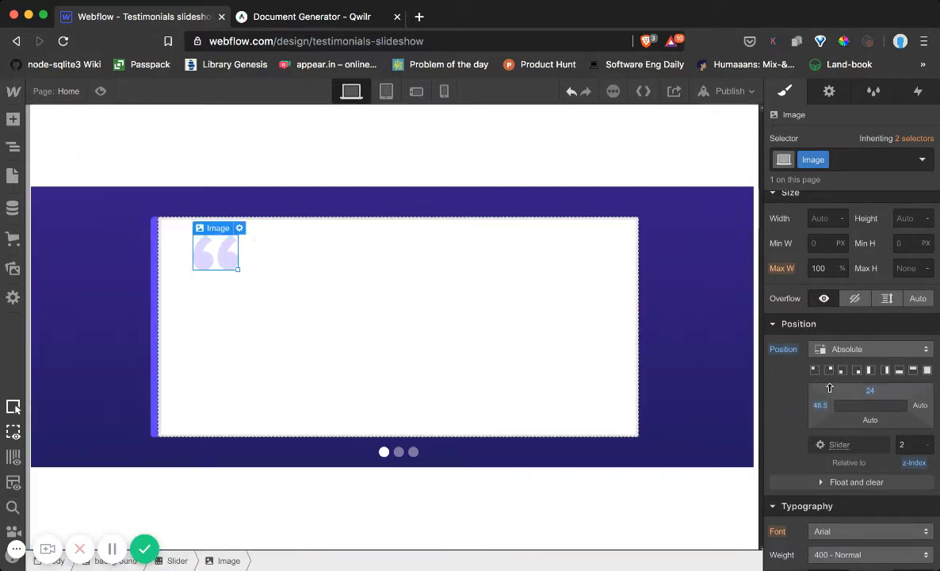
drag(868, 393, 869, 420)
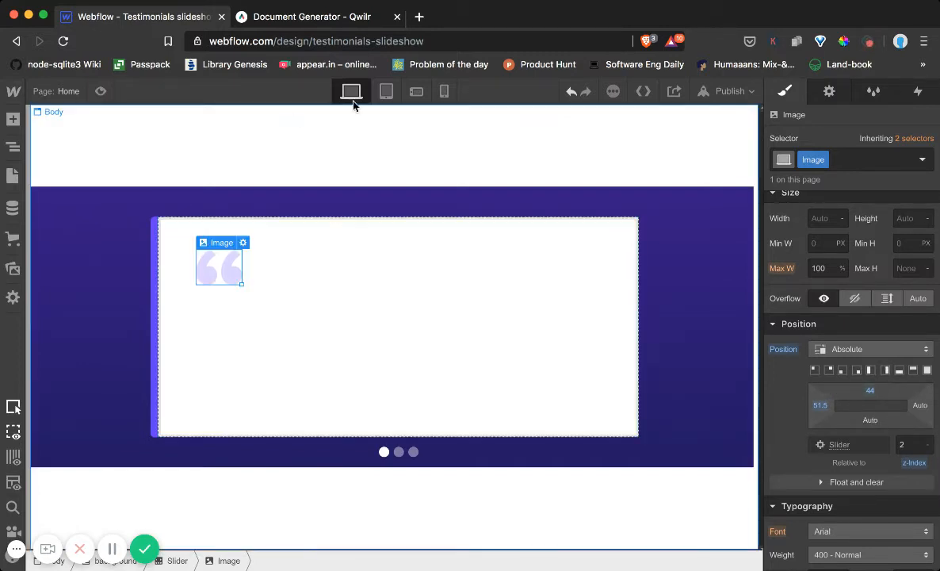
Check the slider in the phone landscape, phone portrait and tablet views, and return to the desktop view
click(416, 92)
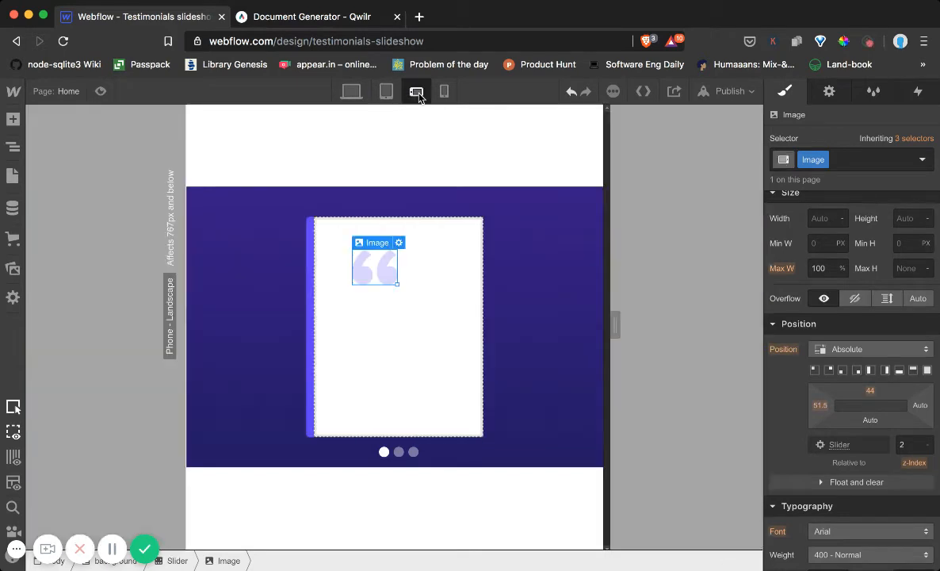
click(446, 92)
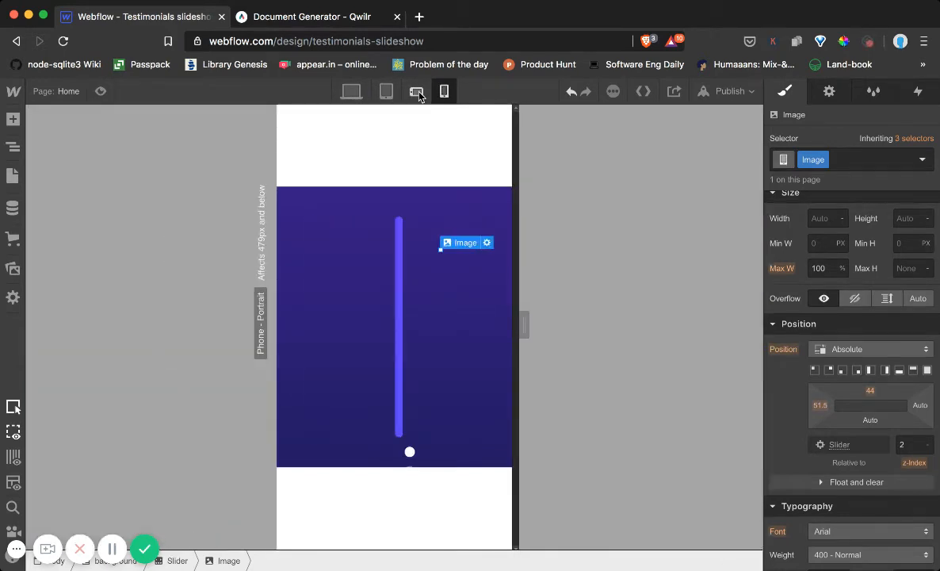
click(386, 92)
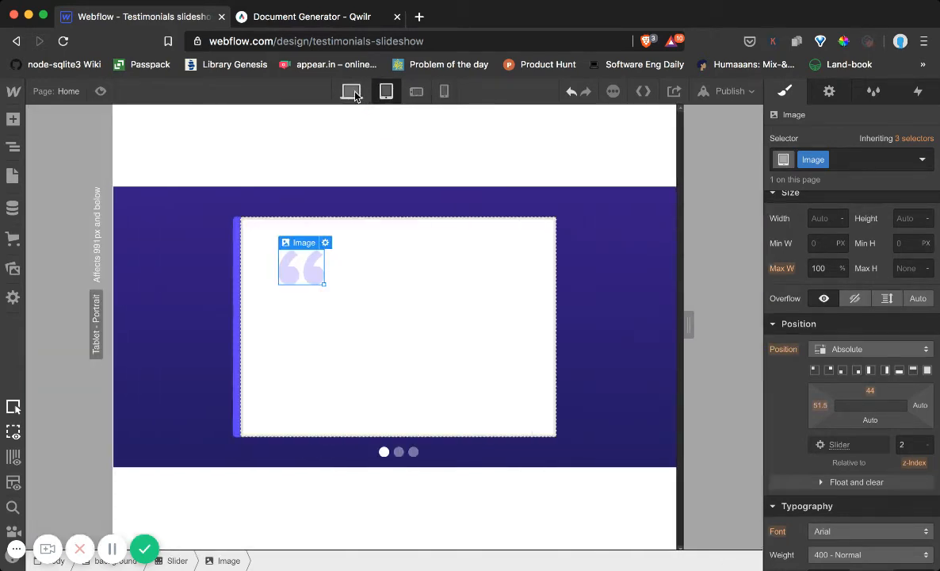
click(351, 92)
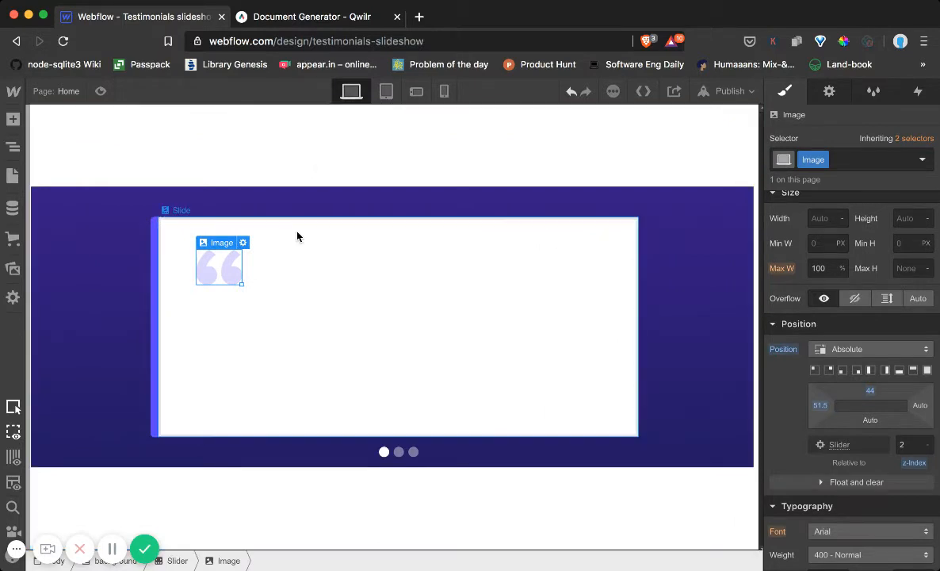
Compare with Qwilr's testimonial card and add a Text Block to the first slide
click(13, 120)
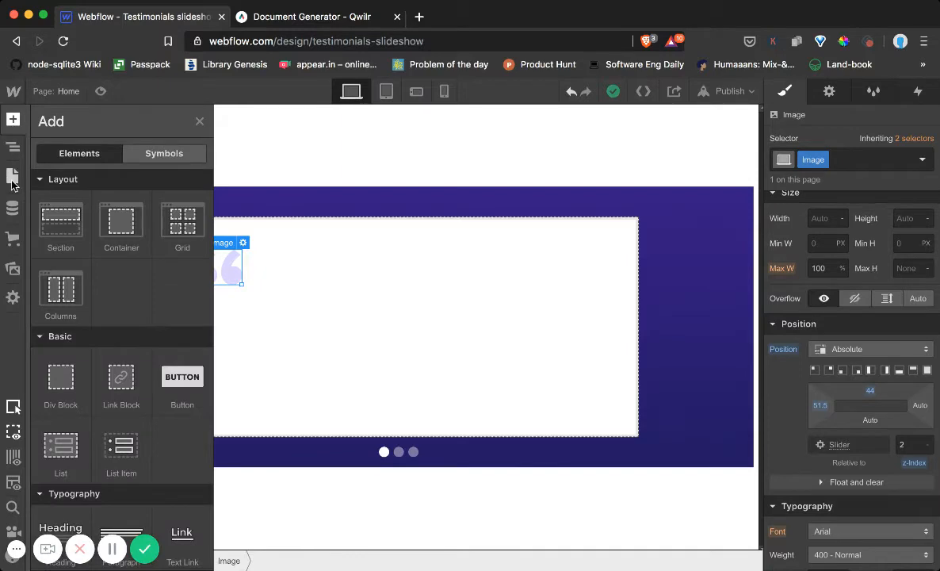
click(300, 24)
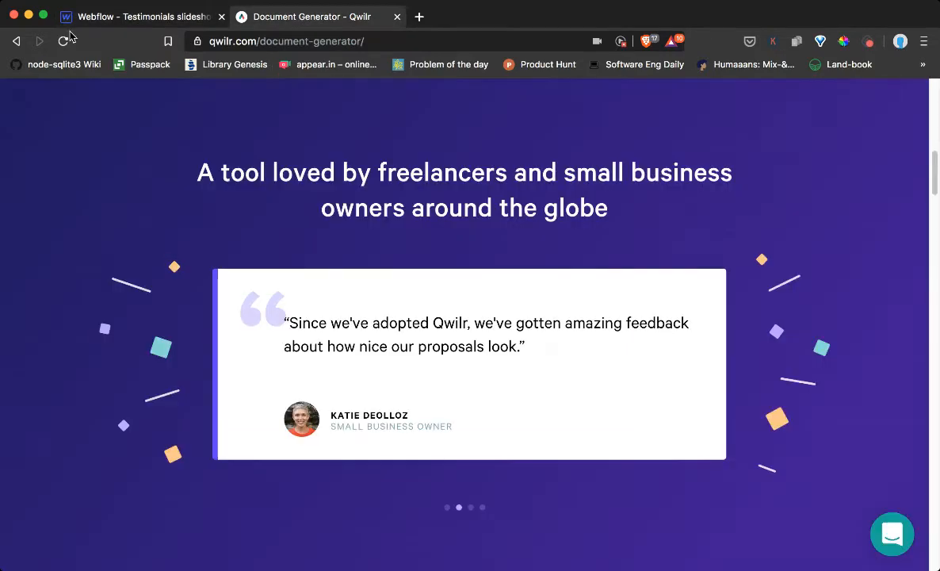
click(144, 24)
scroll(63, 380, down, 5)
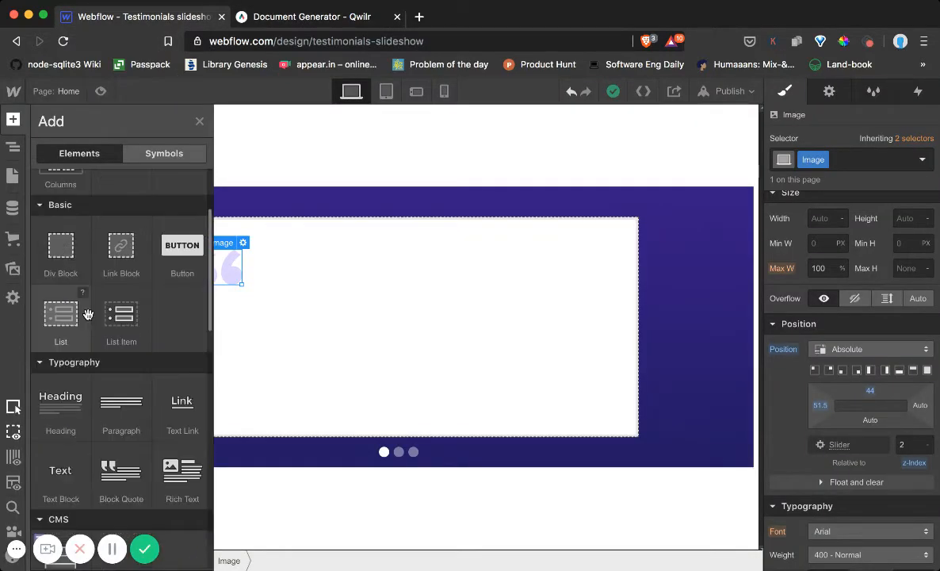
drag(59, 422, 298, 295)
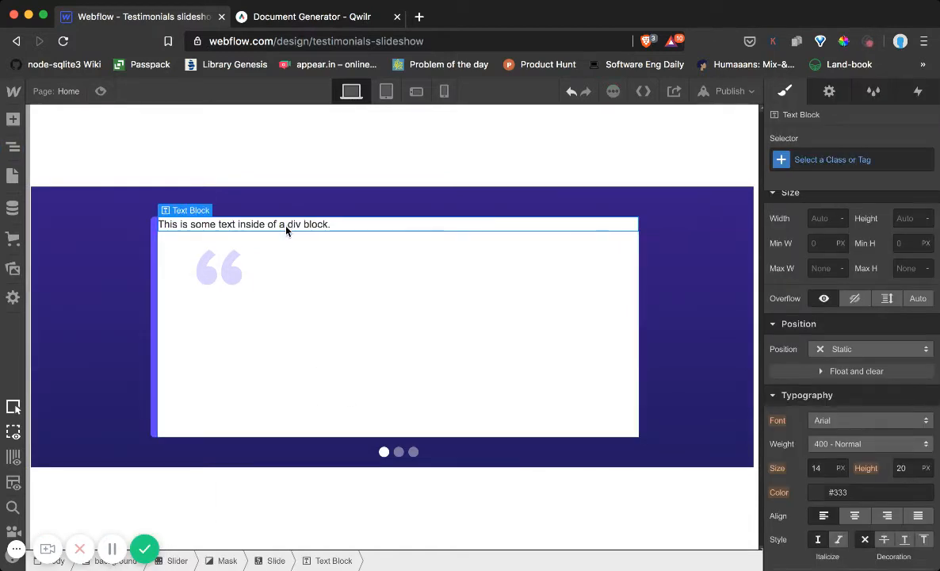
Set the text block's position to Relative with a top offset of 31 and a left offset of 7
click(870, 351)
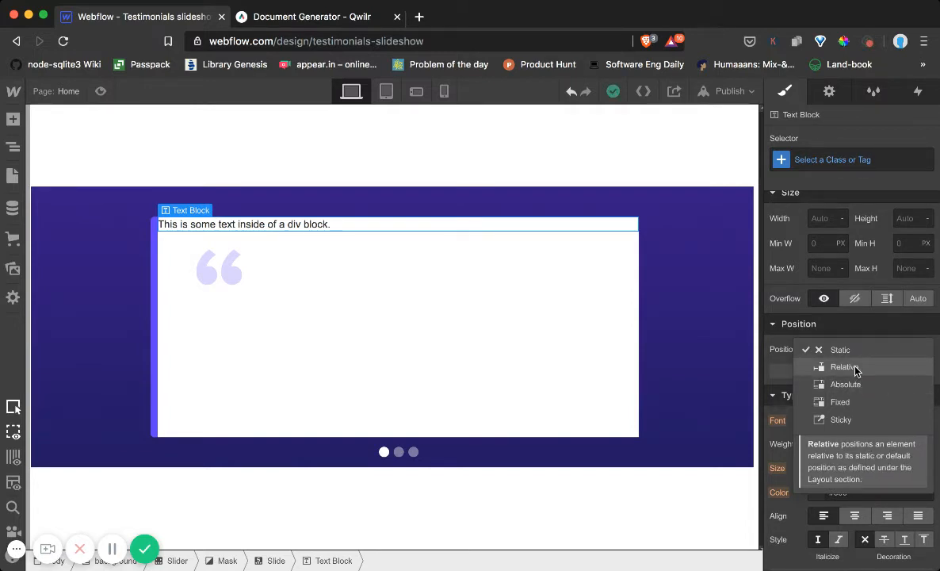
click(845, 367)
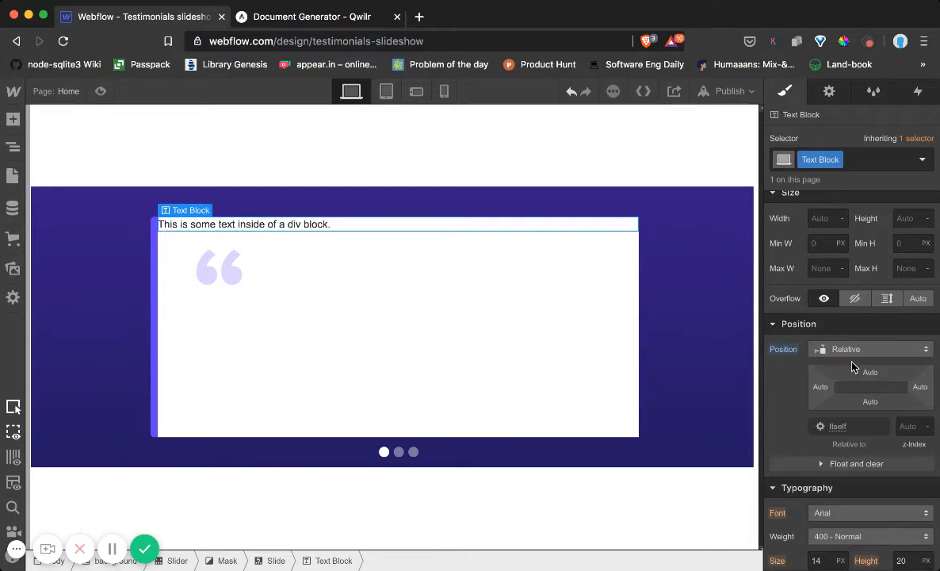
drag(870, 371, 871, 468)
mouse_move(821, 388)
mouse_down()
mouse_move(875, 387)
mouse_move(836, 391)
mouse_up()
Try Absolute positioning on the text block, check its nesting in the slide, and set its top offset to 64
click(846, 349)
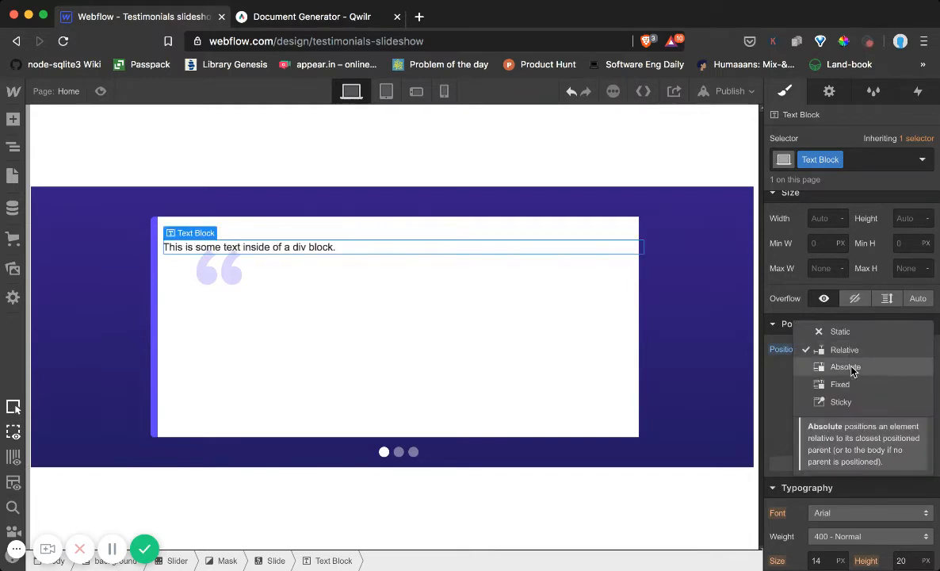
click(846, 367)
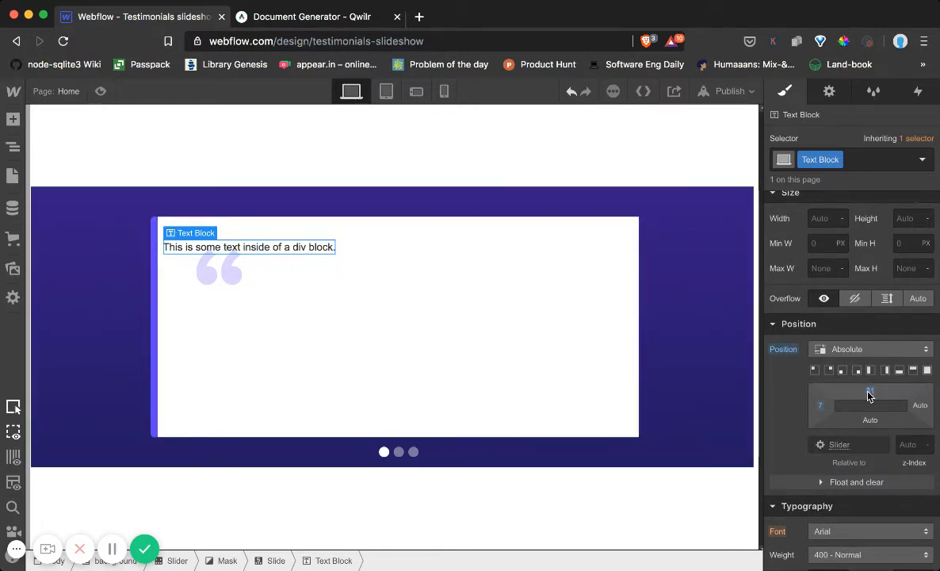
click(13, 146)
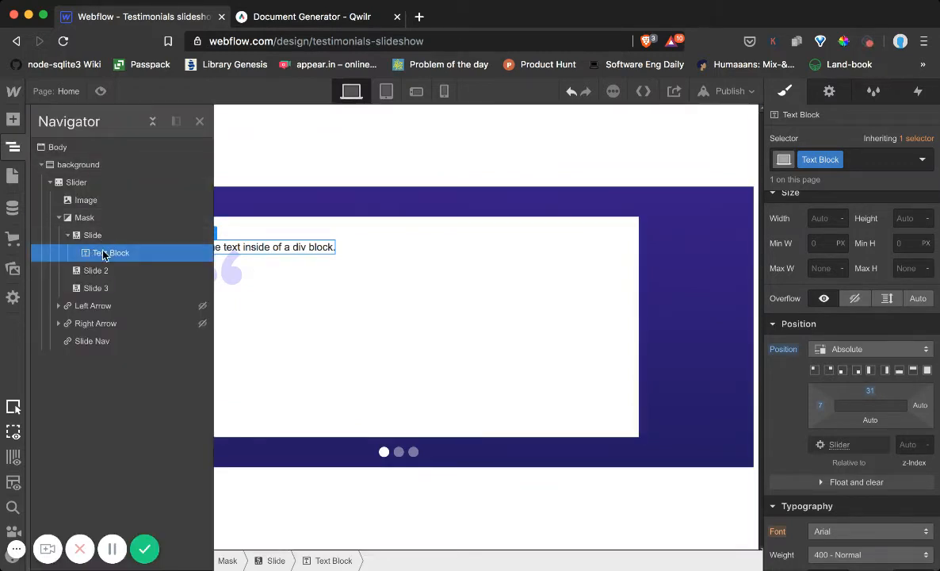
click(15, 146)
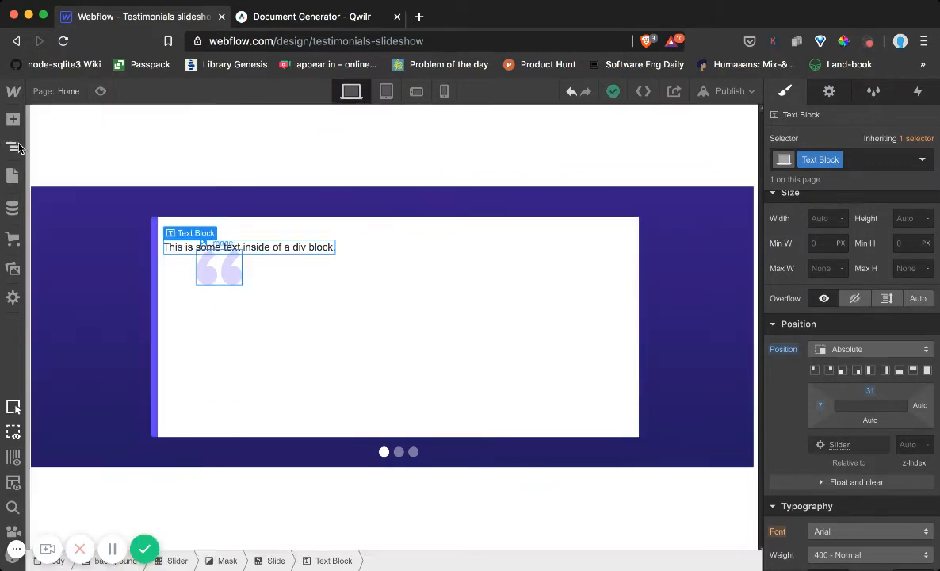
drag(862, 396, 838, 436)
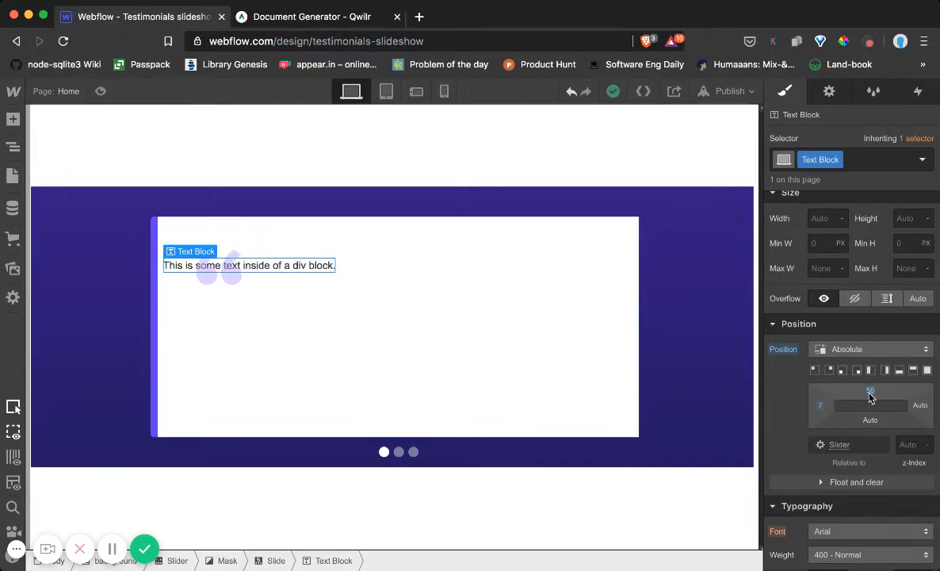
drag(871, 390, 874, 412)
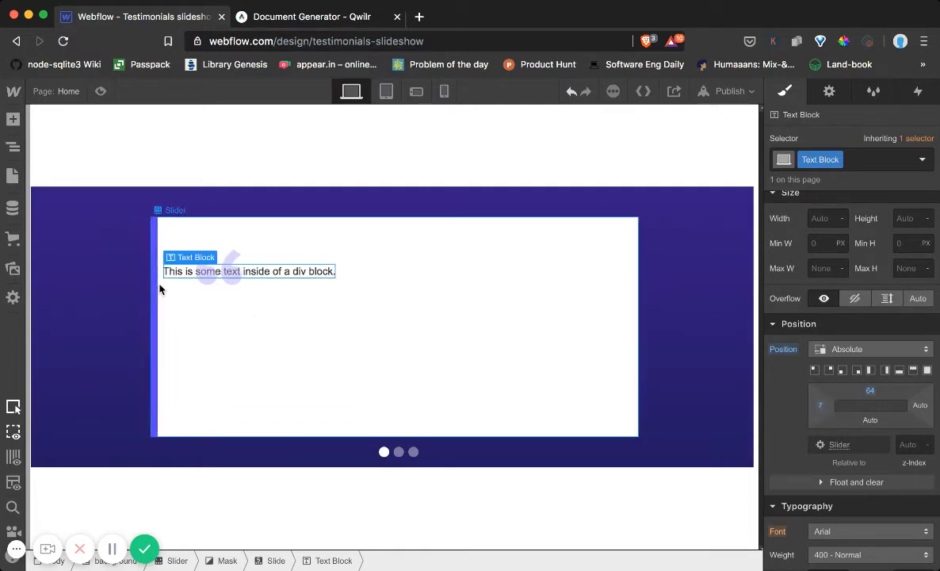
Set the text block's position to Relative with a top offset of 83 and a left offset of 90
click(848, 349)
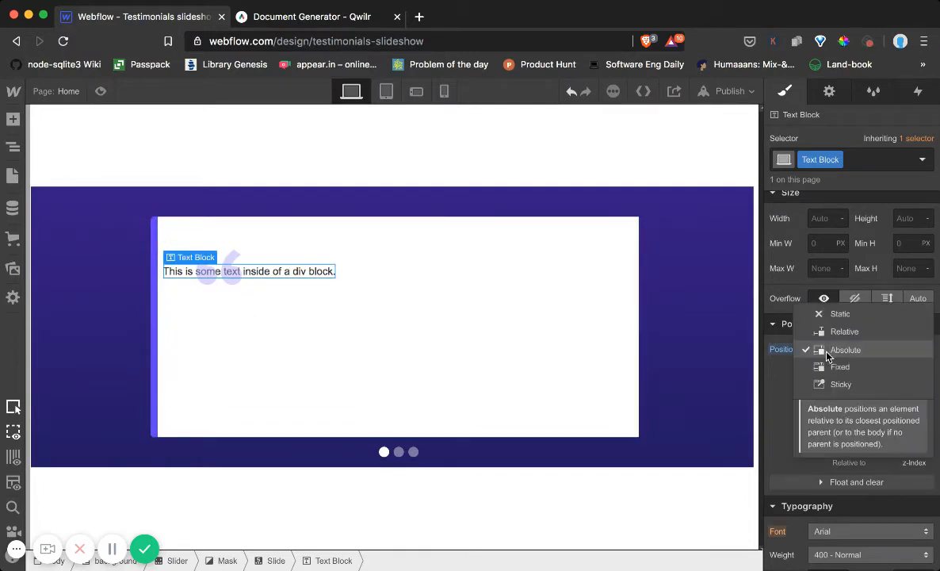
click(845, 331)
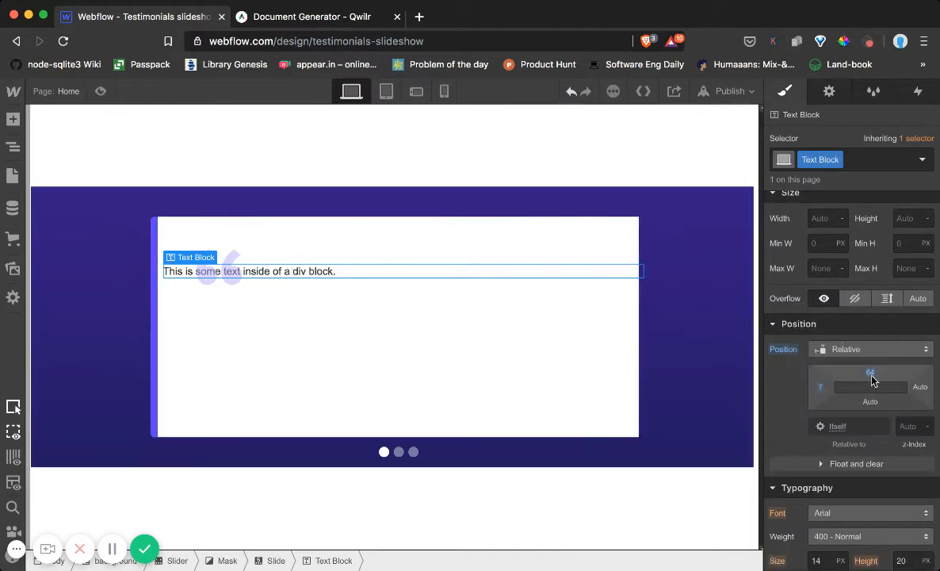
mouse_move(871, 380)
mouse_down()
mouse_move(848, 367)
mouse_move(847, 403)
mouse_move(750, 392)
mouse_move(939, 377)
mouse_move(881, 371)
mouse_up()
drag(821, 386, 868, 385)
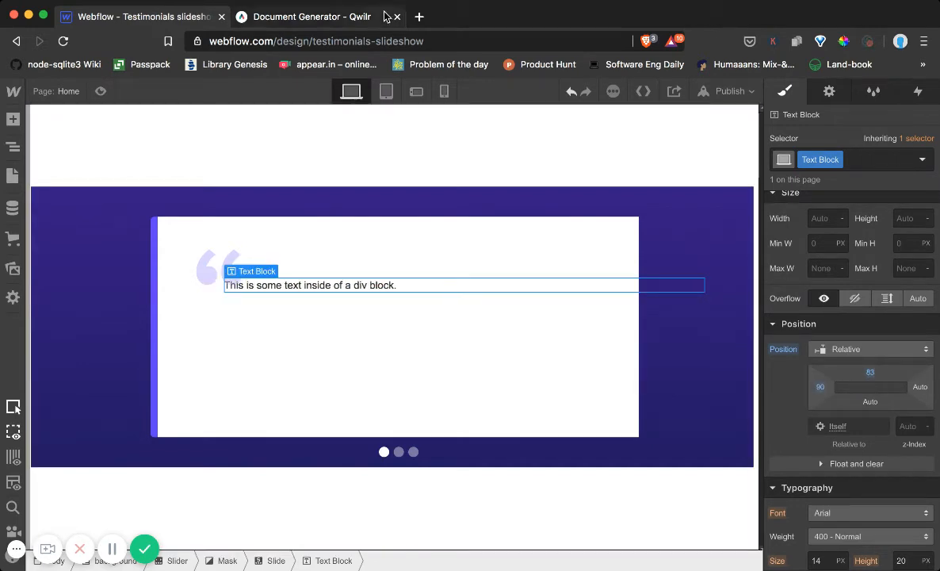
Open hipsum.co in a new browser tab
click(419, 16)
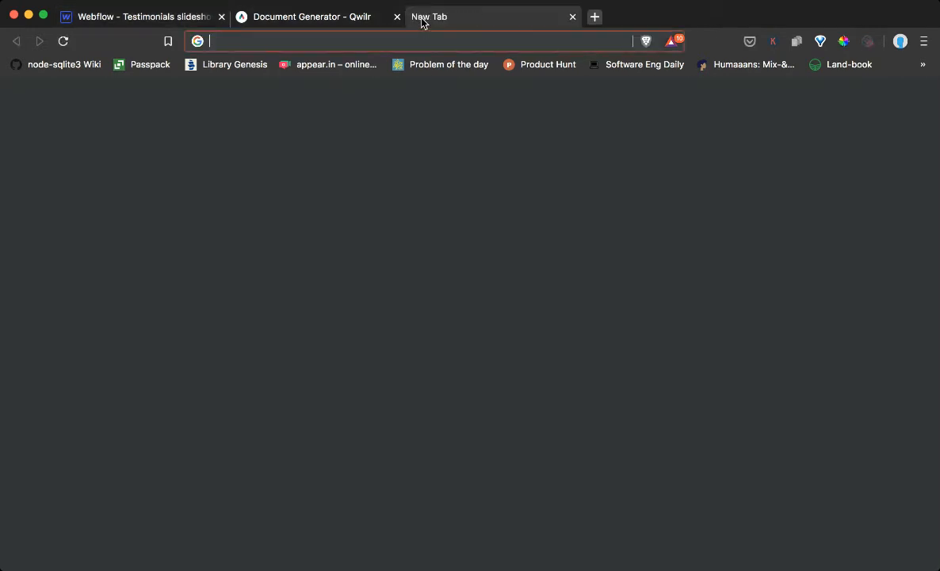
text(hipsu)
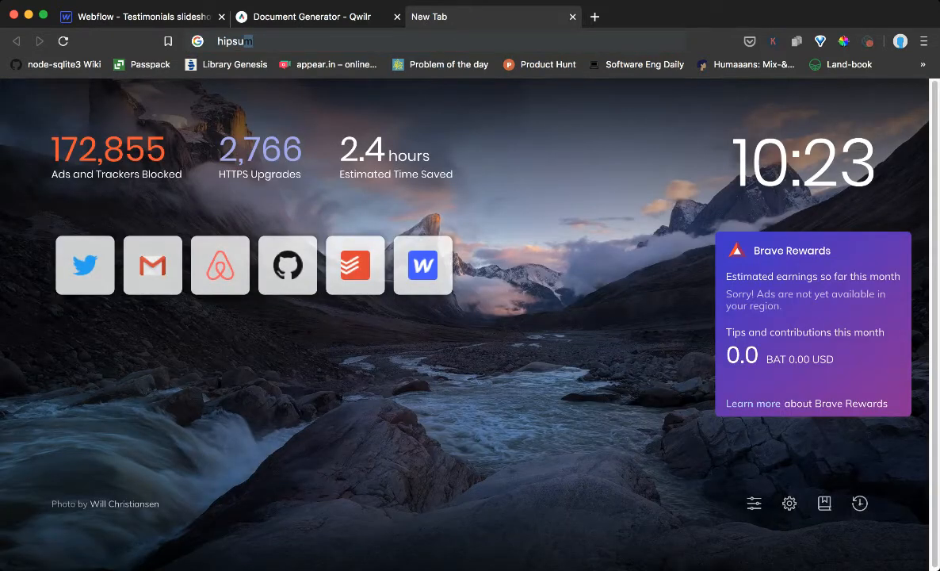
text(m.co)
key(Return)
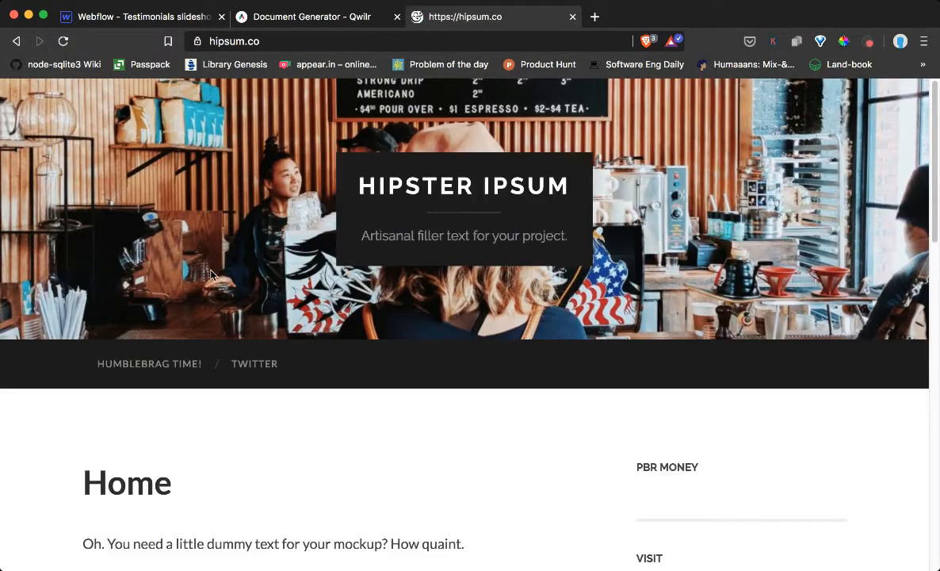
Generate five paragraphs of "Hipster, neat" filler text starting with Lorem ipsum and copy the first sentence
scroll(211, 273, down, 3)
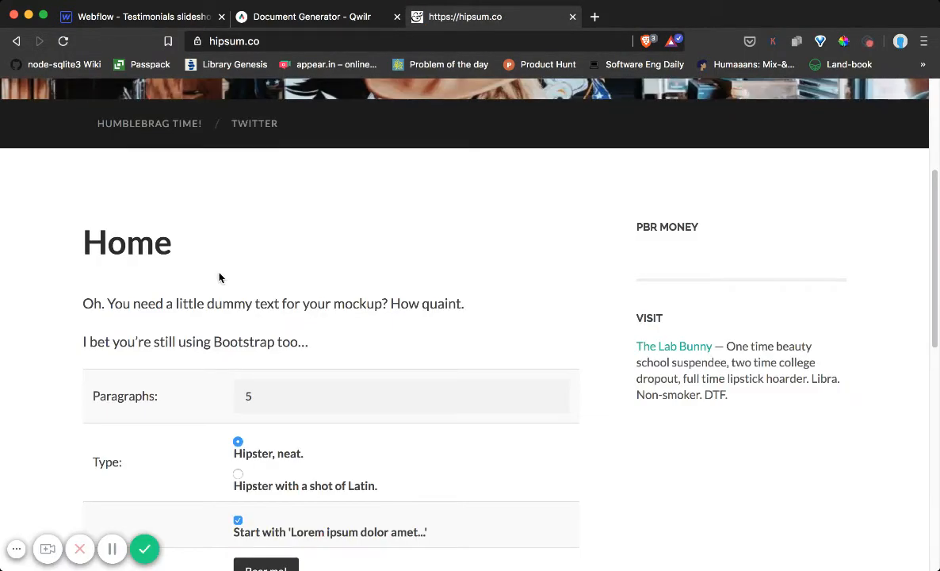
scroll(217, 274, down, 1)
click(264, 467)
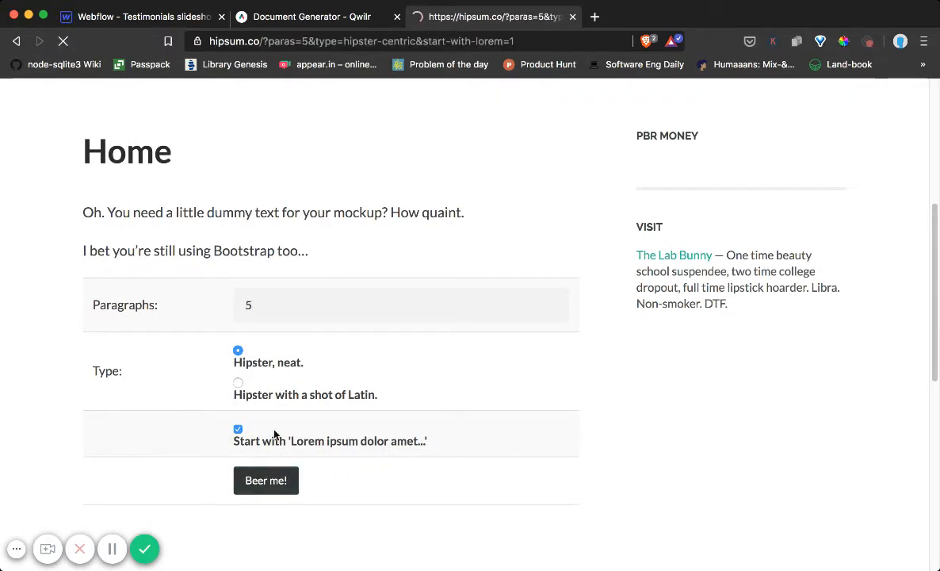
scroll(185, 396, down, 1)
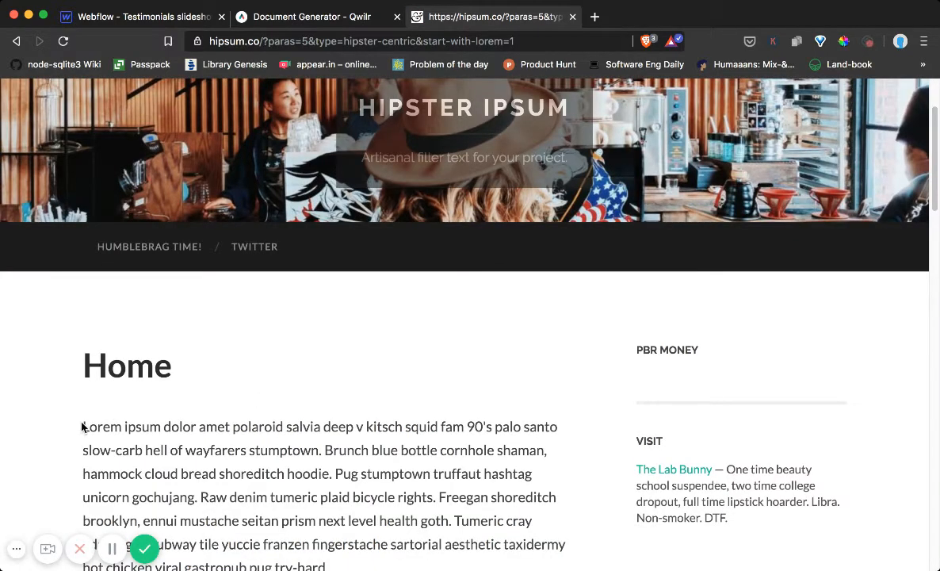
drag(82, 426, 326, 446)
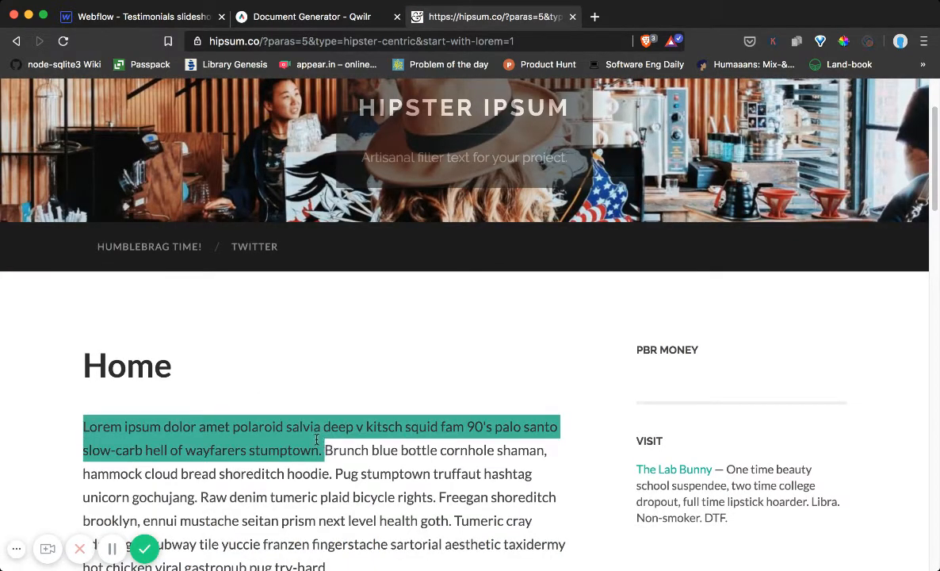
Return to the Webflow project and paste the copied filler sentence into the slide's text block
click(333, 17)
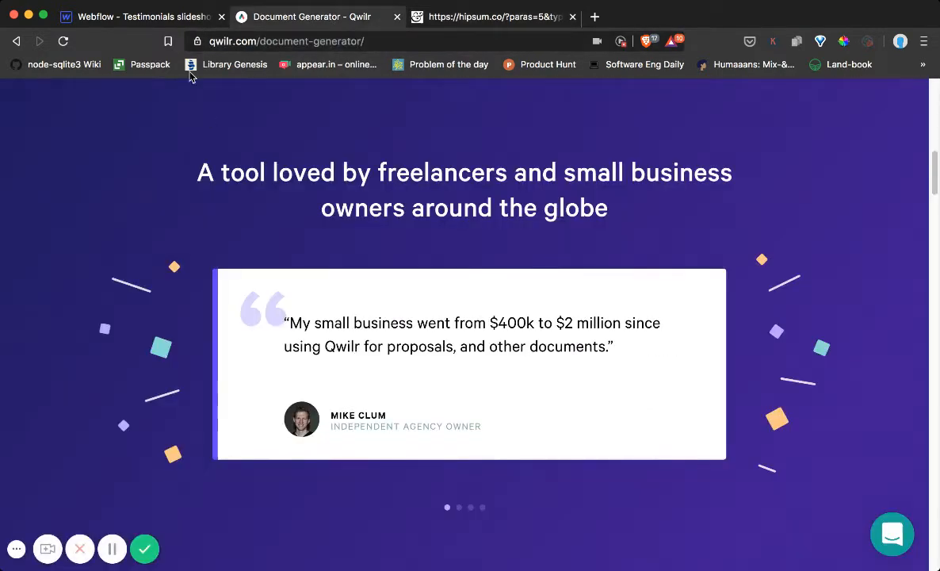
click(166, 17)
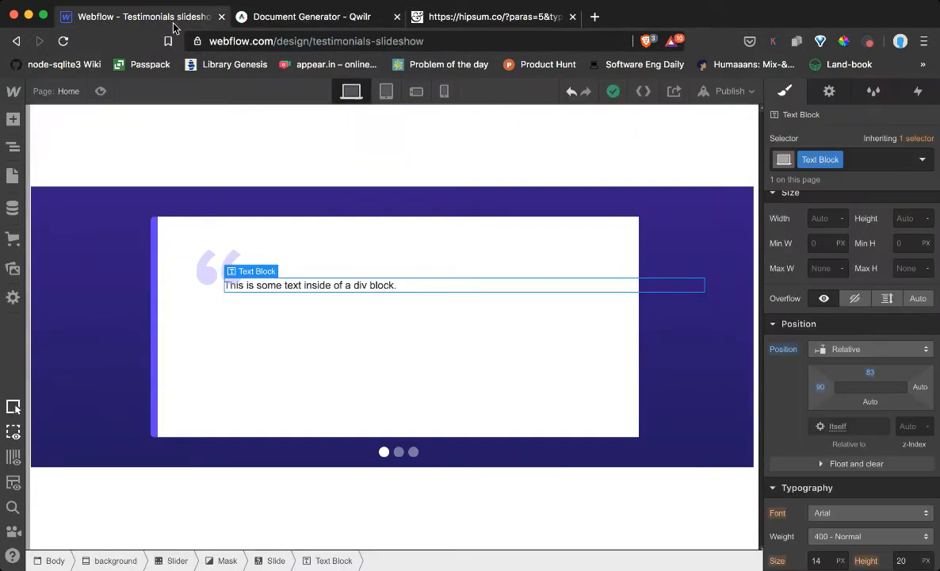
double_click(266, 288)
click(264, 285)
key(super+v)
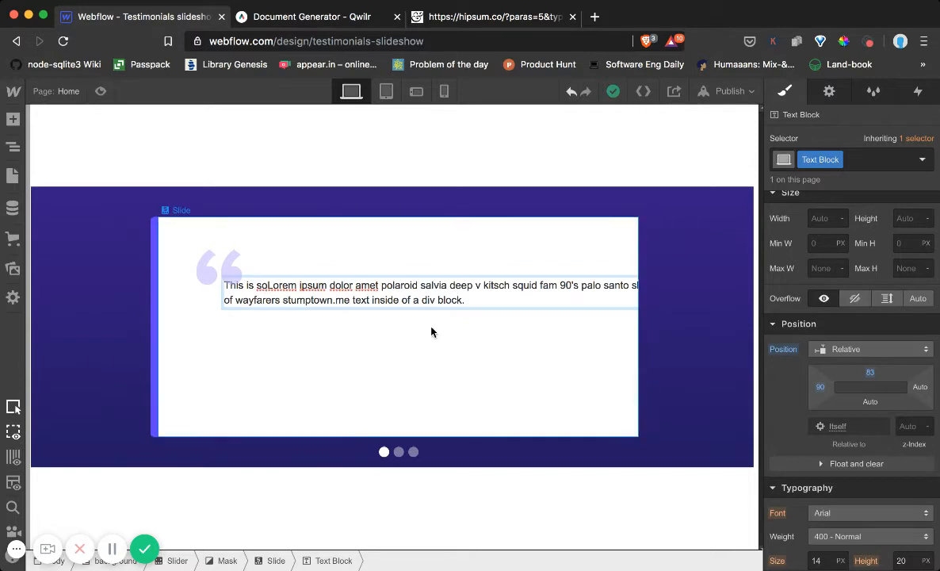
key(Escape)
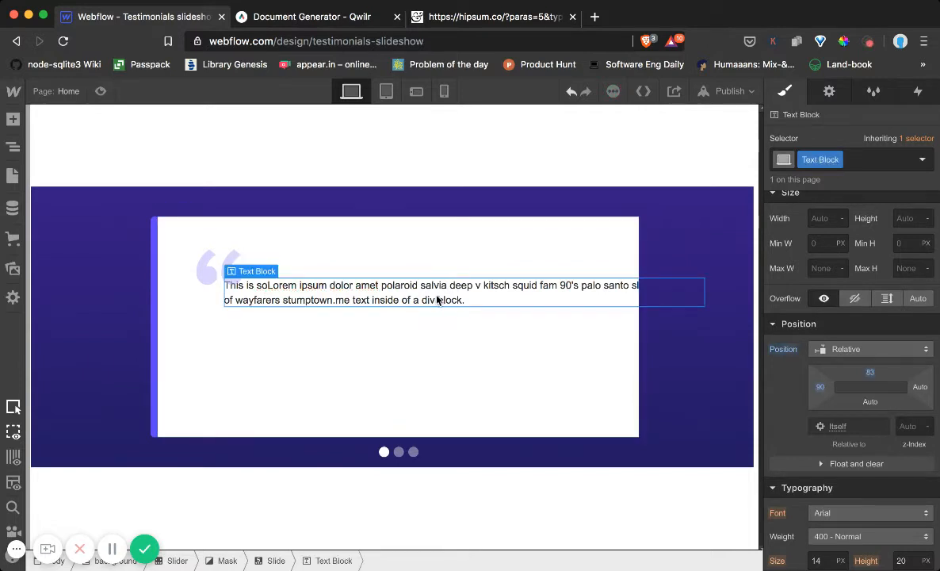
Delete the leftover words "This is so" before "Lorem ipsum" in the text block
double_click(266, 285)
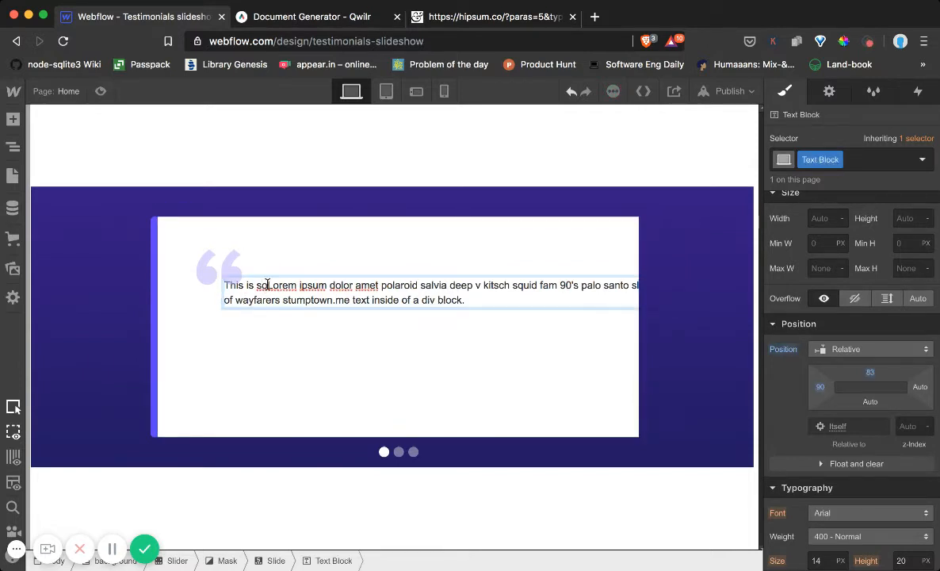
key(BackSpace)
key(BackSpace)
key(BackSpace)
key(BackSpace)
key(BackSpace)
key(BackSpace)
key(BackSpace)
key(BackSpace)
key(BackSpace)
key(BackSpace)
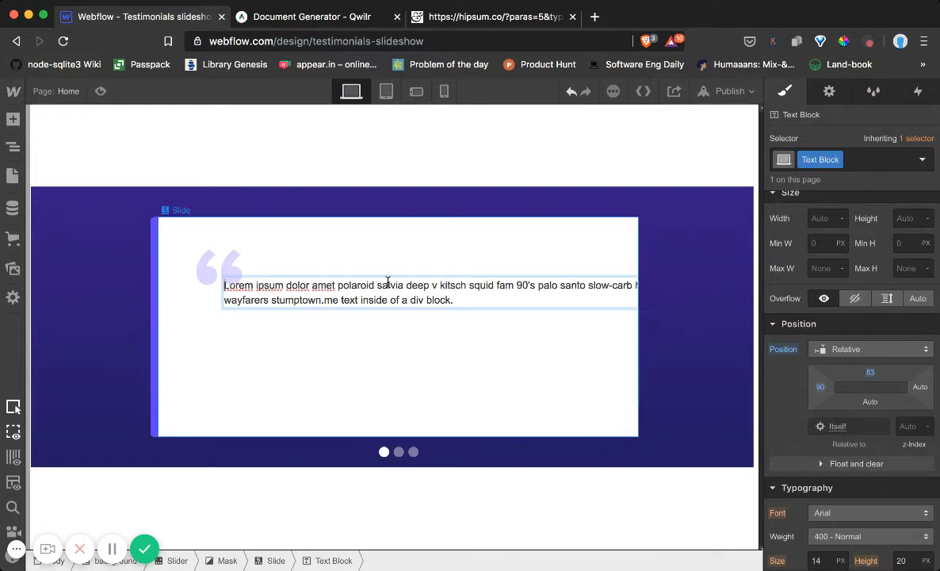
click(438, 248)
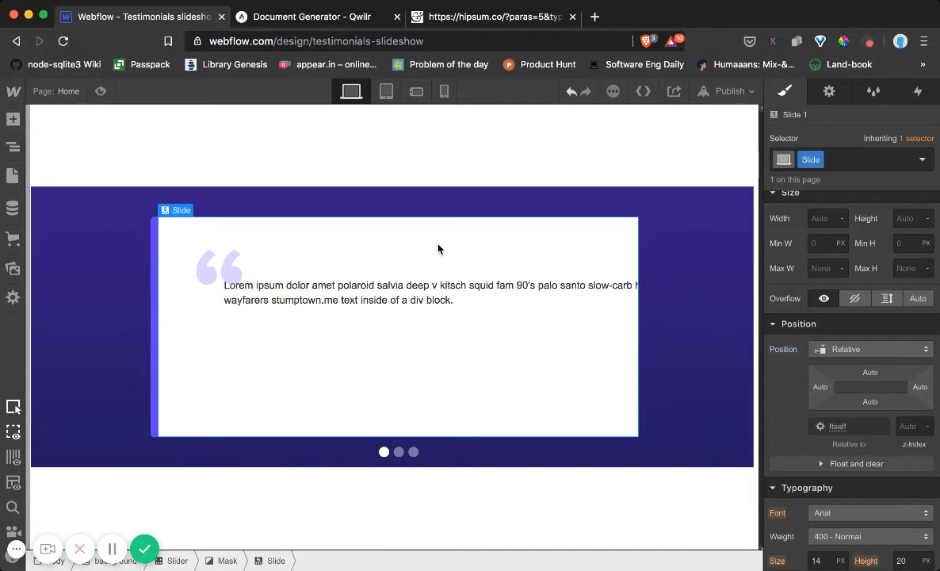
Select the Slider, try a right padding of 16 px, and reset it to 0
click(359, 300)
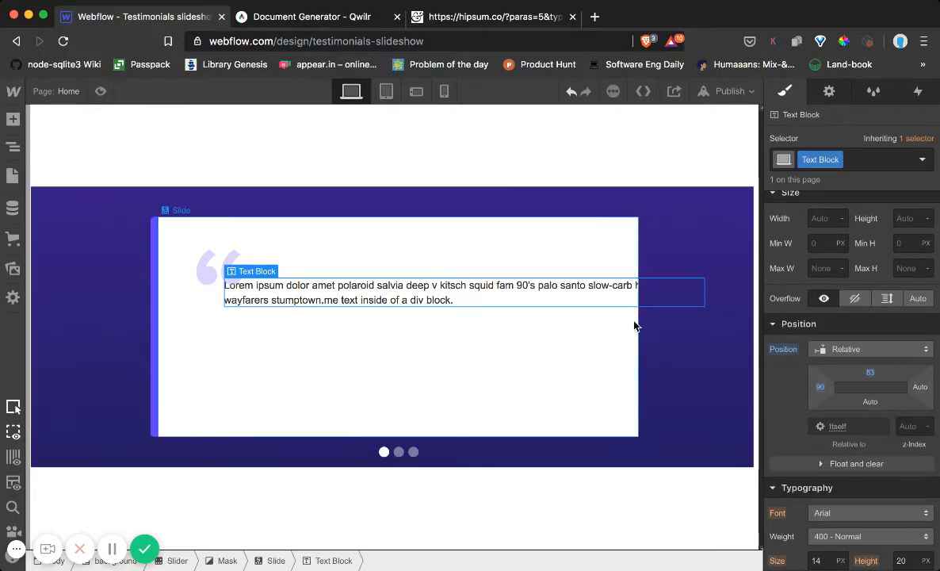
click(14, 148)
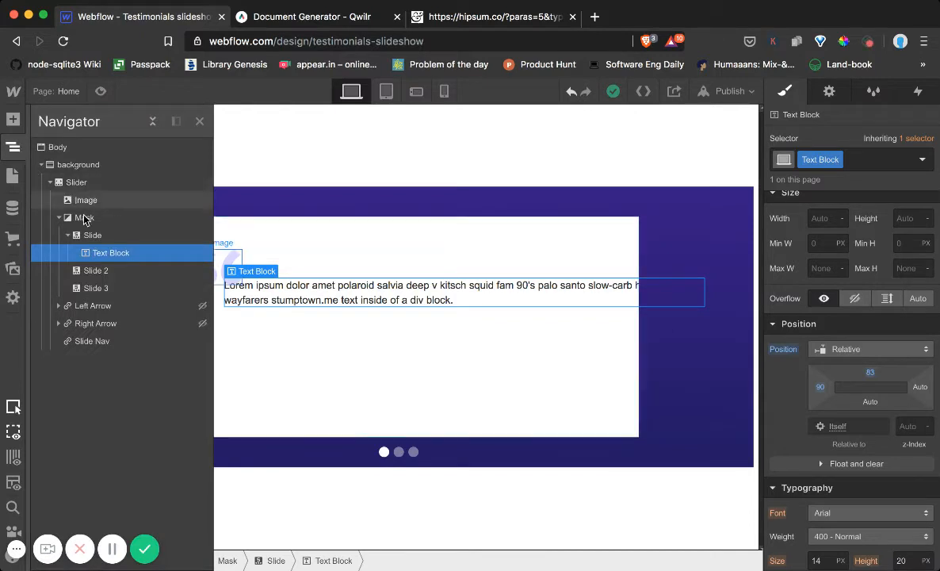
click(88, 182)
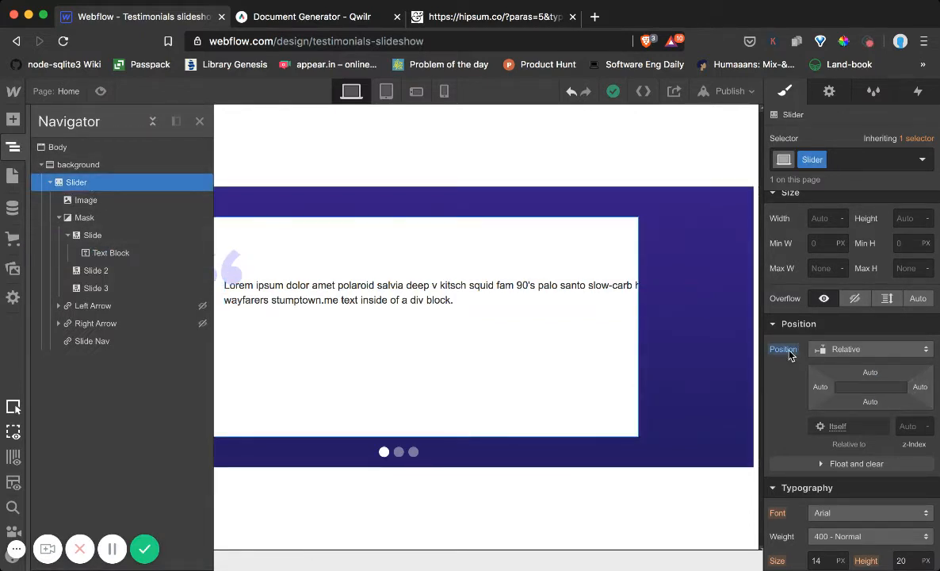
click(776, 324)
scroll(793, 261, up, 5)
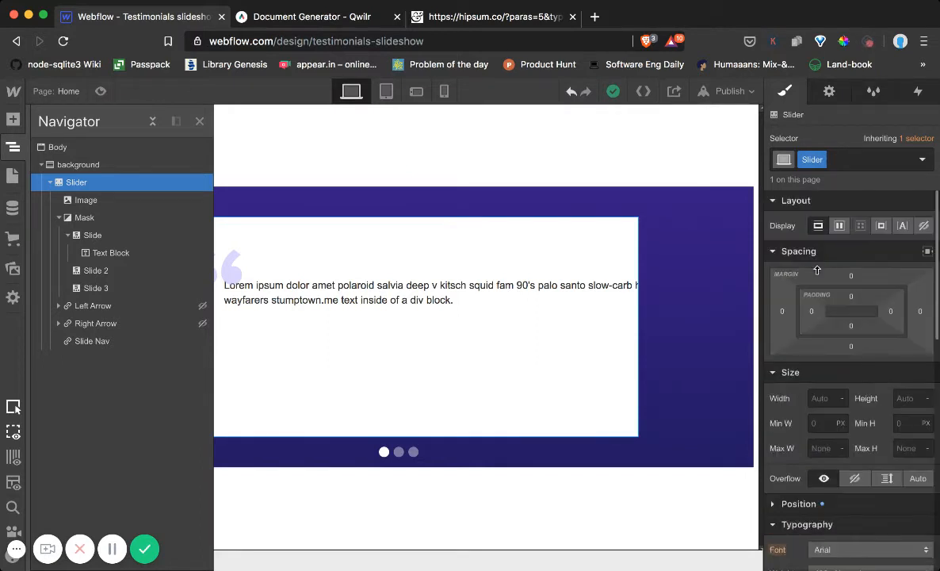
drag(899, 320, 863, 319)
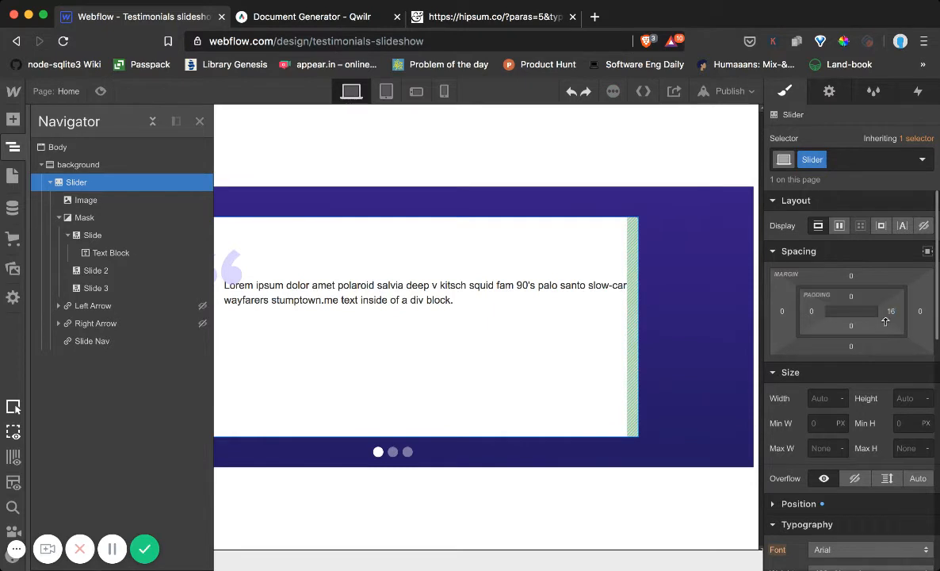
click(893, 314)
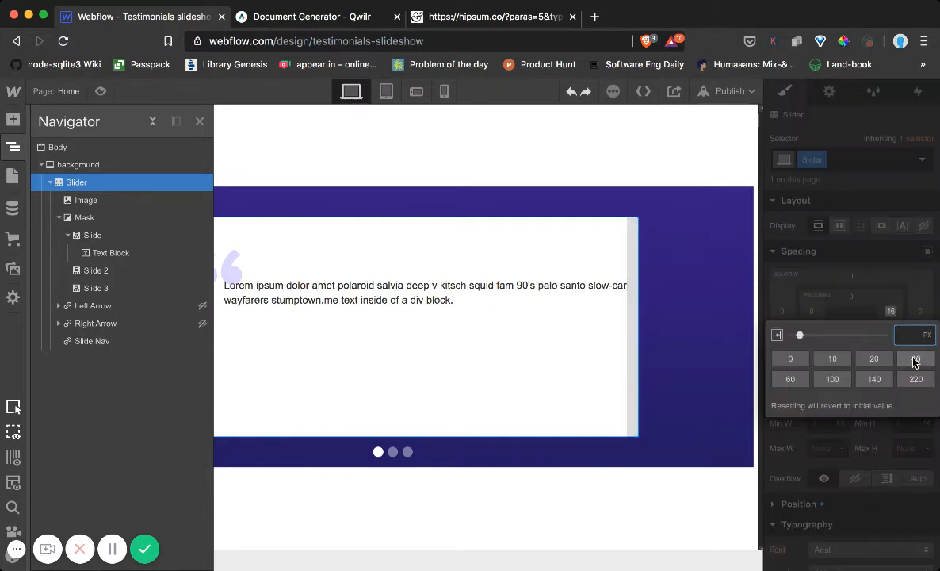
key(Return)
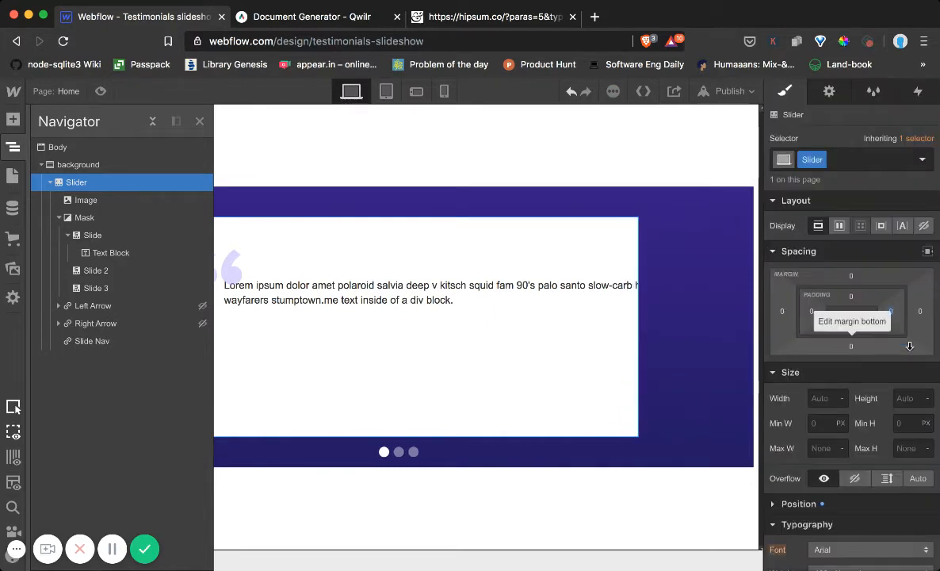
Try a left and right padding of 42 px on the Slider, and undo it
drag(891, 313, 803, 328)
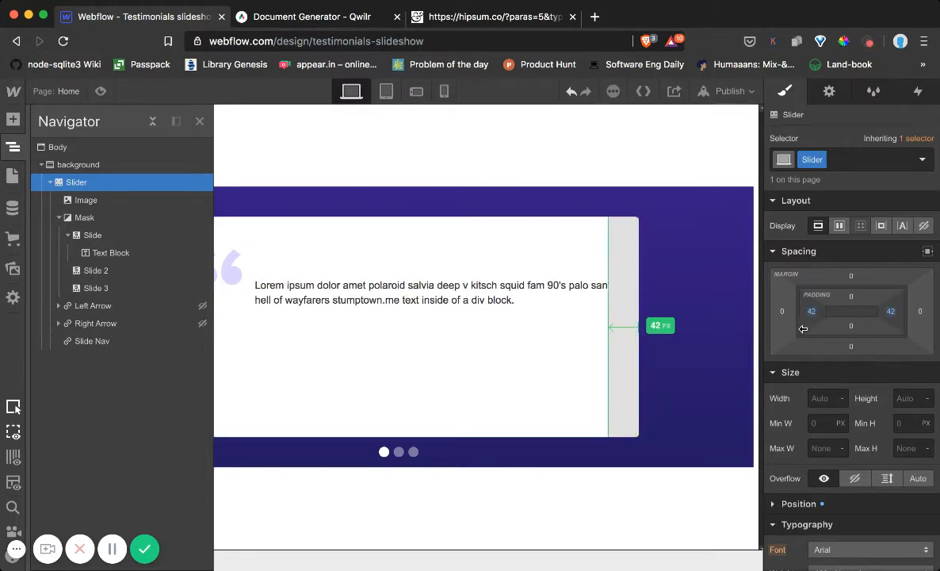
drag(802, 329, 810, 325)
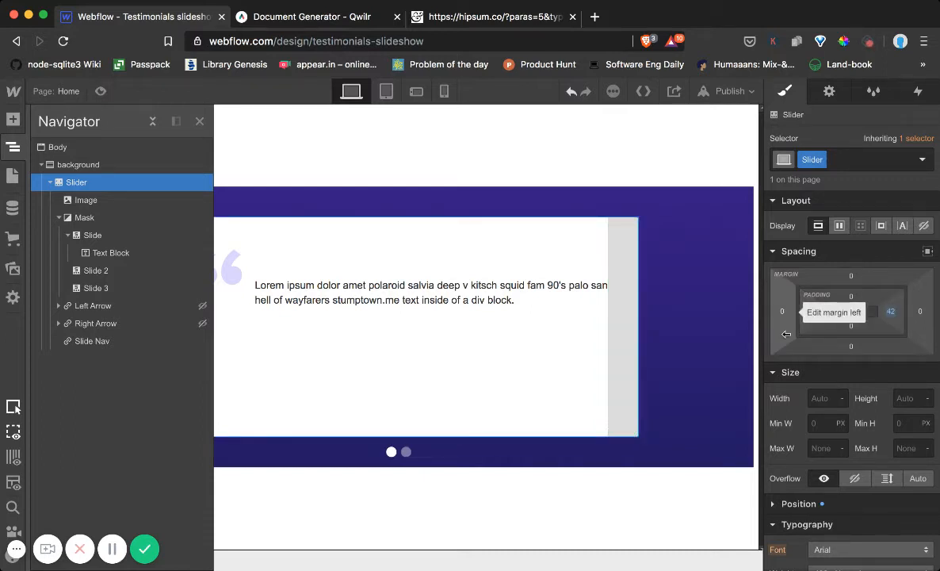
click(610, 186)
click(608, 187)
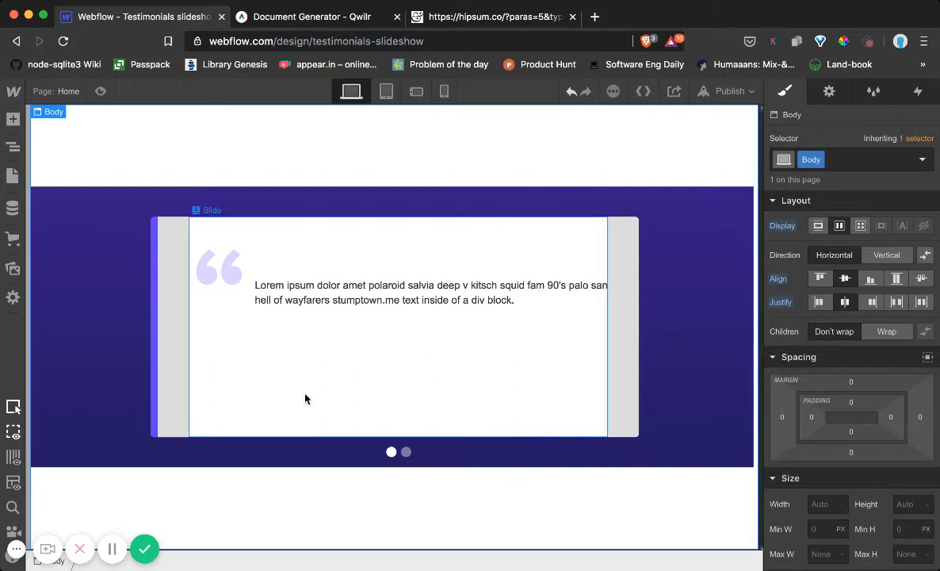
click(712, 303)
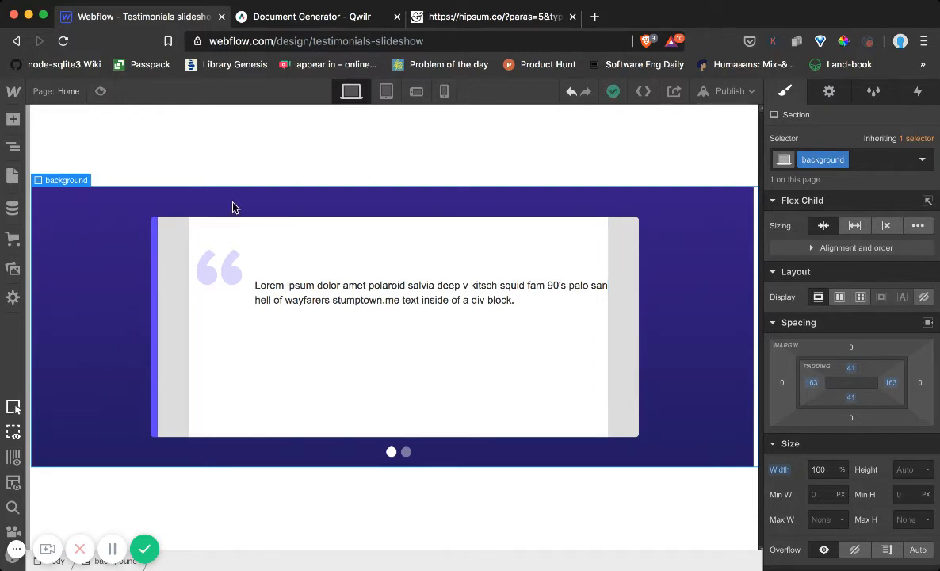
key(super+z)
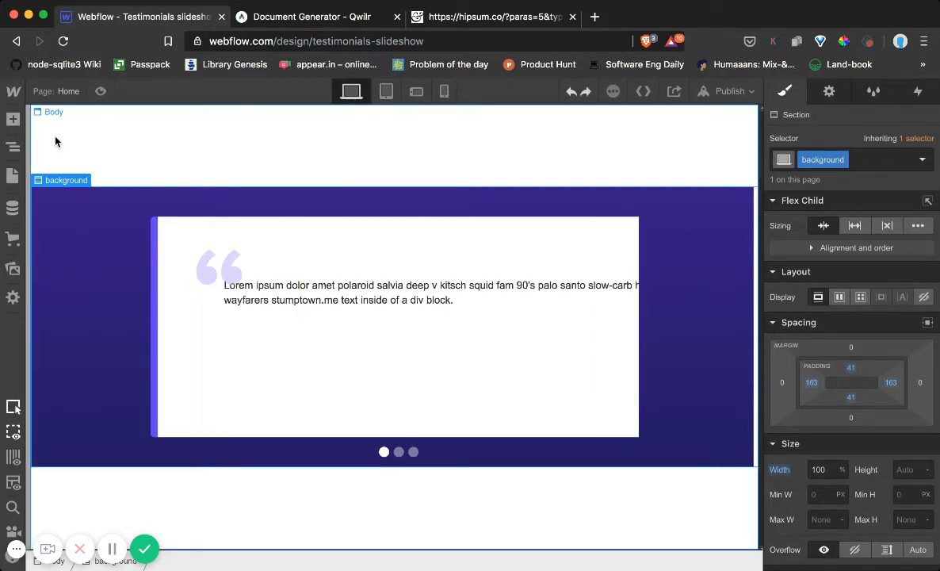
Reselect the Slider and try adjusting its horizontal padding, returning the left and right padding to 0
click(13, 147)
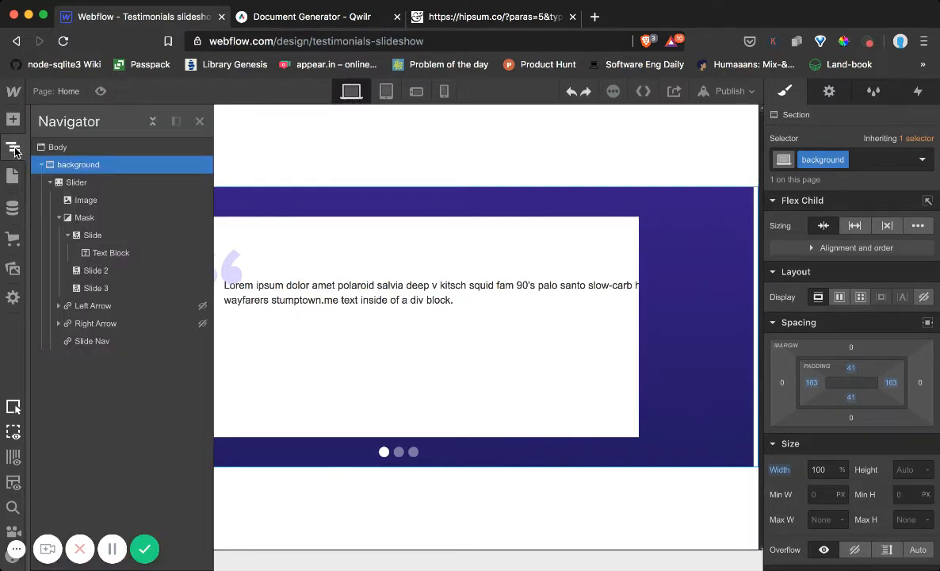
click(71, 181)
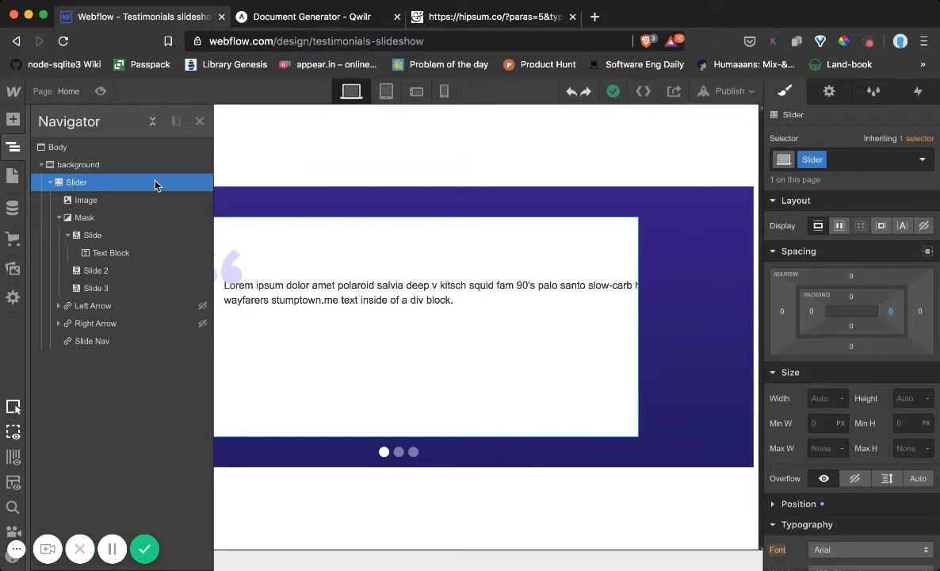
click(355, 162)
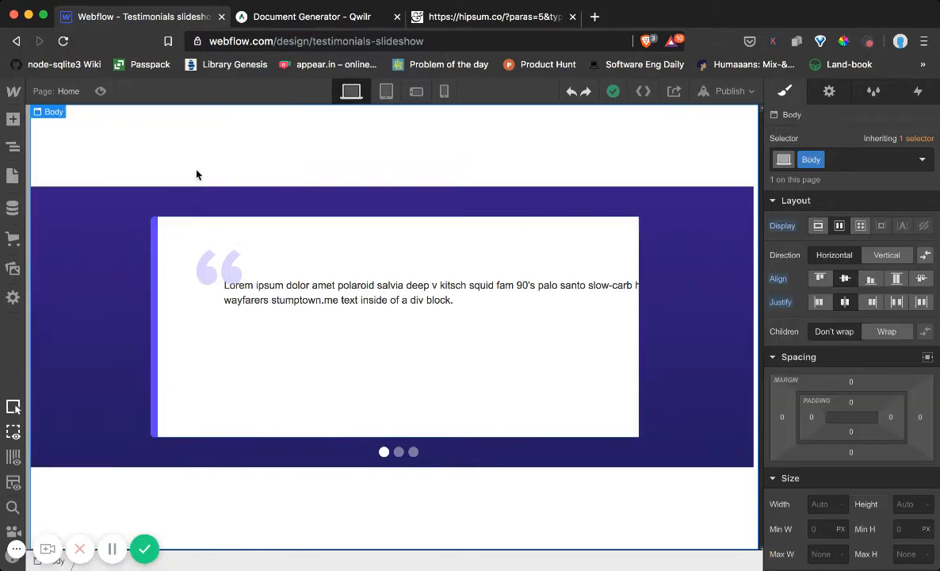
click(13, 147)
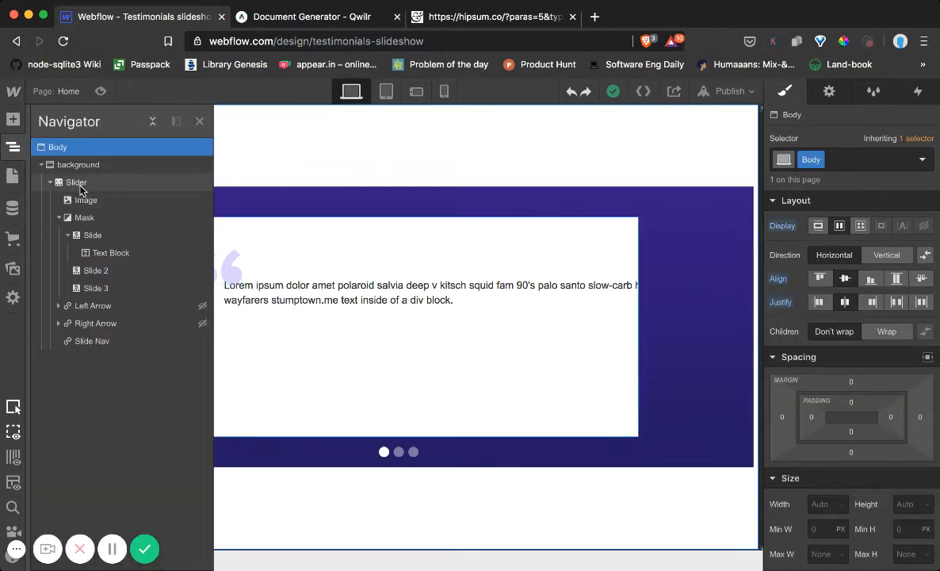
click(76, 182)
click(404, 275)
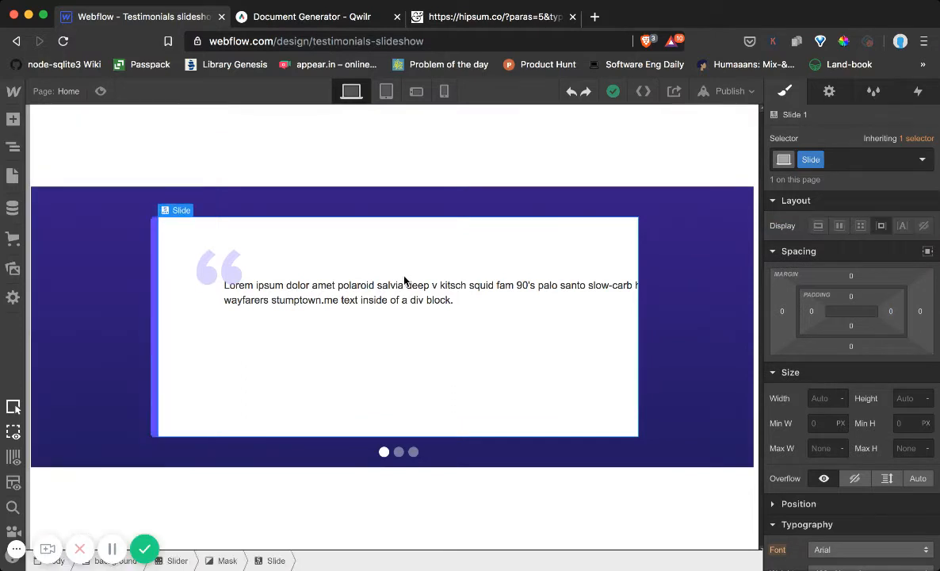
click(12, 146)
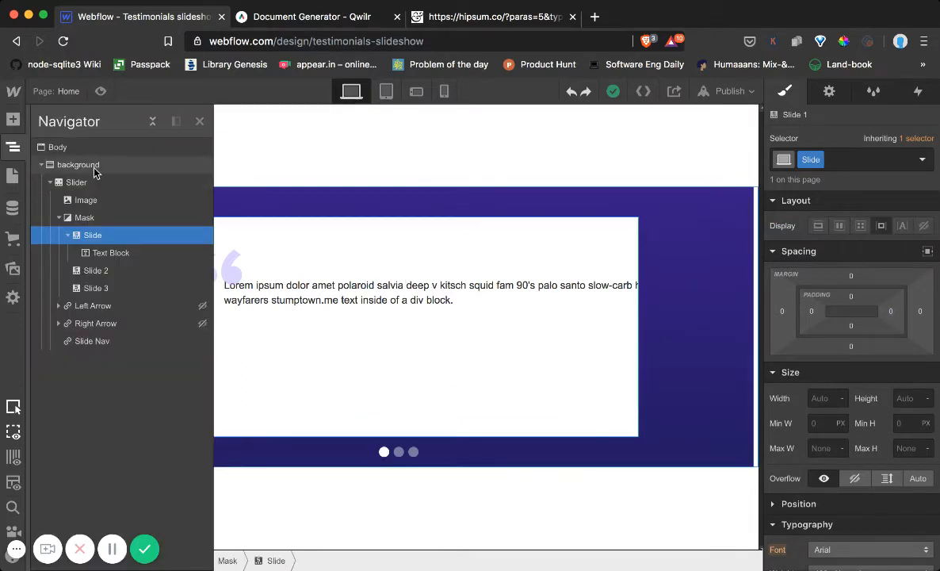
click(91, 183)
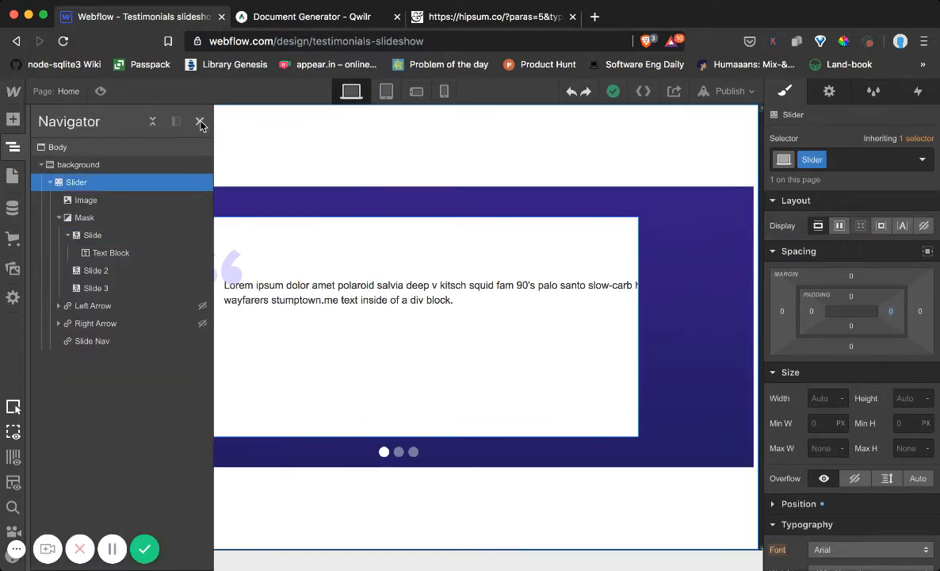
click(199, 122)
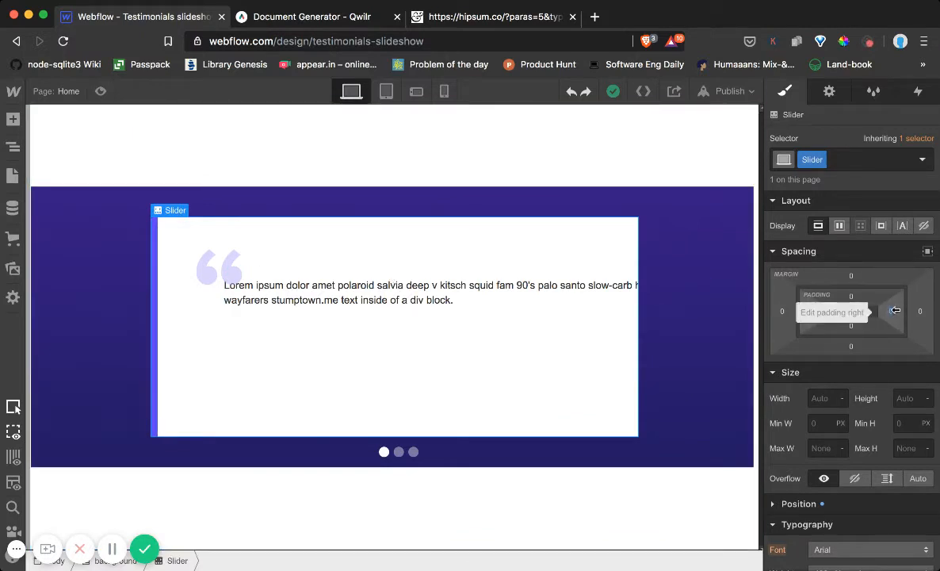
drag(832, 305, 891, 310)
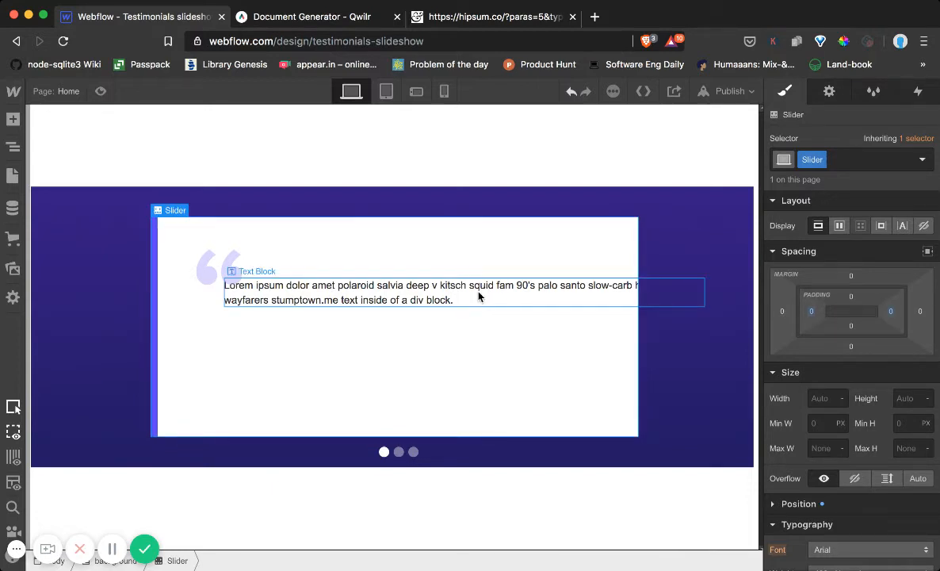
Set both the width and the maximum width of the Slider to 700 px
click(821, 398)
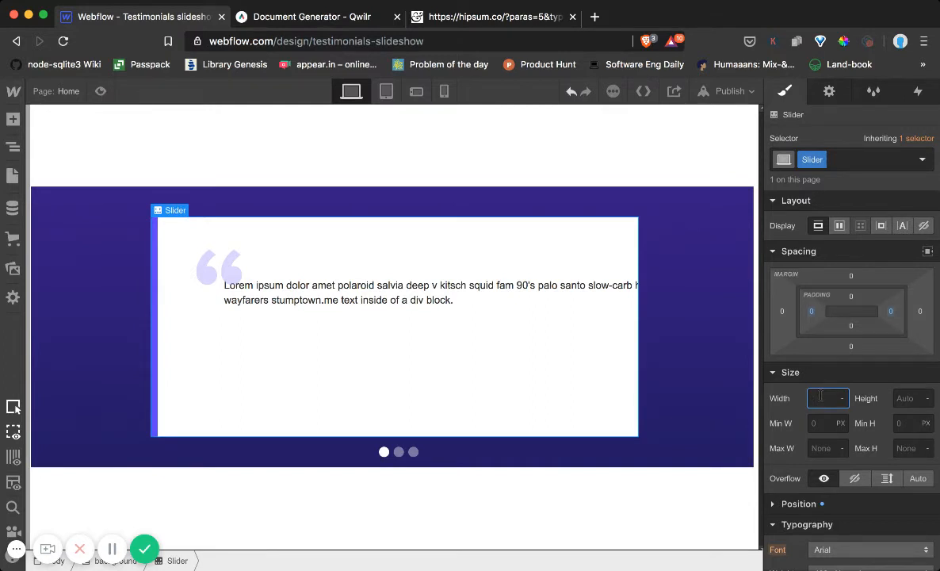
text(700px)
key(Return)
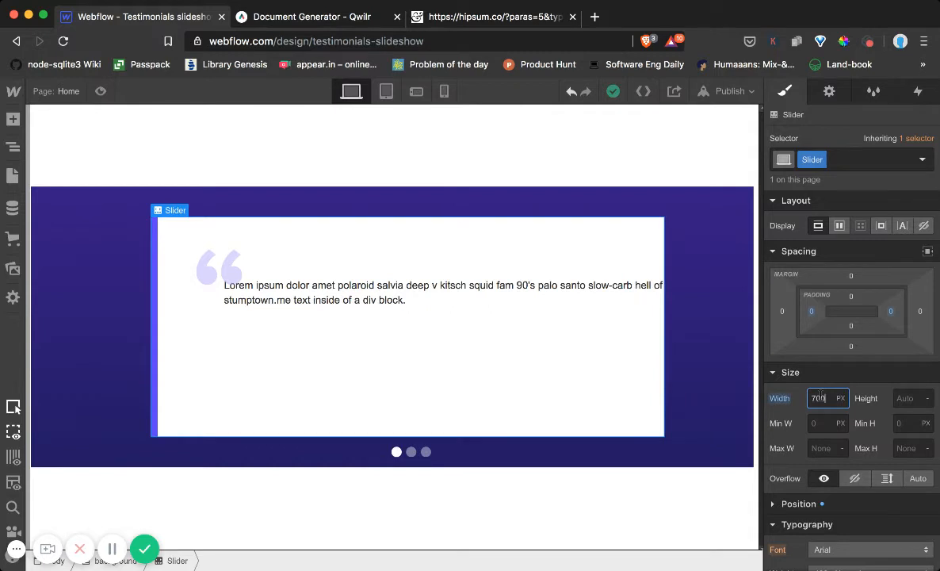
click(822, 449)
text(7)
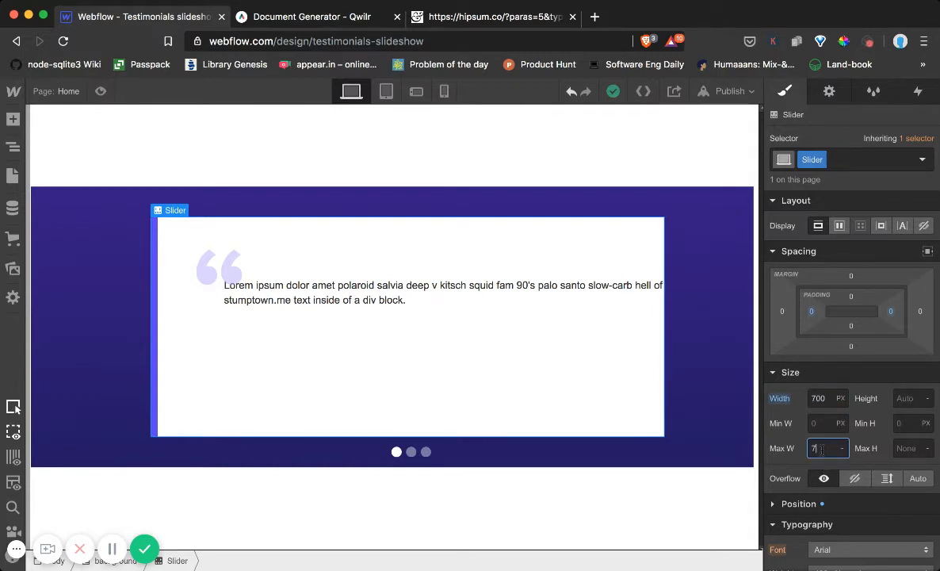
text(00px)
key(Return)
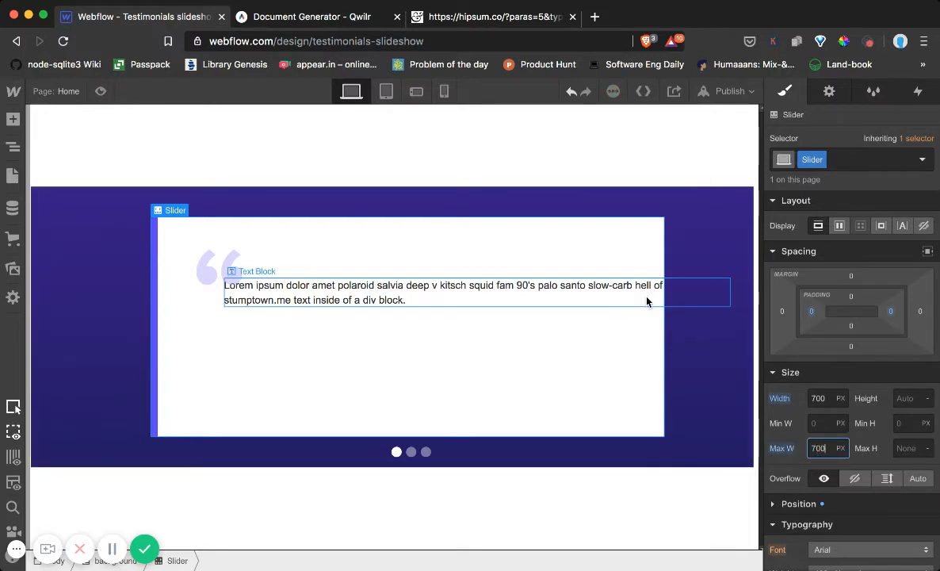
Select the testimonial text block and set its width to 500 px
click(380, 299)
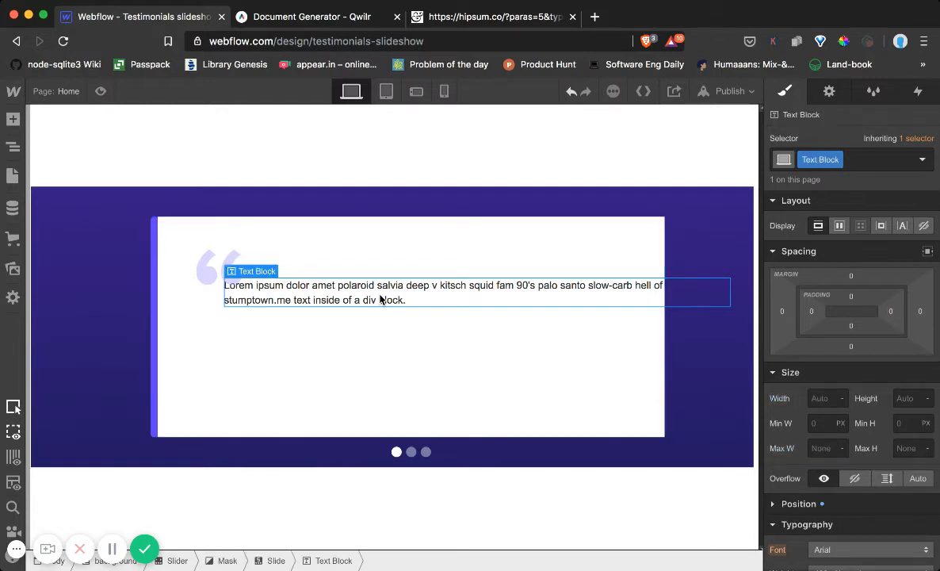
click(820, 399)
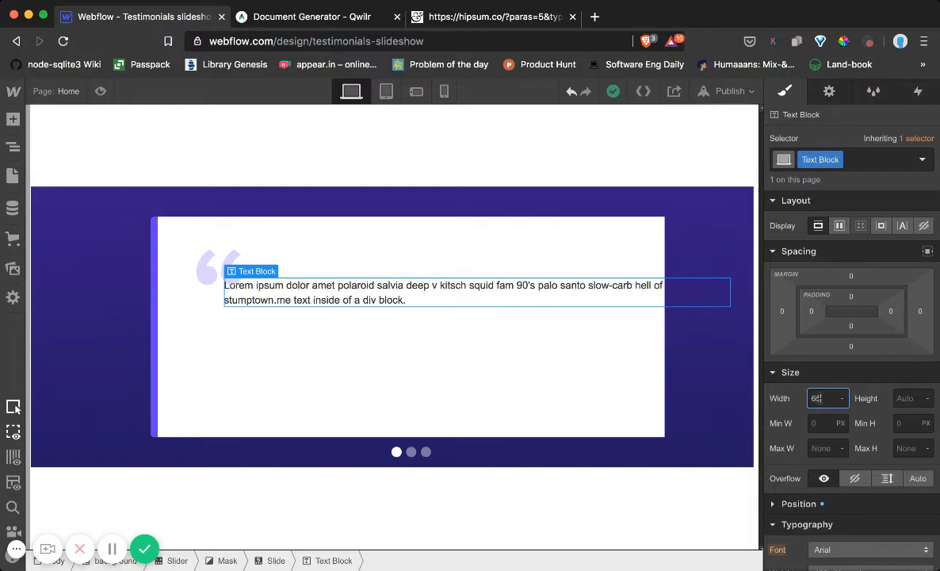
key(Return)
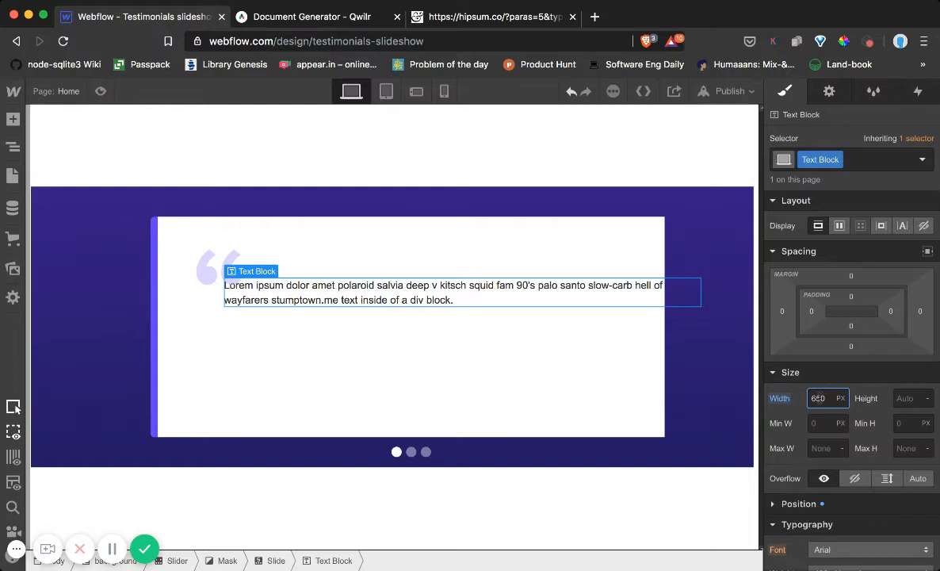
text(500)
key(Return)
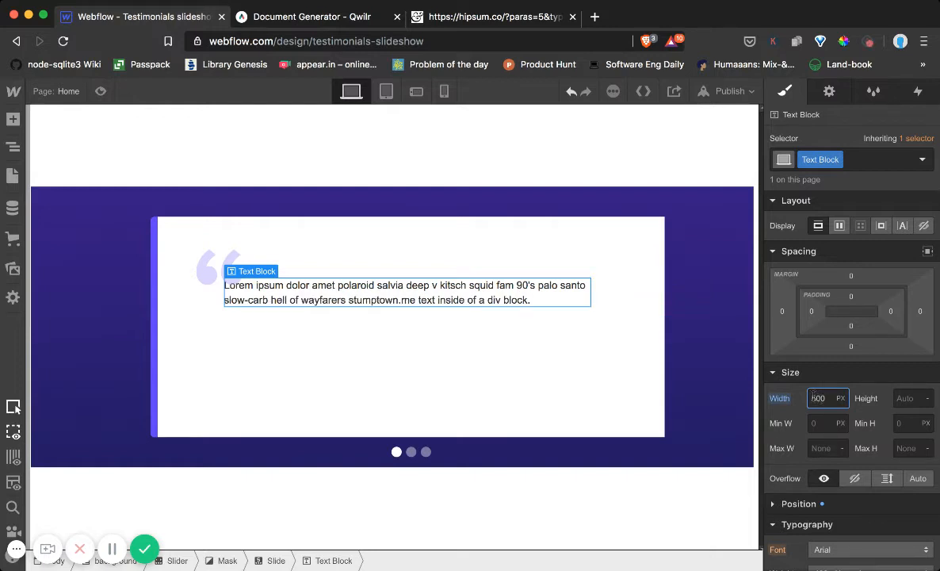
Set the font size of the testimonial text block to 16 px
double_click(435, 299)
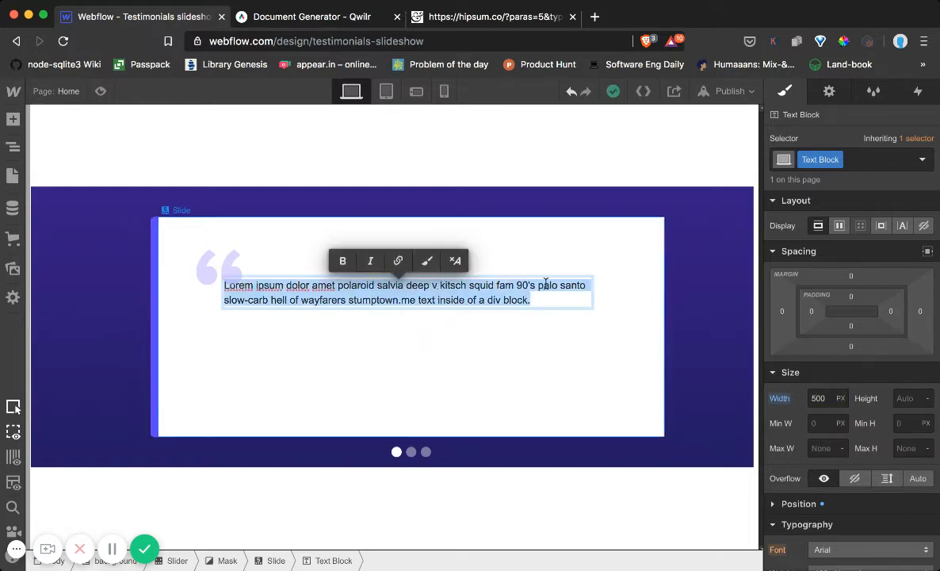
scroll(832, 424, down, 2)
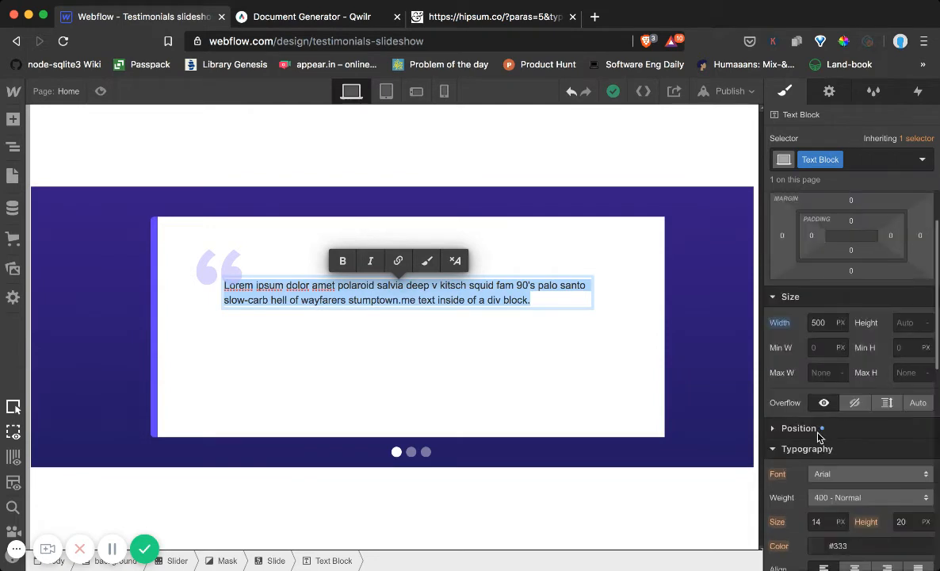
scroll(819, 436, down, 2)
key(Escape)
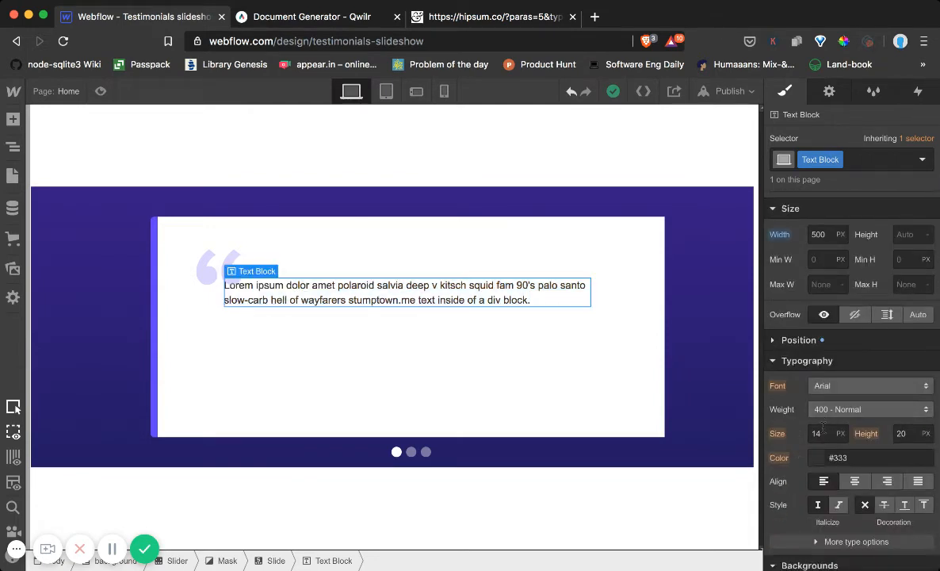
click(822, 430)
text(16)
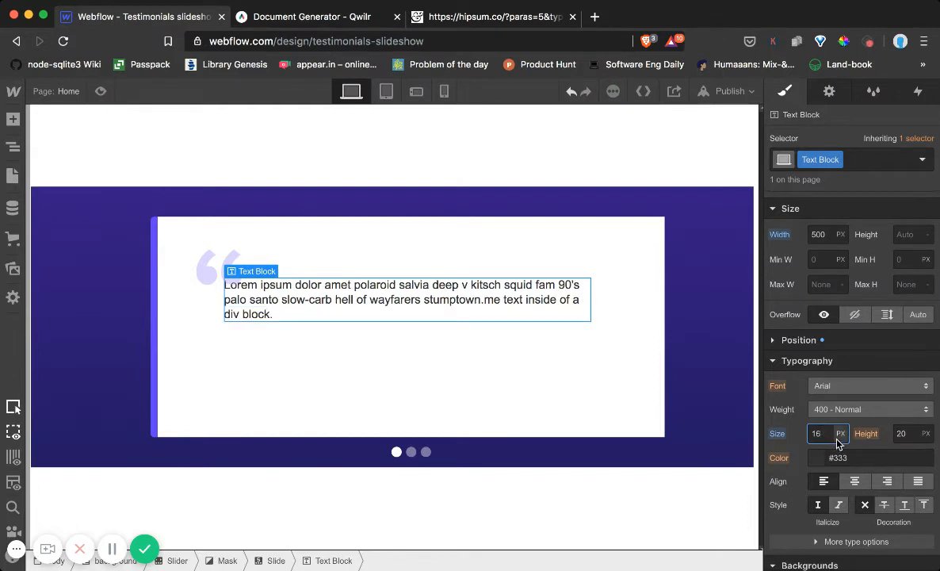
scroll(837, 444, down, 2)
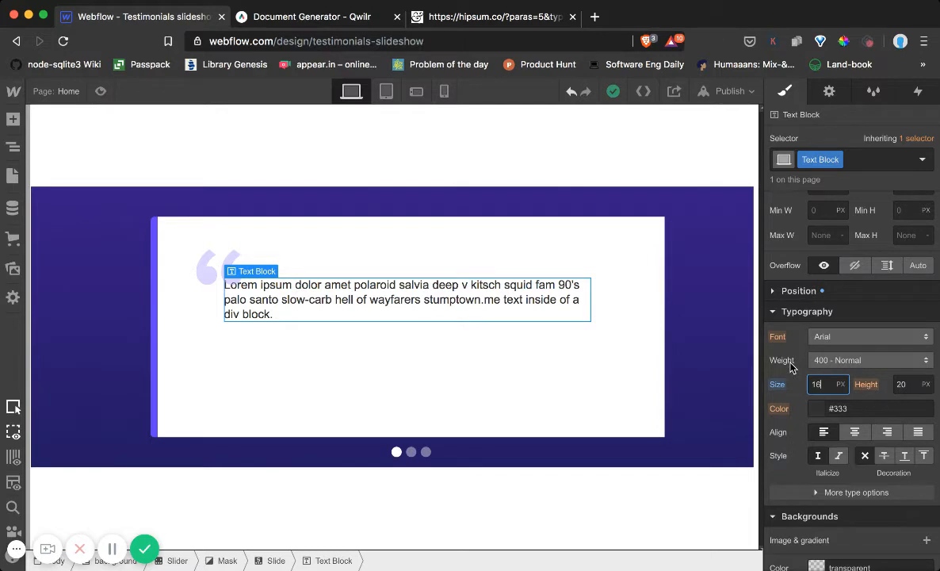
Select the first slide and increase its line height to 24 px
click(569, 382)
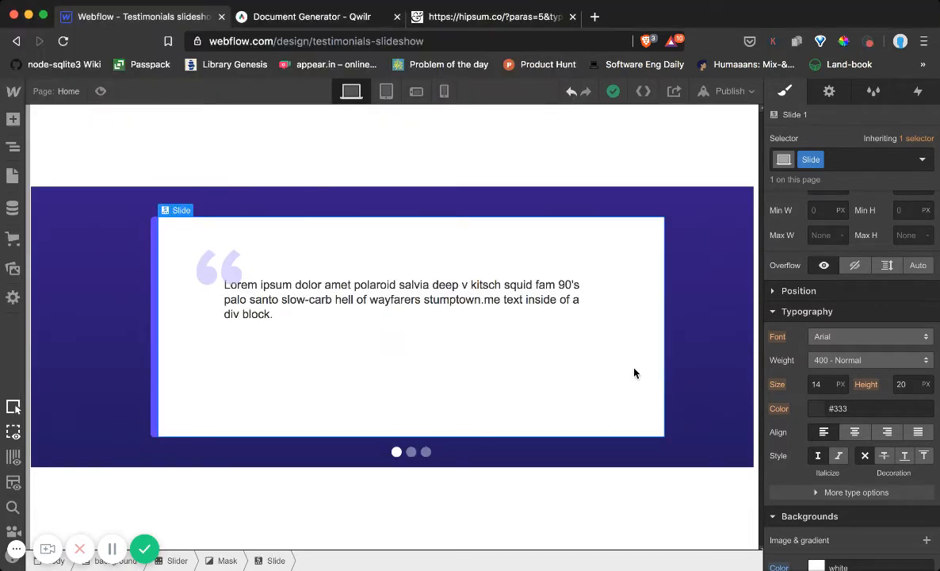
click(900, 384)
key(Up)
key(Up)
key(Up)
key(Up)
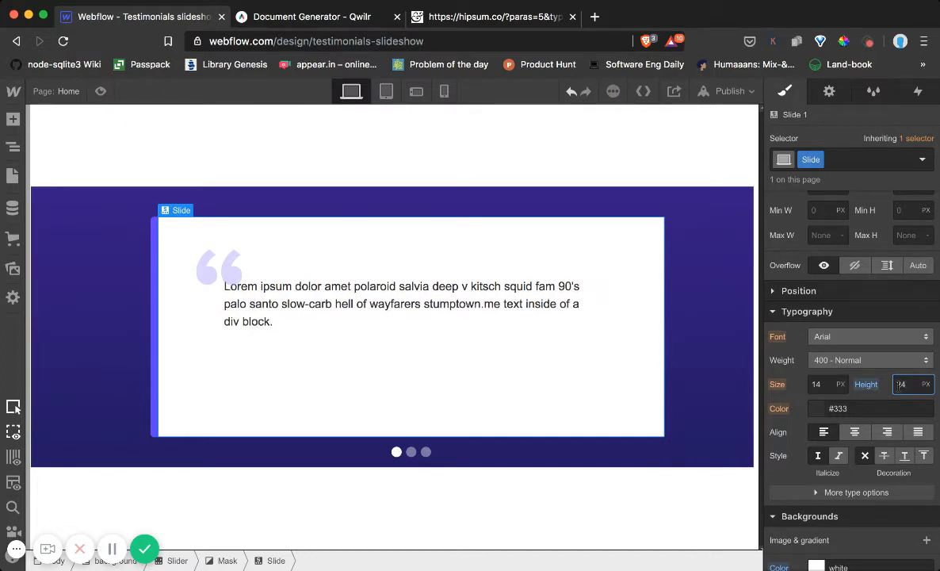
Select the testimonial text block and preview other available fonts for it
click(466, 305)
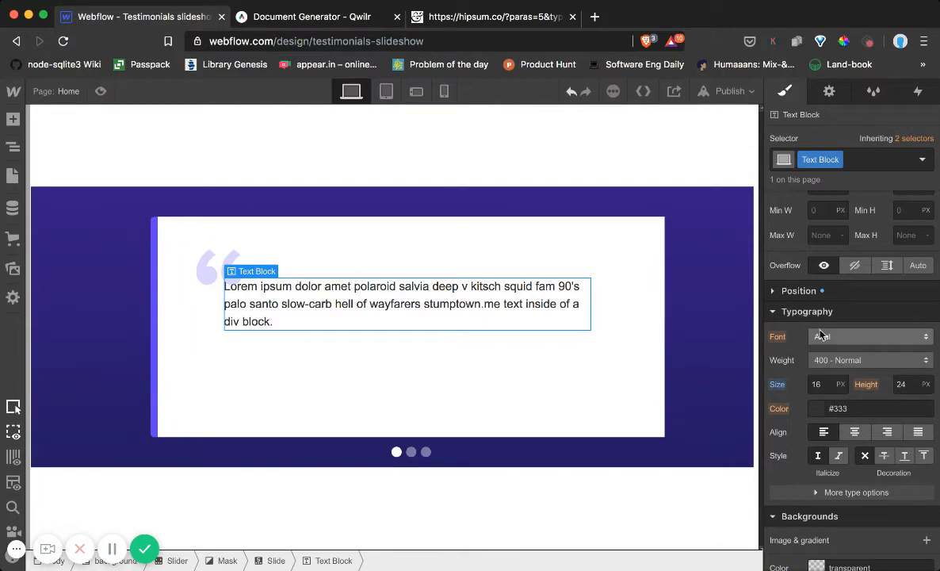
scroll(780, 360, down, 1)
scroll(793, 373, up, 5)
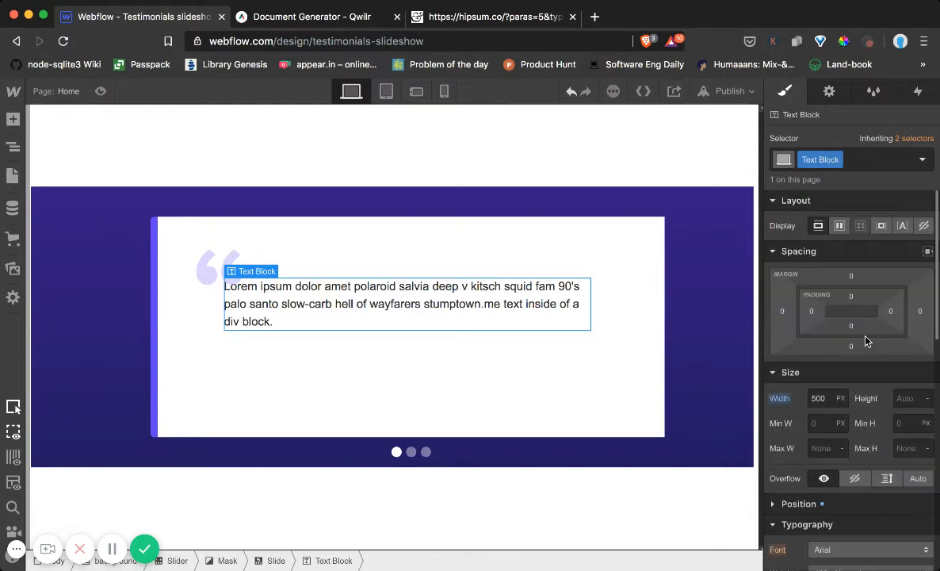
click(772, 250)
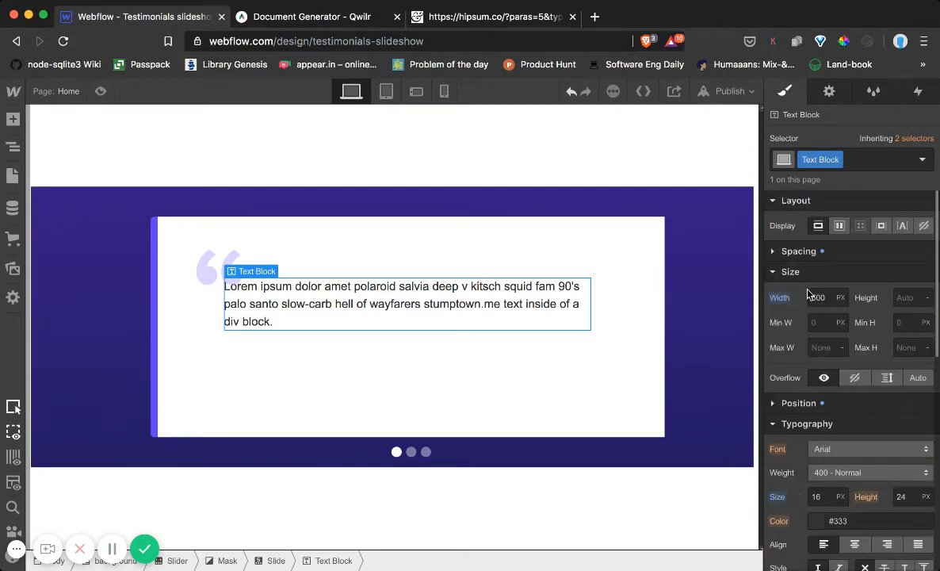
scroll(845, 370, down, 1)
click(849, 426)
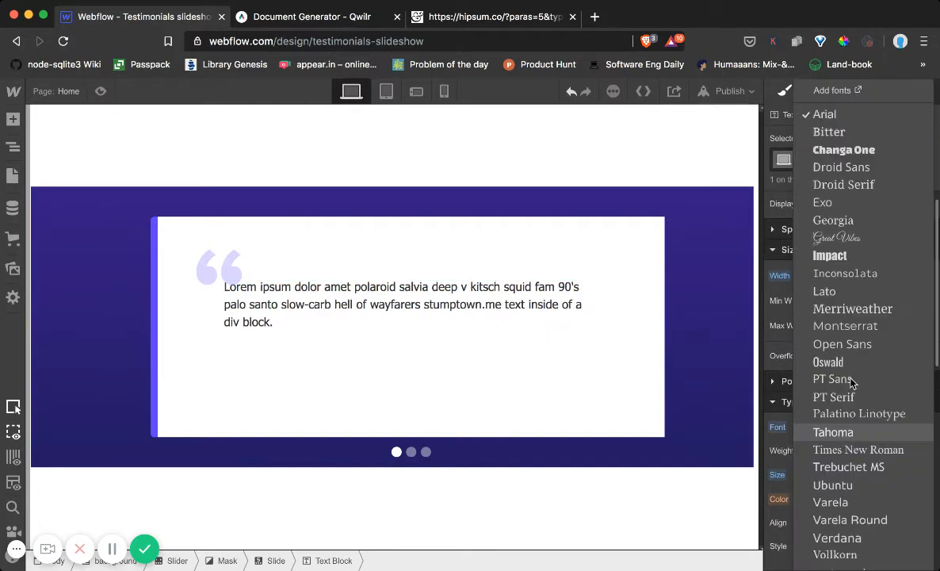
click(786, 383)
Adjust the text block's relative position to a top offset of 80 and a left offset of 102
click(787, 384)
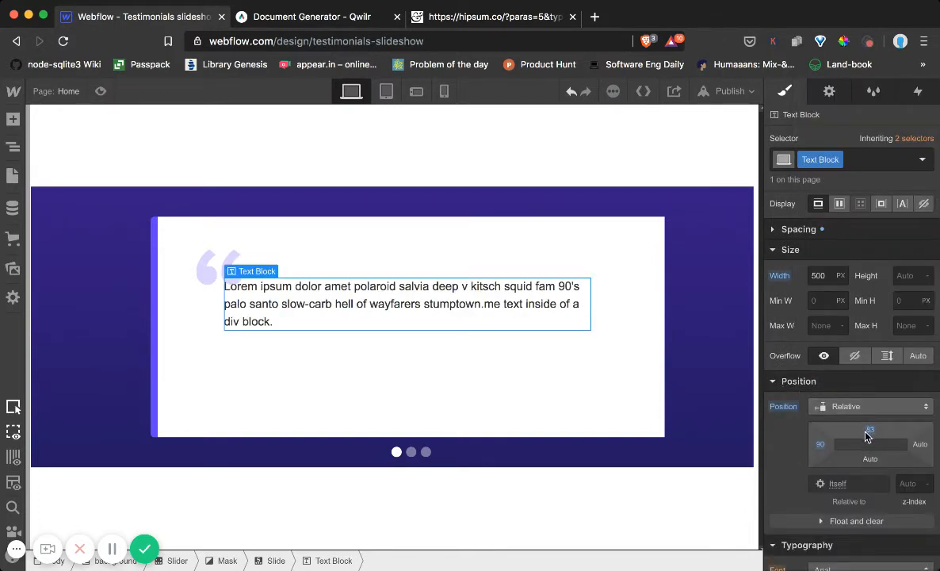
drag(820, 448, 872, 421)
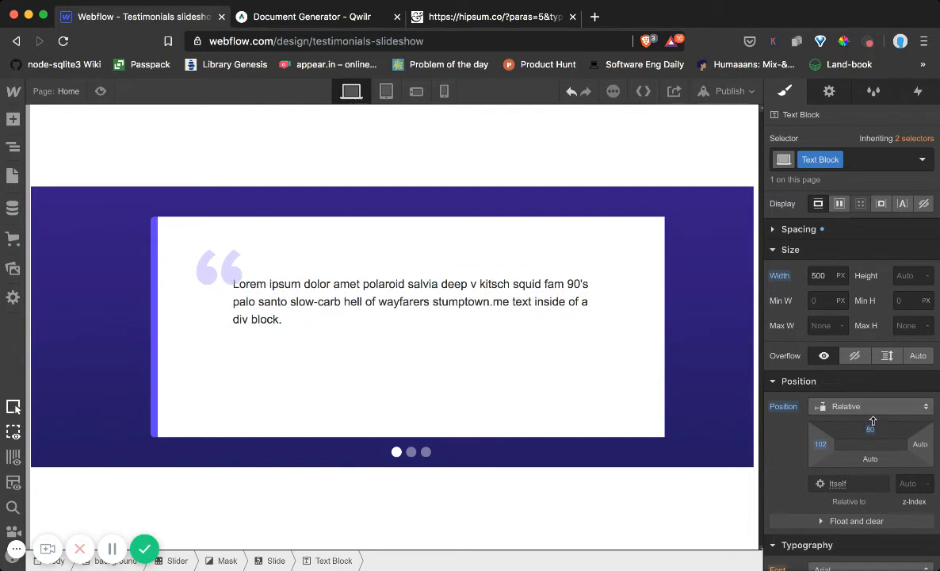
click(604, 241)
Change the testimonial text block's font to system-ui
click(434, 312)
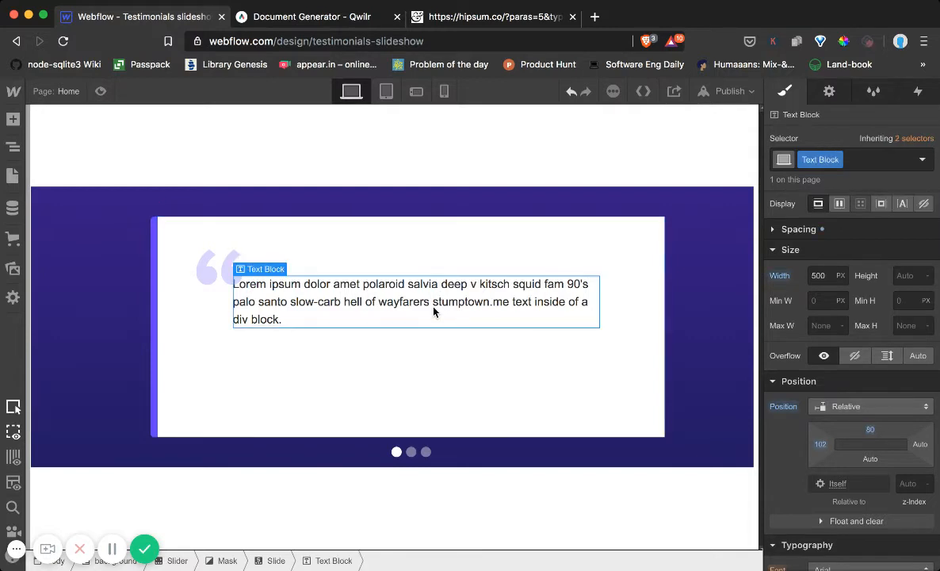
scroll(854, 347, down, 3)
scroll(853, 346, down, 2)
click(855, 386)
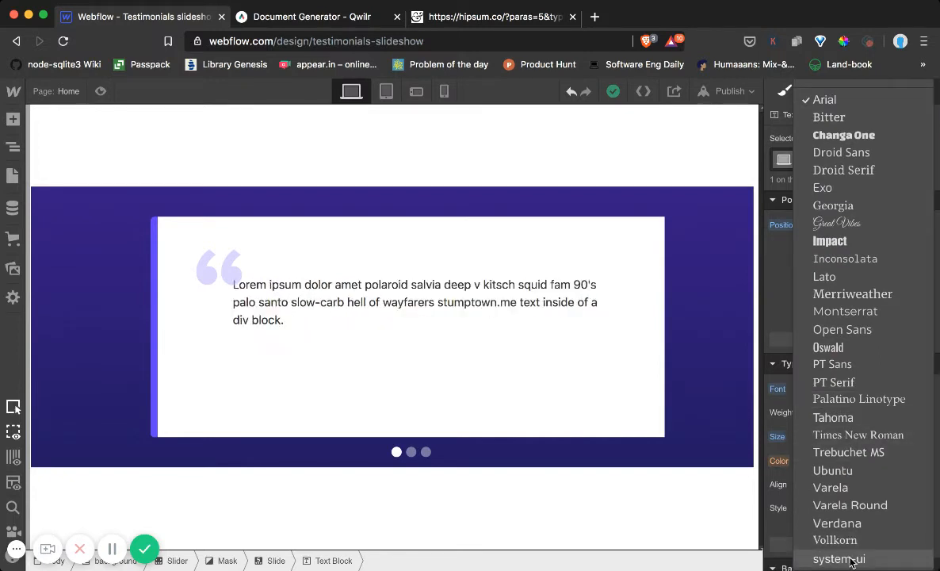
click(851, 559)
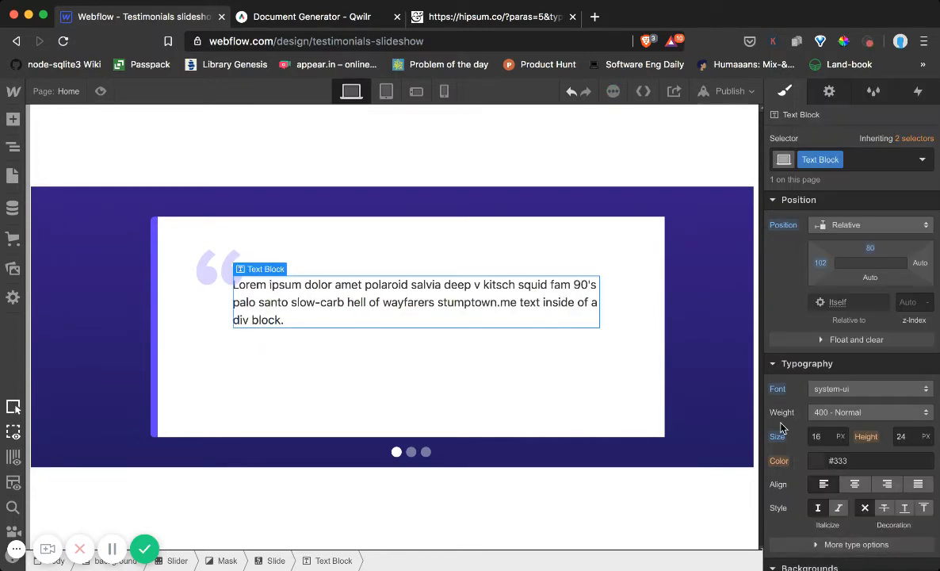
click(638, 261)
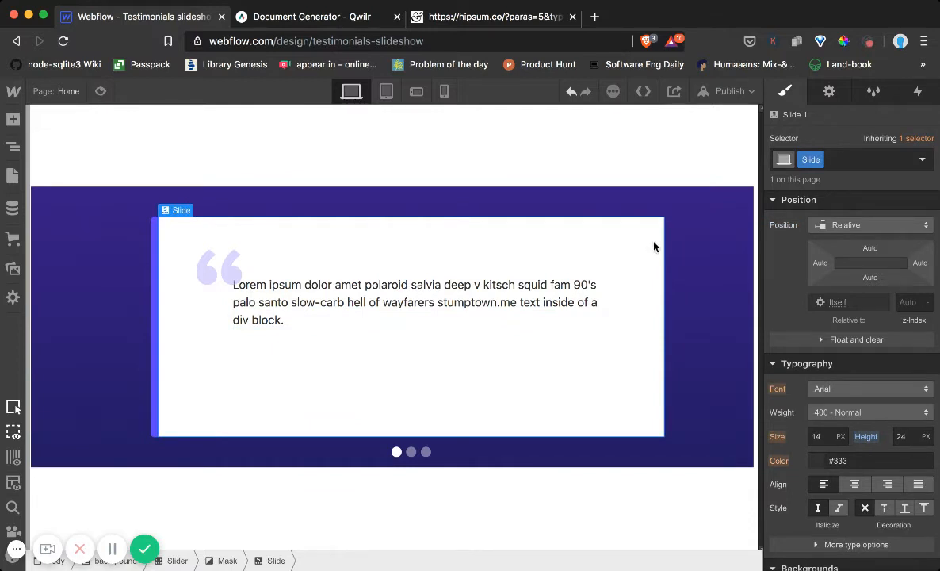
Check the slider's element hierarchy and compare it with the testimonial card on the Qwilr page
click(14, 147)
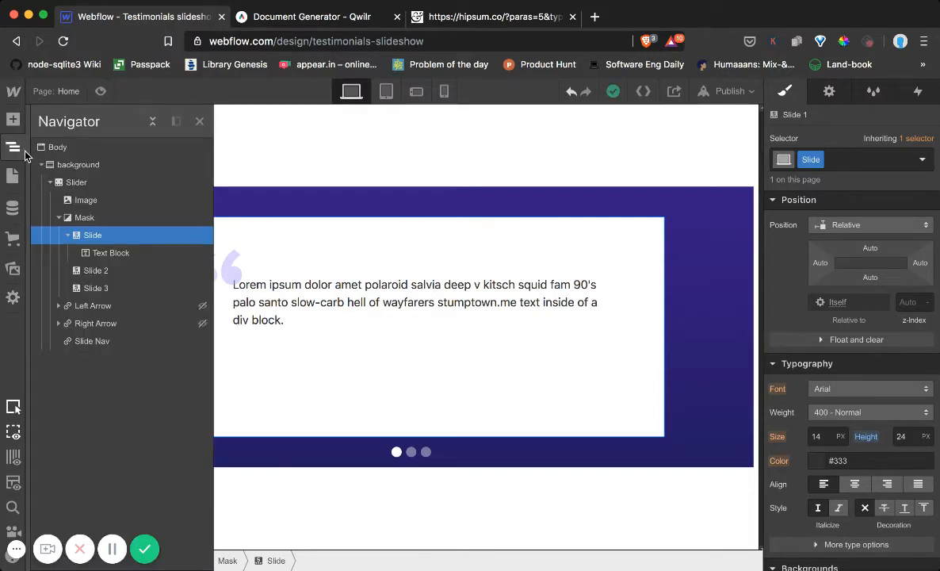
click(337, 20)
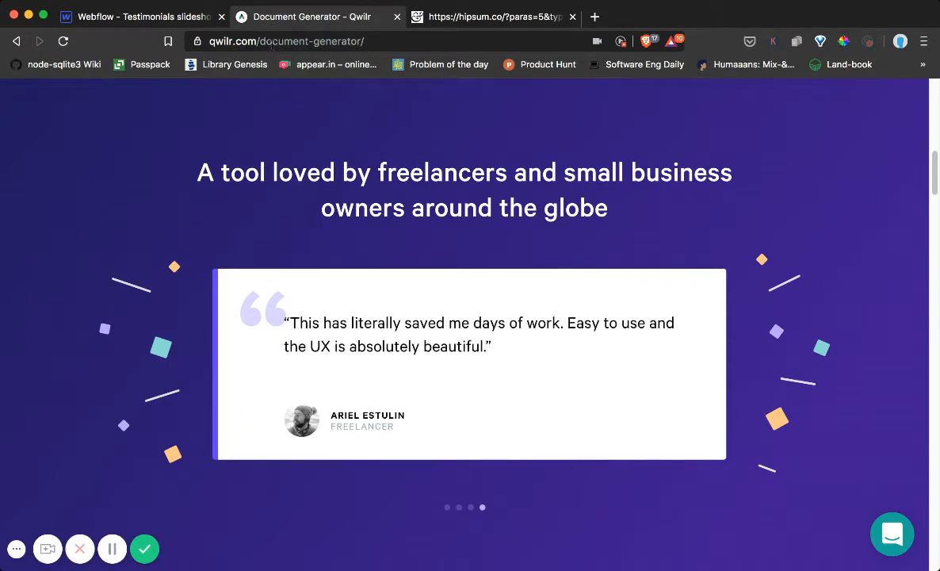
click(158, 17)
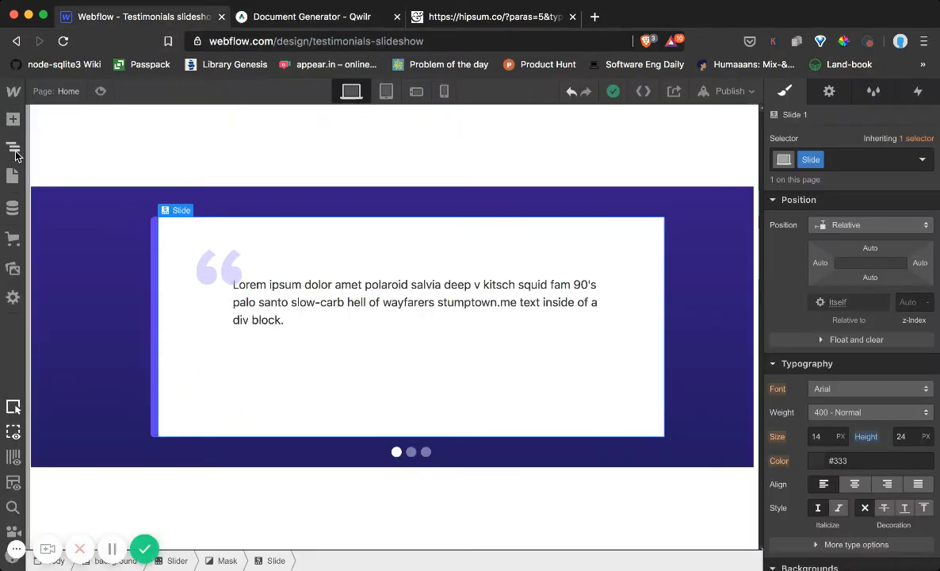
click(15, 153)
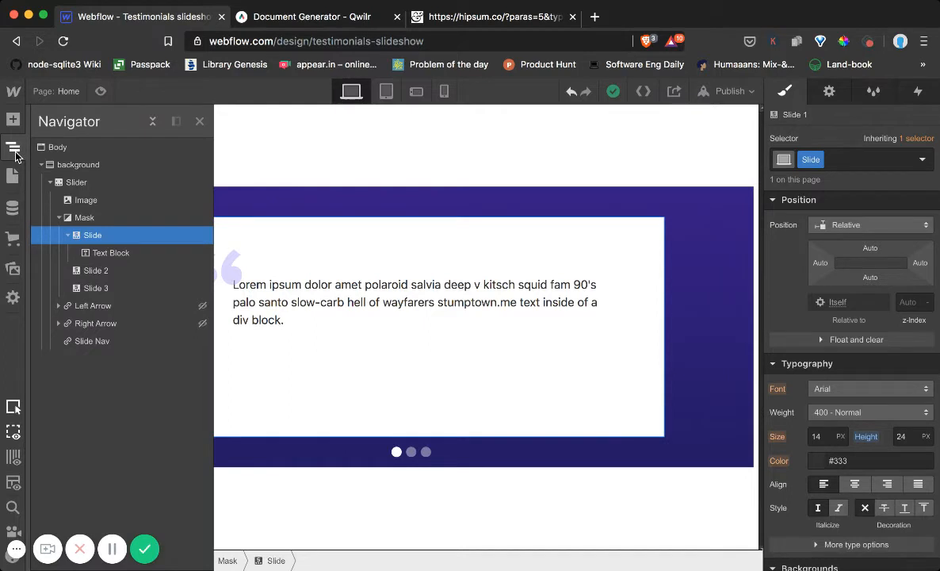
Try adding a Container to the background section above the Slider, and delete it
click(18, 119)
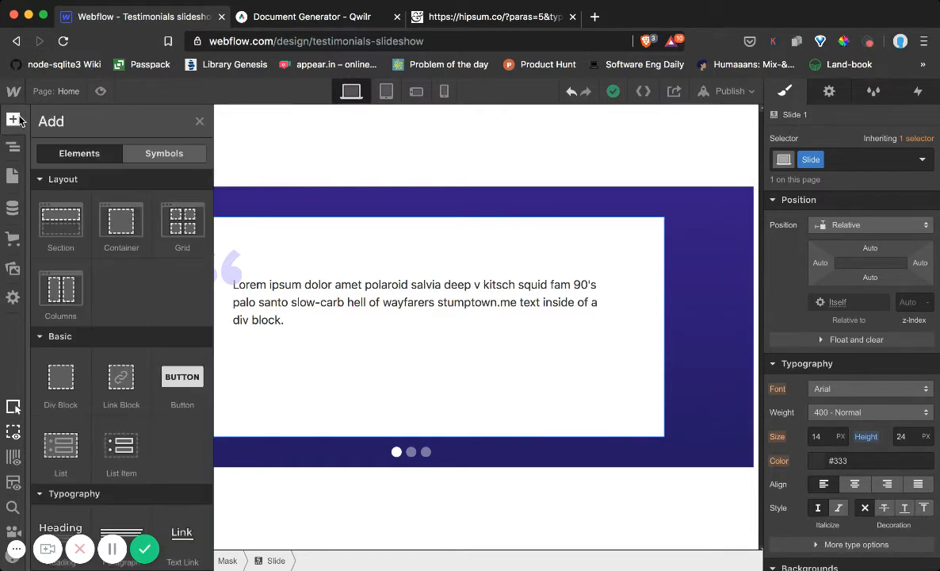
scroll(96, 368, down, 6)
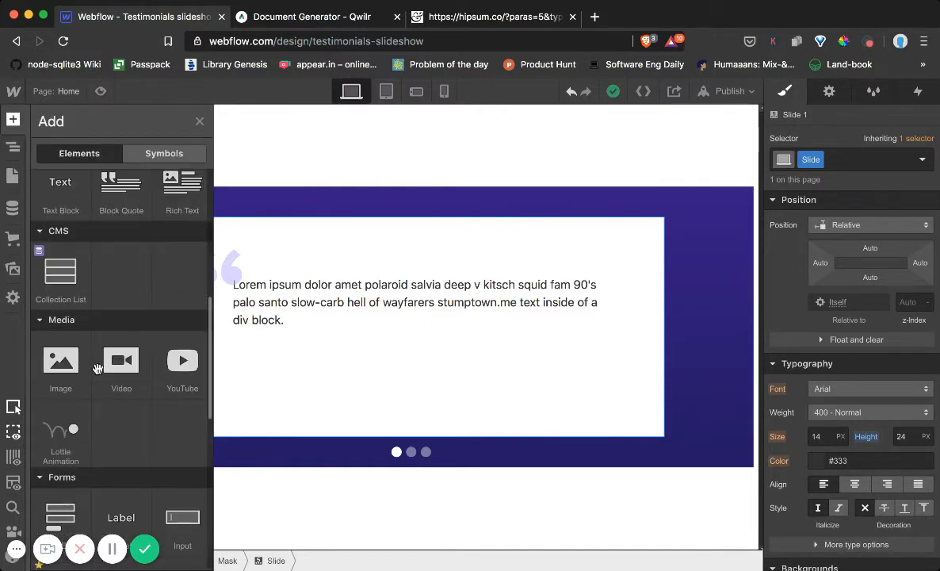
scroll(96, 348, up, 6)
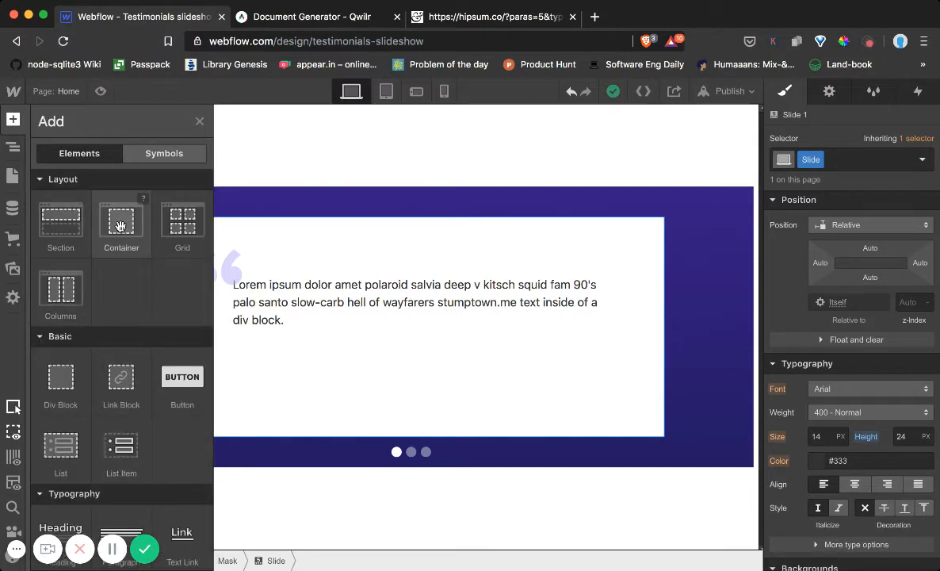
drag(121, 226, 126, 260)
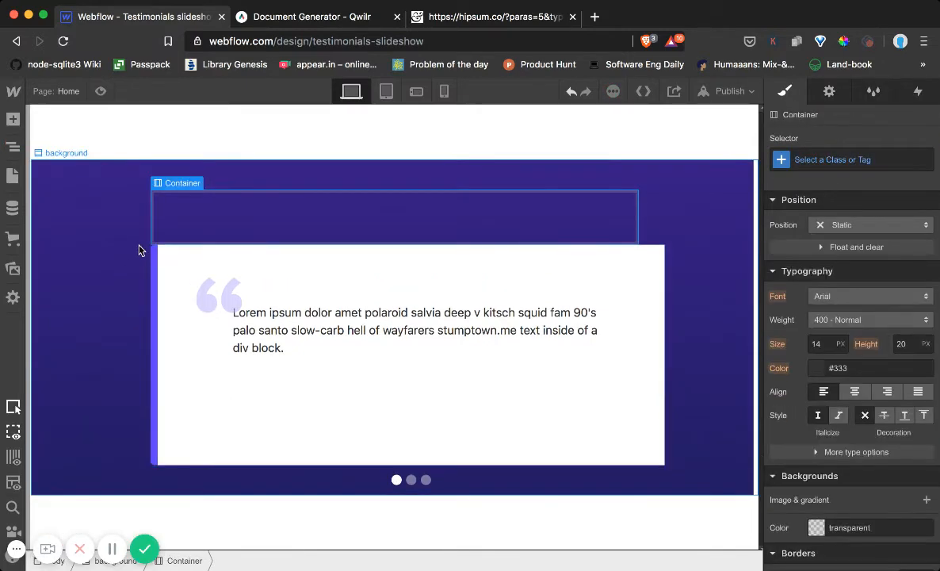
click(12, 146)
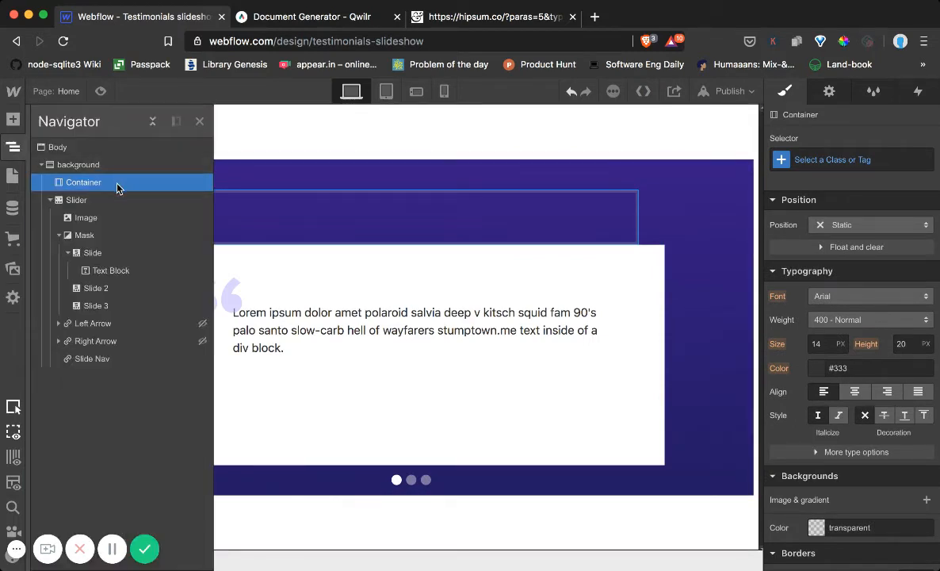
key(Delete)
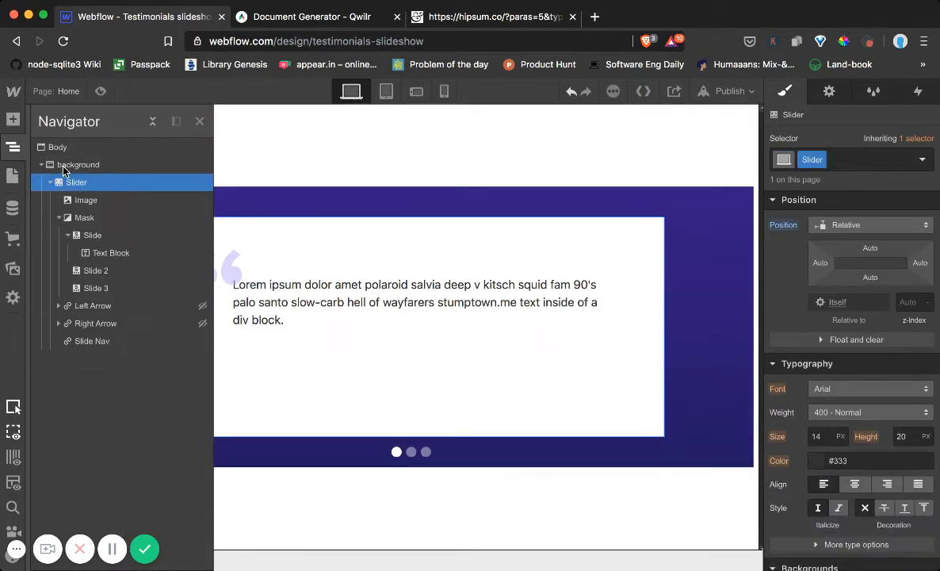
Add a Div Block inside the first slide, following the testimonial text block
click(13, 119)
scroll(98, 324, down, 1)
drag(62, 364, 787, 201)
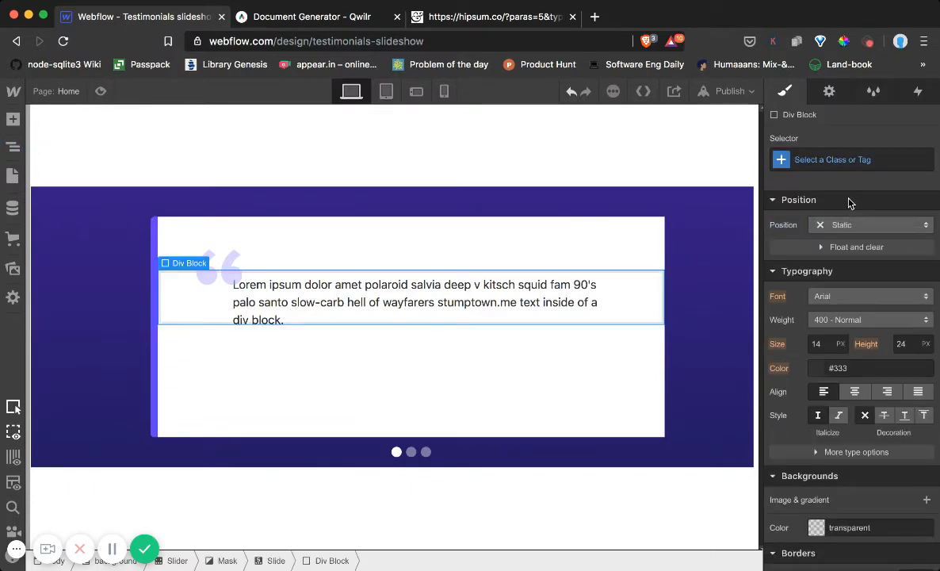
Assign a new class named profile_container to the Div Block in the first slide
click(833, 158)
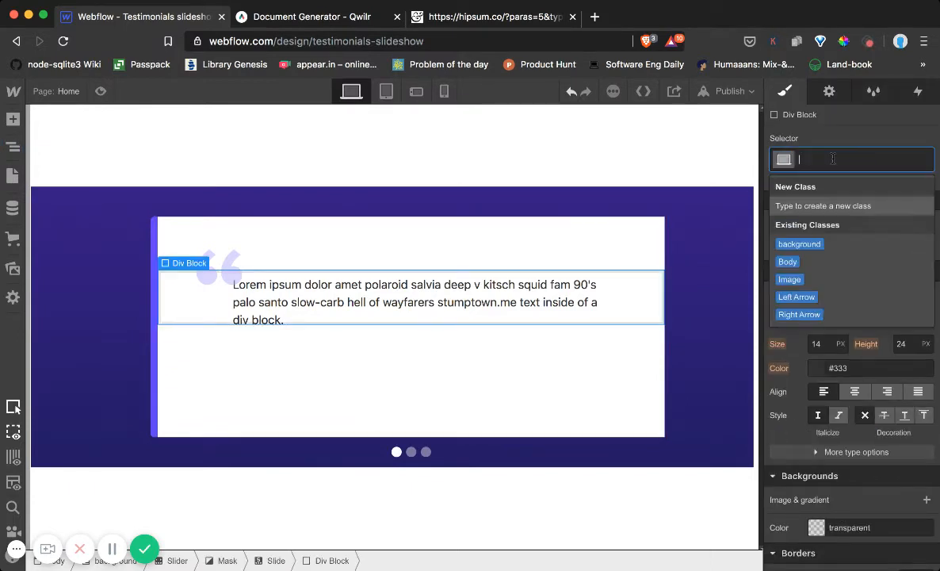
text(profile)
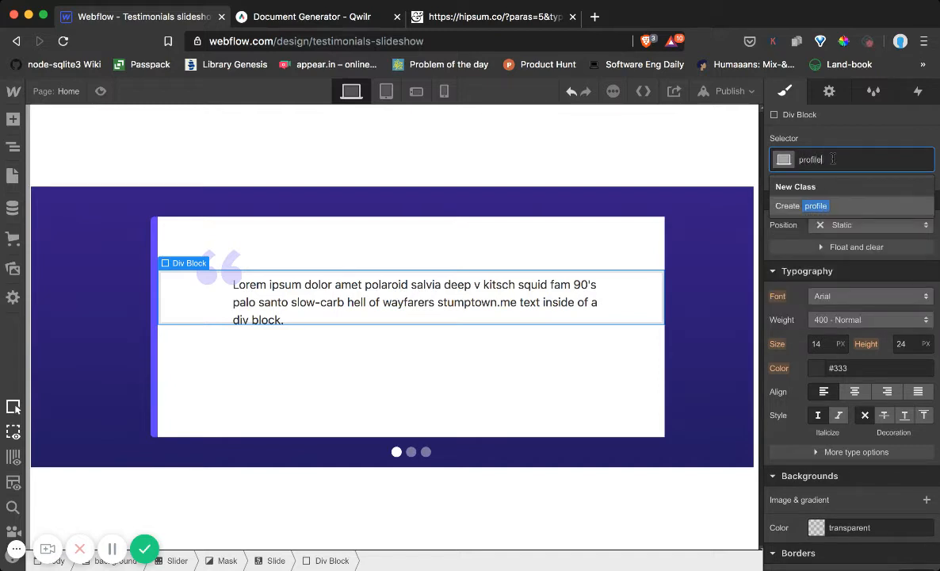
text(_container)
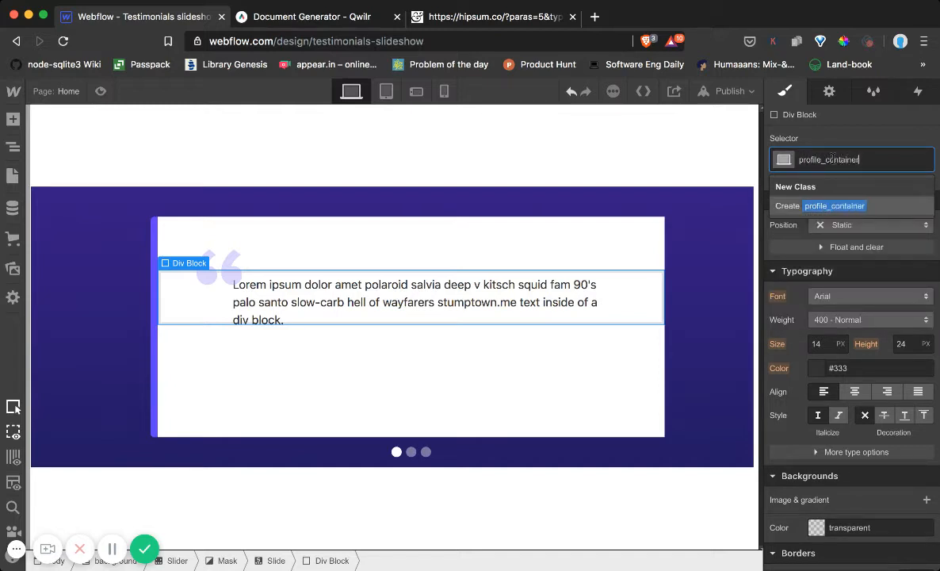
key(Return)
Position the profile_container block absolutely, with a top offset of 80
click(13, 147)
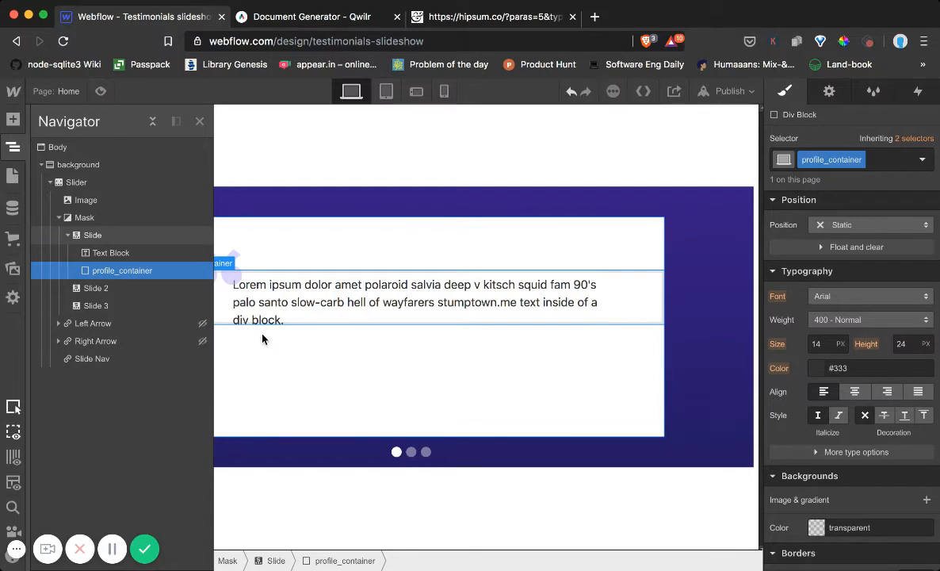
click(847, 224)
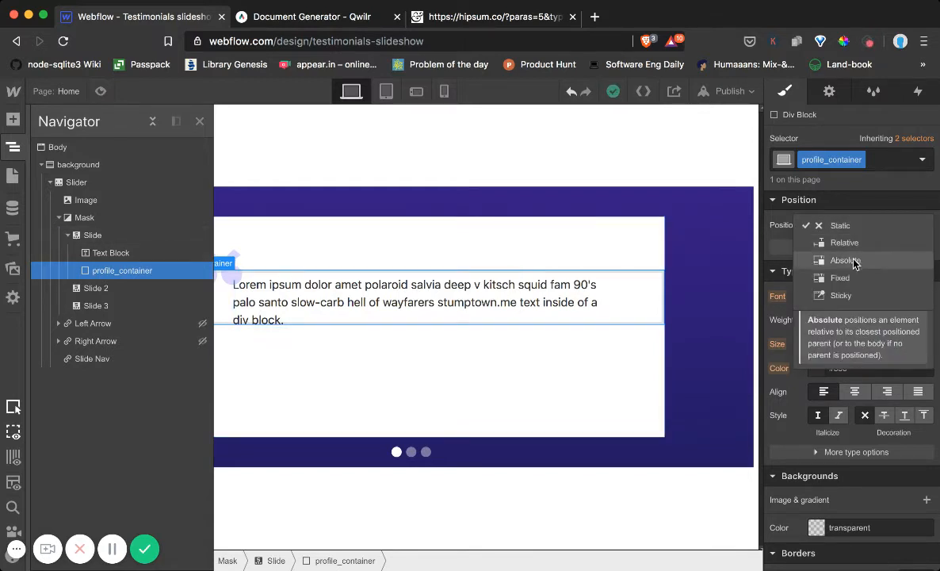
click(848, 260)
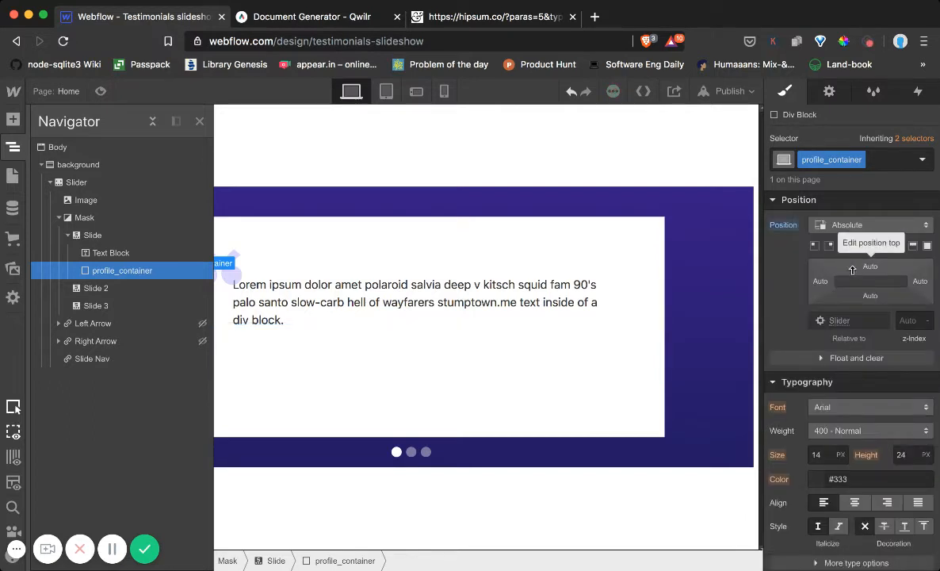
drag(864, 269, 887, 291)
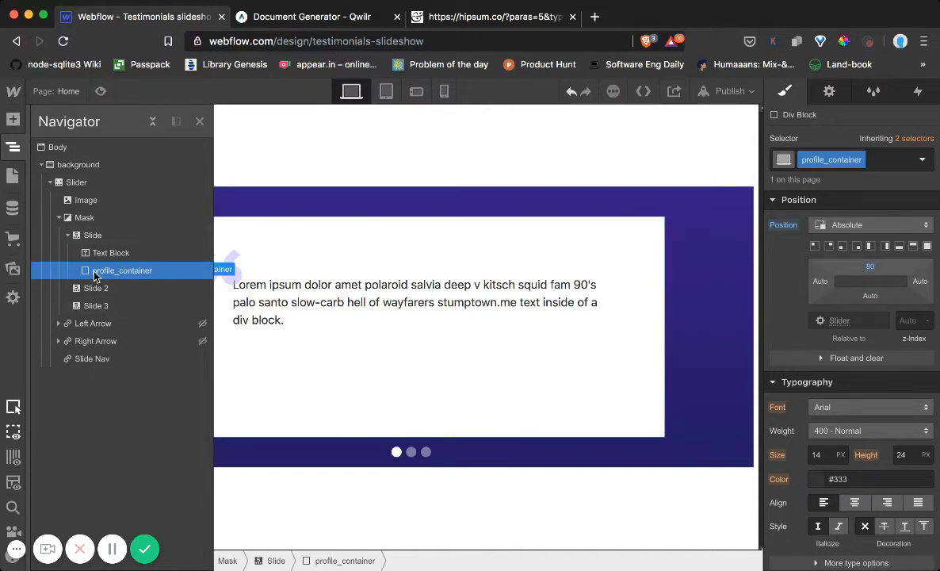
Add an Image element inside the profile_container block
click(12, 120)
scroll(64, 396, down, 5)
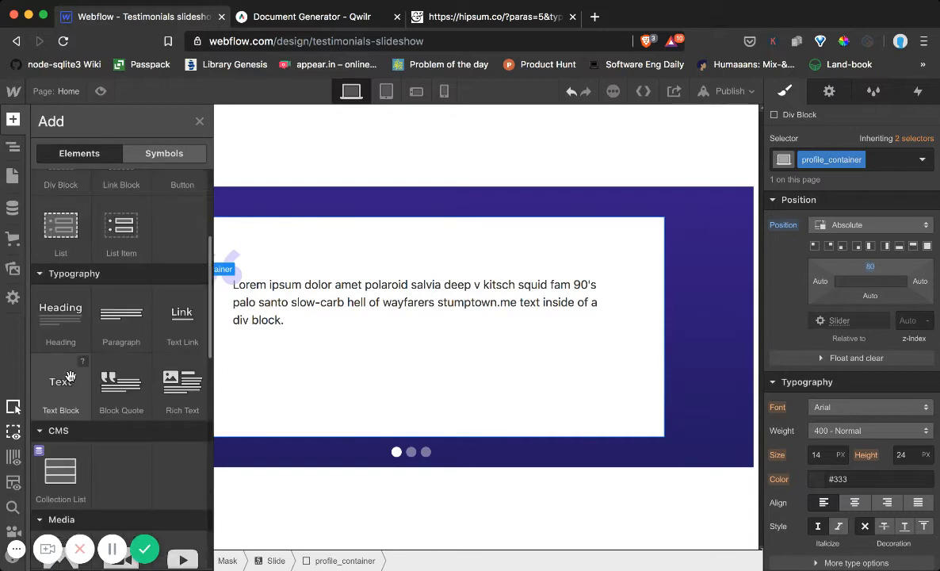
scroll(69, 378, up, 5)
scroll(62, 347, down, 6)
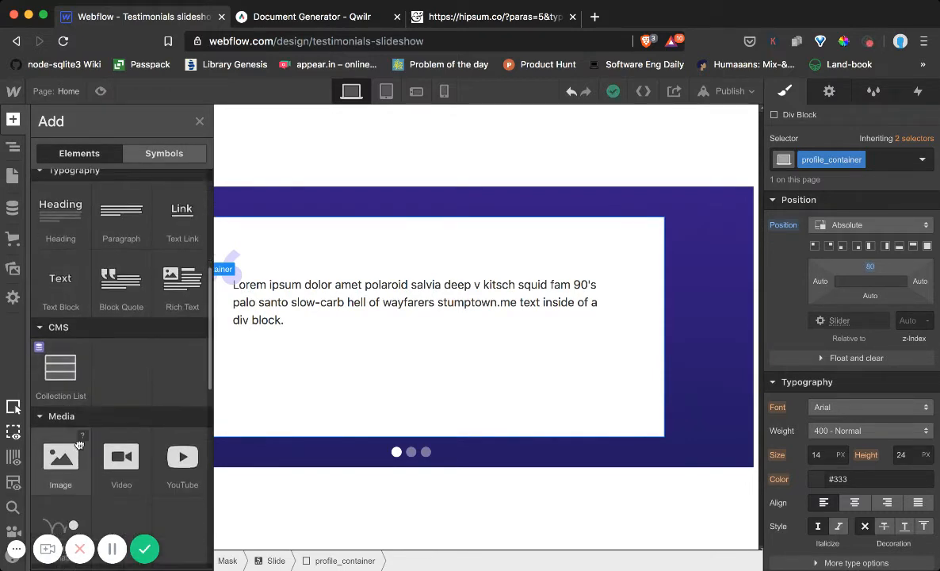
drag(64, 434, 836, 230)
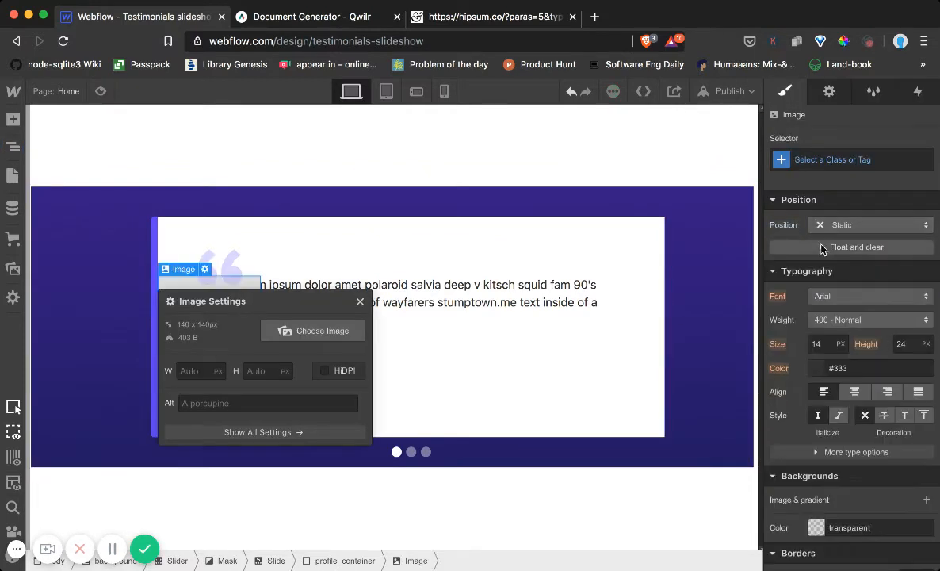
Upload the portraits 33.jpg and 86.jpg to the assets and use 33.jpg as the profile image
click(295, 331)
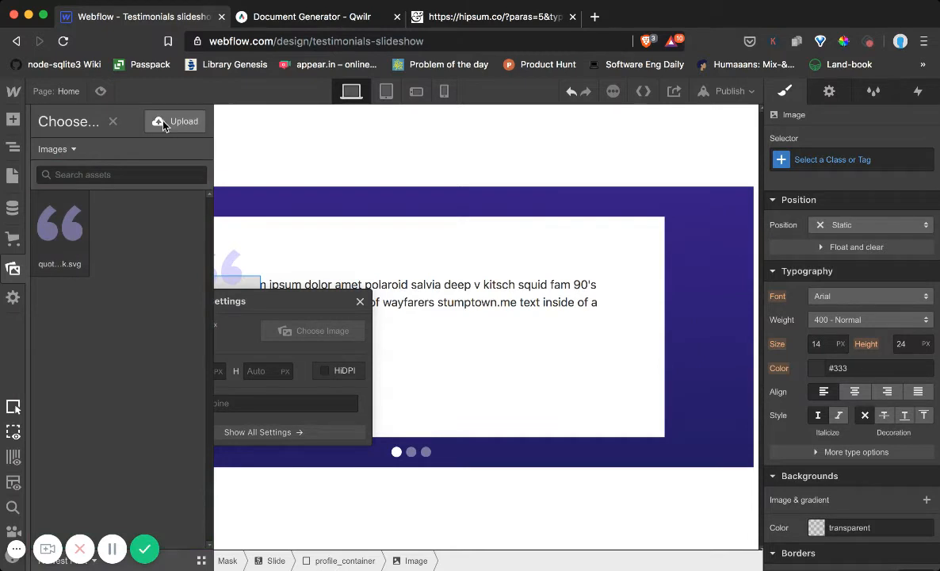
click(172, 120)
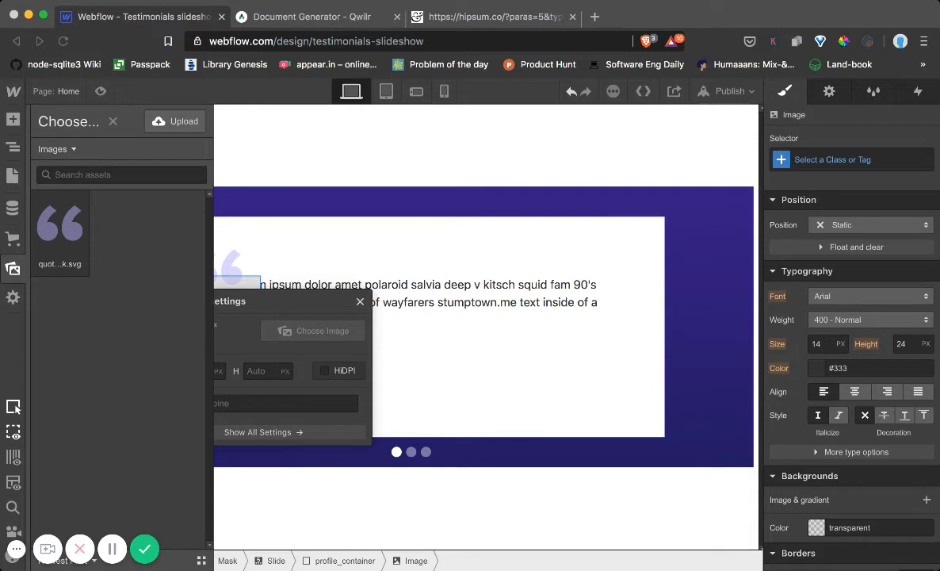
click(627, 320)
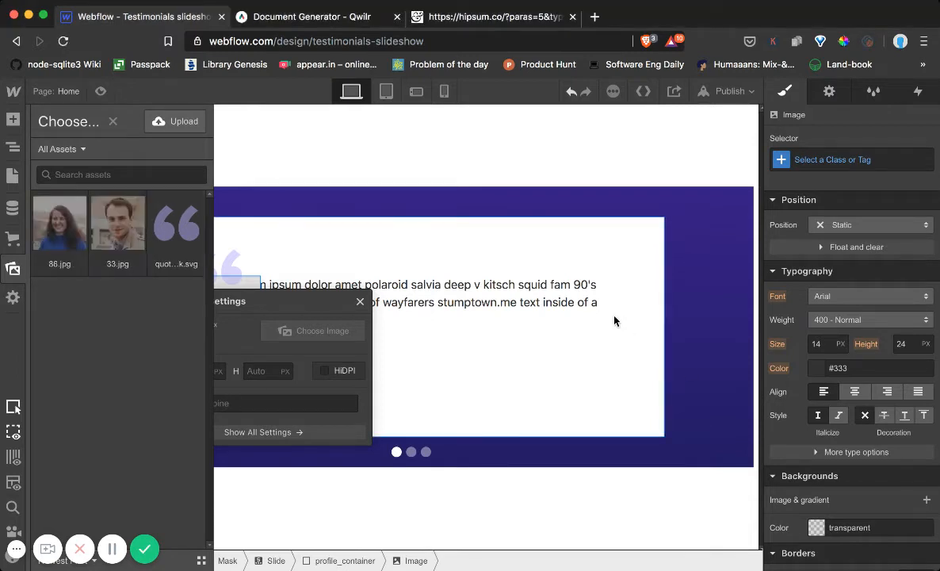
click(70, 259)
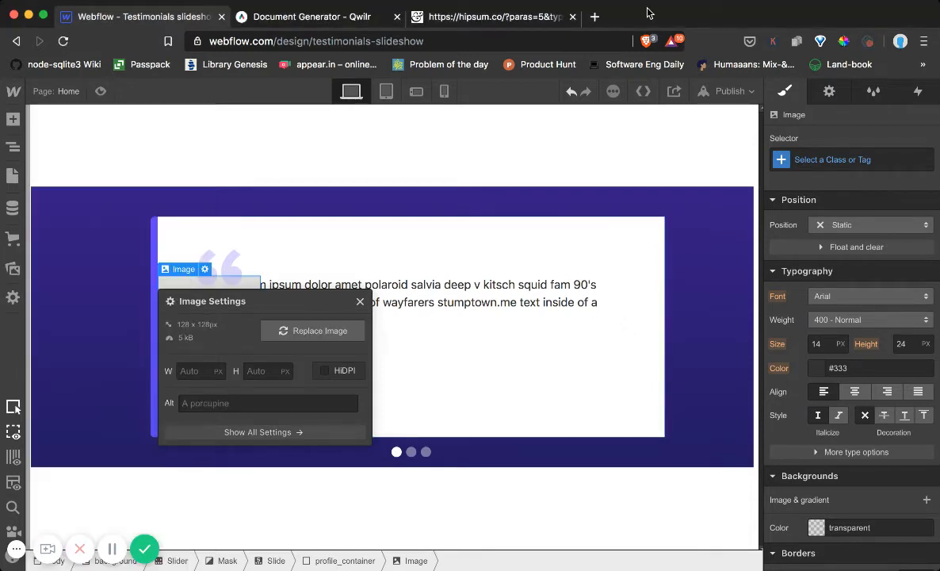
Search the web for "profile image generator" and open the Random User Generator photos page
click(596, 21)
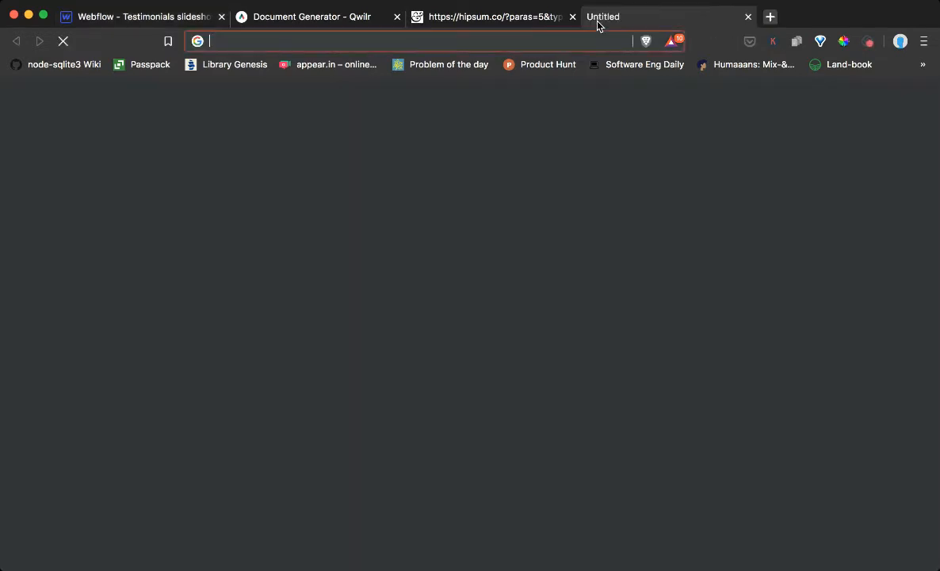
text(profile)
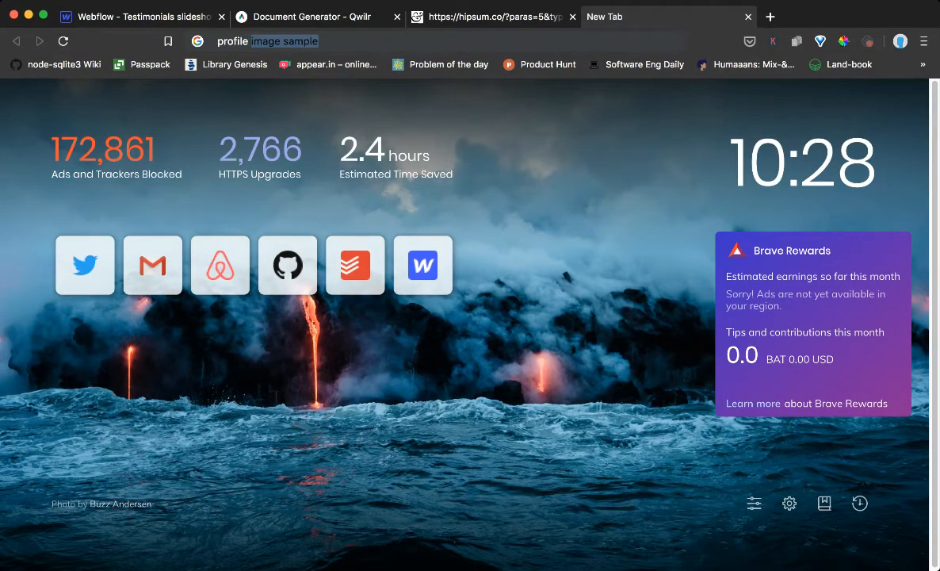
text( image gener)
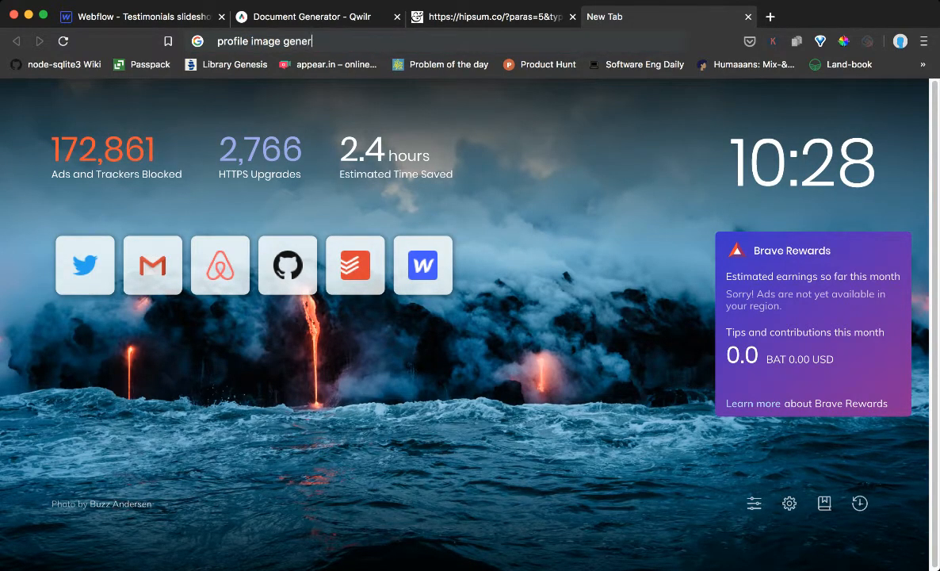
text(ator)
key(Return)
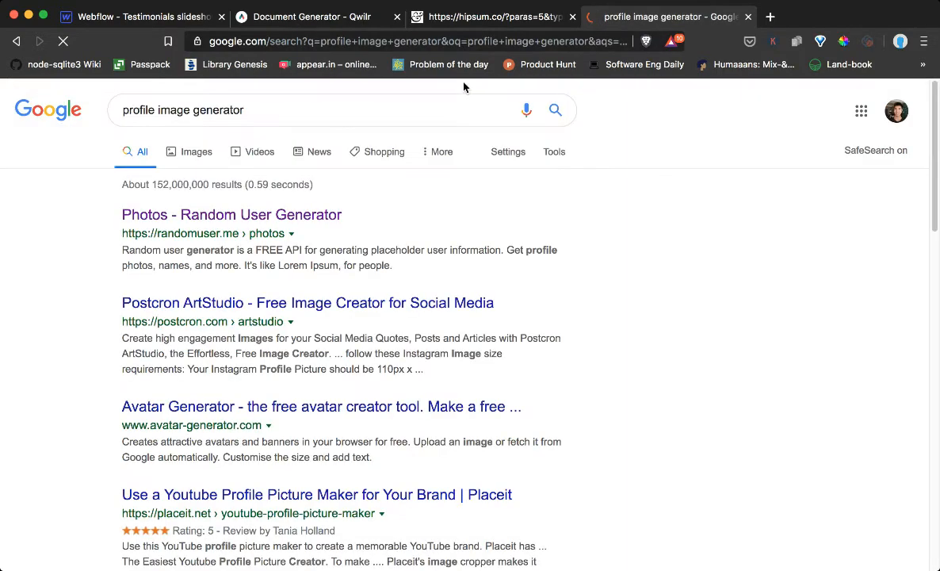
click(200, 226)
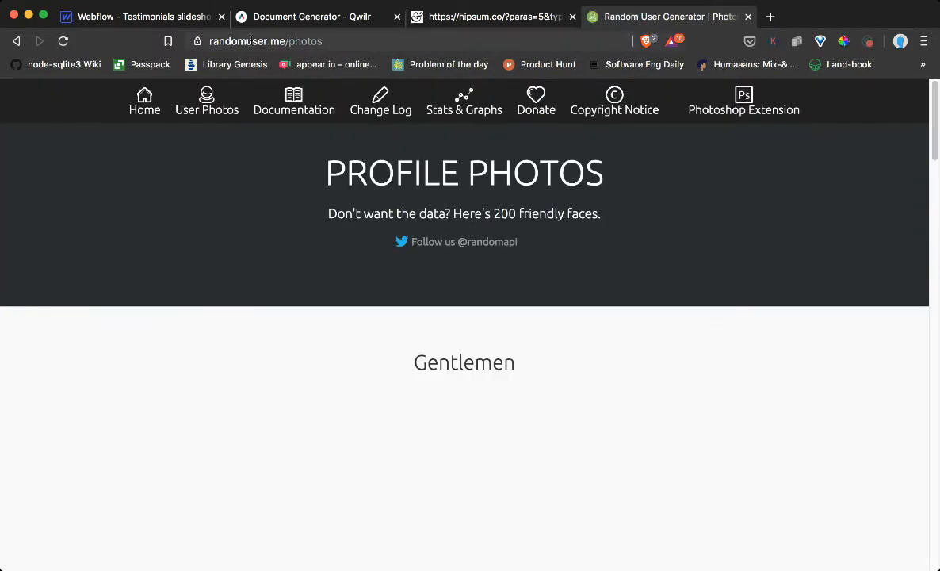
Browse the sample profile photos, enlarge one portrait, and return to the Webflow project
scroll(103, 348, down, 3)
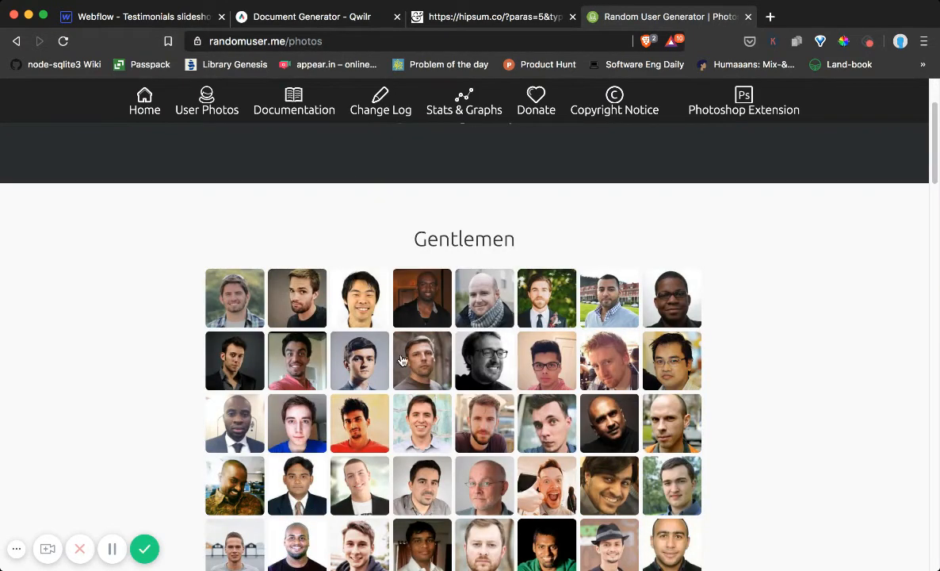
scroll(402, 360, down, 5)
click(440, 353)
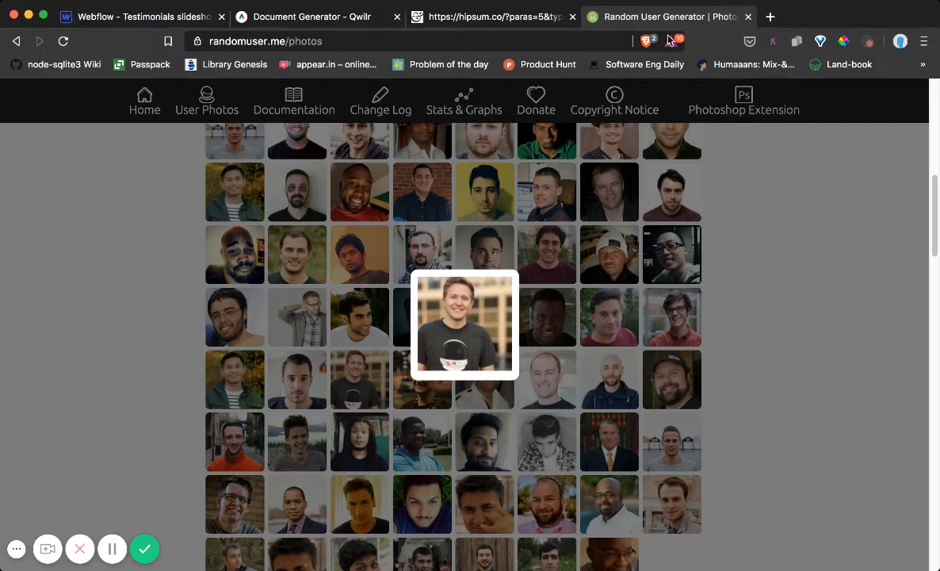
click(747, 17)
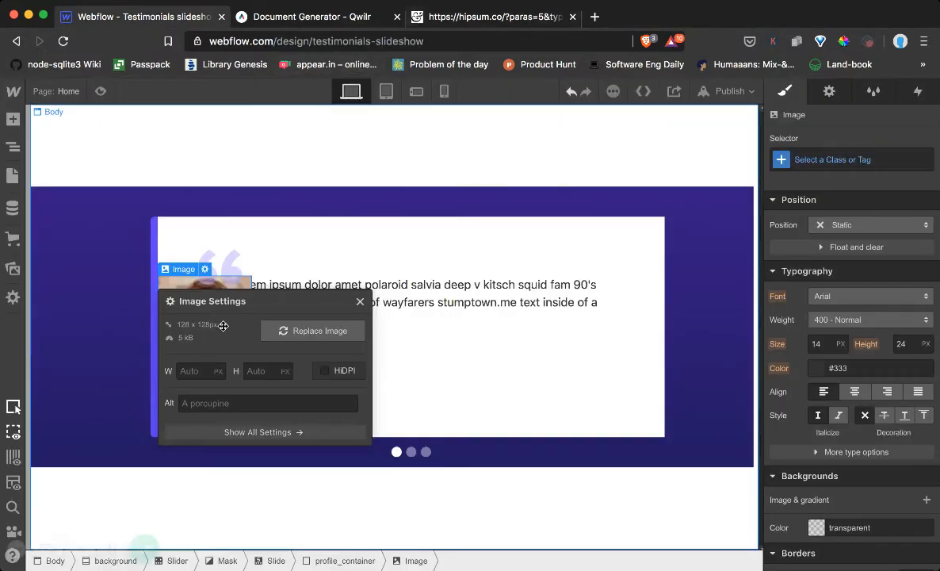
Set the profile image's width to 60 px with HiDPI enabled and close its settings
click(188, 371)
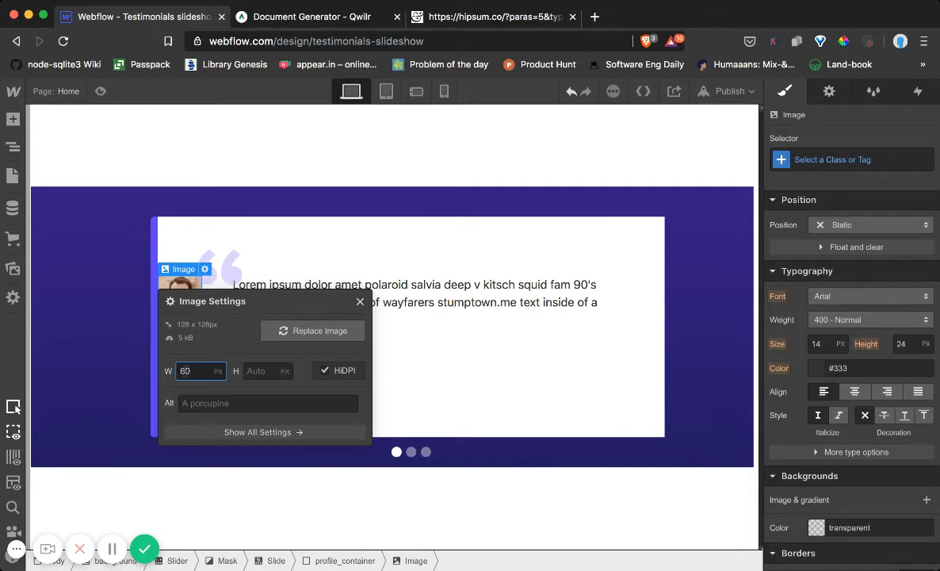
click(360, 304)
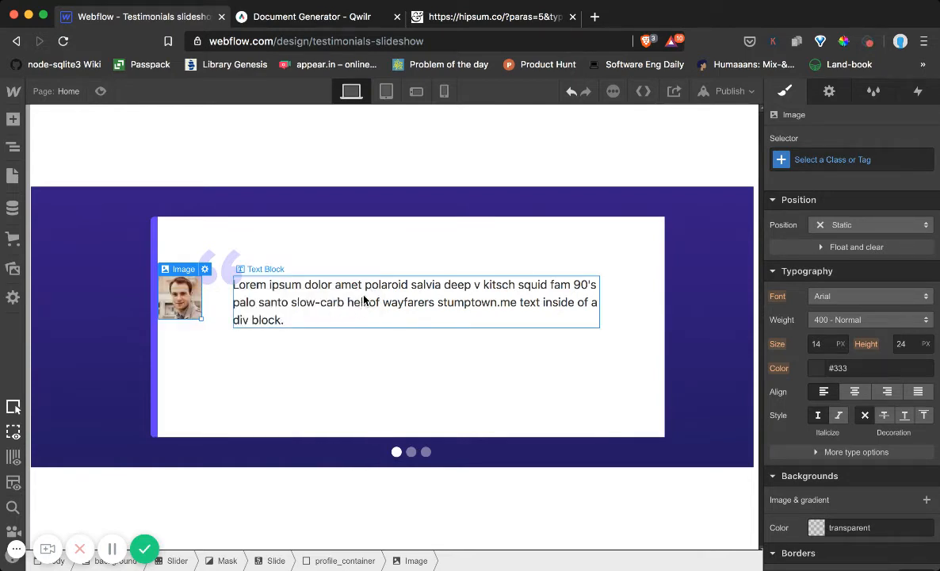
Select the profile_container block that holds the profile image in the first slide
click(13, 145)
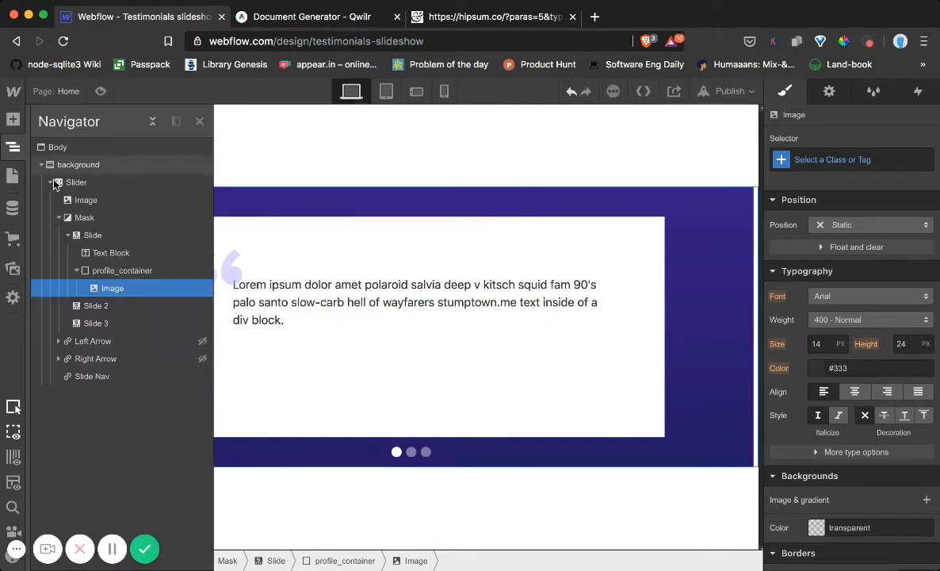
click(112, 271)
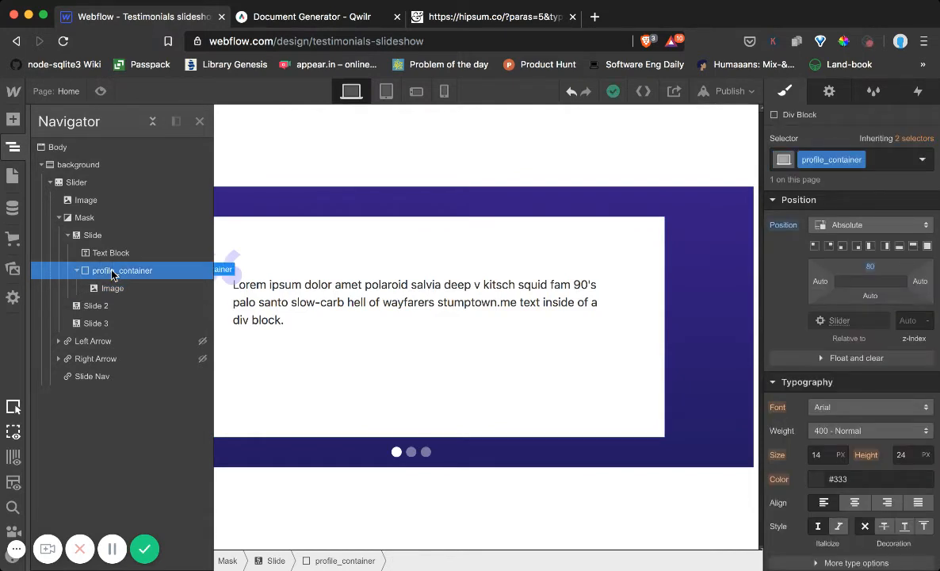
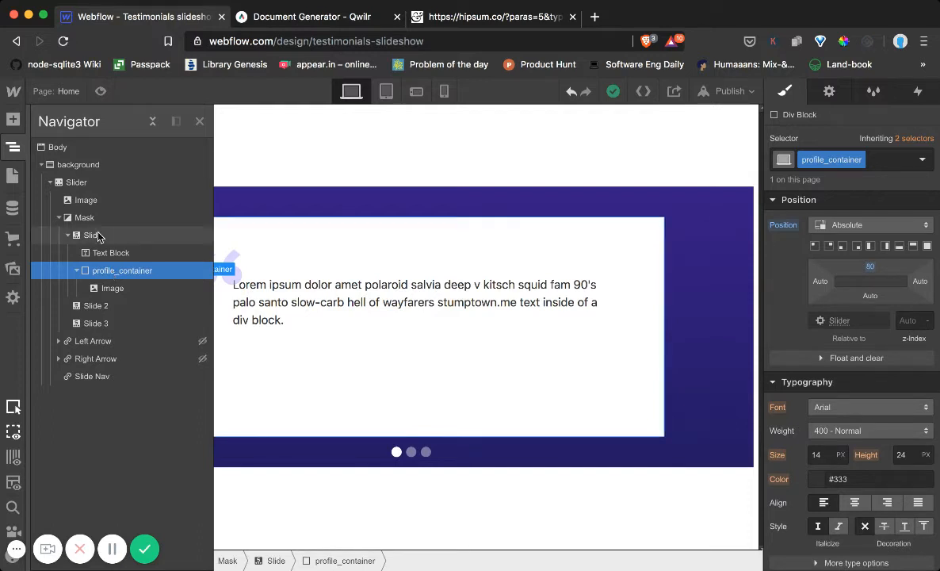
Assign a new class named profile_image to the portrait image inside profile_container
click(106, 185)
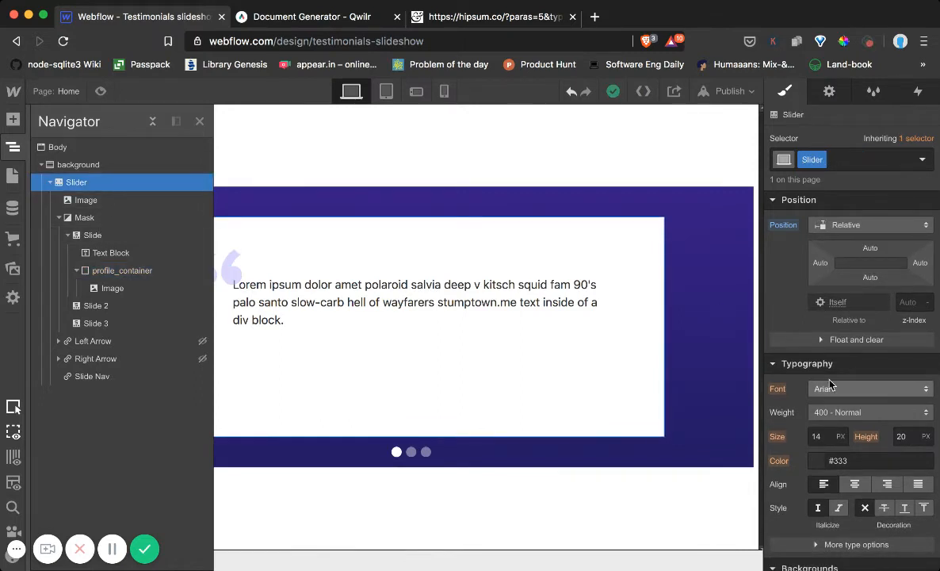
click(121, 273)
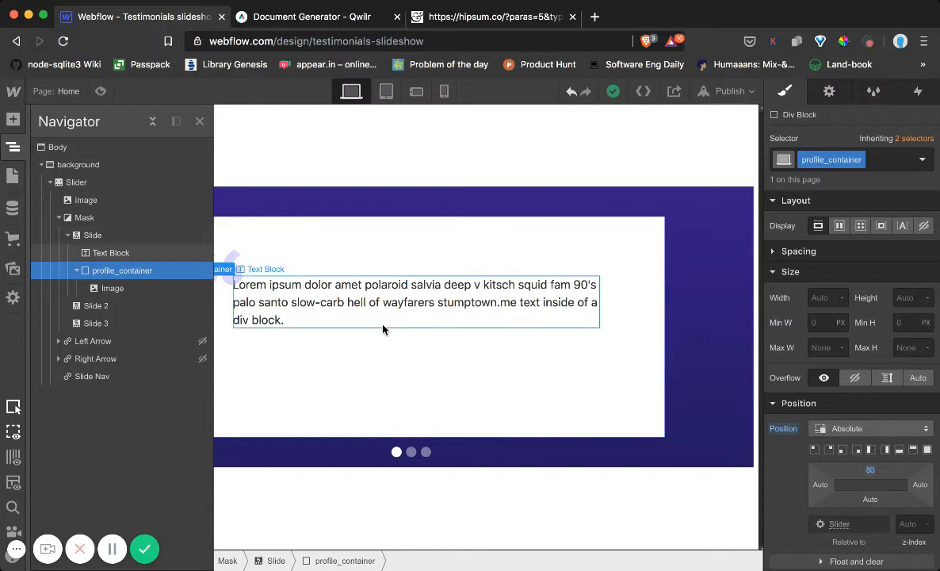
click(118, 288)
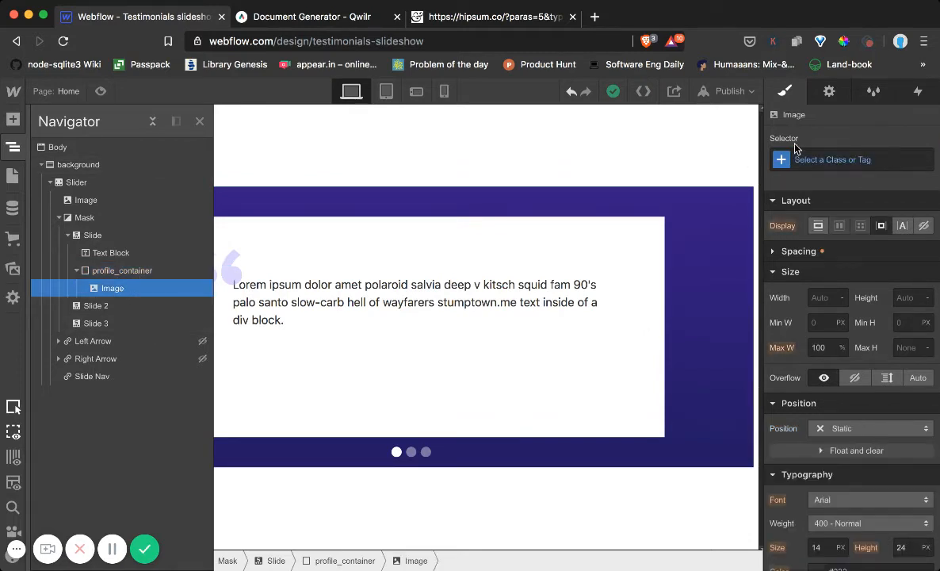
click(821, 159)
text(profil)
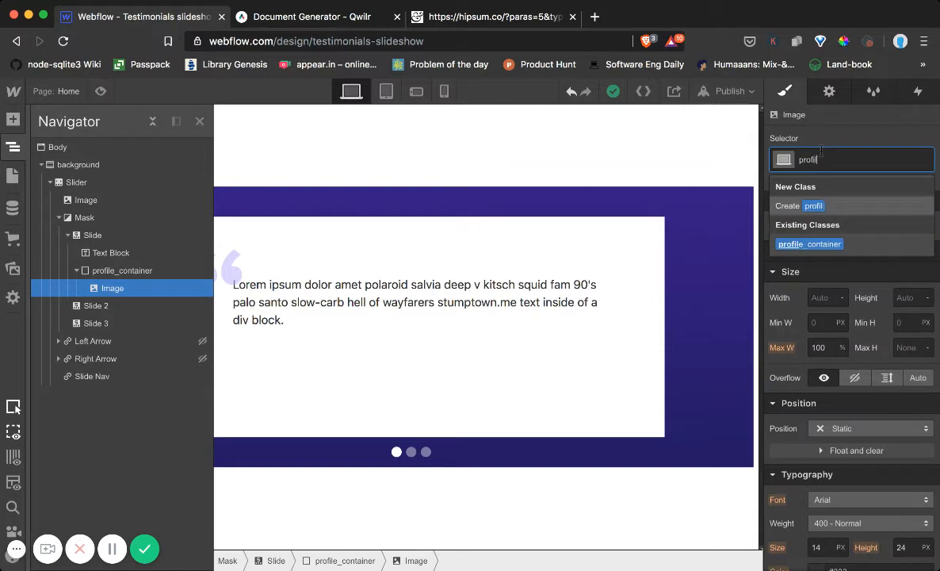
text(e_image)
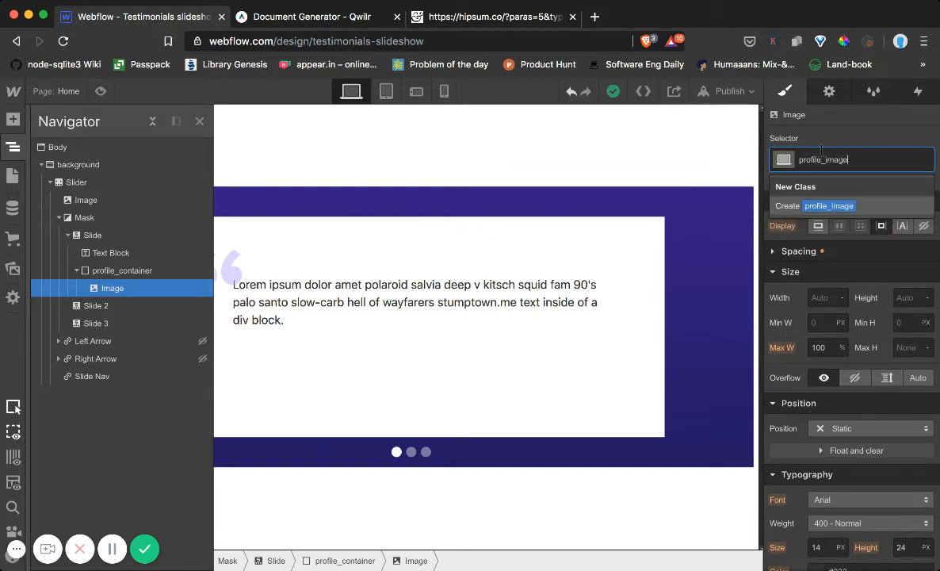
key(Return)
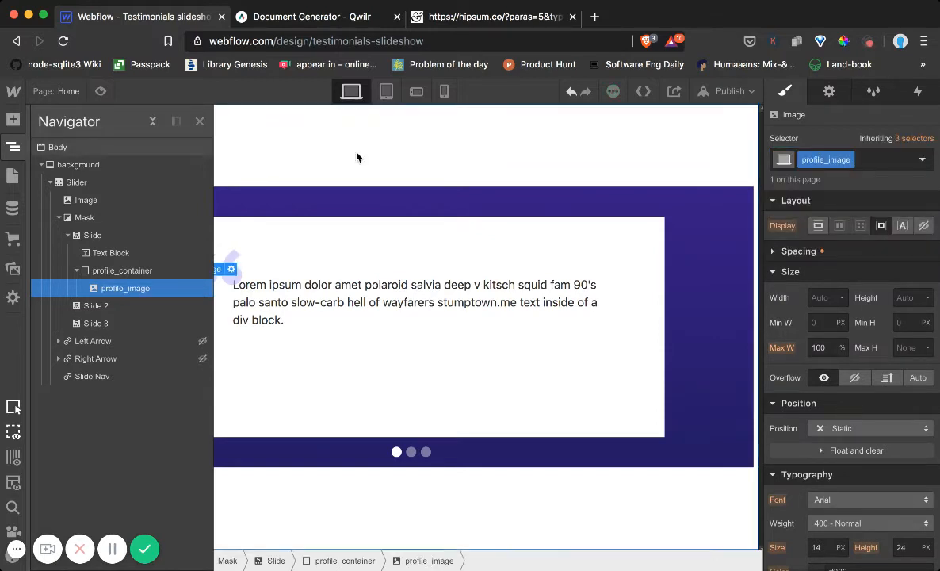
click(13, 119)
scroll(78, 314, down, 5)
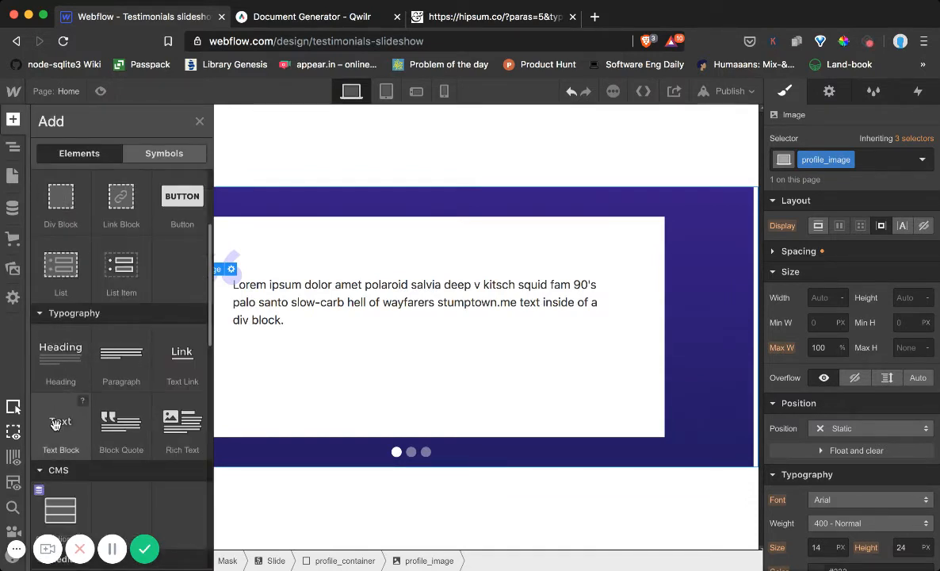
drag(91, 413, 867, 252)
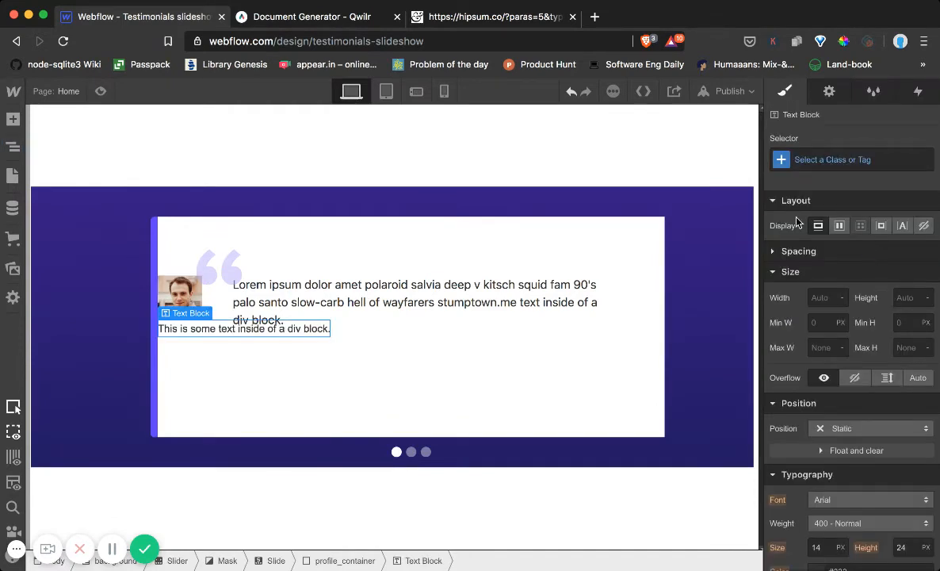
click(13, 148)
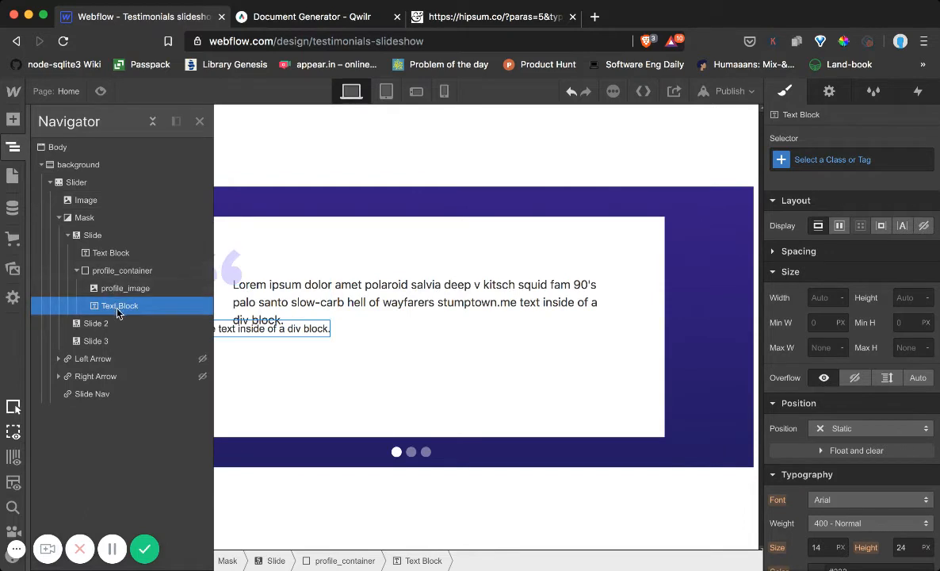
key(Delete)
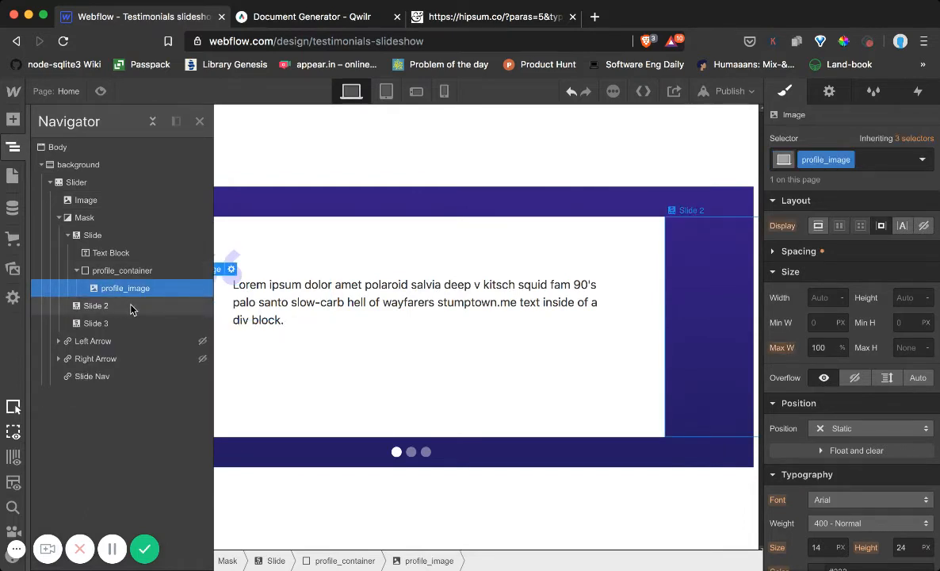
Check the Qwilr testimonial's author layout, and add a div block with the class profile below the portrait inside profile_container
click(12, 120)
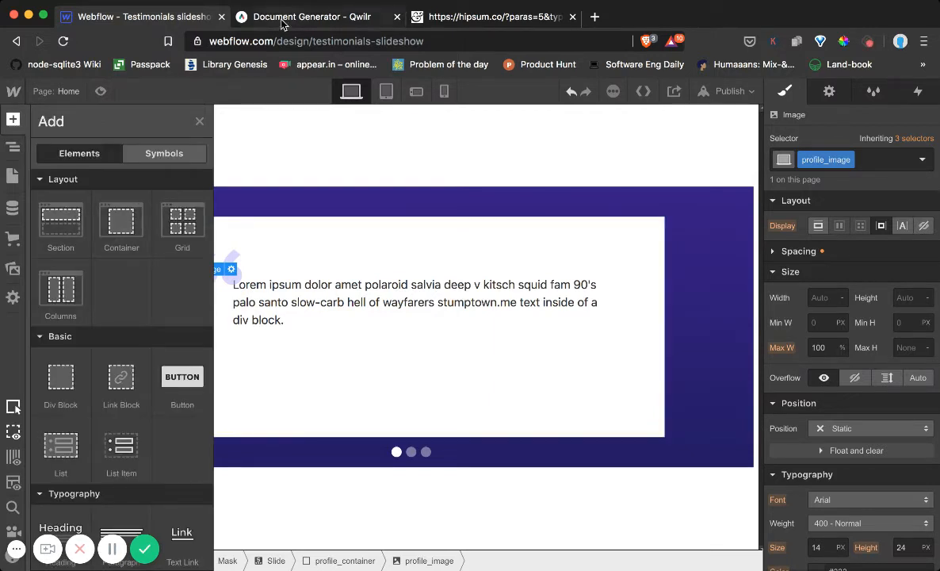
click(387, 16)
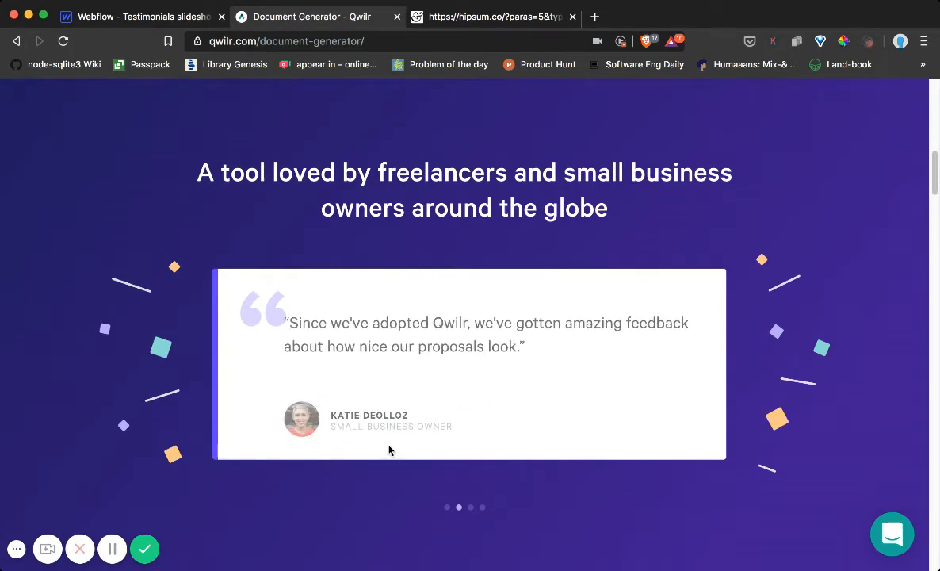
click(133, 15)
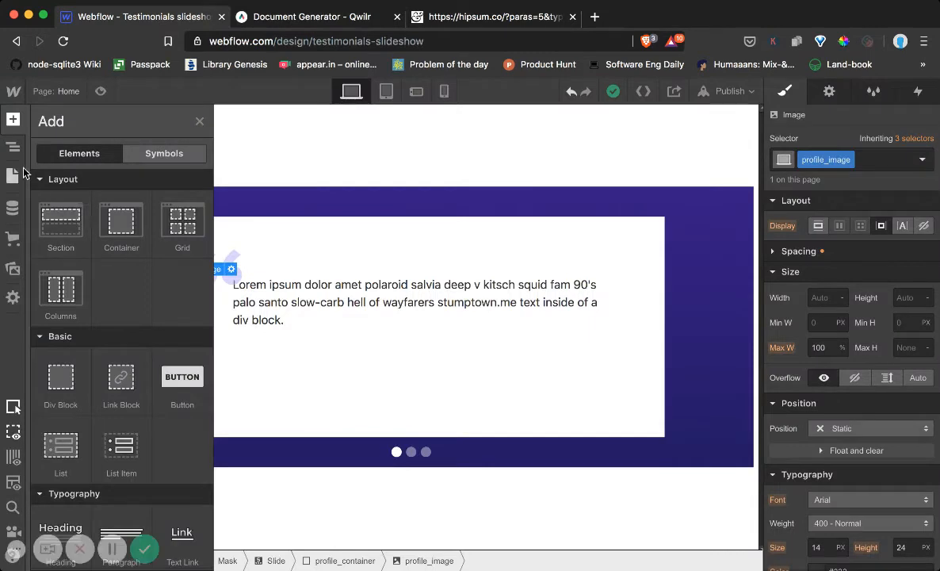
scroll(135, 339, down, 5)
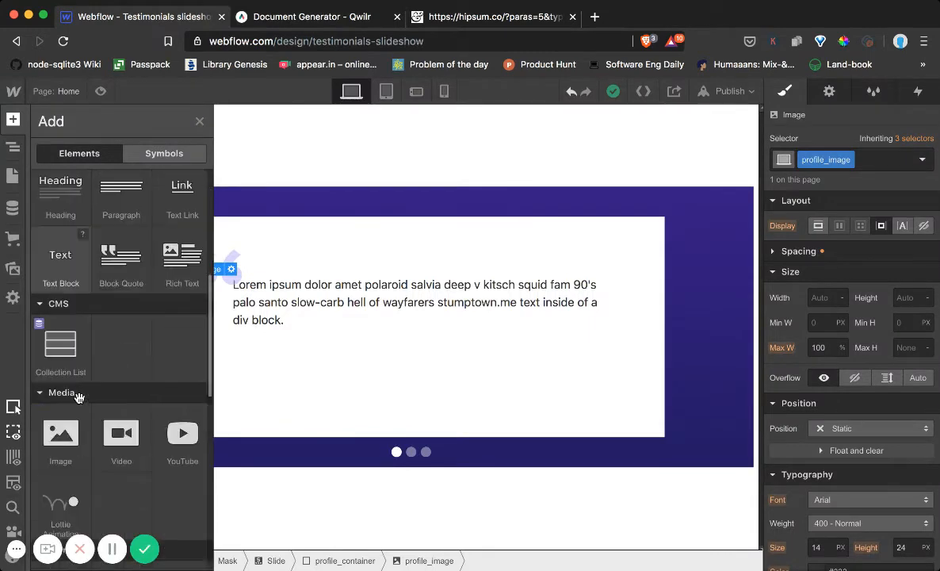
scroll(85, 385, up, 5)
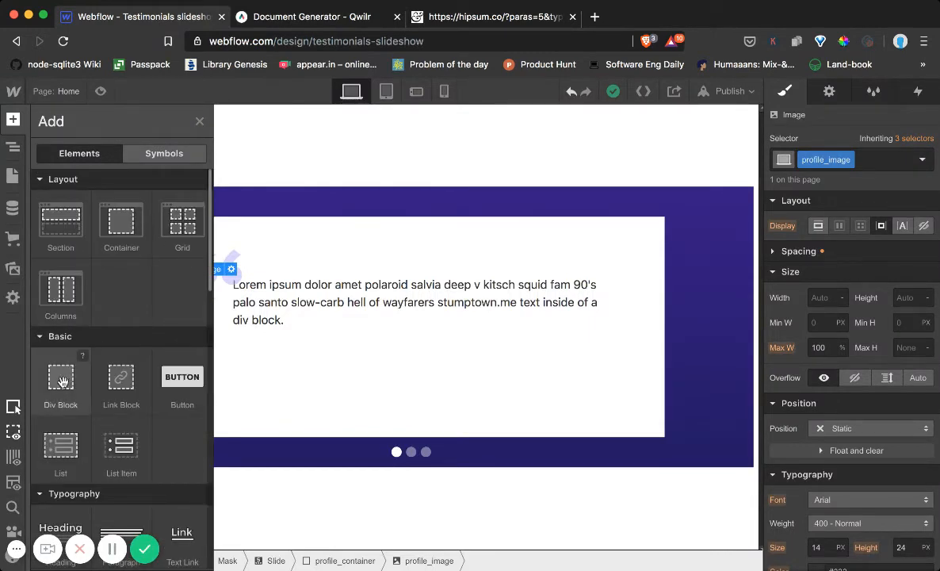
drag(60, 352, 840, 247)
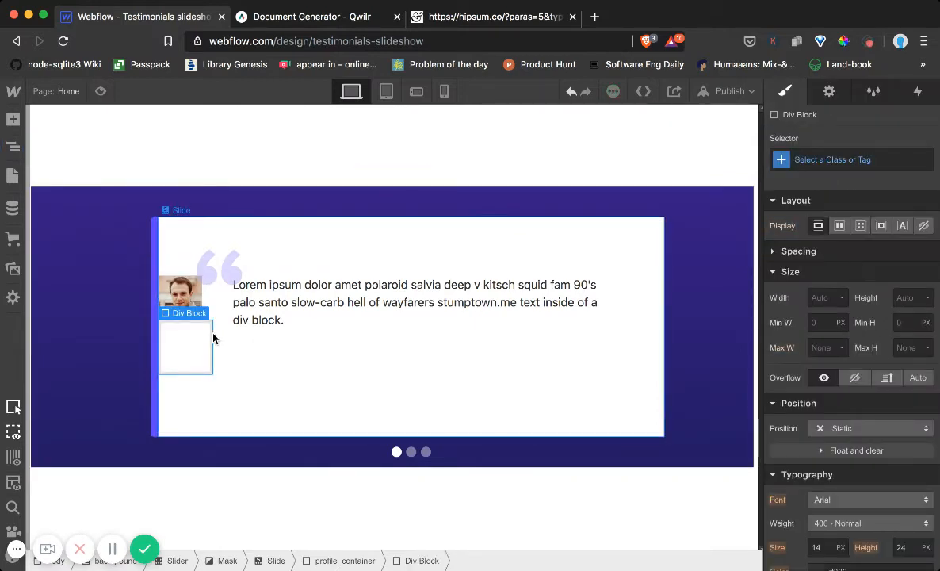
click(832, 154)
text(profile)
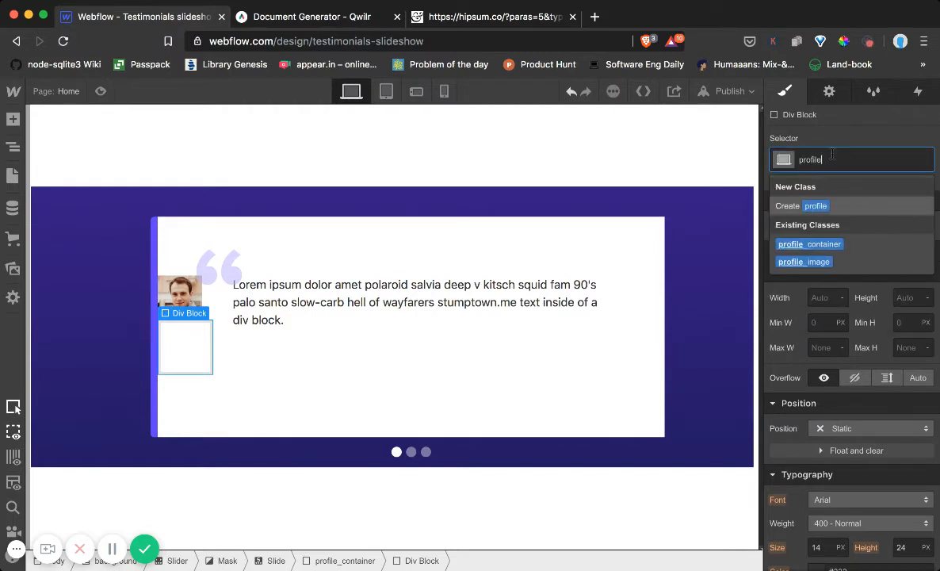
key(Return)
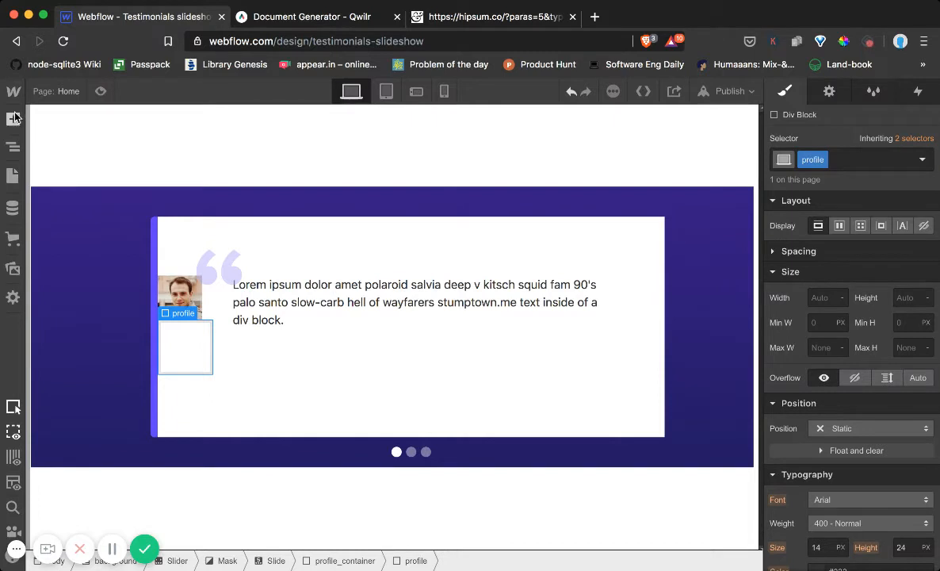
Add a text block inside the profile div and give it the new class name
click(18, 122)
scroll(66, 396, down, 5)
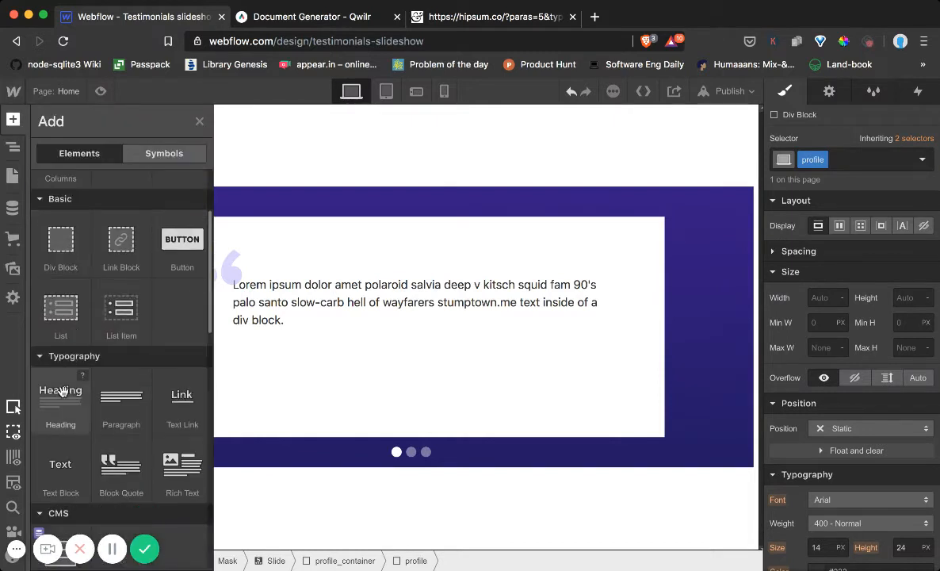
drag(64, 441, 810, 247)
click(826, 158)
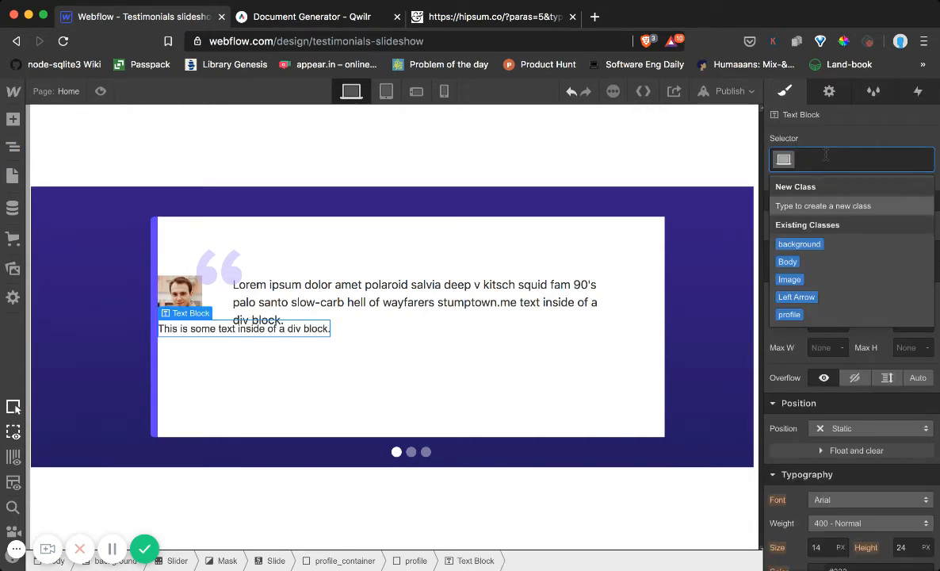
text(name)
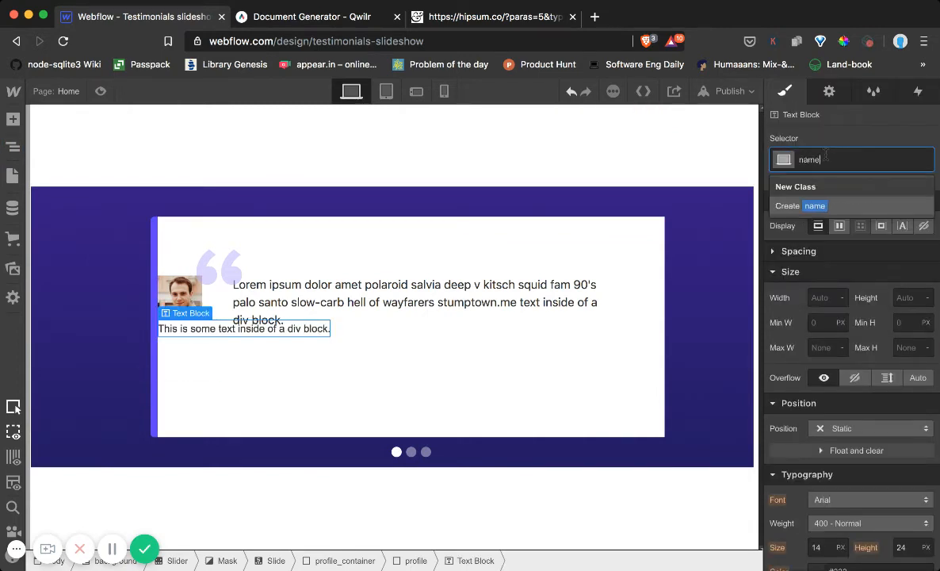
key(Return)
Add a second text block below the first in the profile div and give it the new class title
click(13, 119)
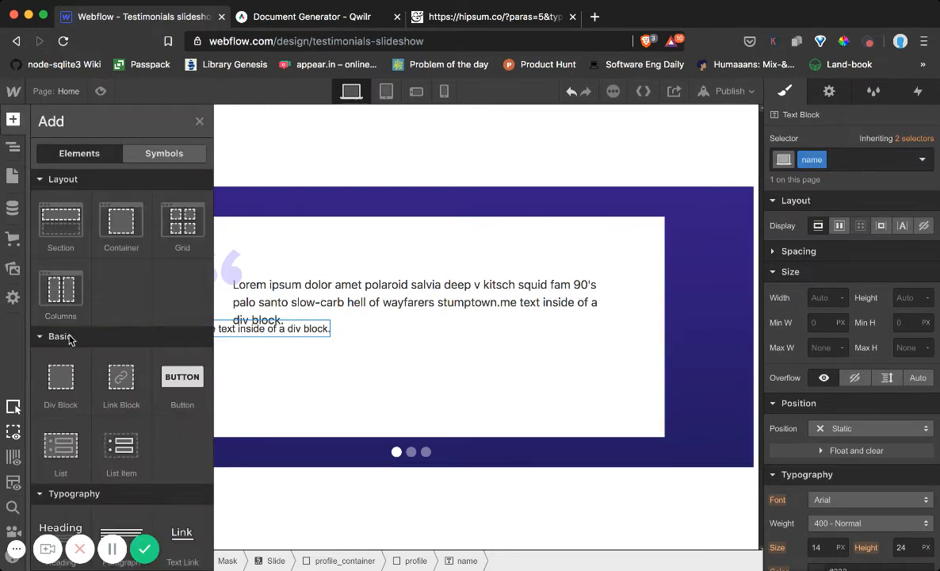
scroll(70, 310, down, 3)
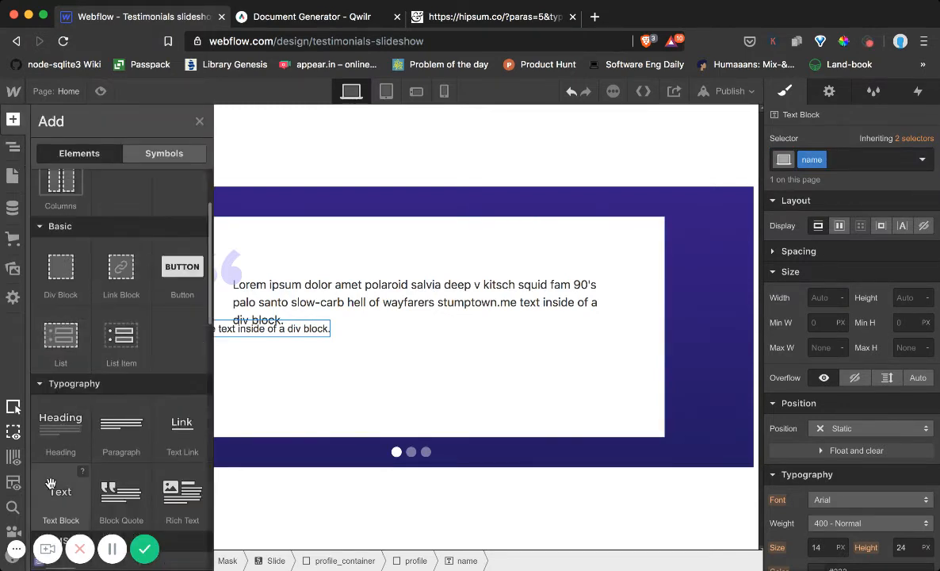
drag(50, 483, 878, 280)
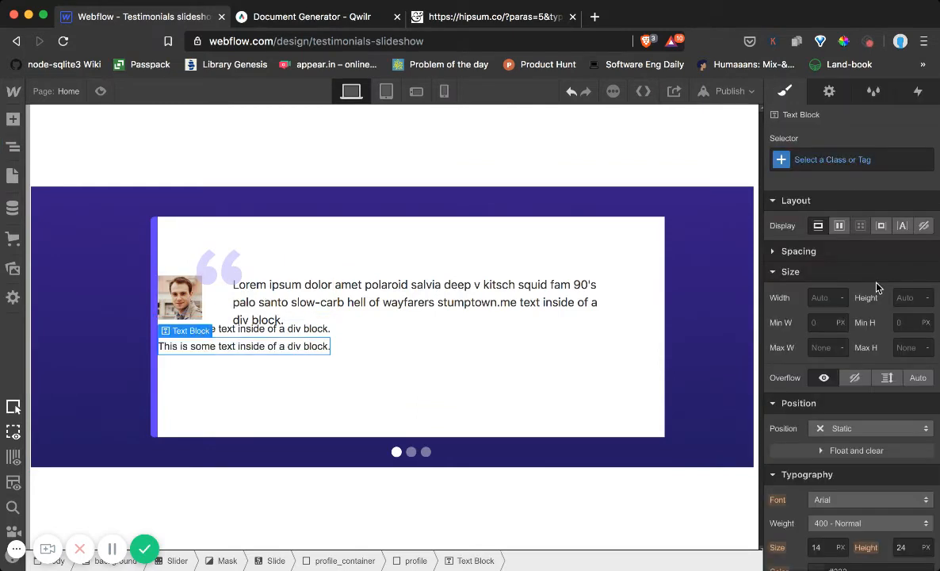
click(813, 161)
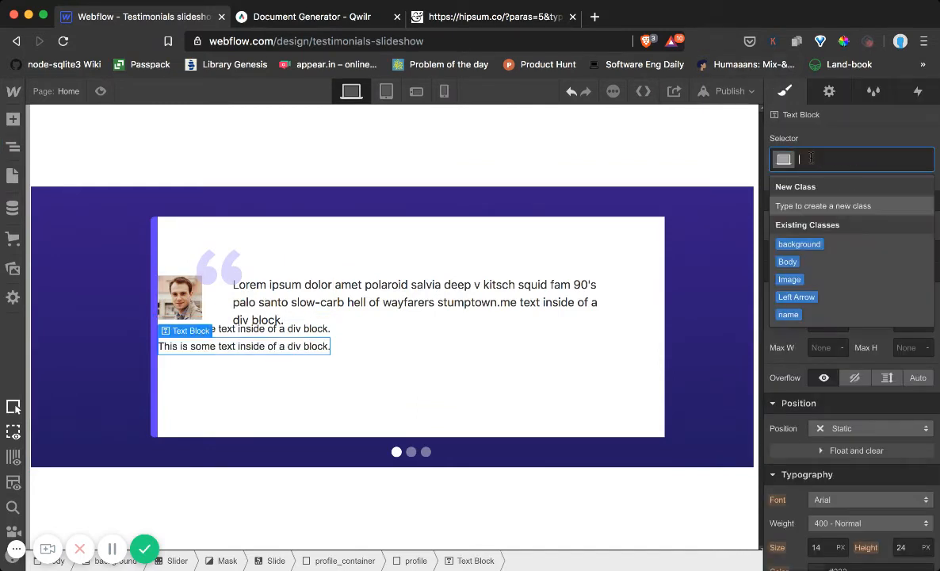
text(title)
key(Return)
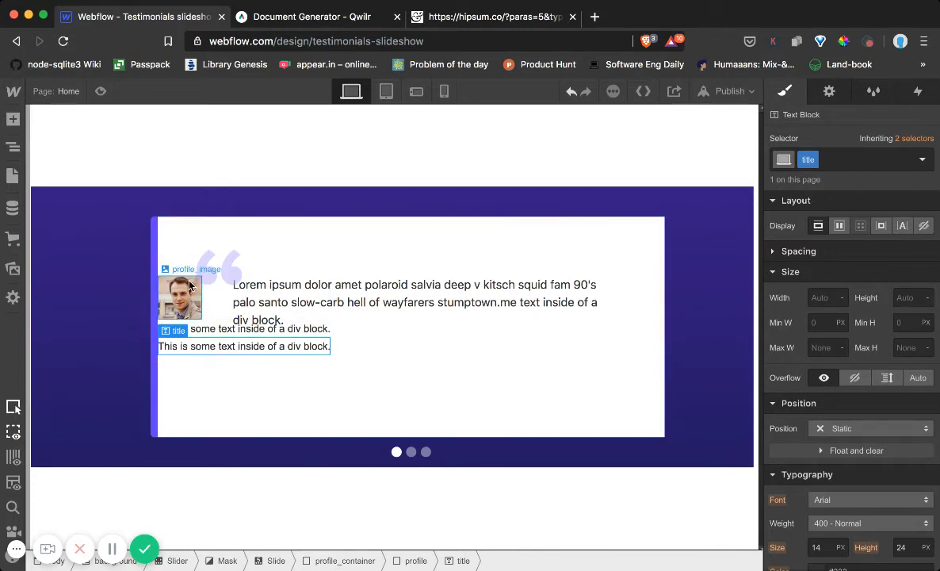
Offset the absolutely positioned profile_container 176 px from the top and 55 px from the left of the slider
click(14, 146)
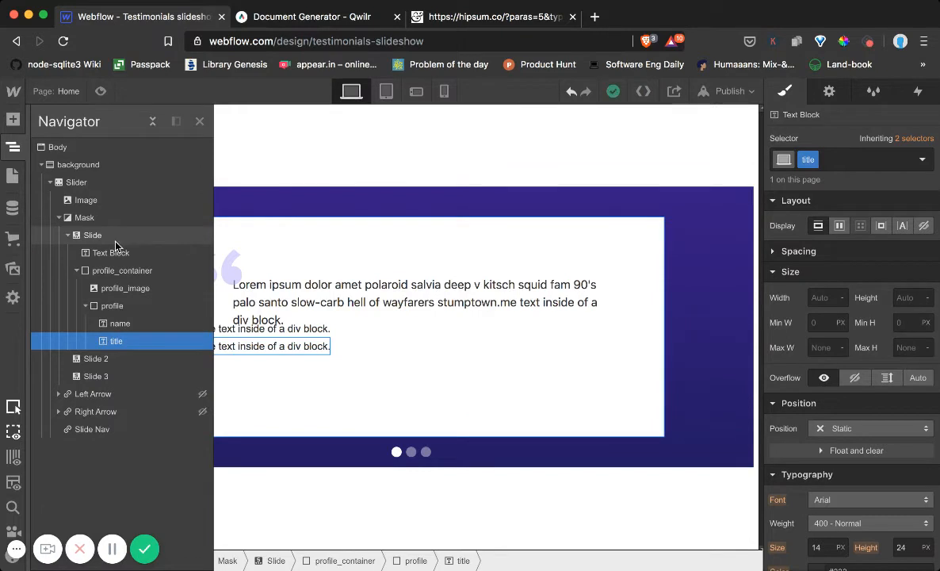
click(167, 271)
scroll(872, 324, down, 2)
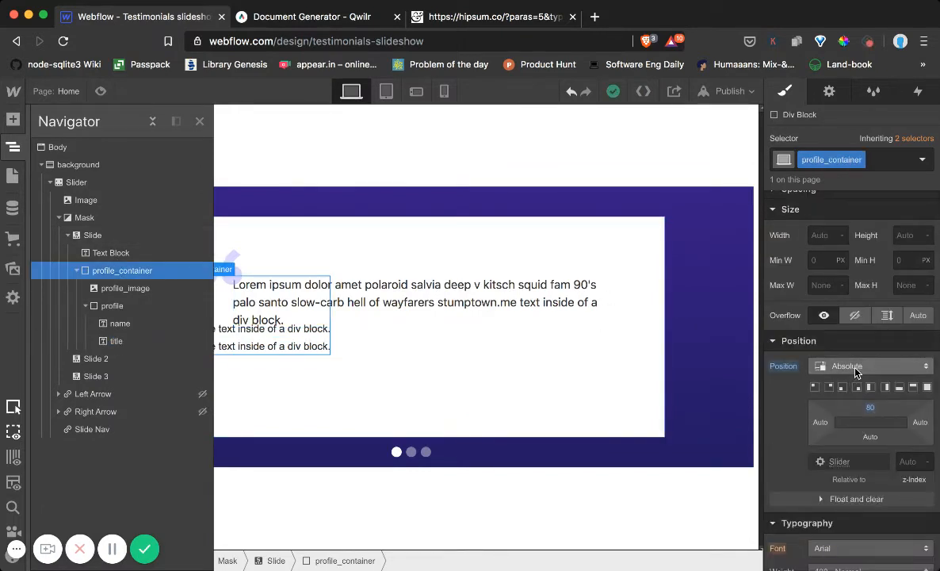
drag(871, 407, 650, 390)
click(198, 122)
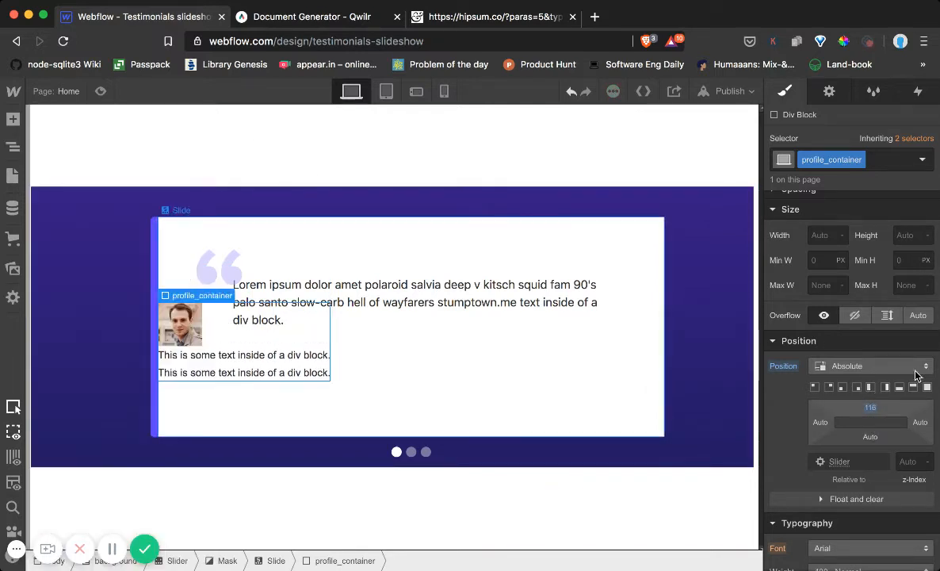
drag(871, 412, 873, 460)
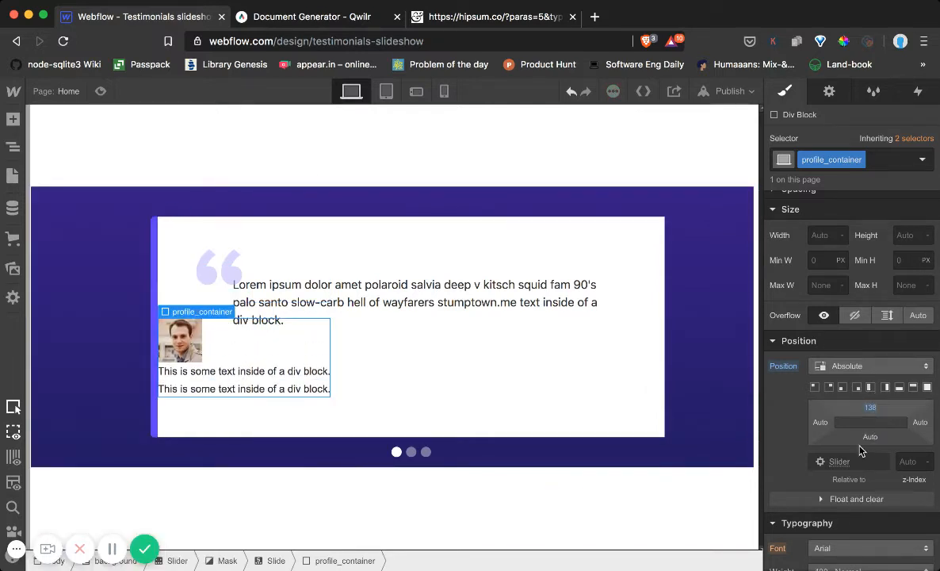
drag(821, 423, 888, 485)
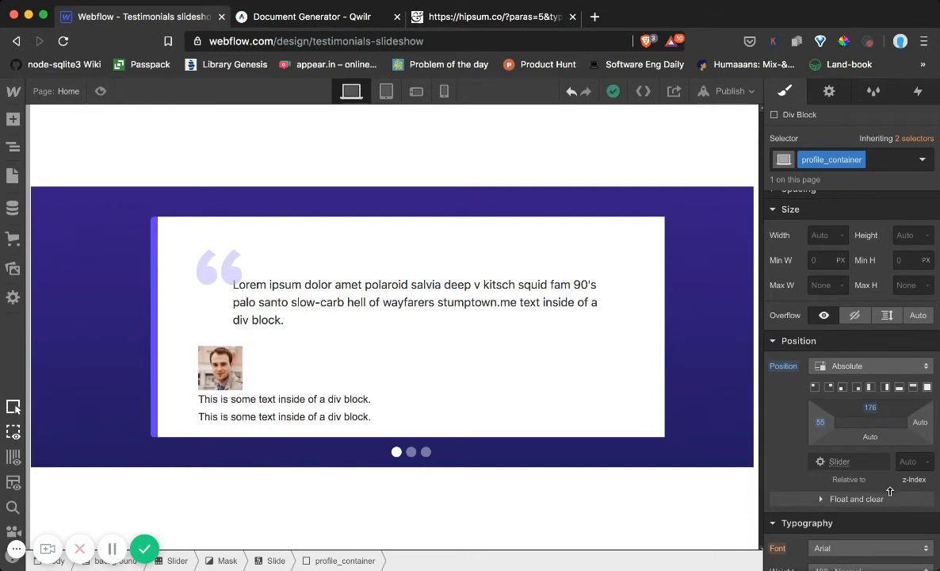
Round the profile_image portrait into a circle with a 100 px border radius
click(232, 362)
scroll(803, 443, down, 5)
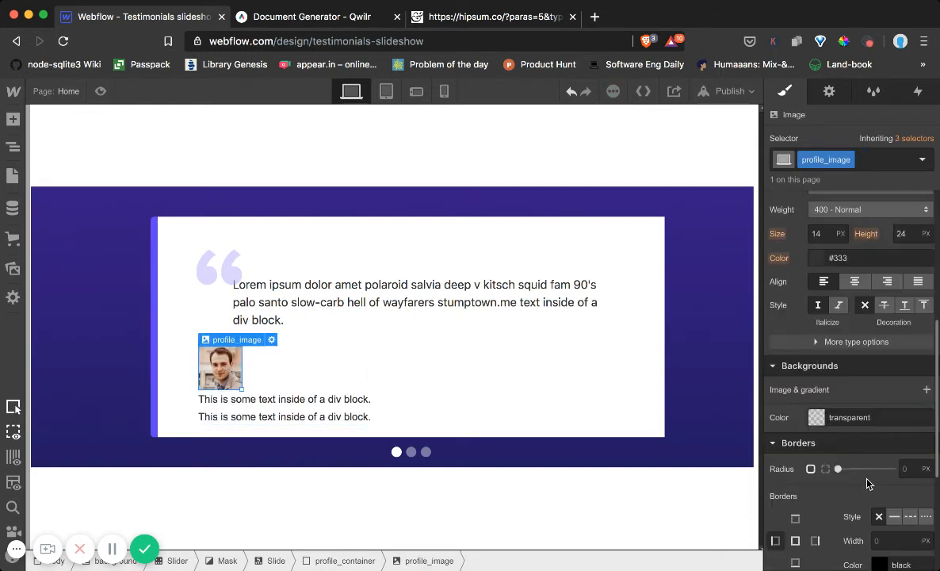
scroll(884, 445, down, 2)
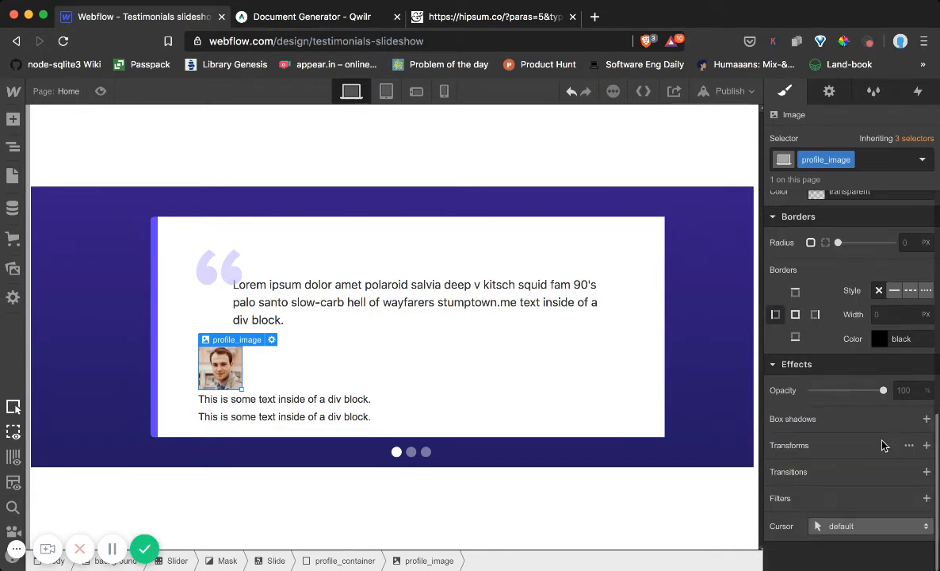
scroll(834, 423, up, 1)
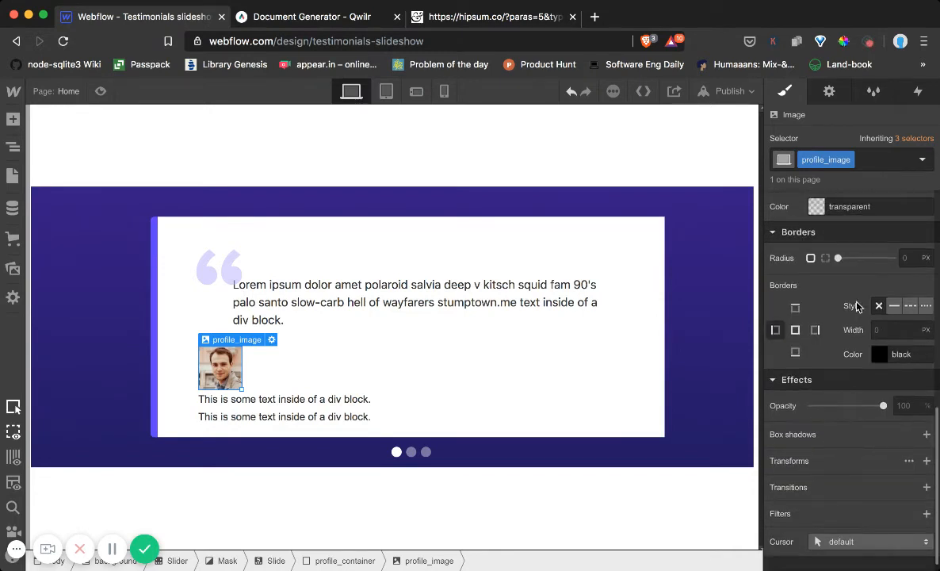
click(902, 257)
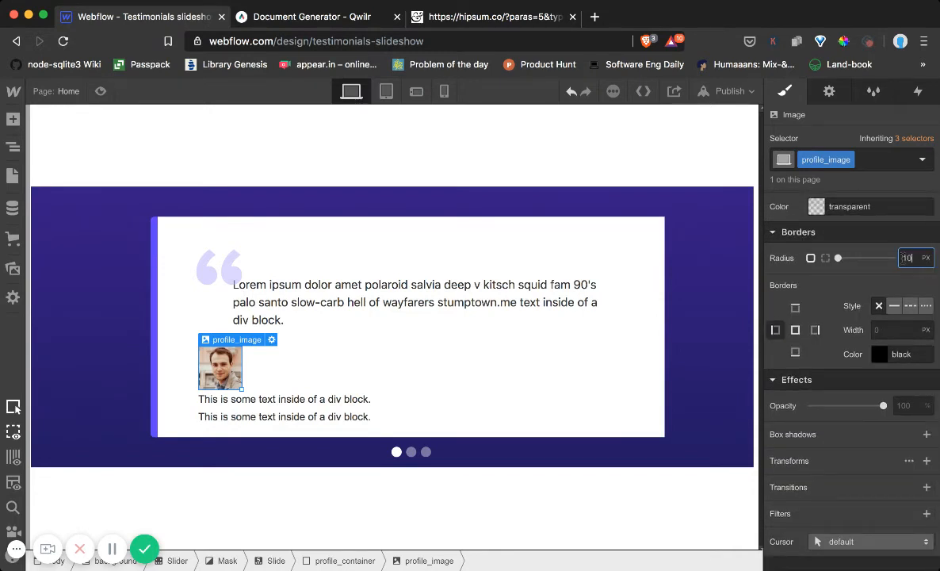
text(100)
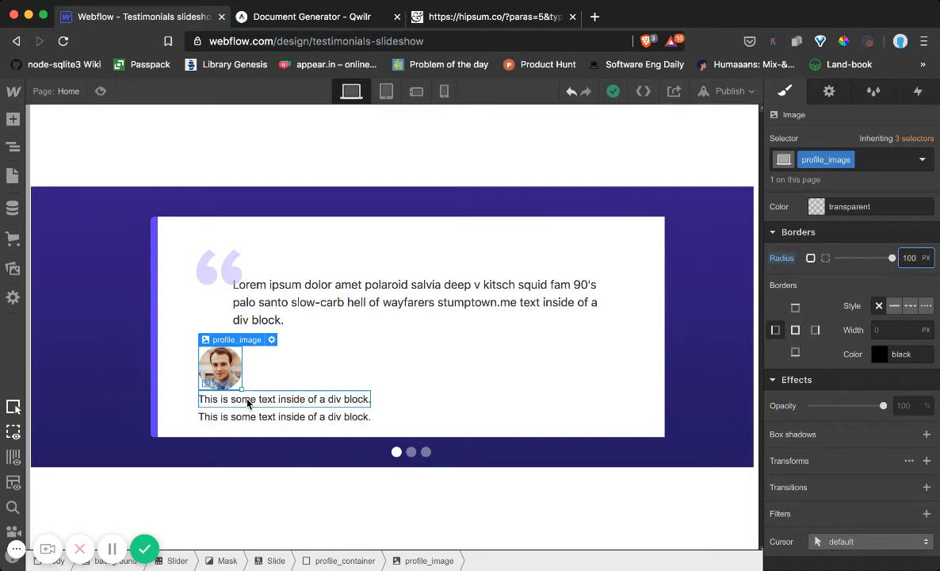
Set the display of the profile div inside profile_container to inline-block so it sits beside the portrait
click(13, 146)
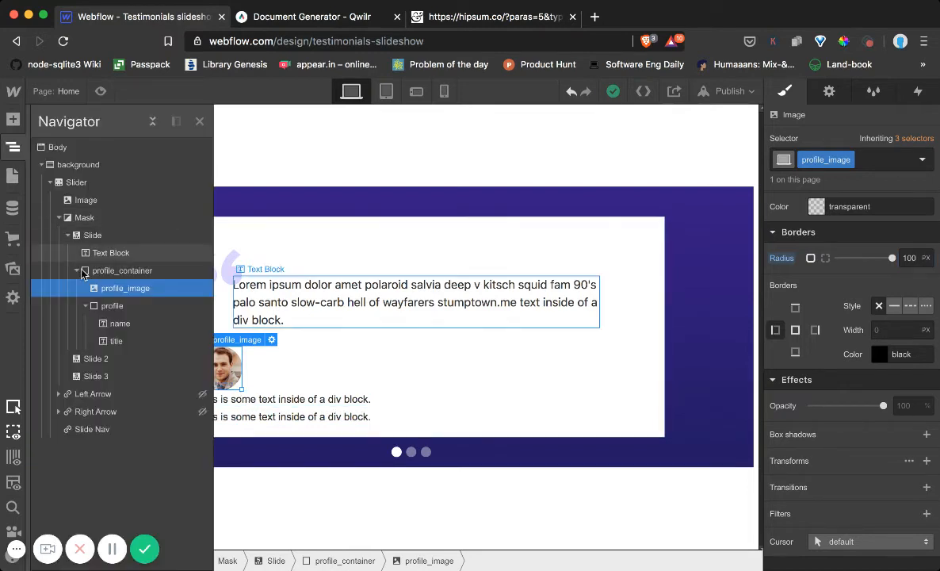
click(128, 273)
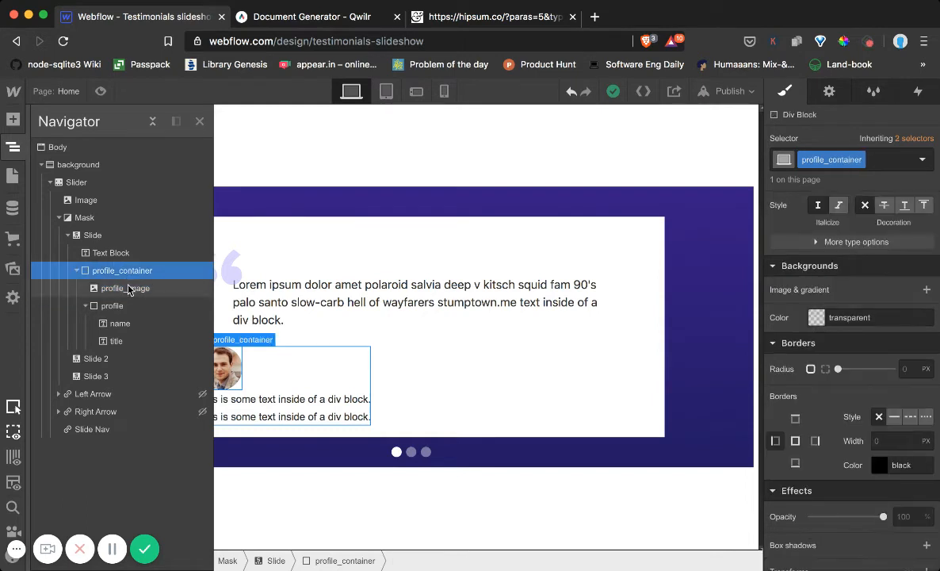
click(128, 290)
click(112, 305)
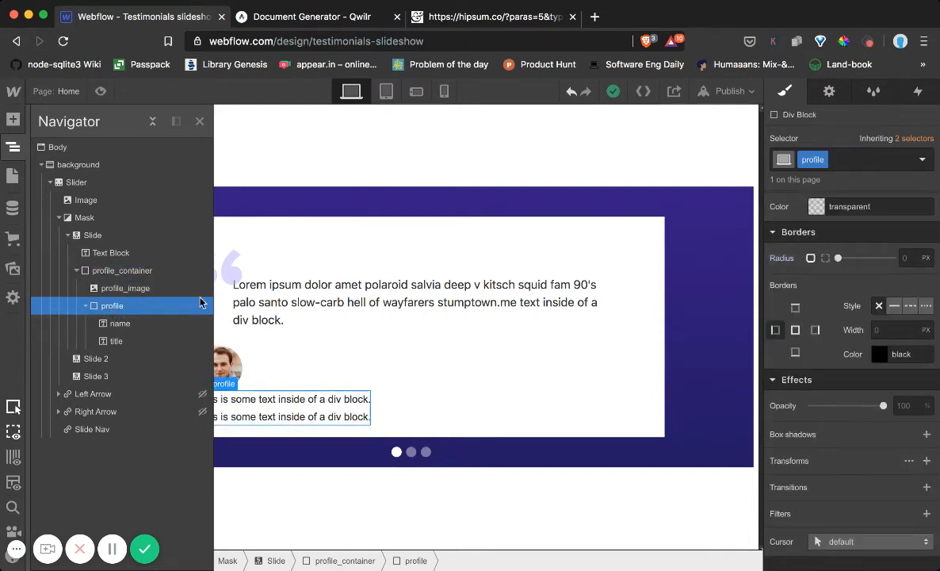
scroll(879, 280, up, 10)
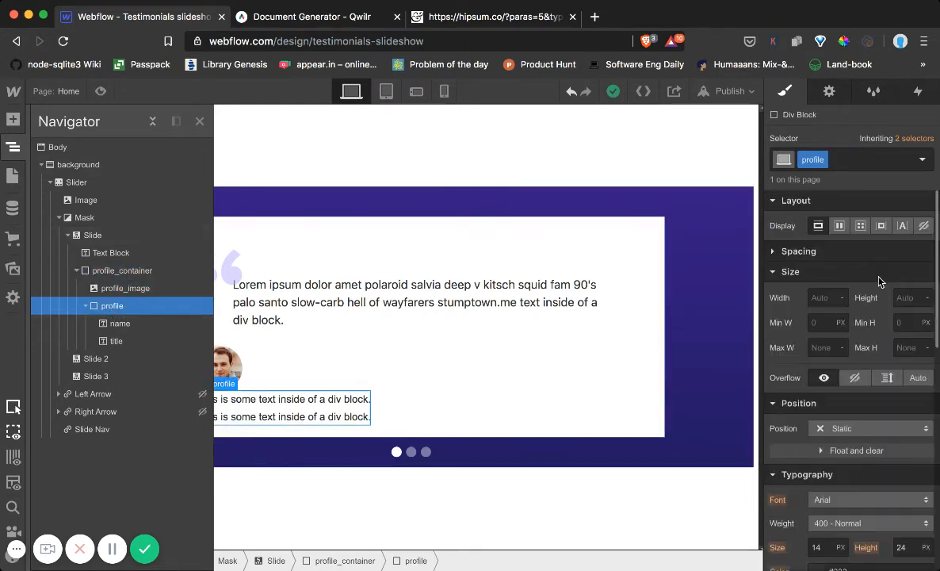
click(882, 227)
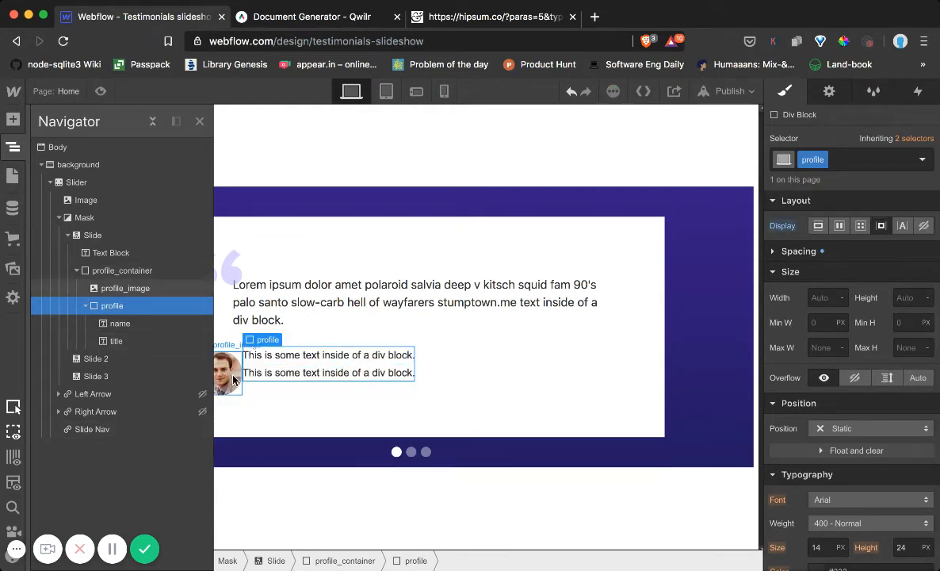
Replace the name block's placeholder text with the author's first name and the title block's with Independent Business Owner
double_click(268, 355)
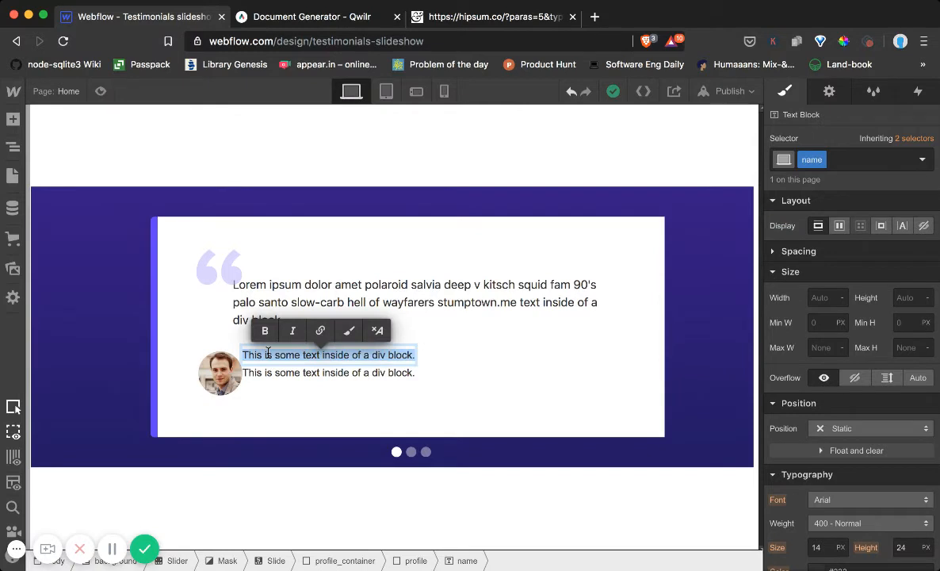
text(Andrew)
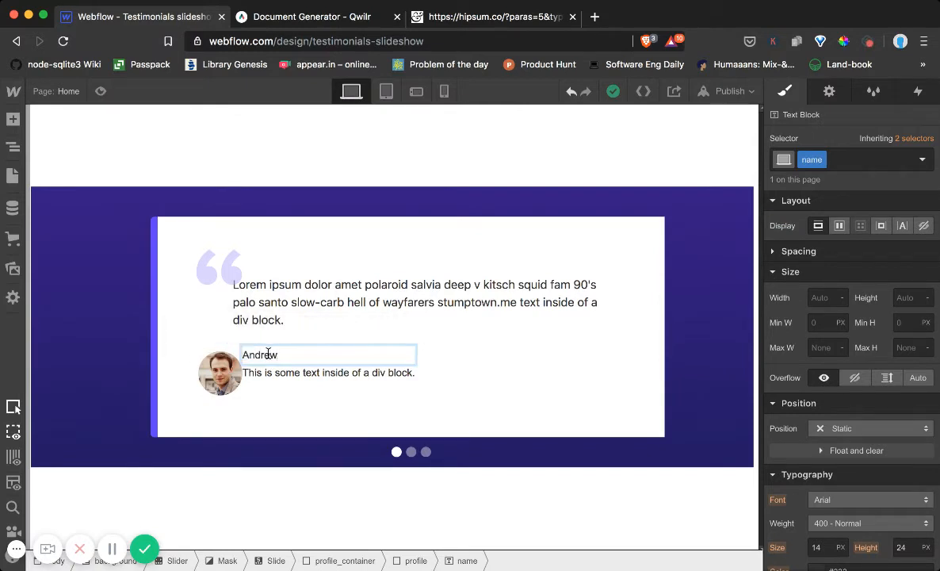
double_click(279, 370)
click(278, 370)
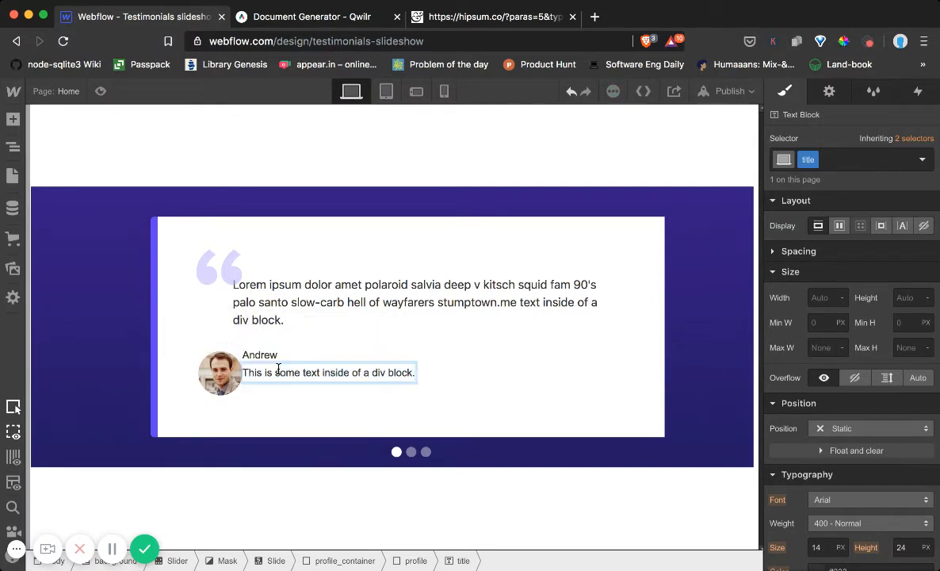
triple_click(278, 370)
text(Indepen)
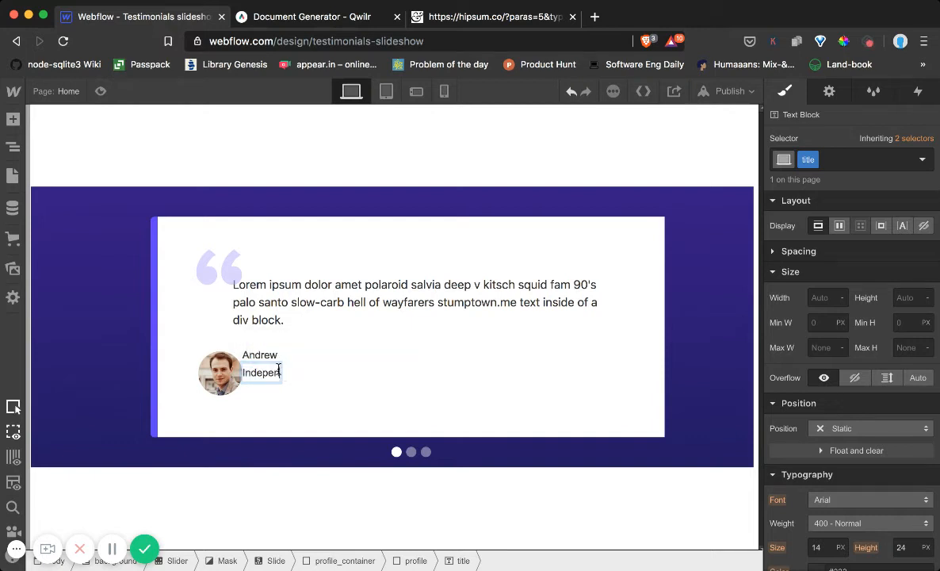
text(dent Busines)
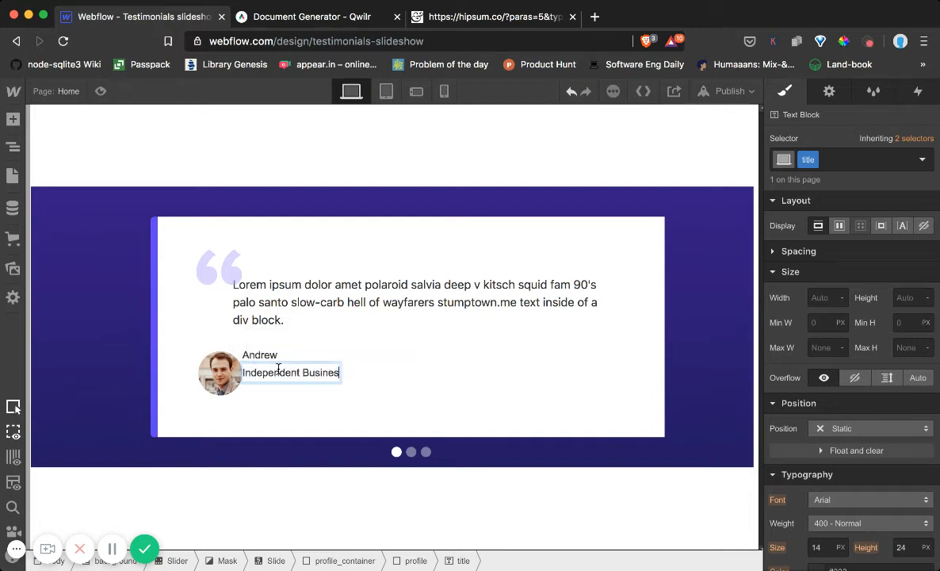
text(s Owner)
click(377, 346)
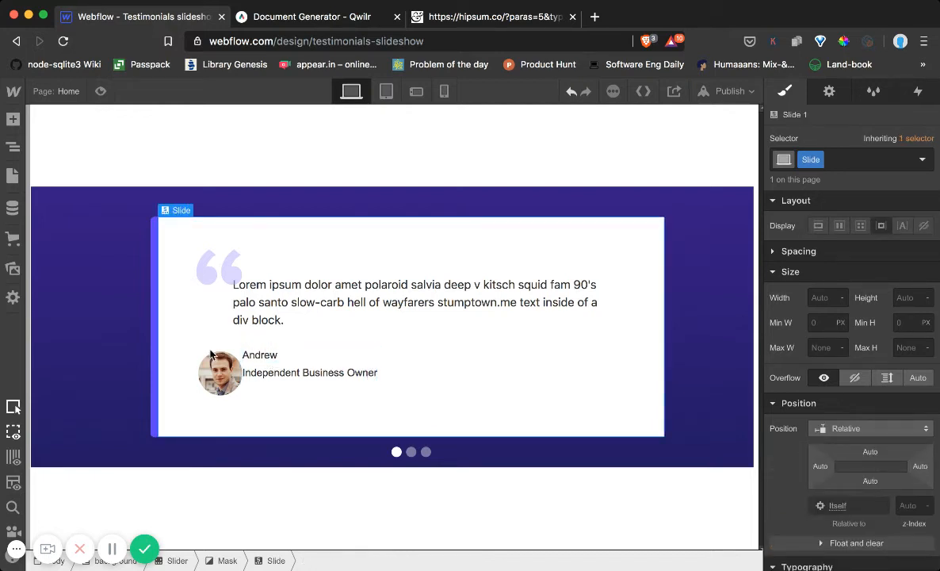
Give the profile div relative positioning and shift it slightly down and to the right, away from the portrait
click(12, 147)
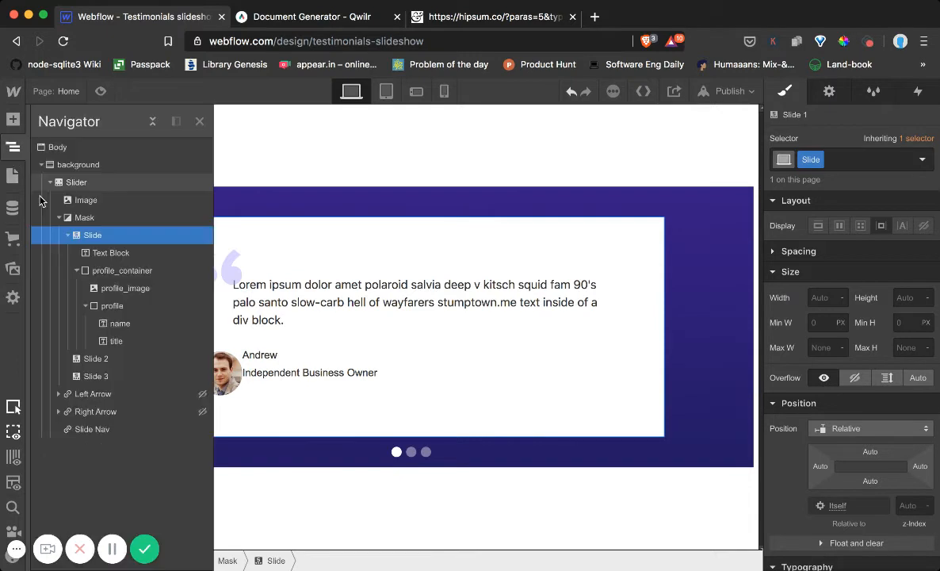
click(127, 306)
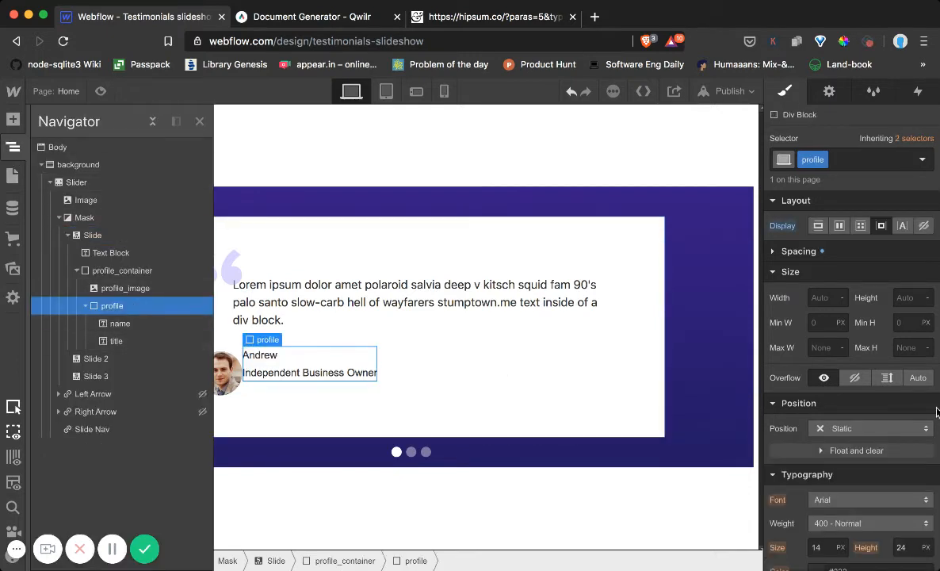
click(841, 429)
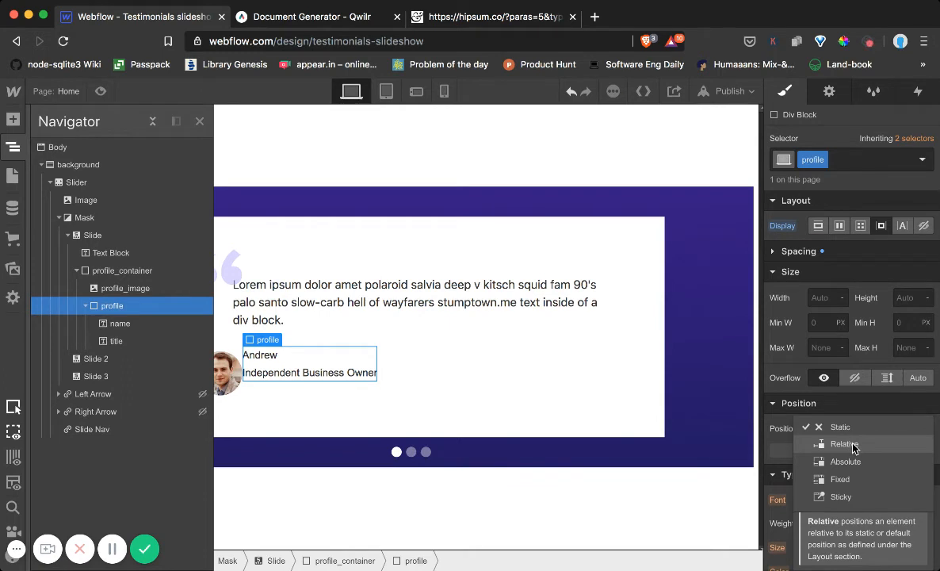
click(845, 444)
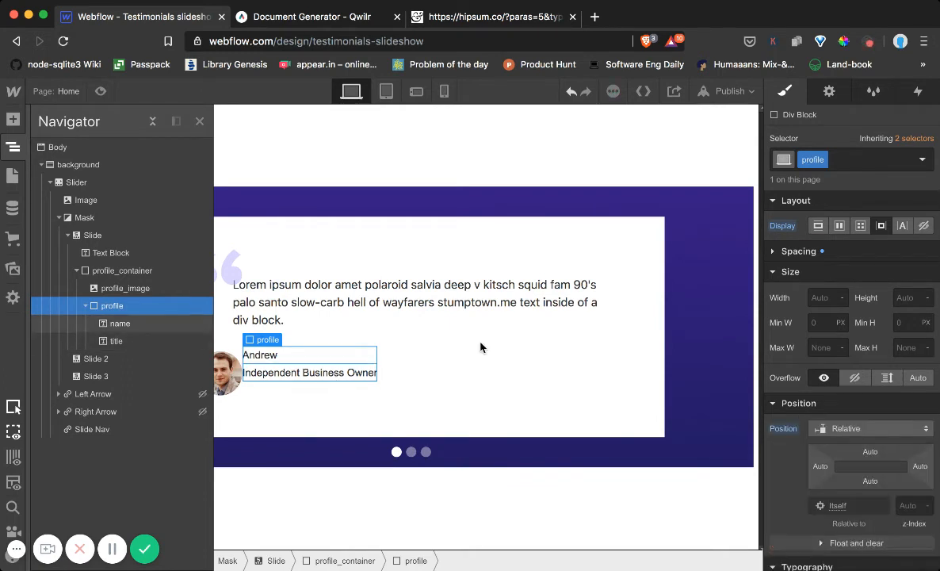
drag(870, 451, 858, 471)
Offset profile_container 100 px from the left and move it further down, leaving more space below the testimonial text
click(173, 271)
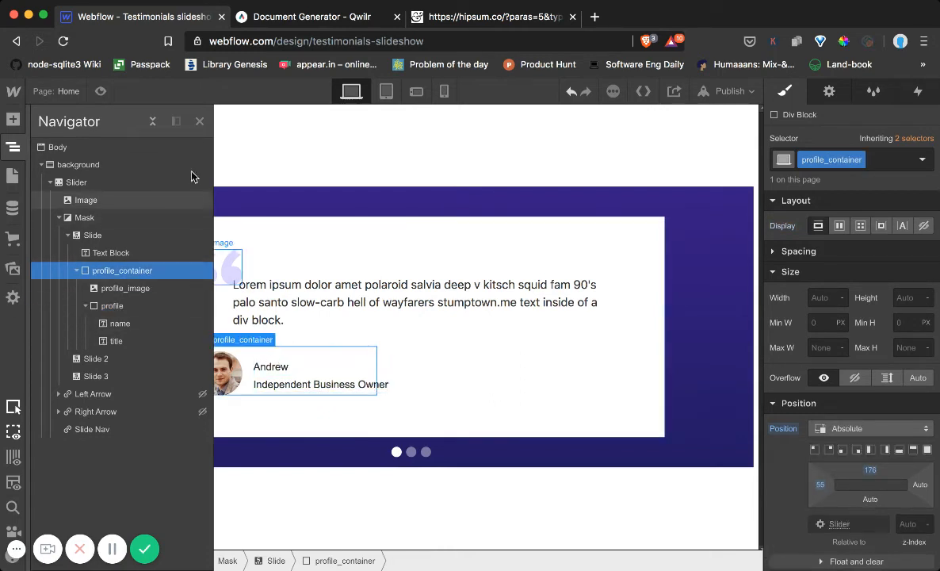
click(199, 122)
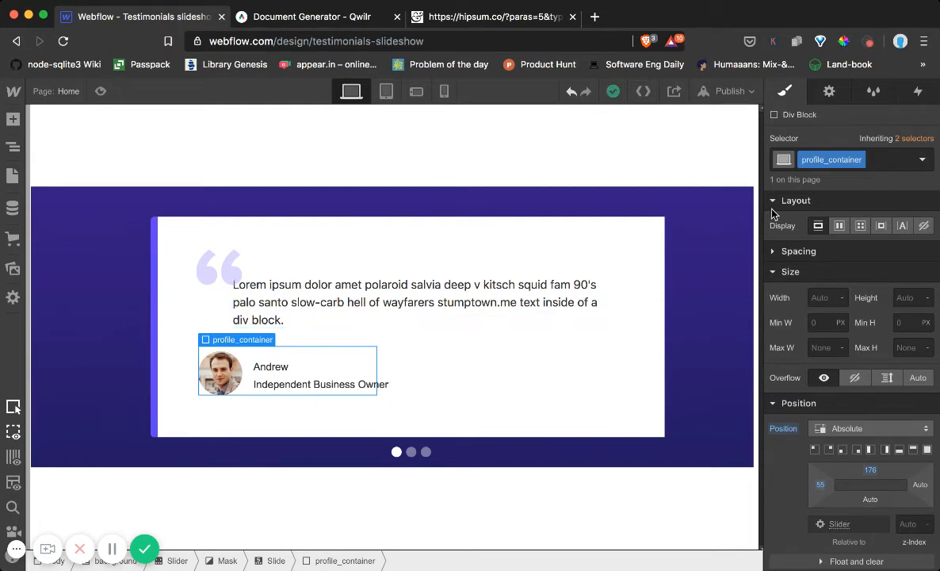
scroll(781, 400, down, 4)
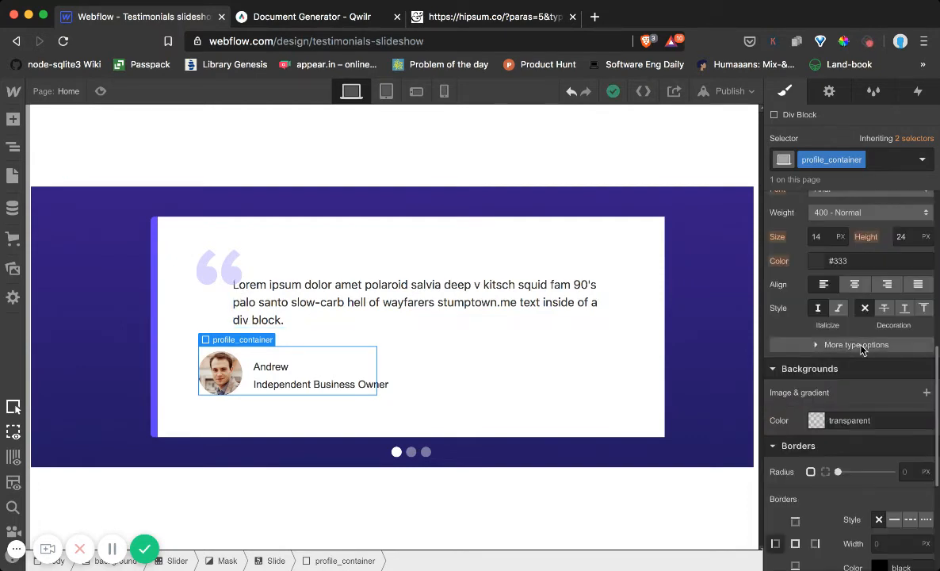
scroll(864, 357, up, 5)
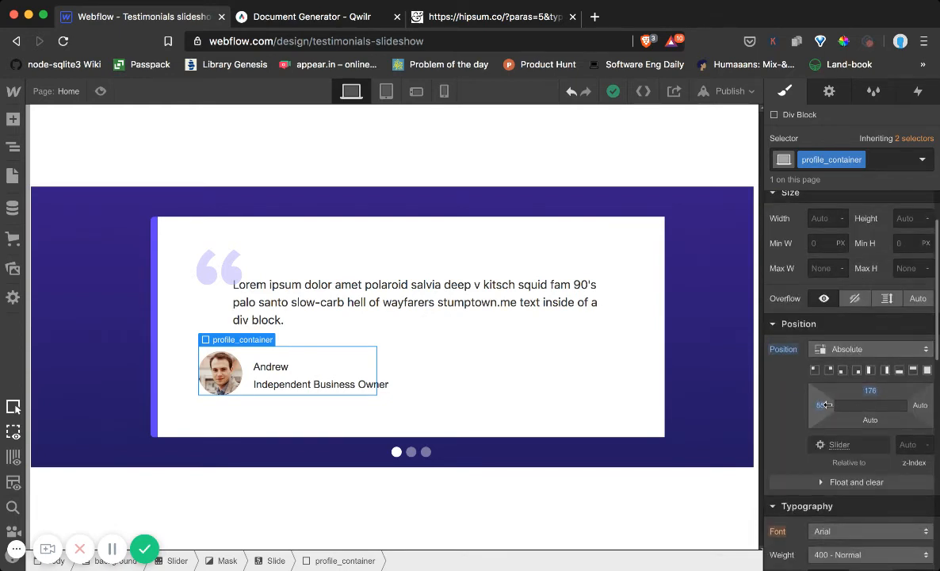
drag(819, 405, 927, 398)
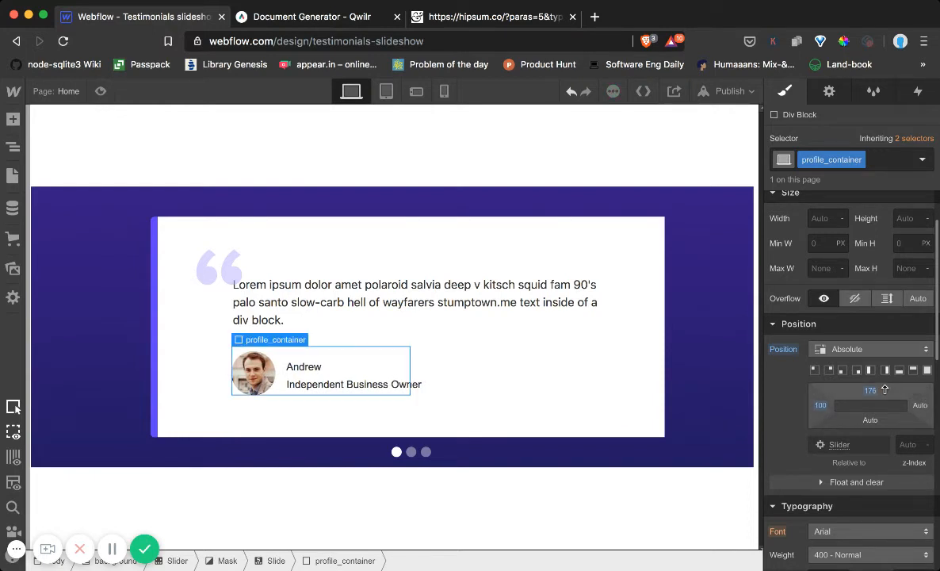
drag(870, 391, 869, 442)
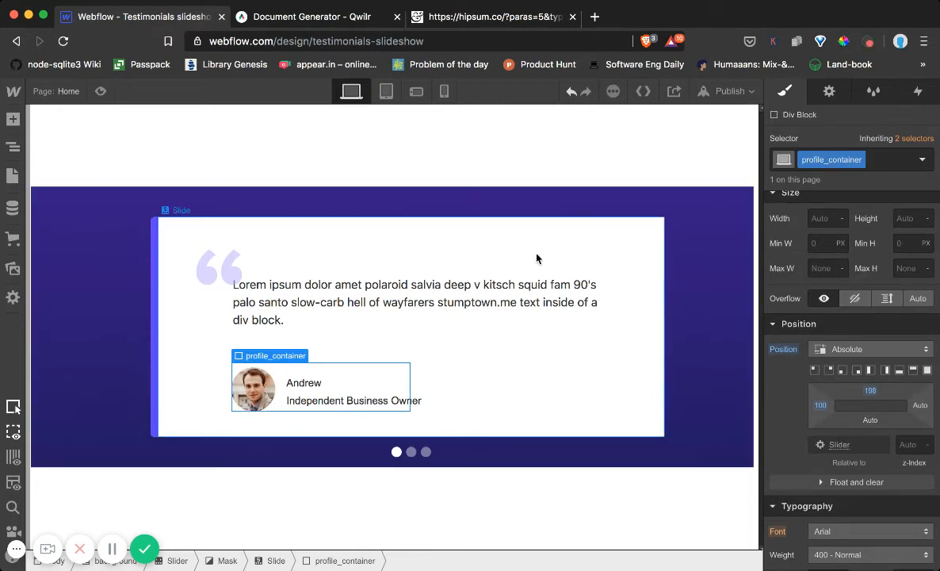
click(307, 304)
click(569, 410)
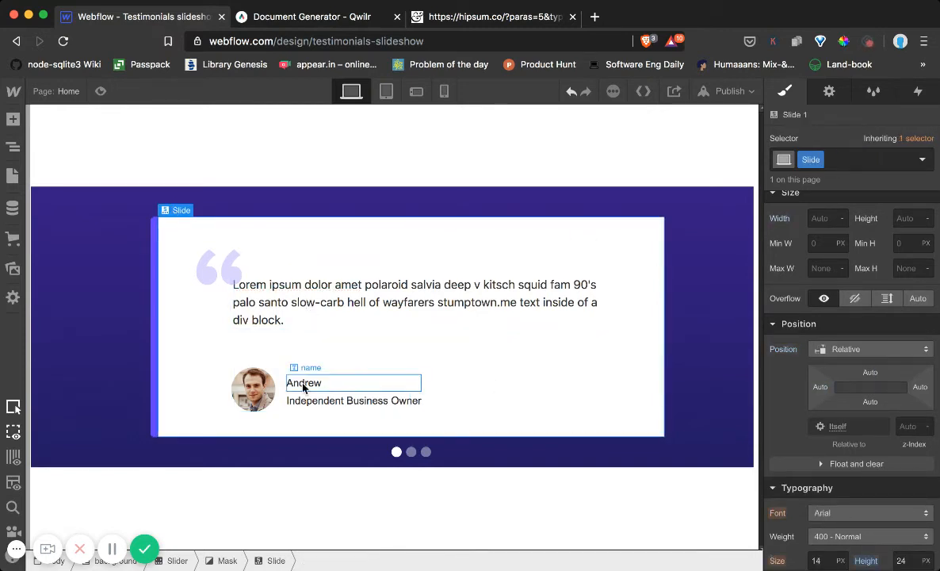
Style the author's name text in Lato with a 16 px size and 700 - Bold weight
click(303, 386)
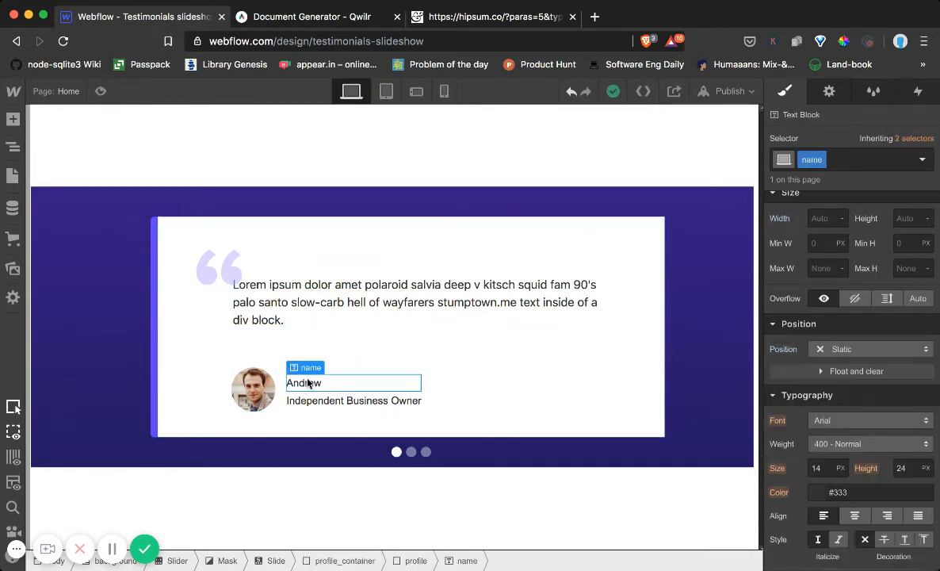
scroll(852, 399, down, 1)
click(853, 399)
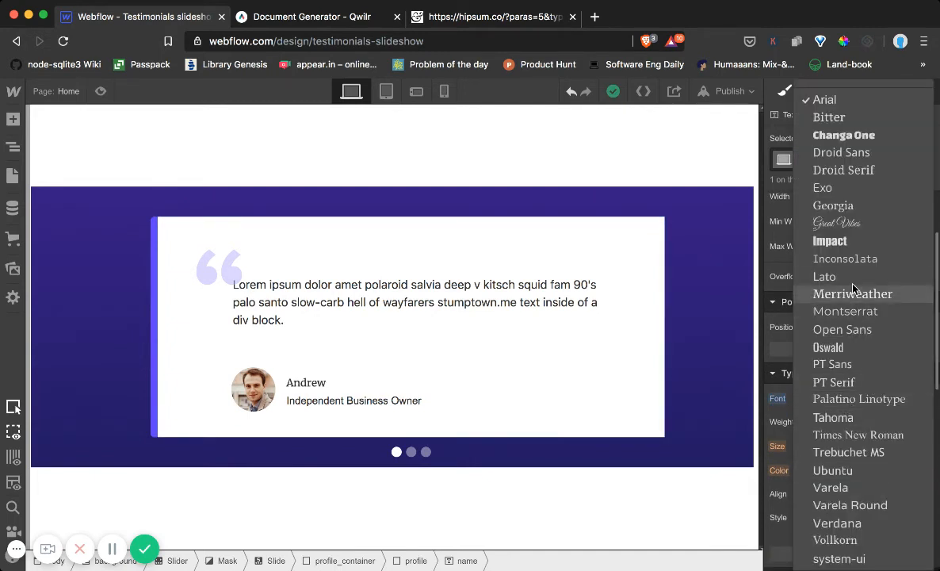
click(824, 276)
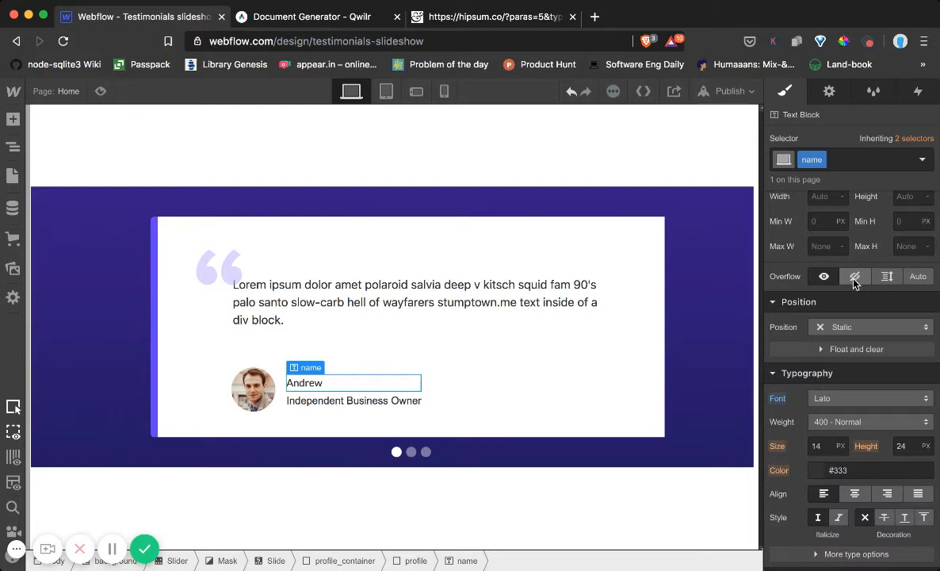
click(817, 446)
key(Up)
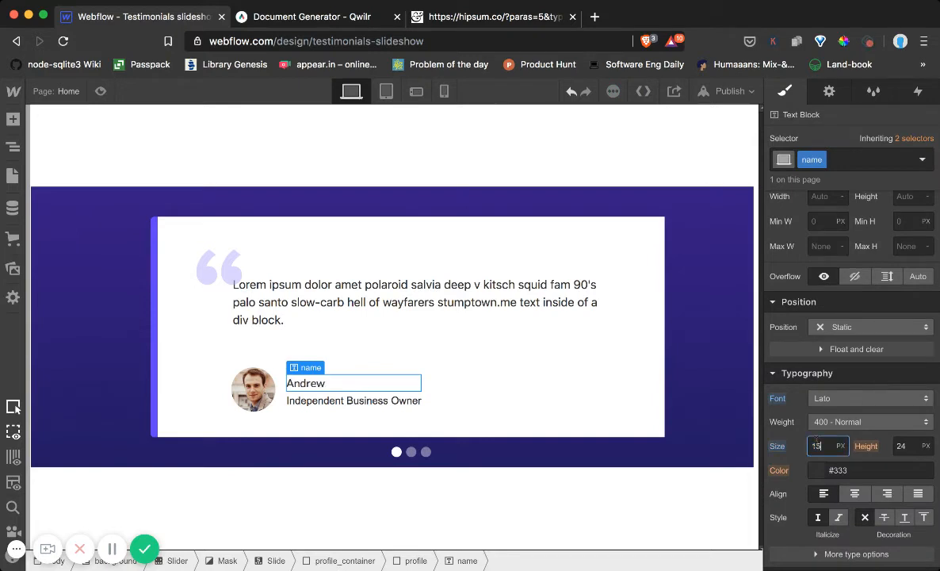
click(828, 422)
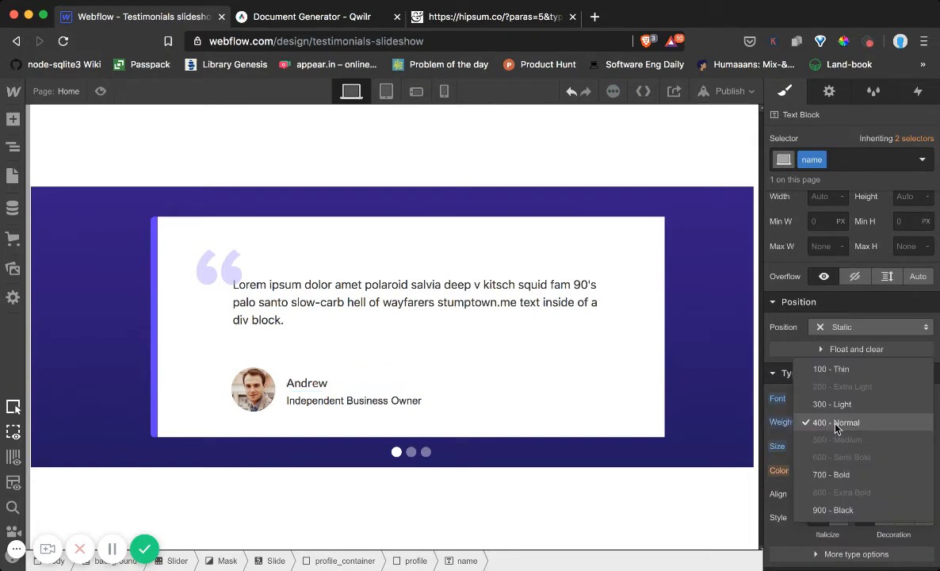
click(848, 478)
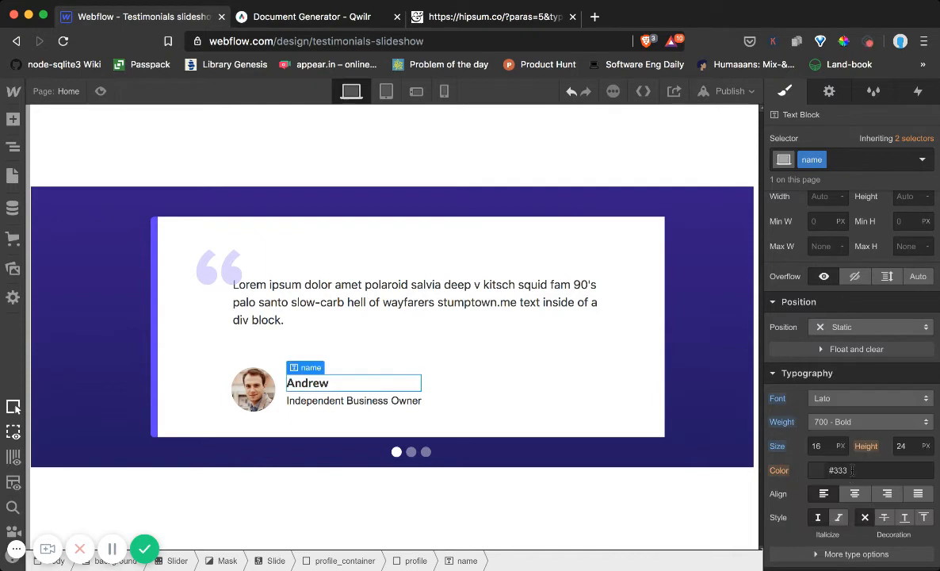
Set the font size of the author's title text to 16 px
click(377, 401)
click(818, 445)
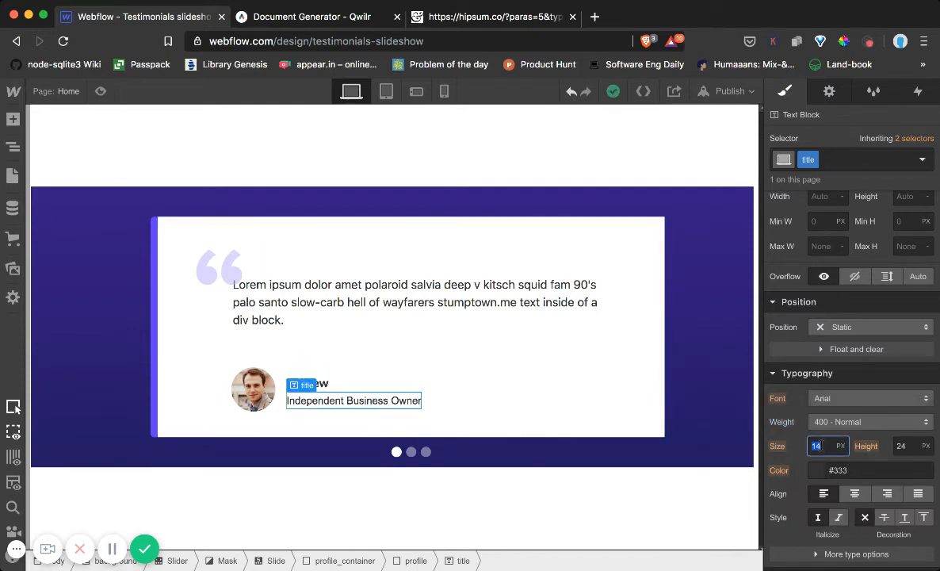
text(16)
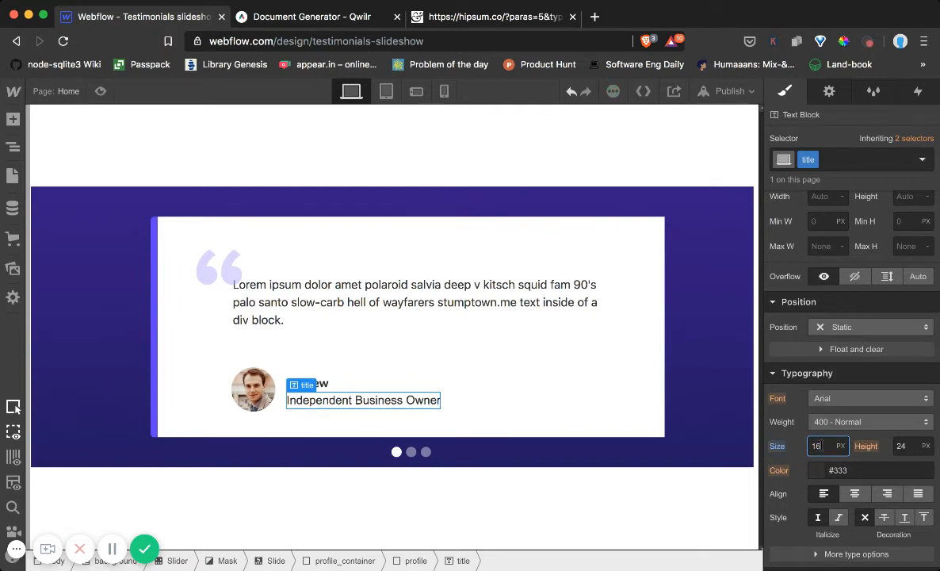
Style the author's title text with the system-ui font and the grey colour #a7b4b9
click(821, 398)
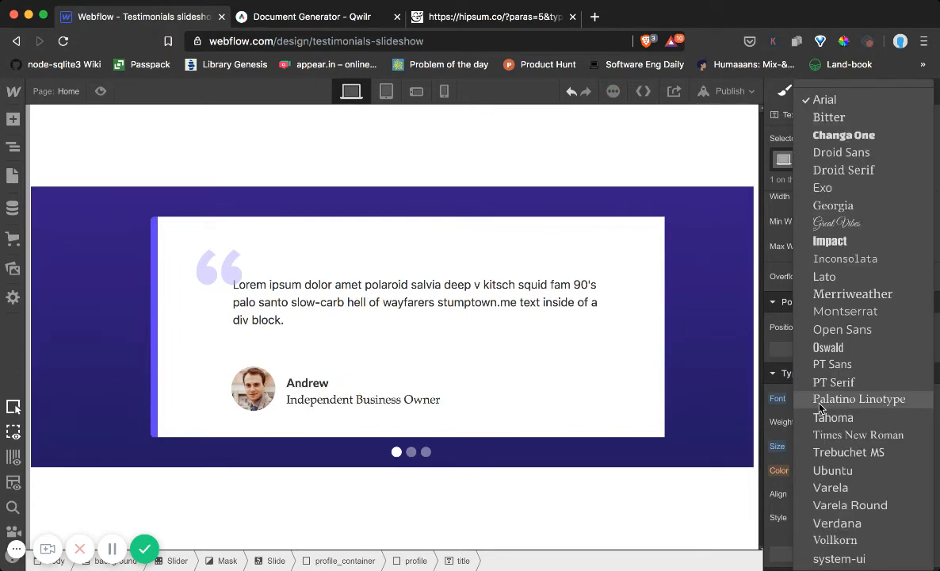
click(838, 558)
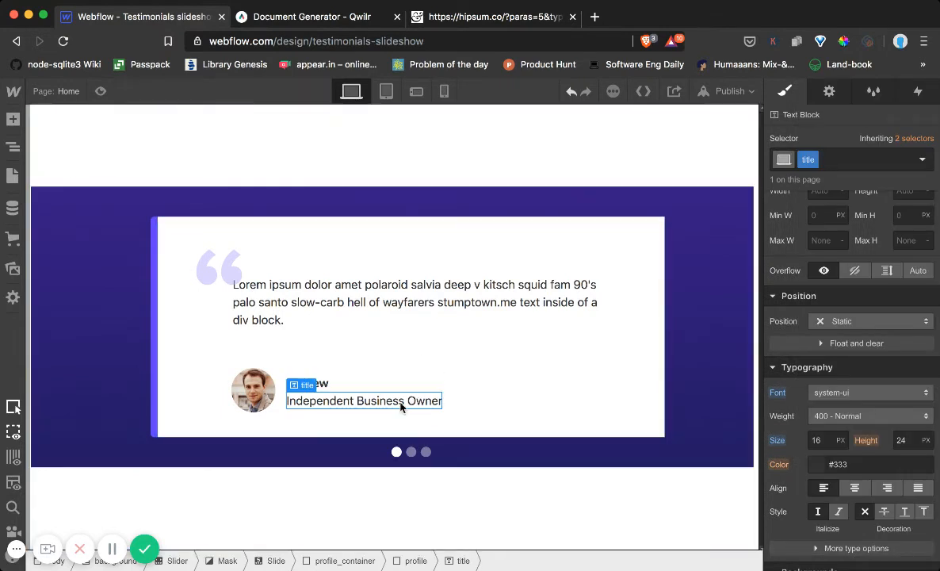
click(819, 464)
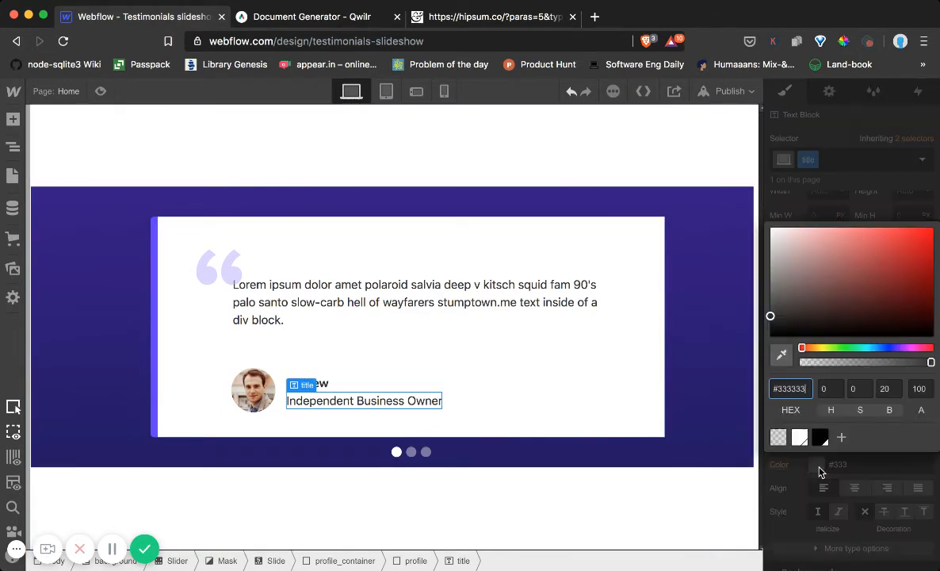
double_click(789, 388)
text(a7)
text(b4b9)
key(Return)
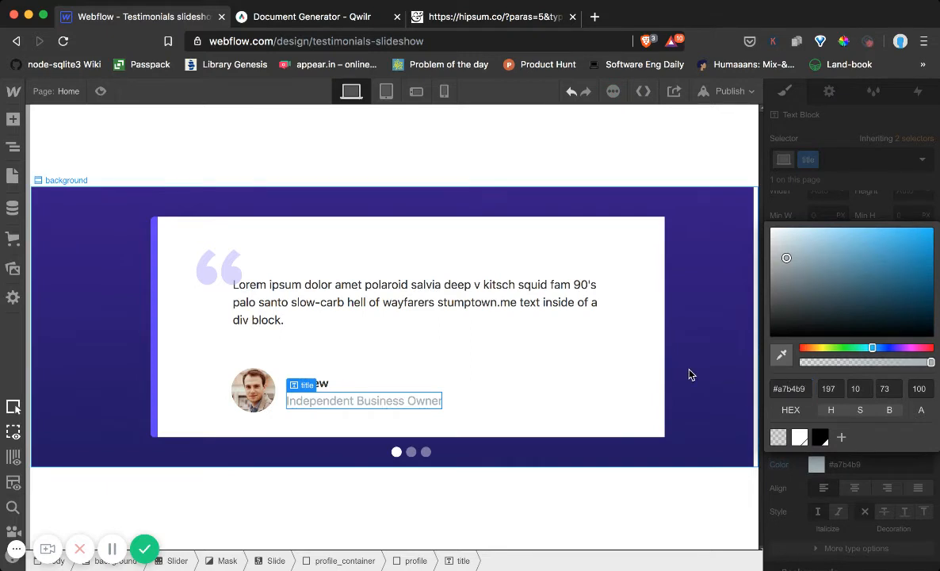
click(689, 374)
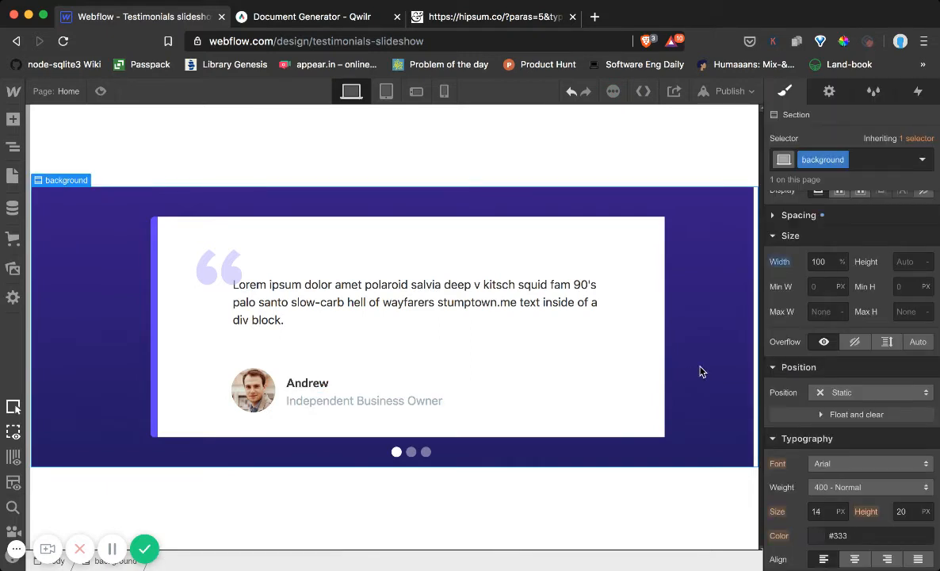
Set the weight of the author's title text to 200 - Extra Light
click(413, 400)
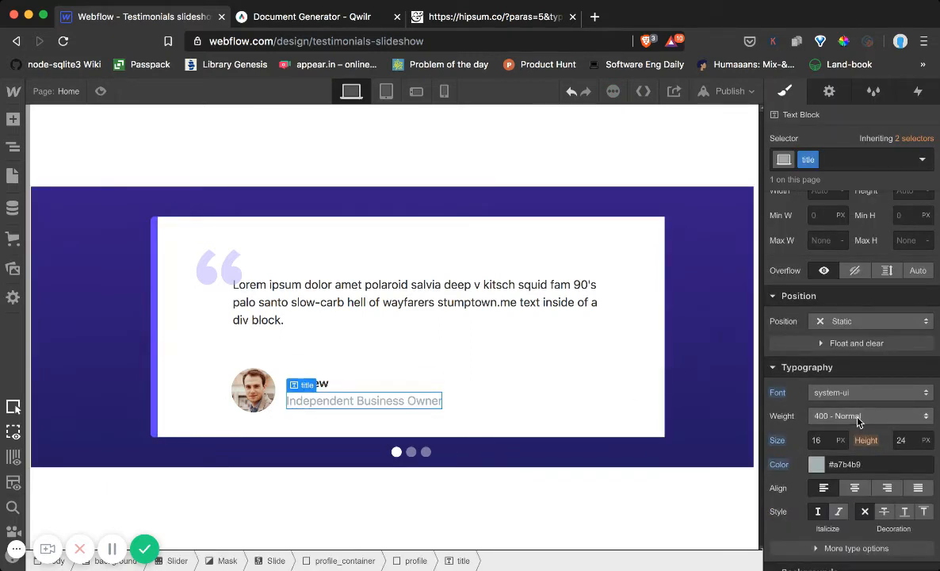
click(856, 419)
click(859, 378)
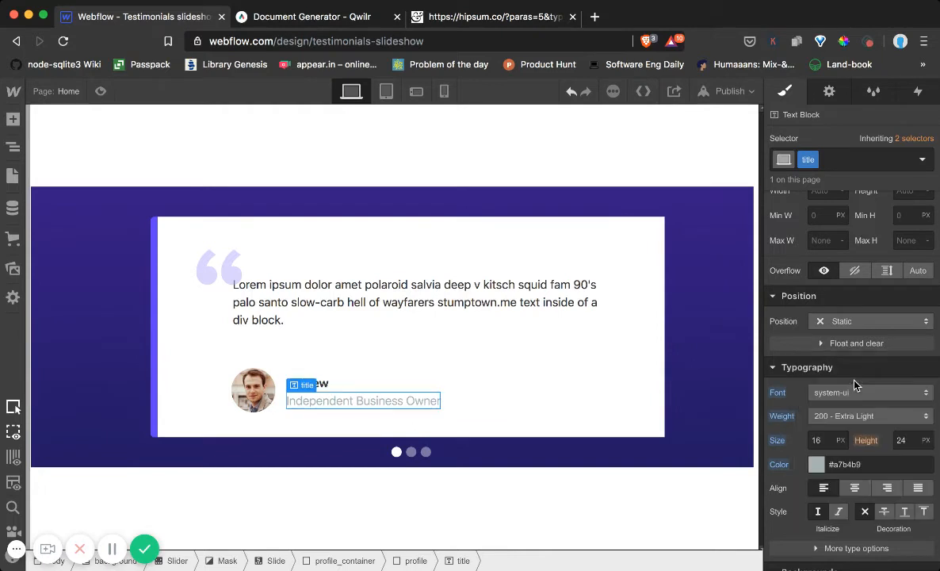
click(627, 367)
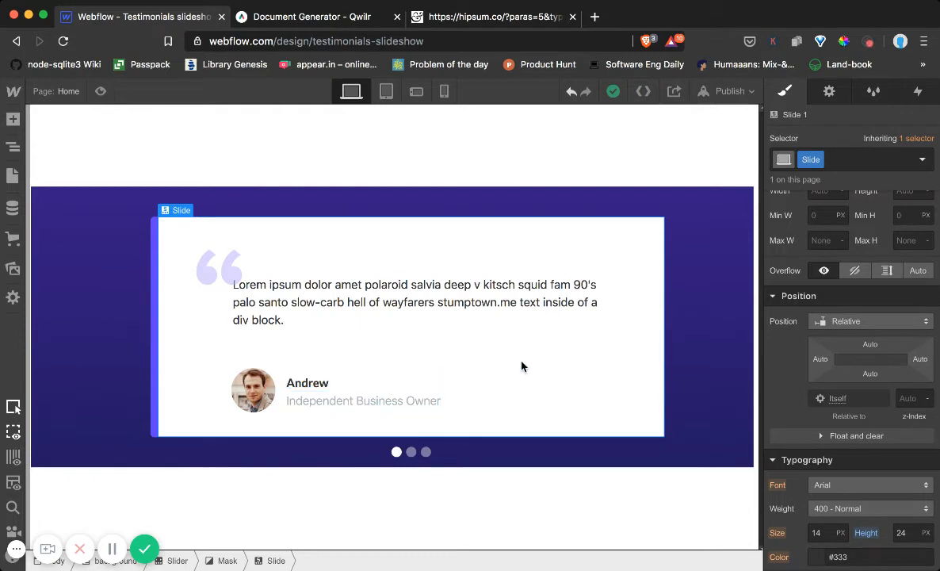
Set the font size of the testimonial text block to 17 px
click(392, 305)
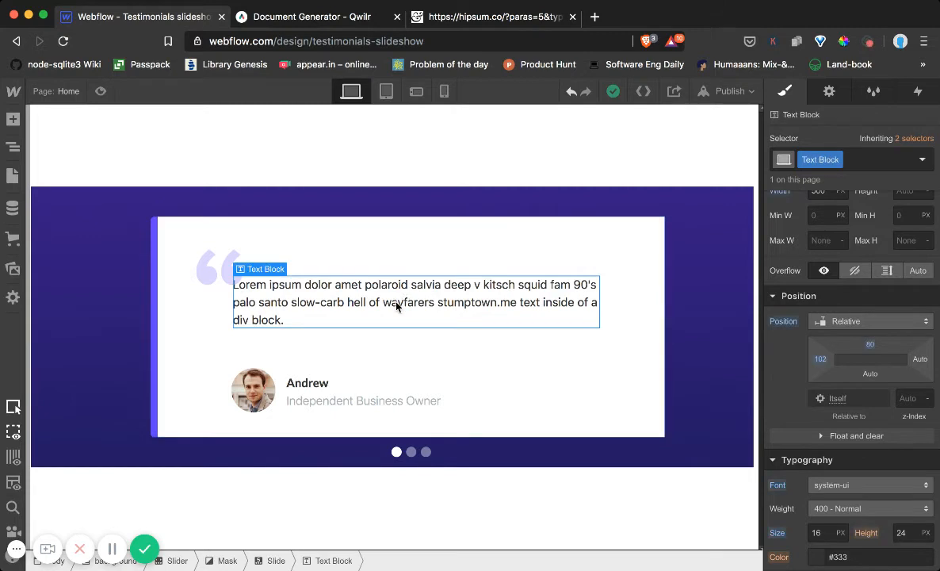
scroll(871, 398, down, 1)
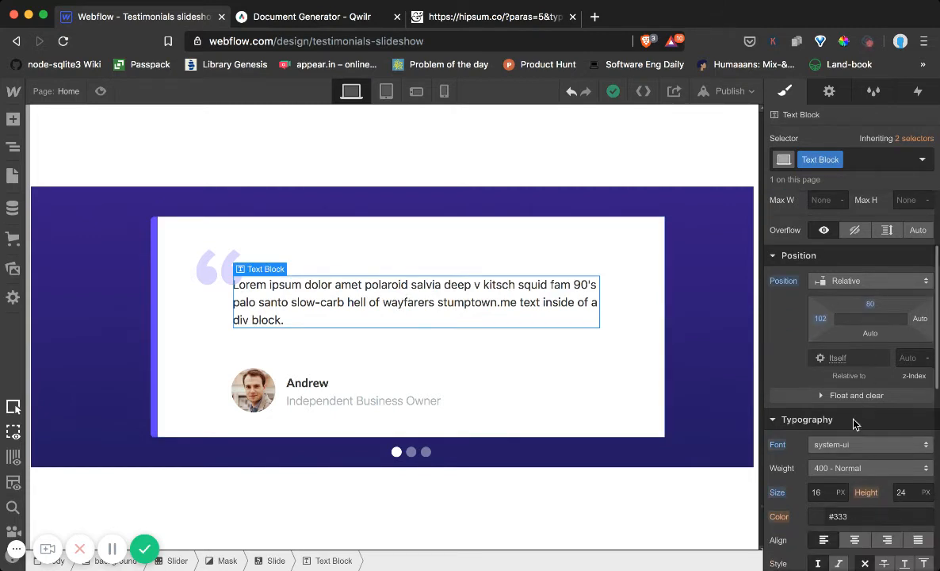
click(817, 492)
key(Up)
key(Up)
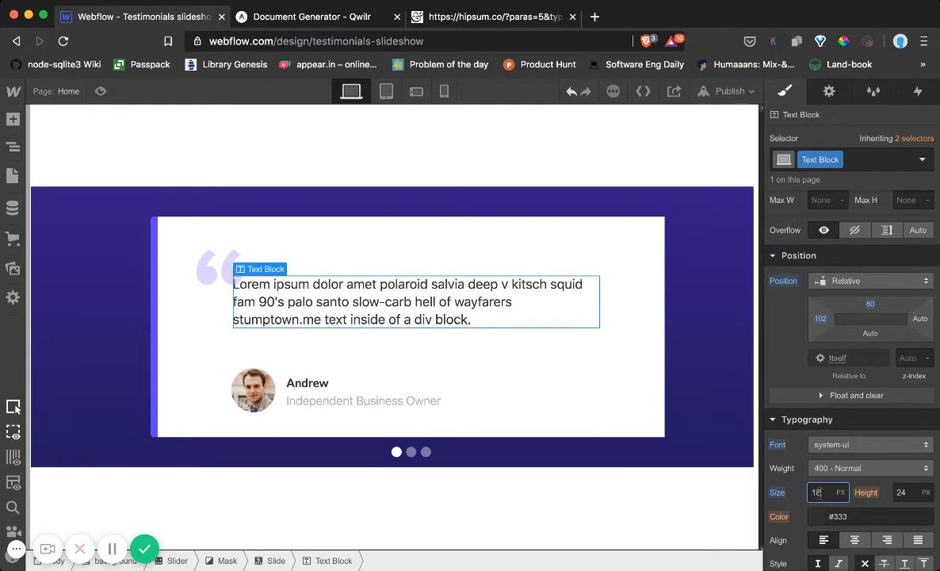
key(Down)
key(Up)
key(Down)
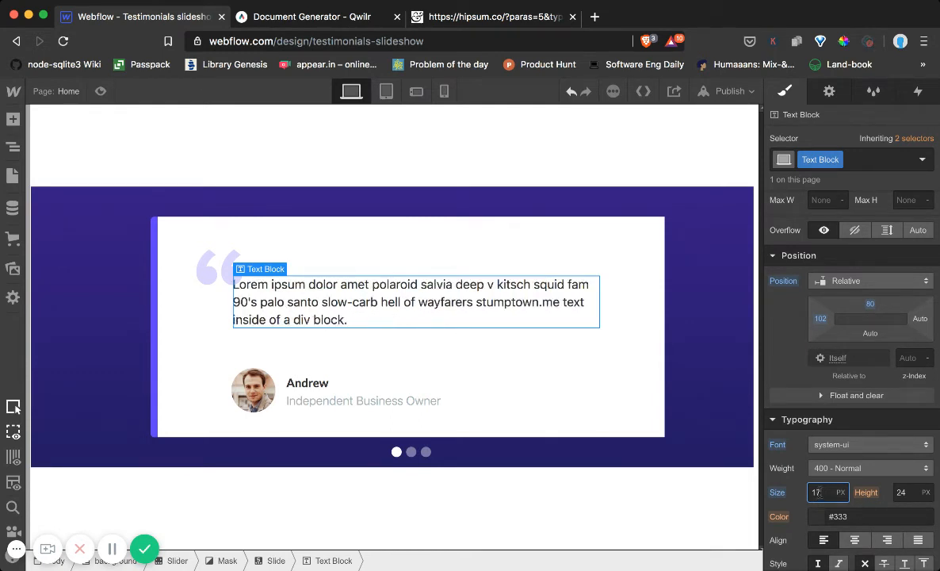
Set the testimonial text's line height to 26 px and compare the slide with the testimonial on the Qwilr page
click(901, 492)
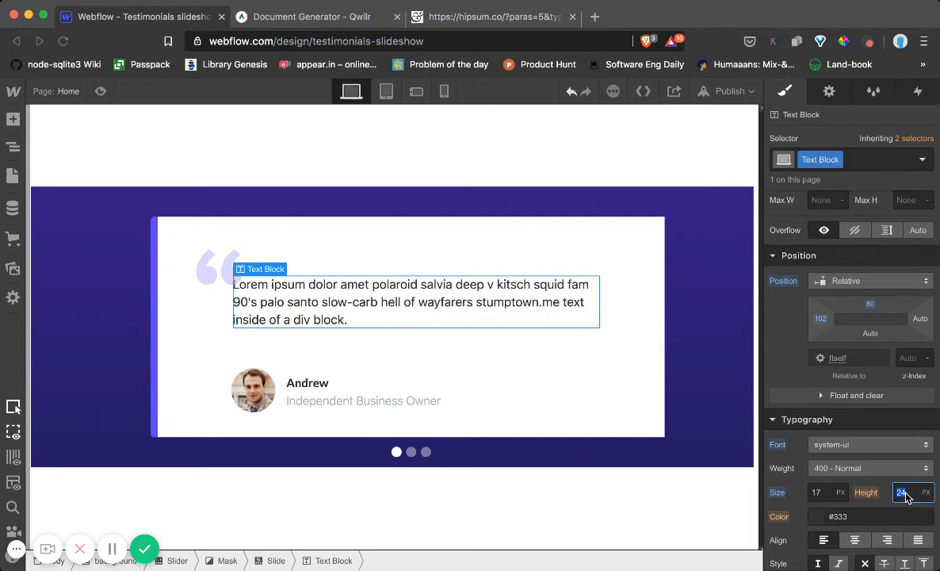
click(905, 496)
key(Up)
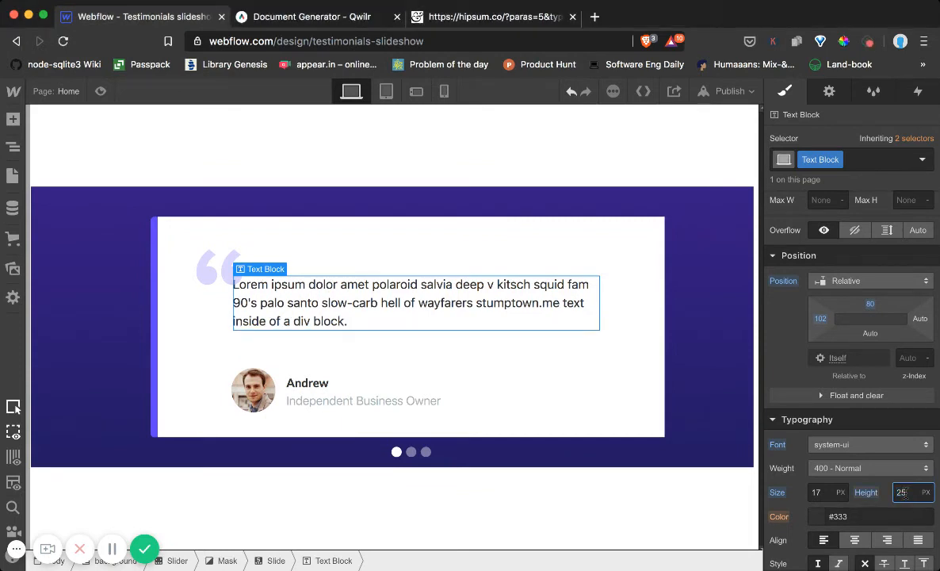
key(Up)
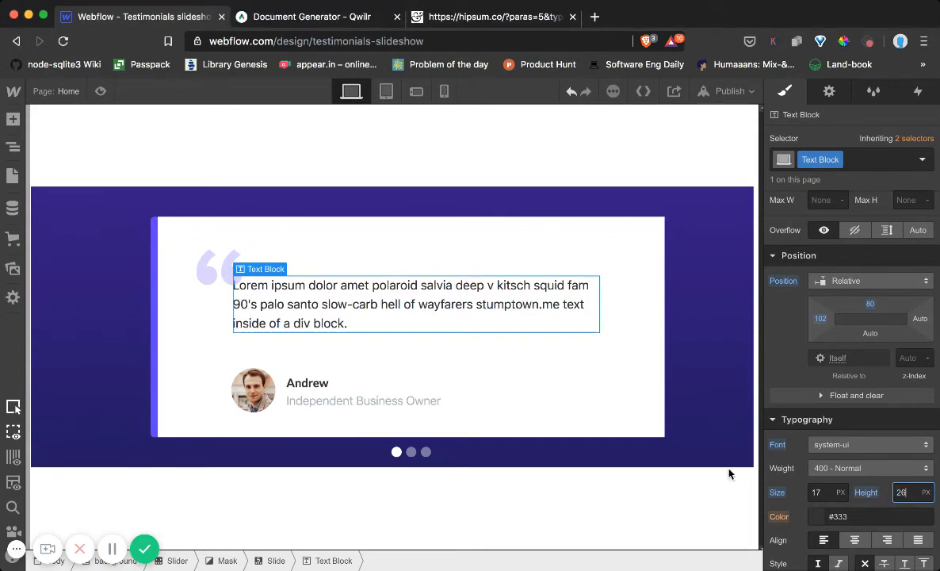
click(656, 238)
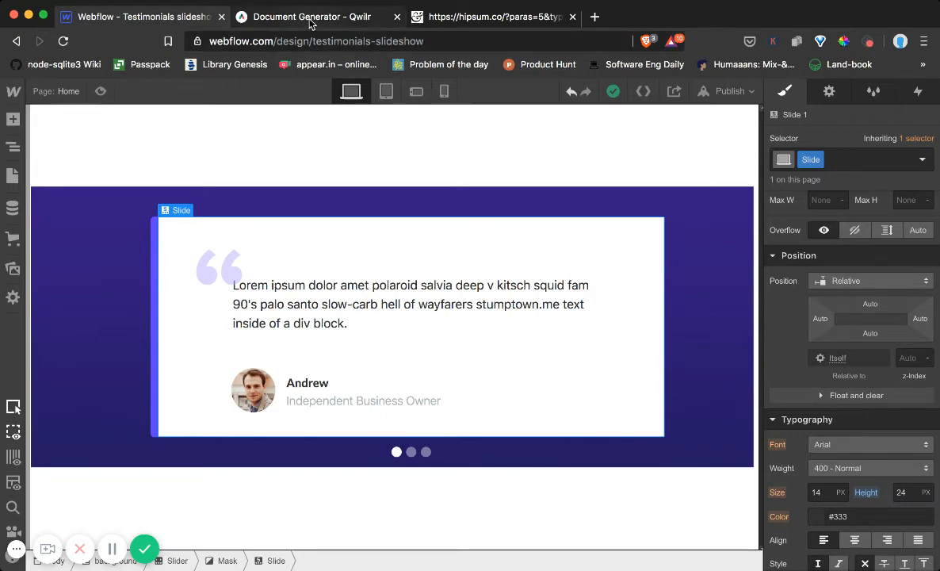
click(333, 15)
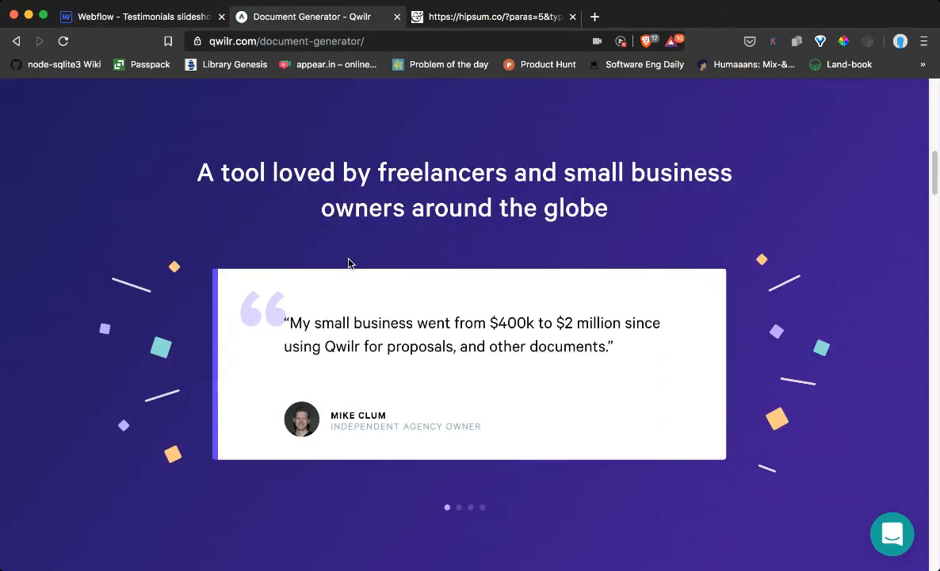
click(171, 19)
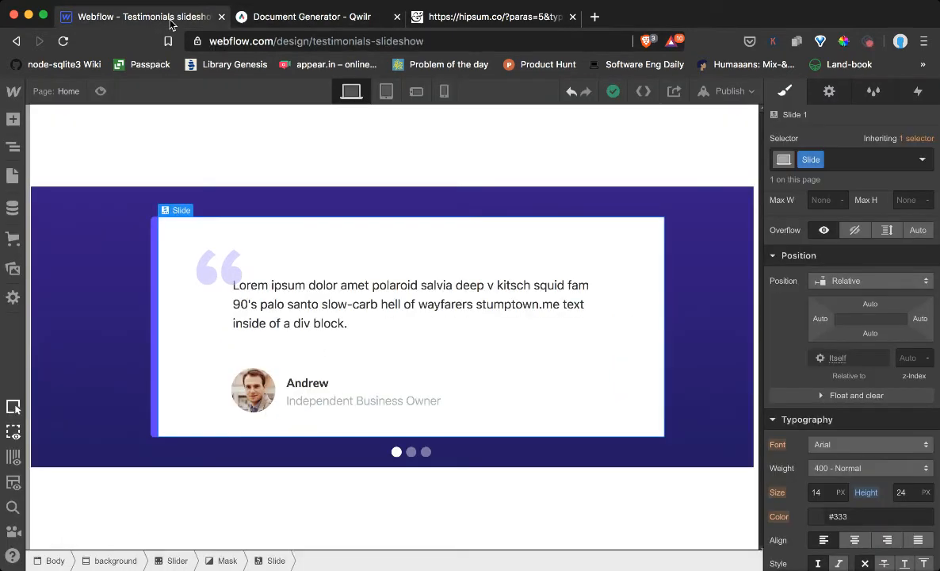
Delete the empty Slide 2 and Slide 3 from the slider's mask, keeping only the finished testimonial slide
click(6, 149)
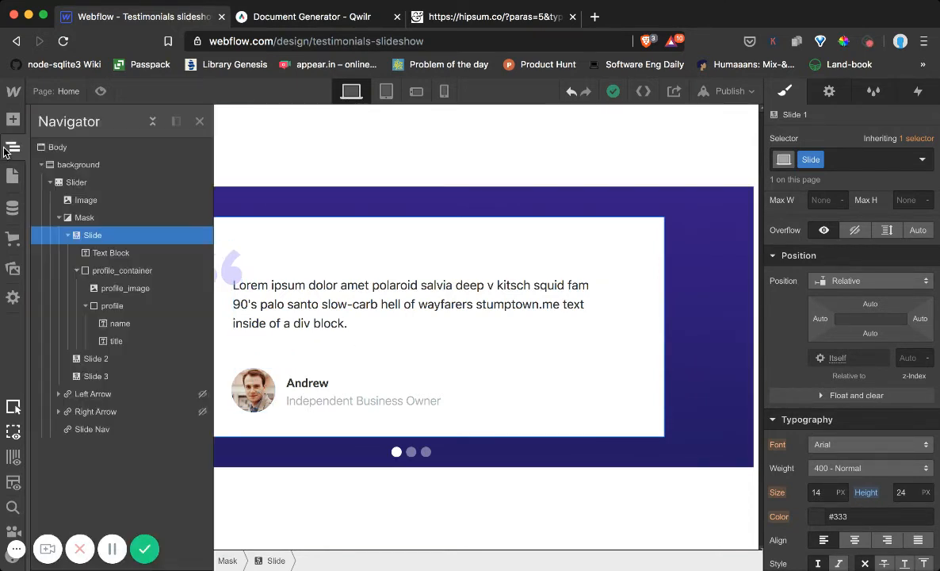
click(77, 271)
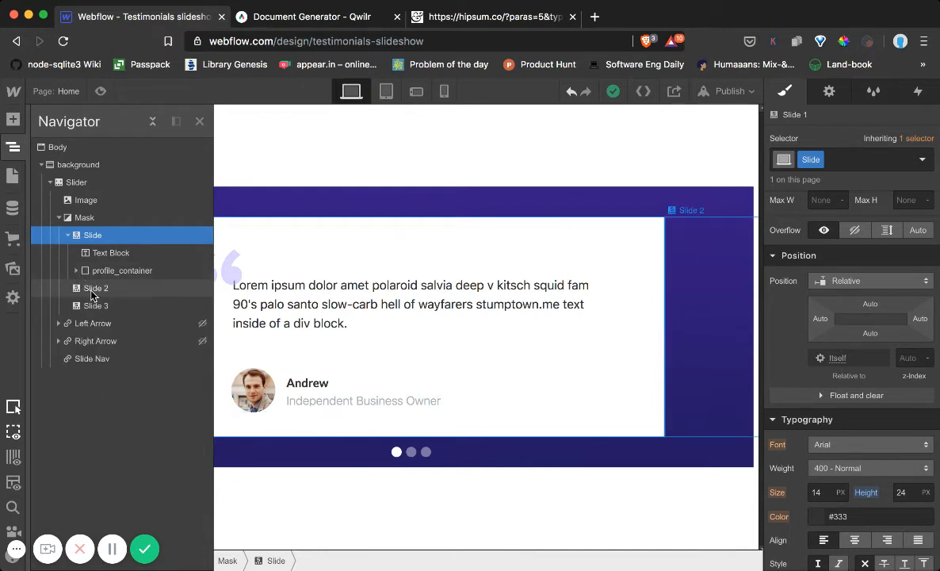
click(92, 290)
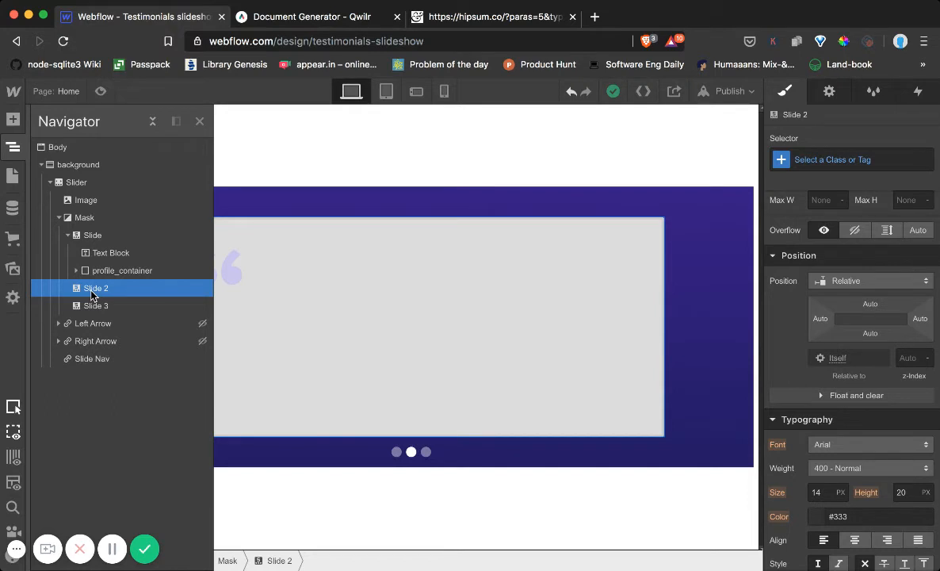
key(Delete)
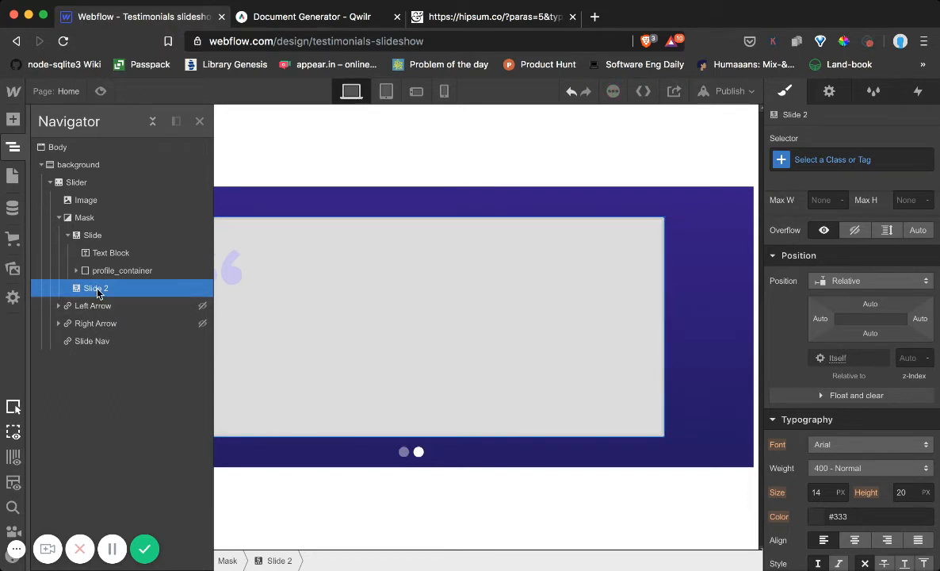
key(Delete)
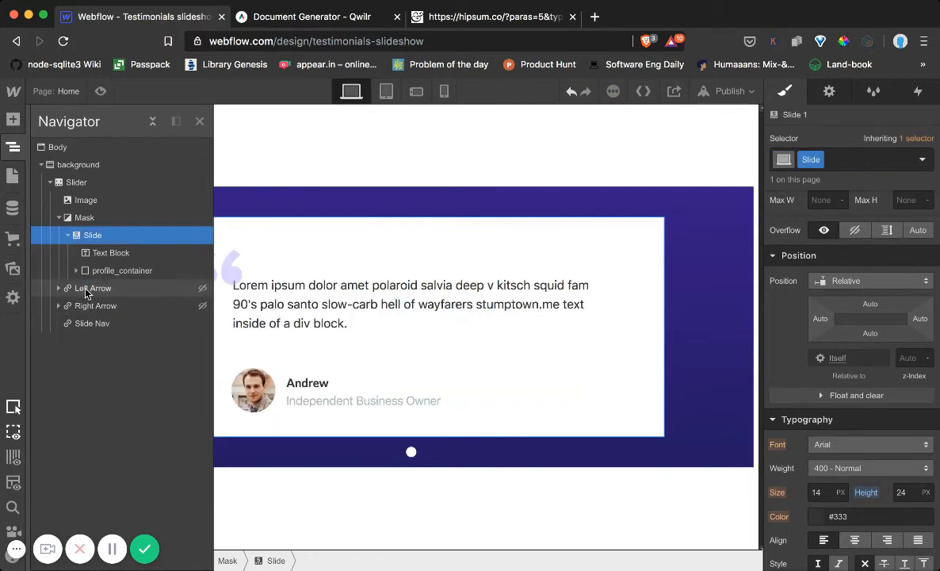
click(68, 235)
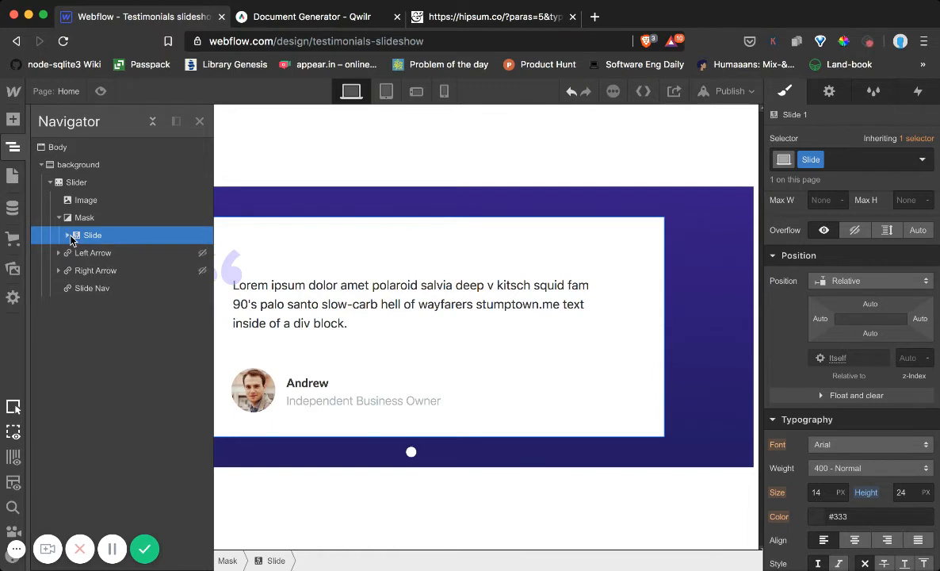
click(369, 251)
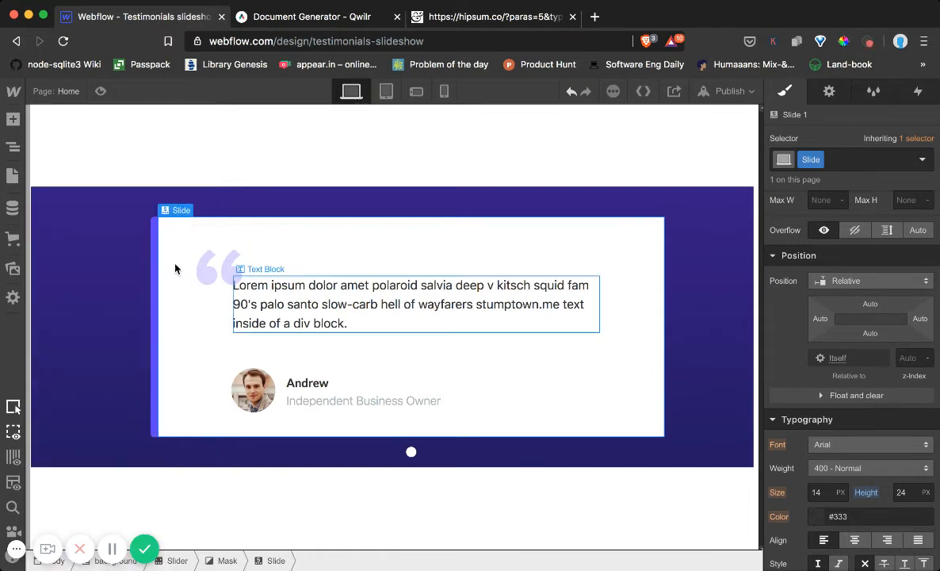
Duplicate the finished testimonial slide twice to make three identical slides
click(13, 147)
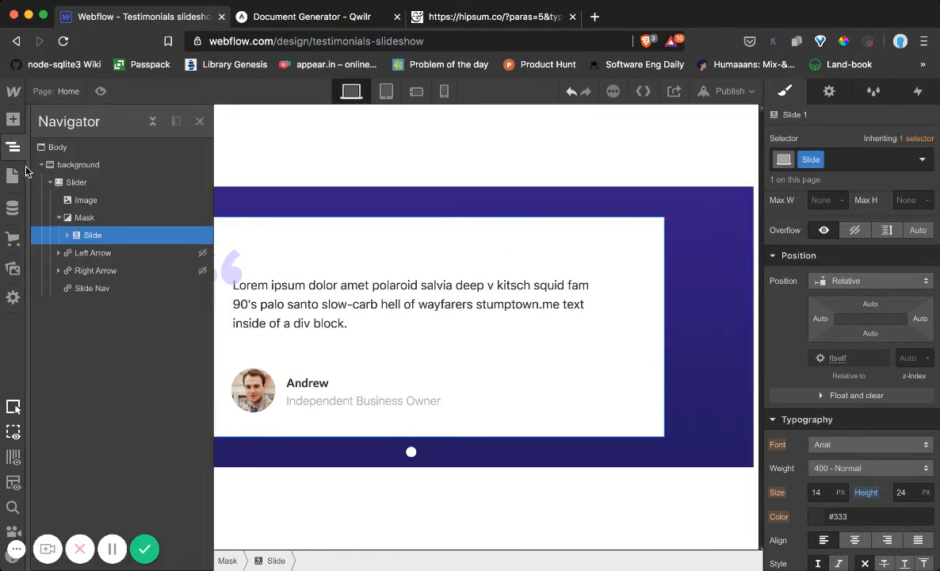
click(59, 217)
click(58, 217)
click(320, 225)
right_click(366, 236)
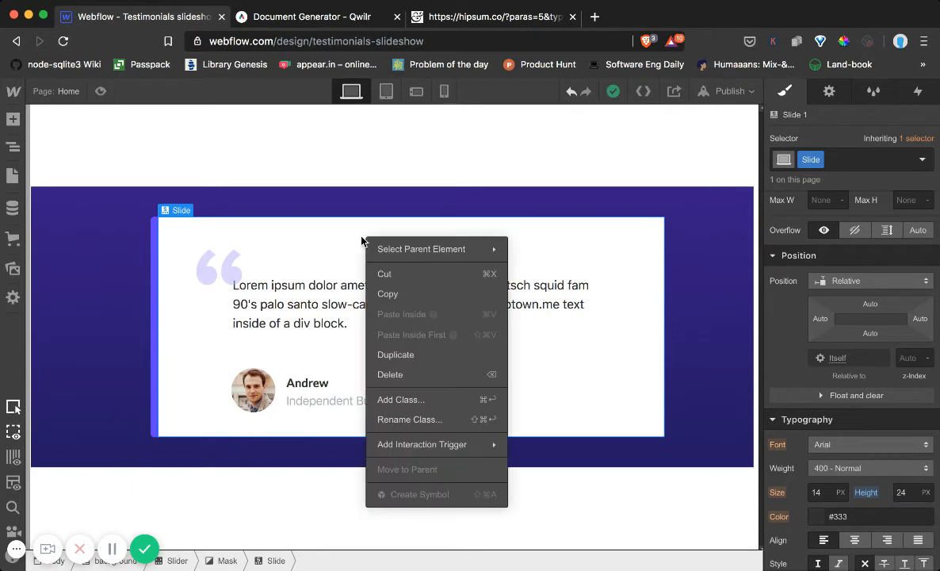
click(428, 354)
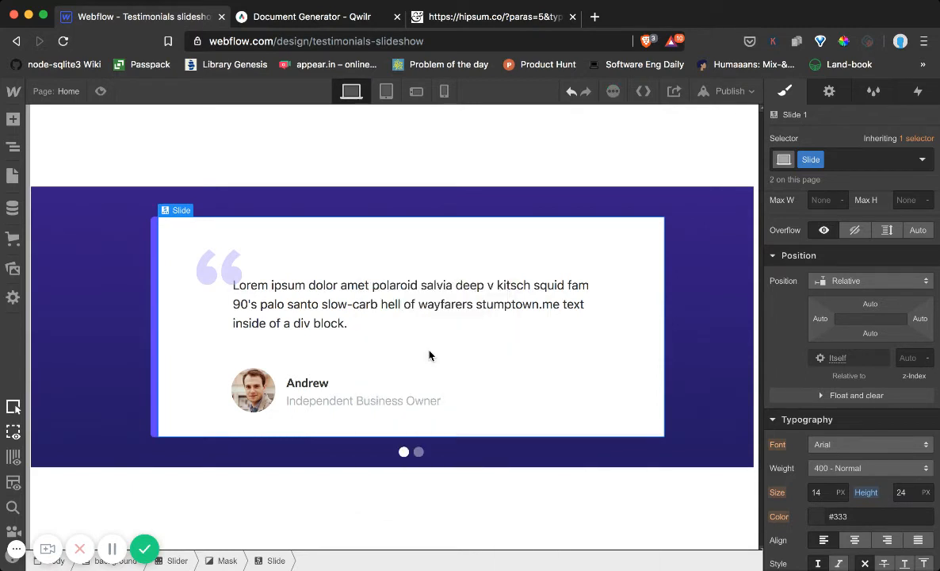
right_click(384, 227)
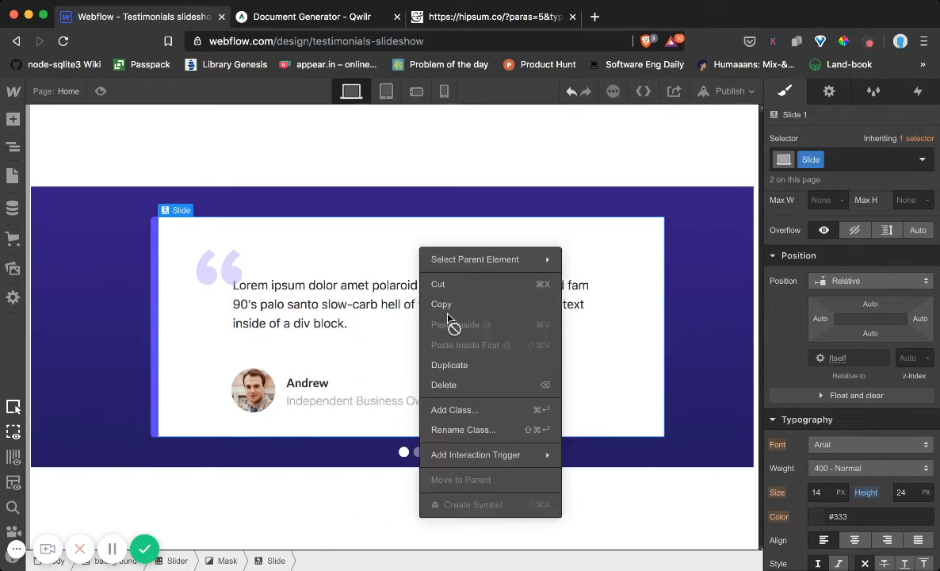
click(460, 362)
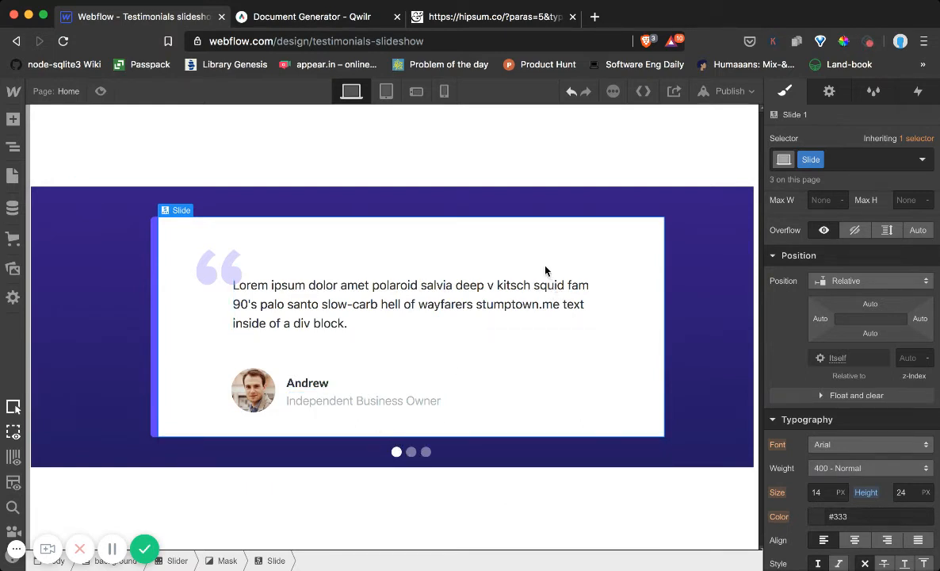
Replace the second slide's testimonial text with the Hipsum passage from "Mixtape taiyaki" to "church-key raclette", ending with a period
click(12, 149)
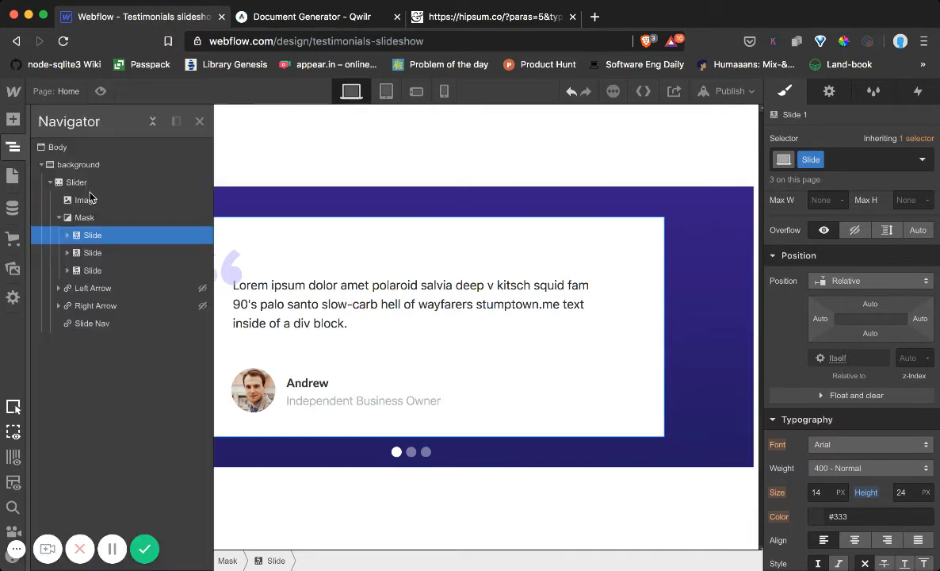
click(68, 252)
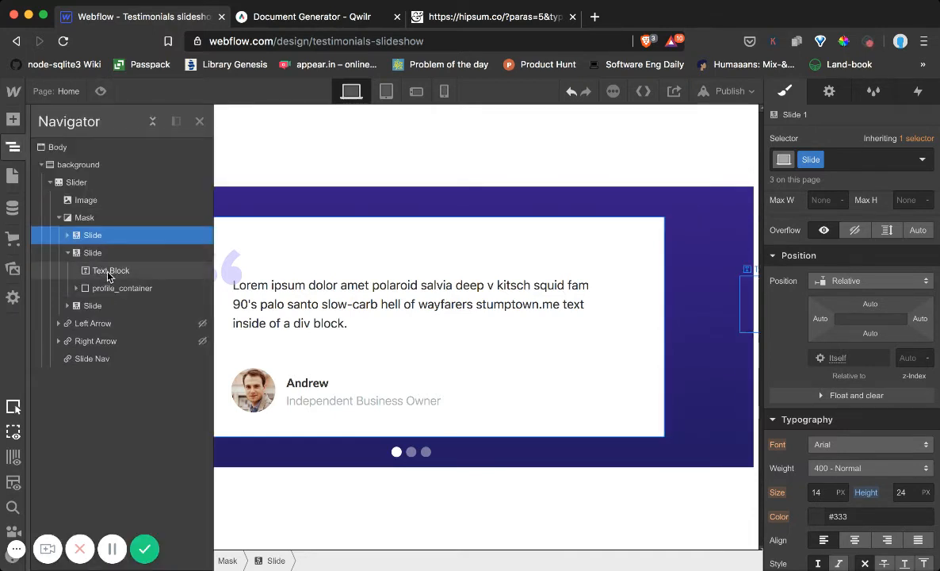
click(110, 272)
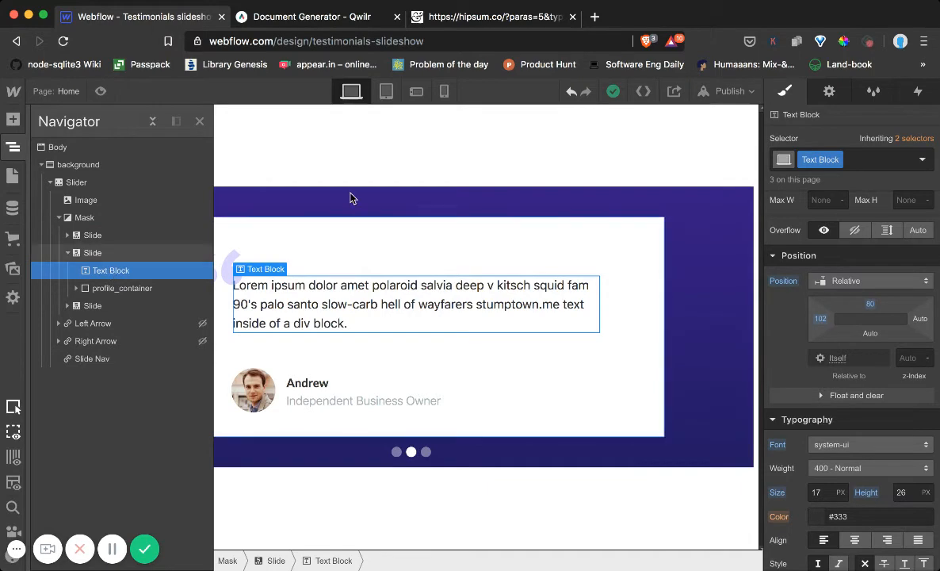
click(411, 17)
scroll(235, 337, down, 3)
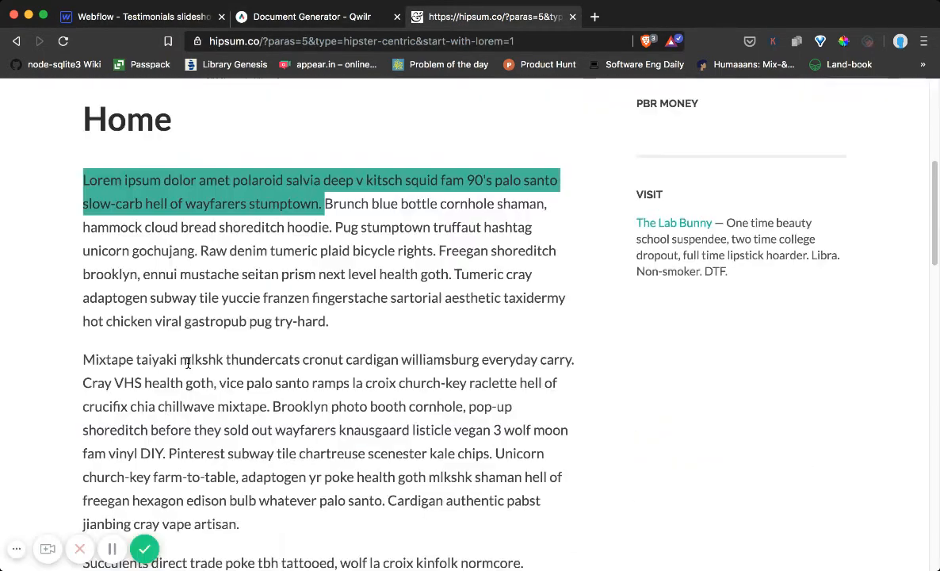
drag(84, 355, 517, 381)
key(super+c)
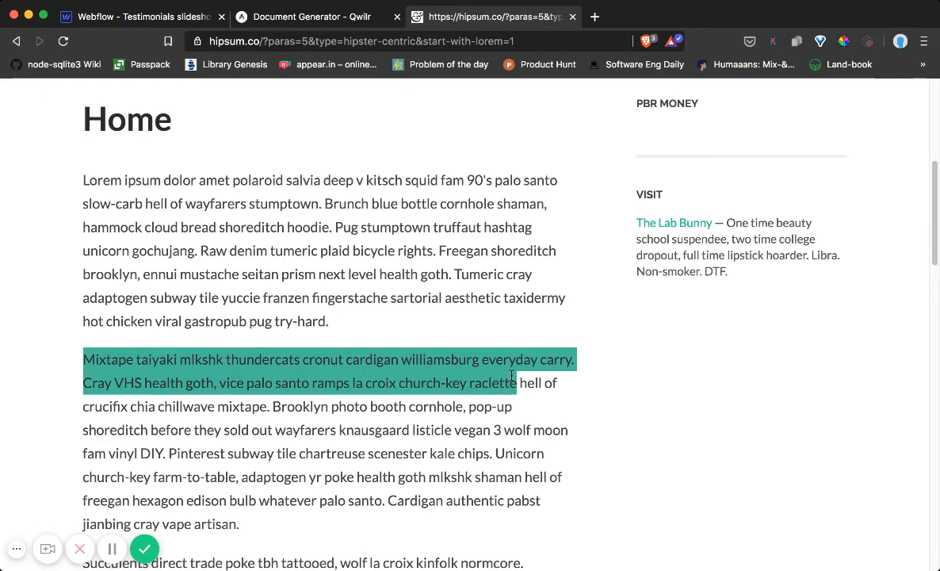
click(137, 23)
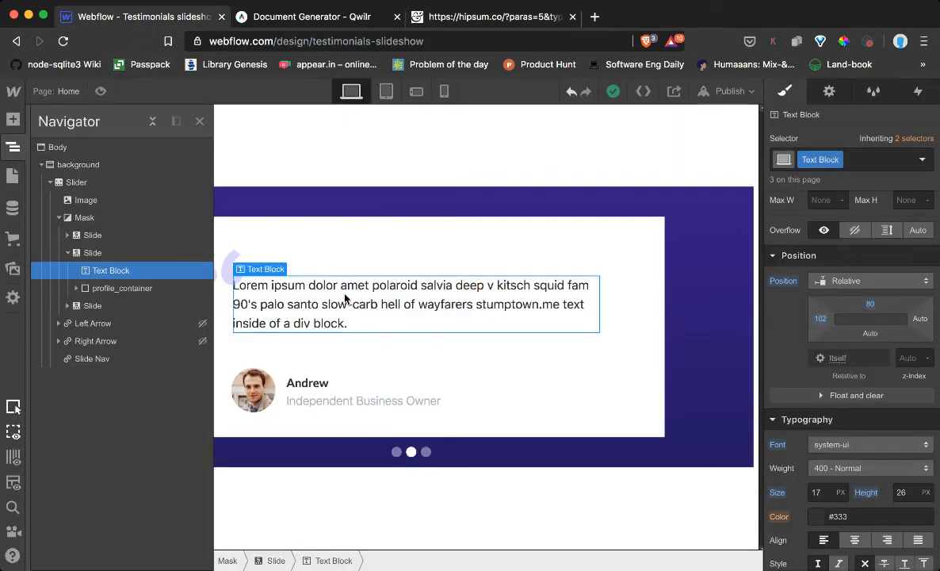
key(super+a)
key(super+v)
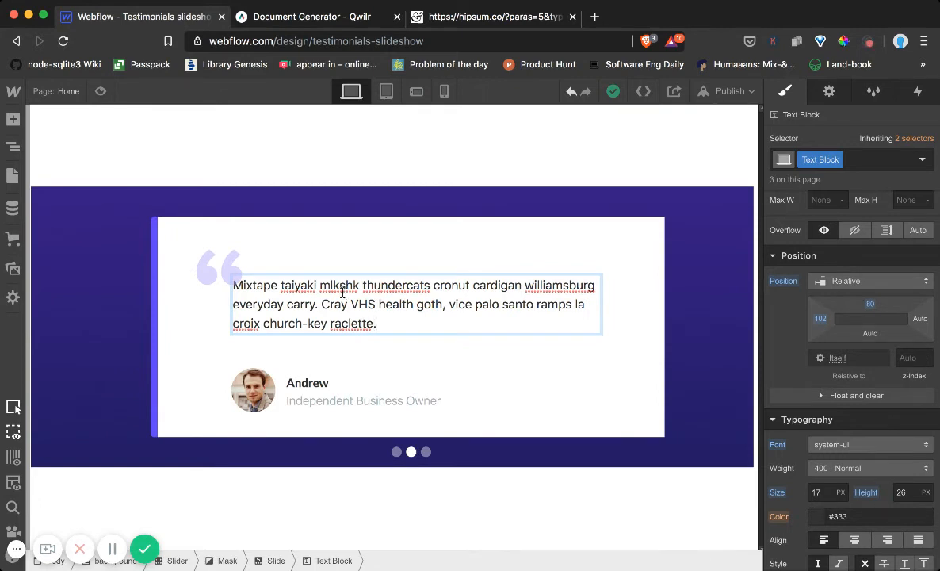
key(Escape)
Replace the second slide's profile image with 90.jpg from the site assets
click(253, 388)
click(307, 364)
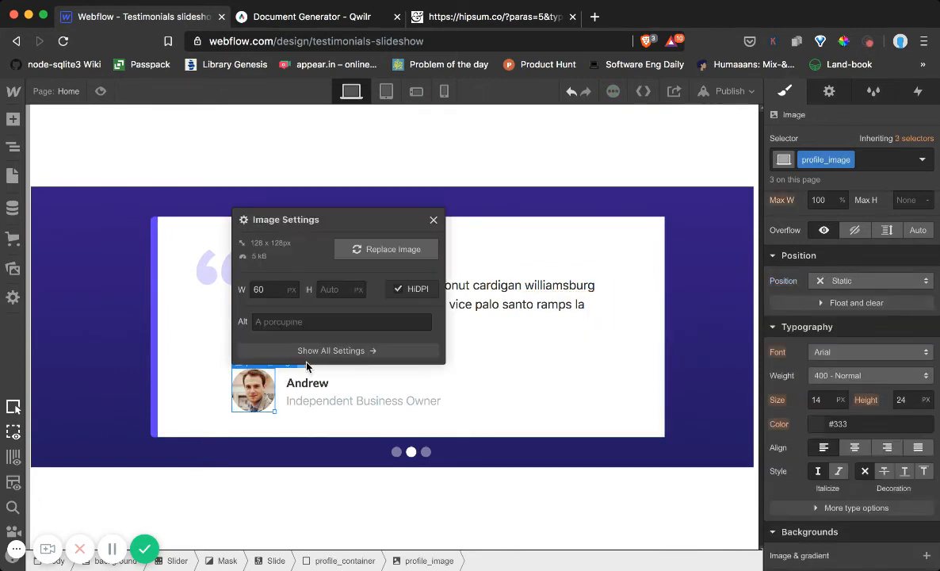
click(363, 249)
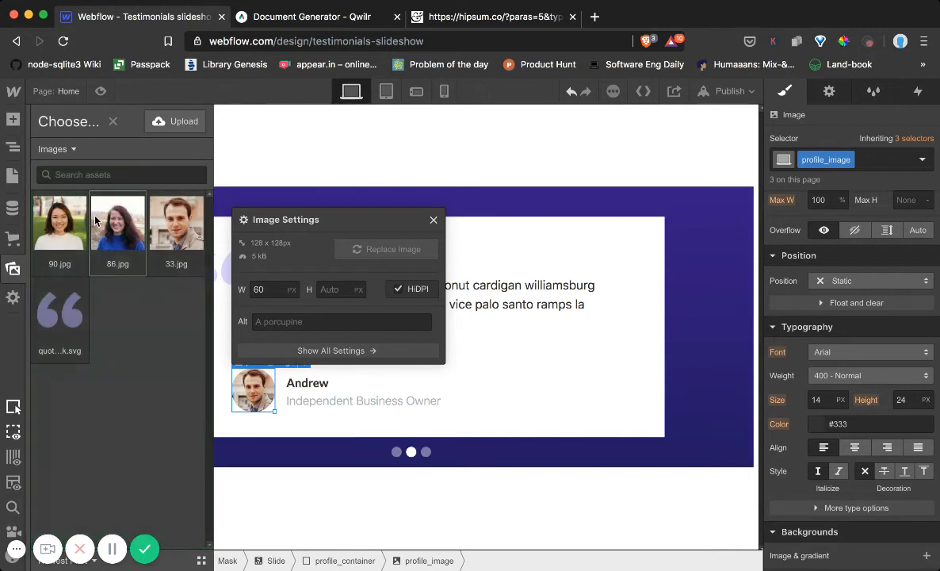
click(64, 205)
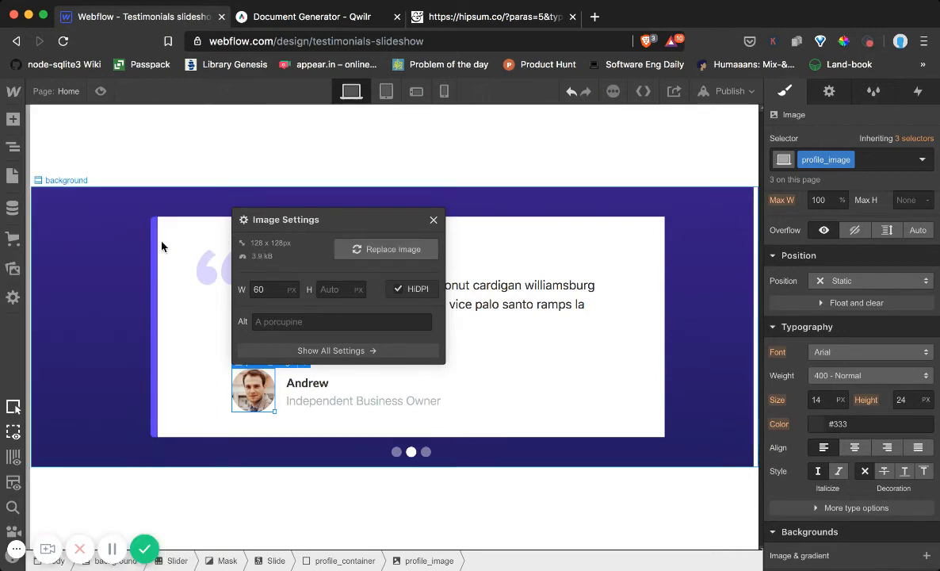
click(432, 221)
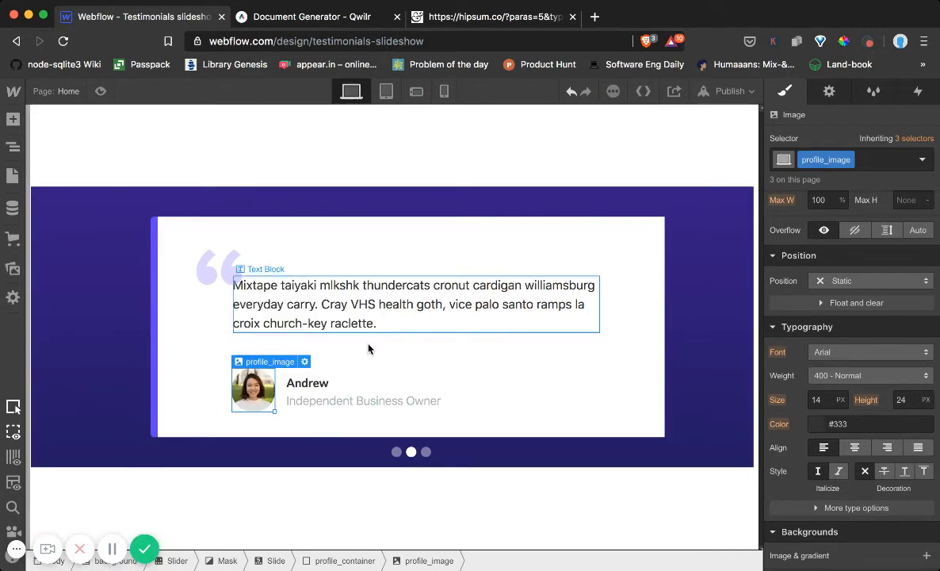
Replace the person's name on the second slide with a different first name
double_click(314, 384)
double_click(314, 384)
text(Ariel)
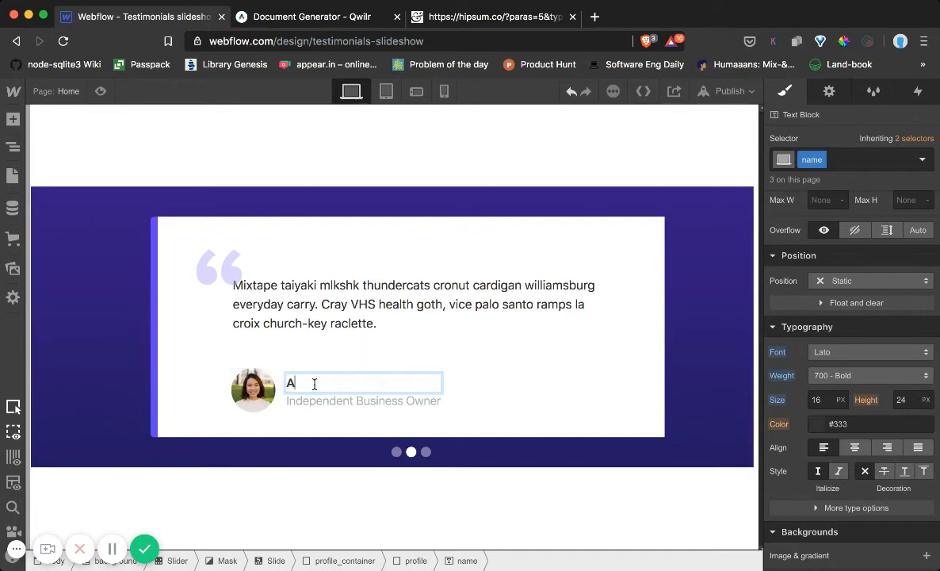
Change the job title on the second slide to "Webflow Designer"
click(342, 400)
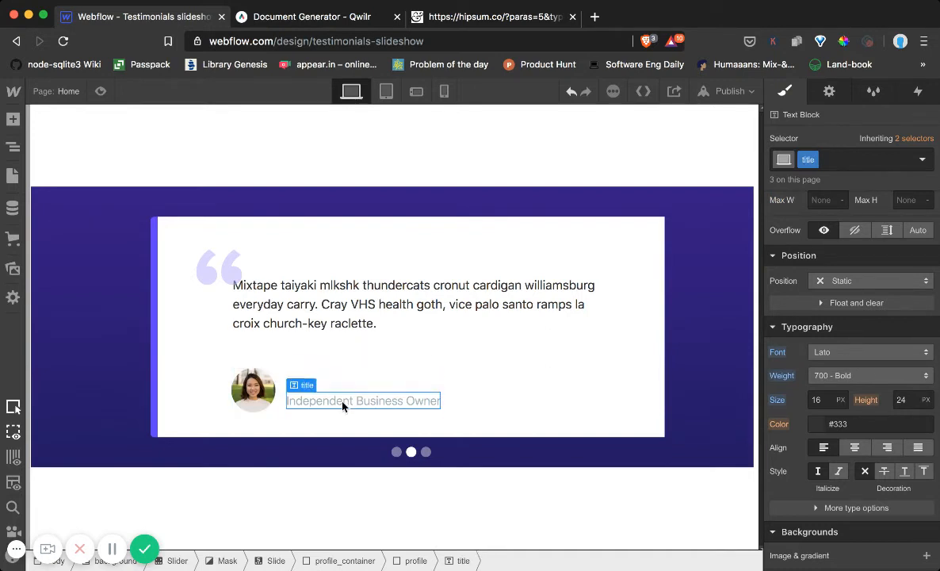
double_click(342, 401)
text(Webd)
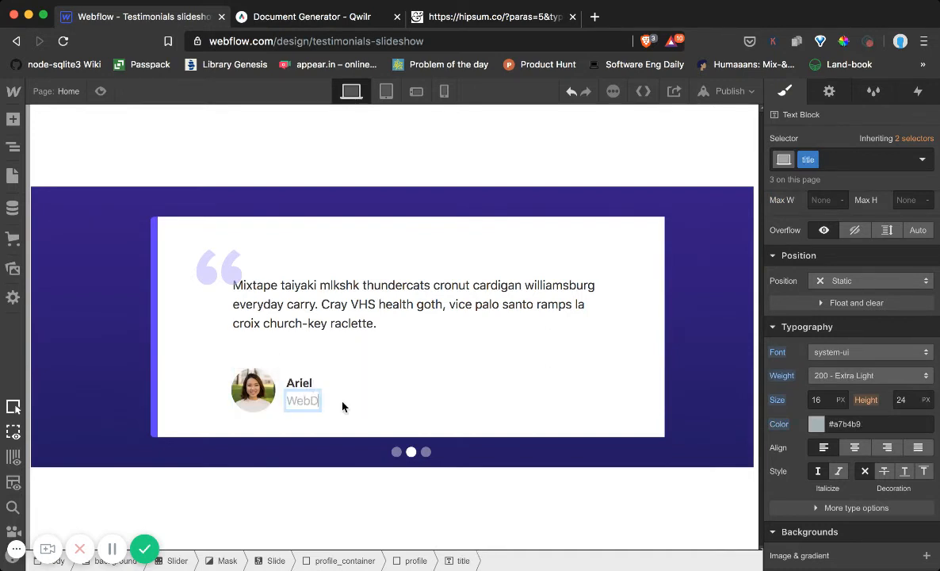
key(BackSpace)
text(flow Designer)
key(Escape)
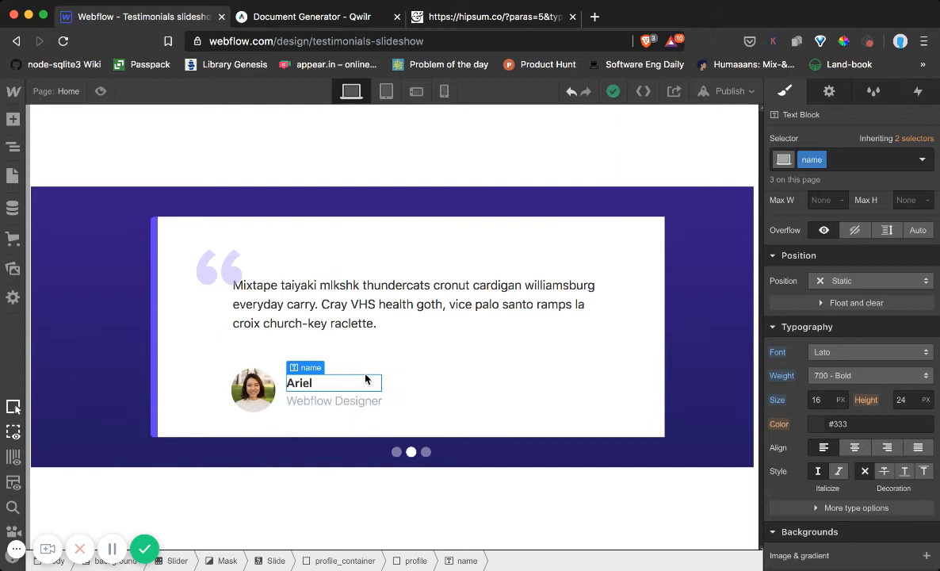
click(432, 363)
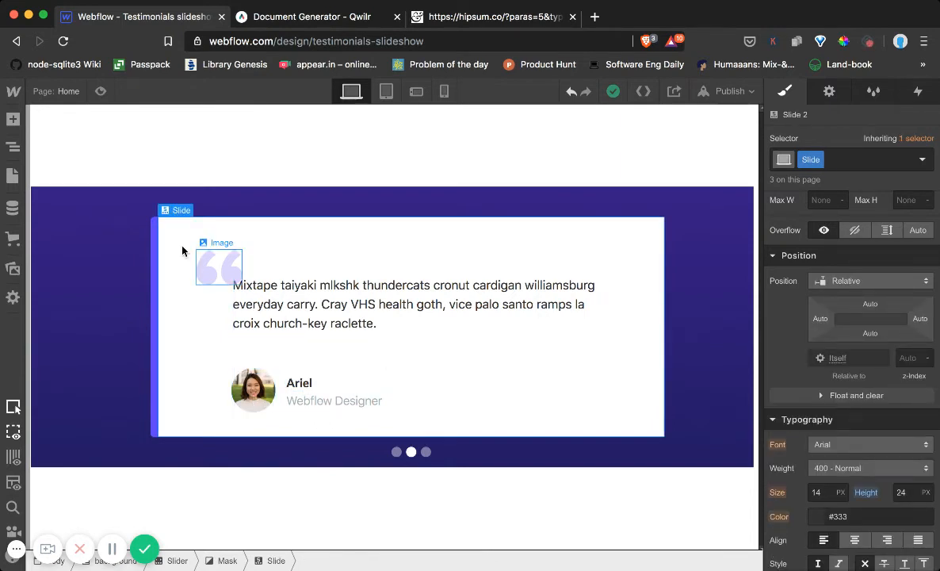
Replace the third slide's testimonial text with the Hipsum passage from "Succulents direct trade" to "XOXO sustainable godard."
click(13, 149)
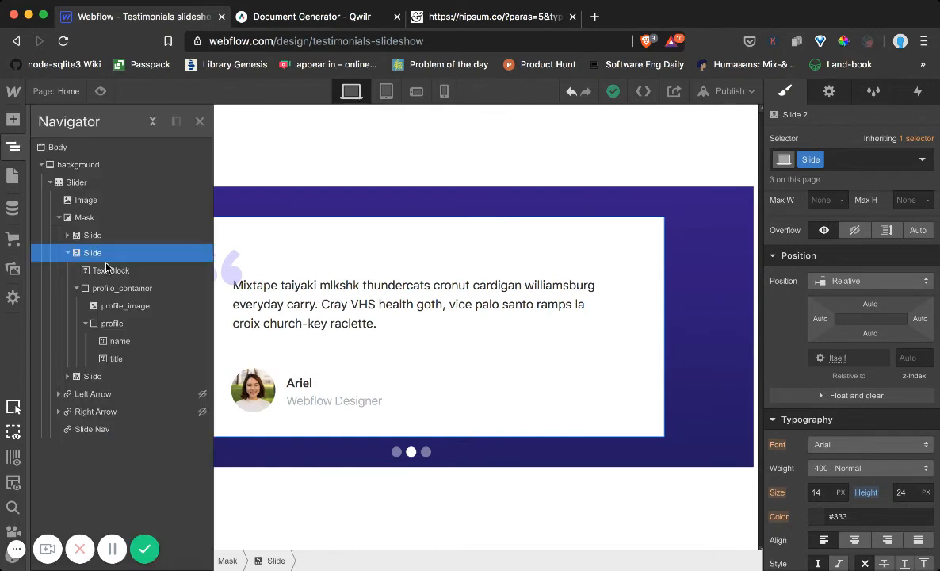
click(67, 377)
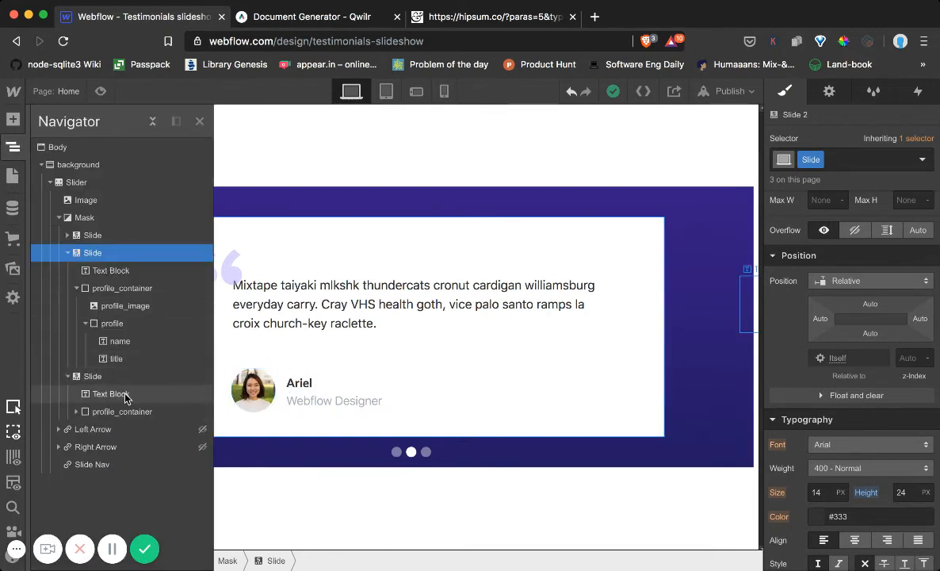
click(121, 393)
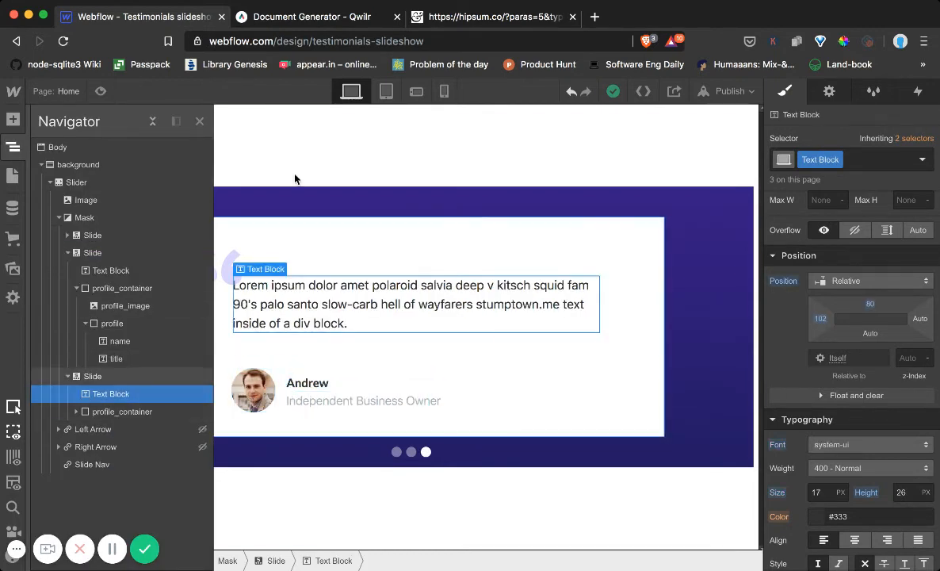
click(491, 16)
scroll(134, 390, down, 3)
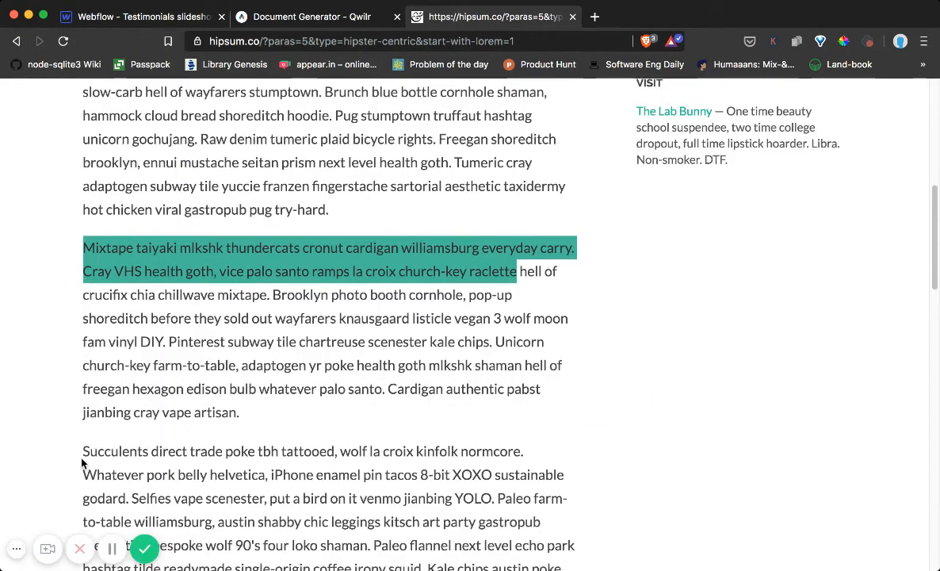
drag(83, 448, 140, 487)
key(super+c)
click(131, 16)
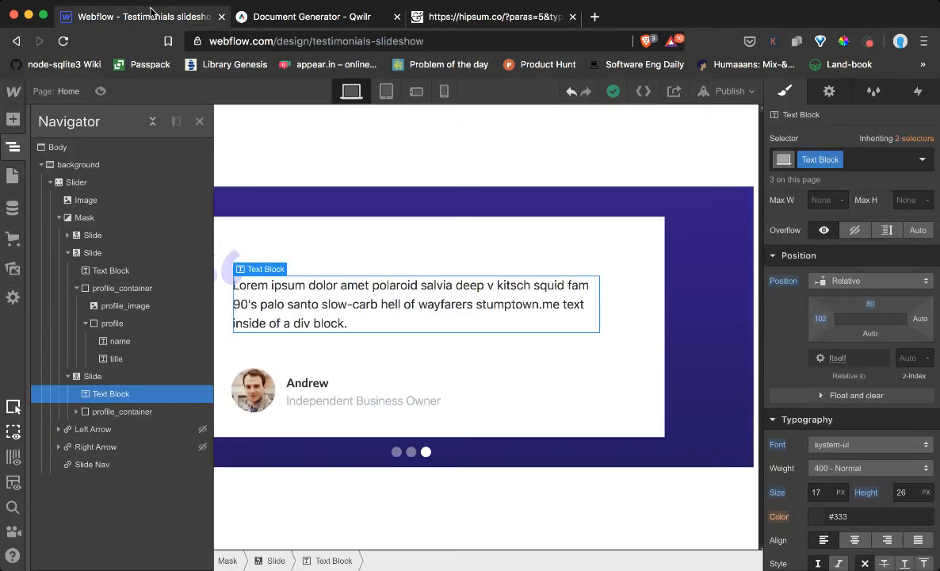
triple_click(292, 306)
key(super+v)
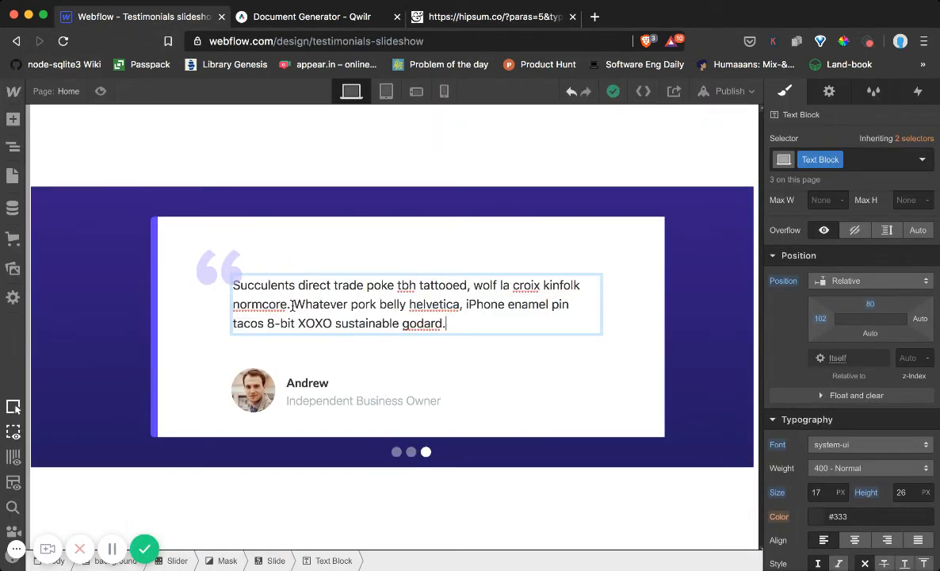
click(512, 369)
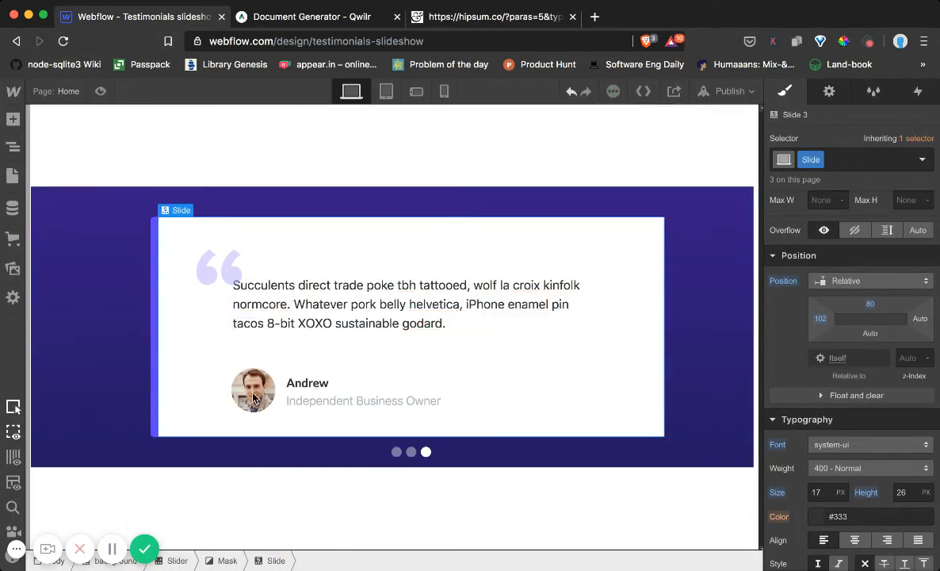
Replace the third slide's profile image with 86.jpg from the site assets
click(260, 389)
click(303, 362)
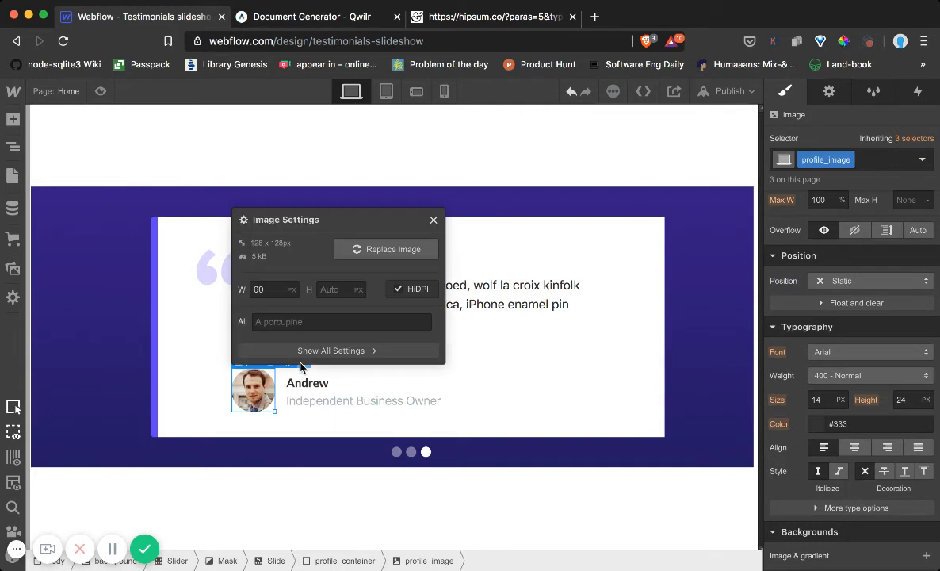
click(366, 249)
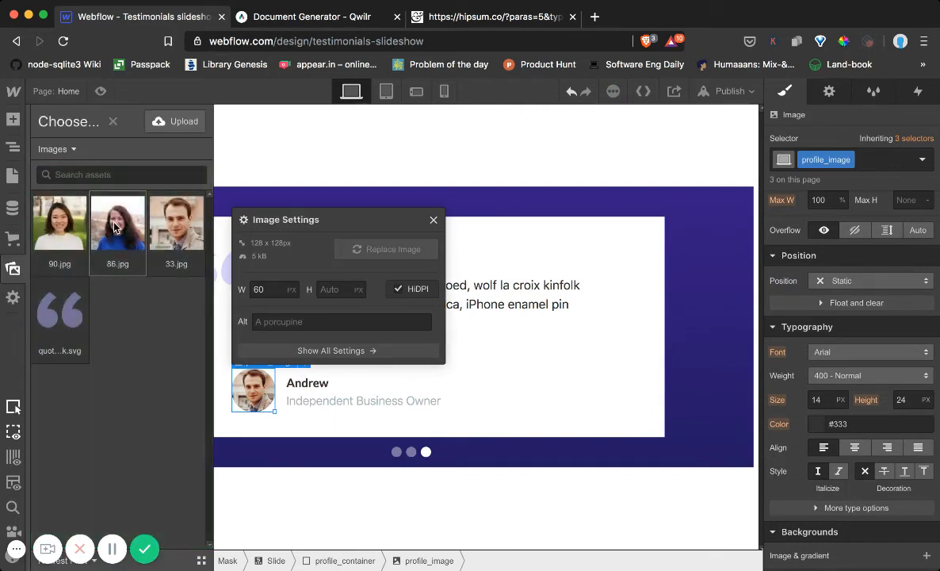
click(115, 227)
Replace the person's name on the third slide with a new first name
click(315, 388)
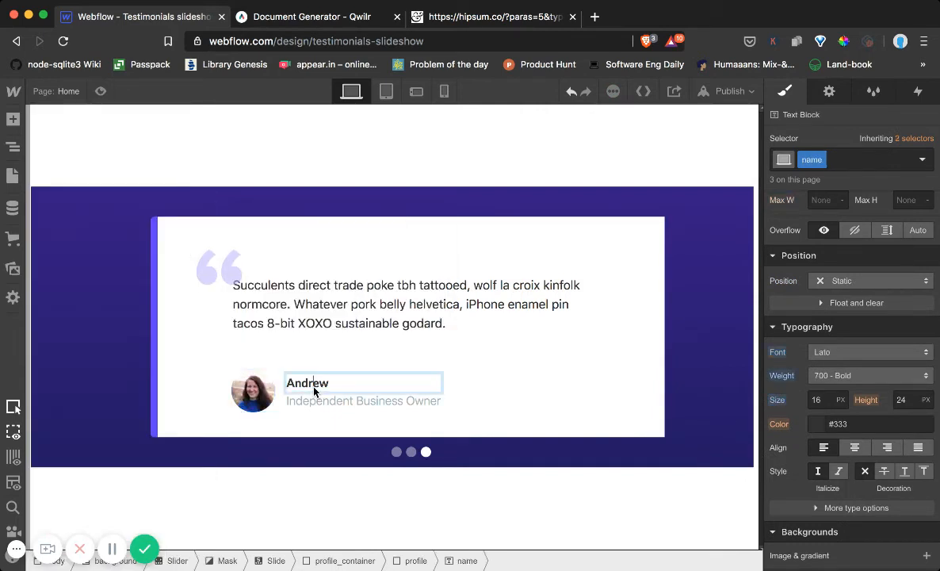
double_click(313, 388)
text(Megan)
key(Escape)
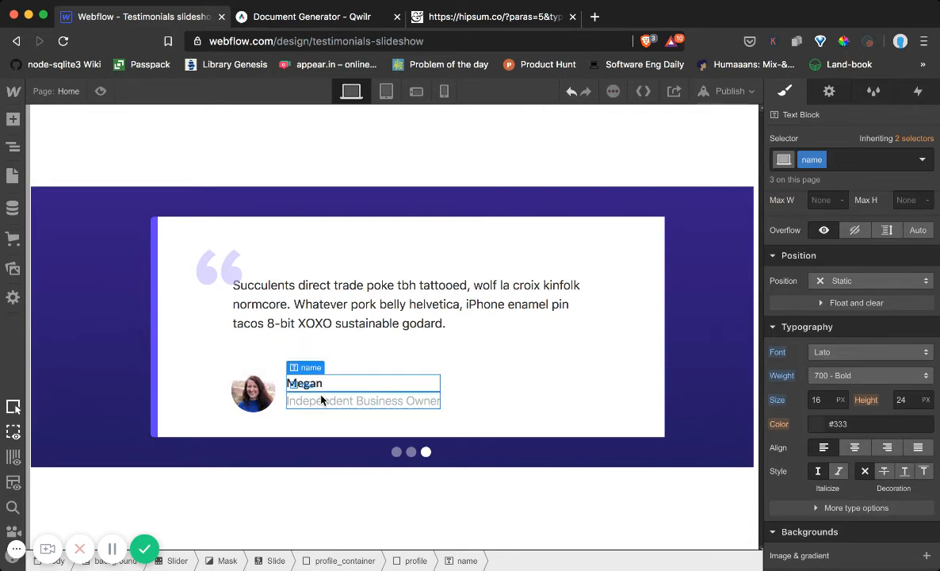
Change the job title on the third slide to "Web Developer and Designer"
click(320, 393)
double_click(321, 394)
text(Web)
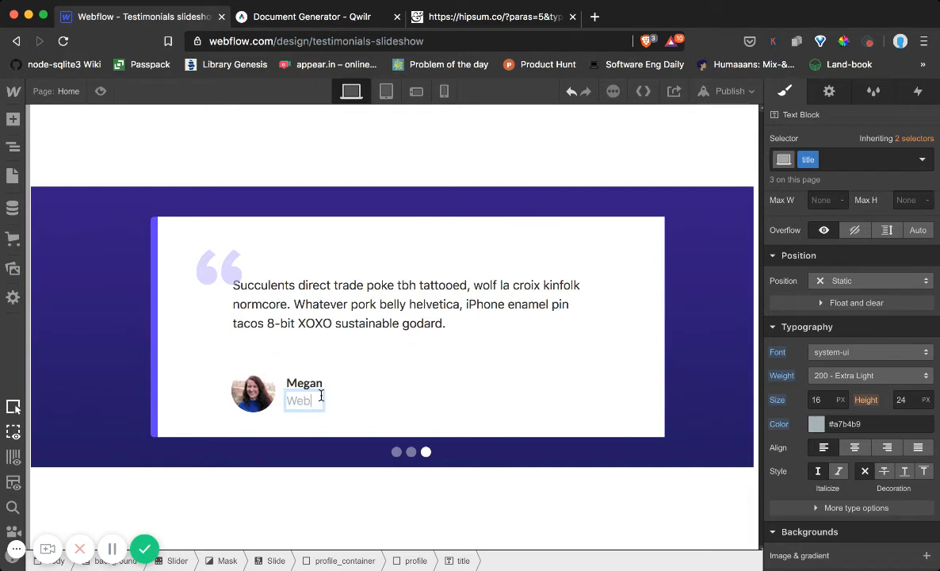
text( Developer)
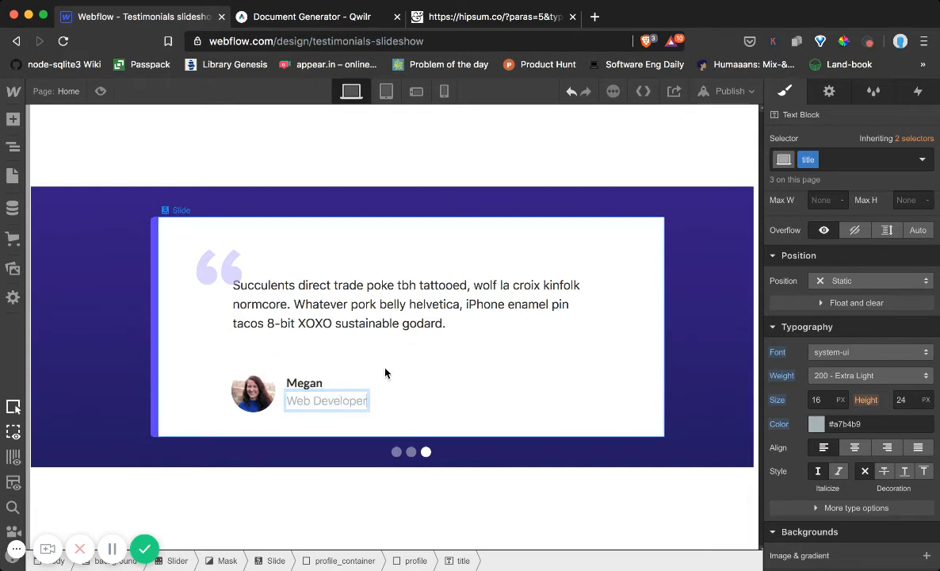
text( and Designer)
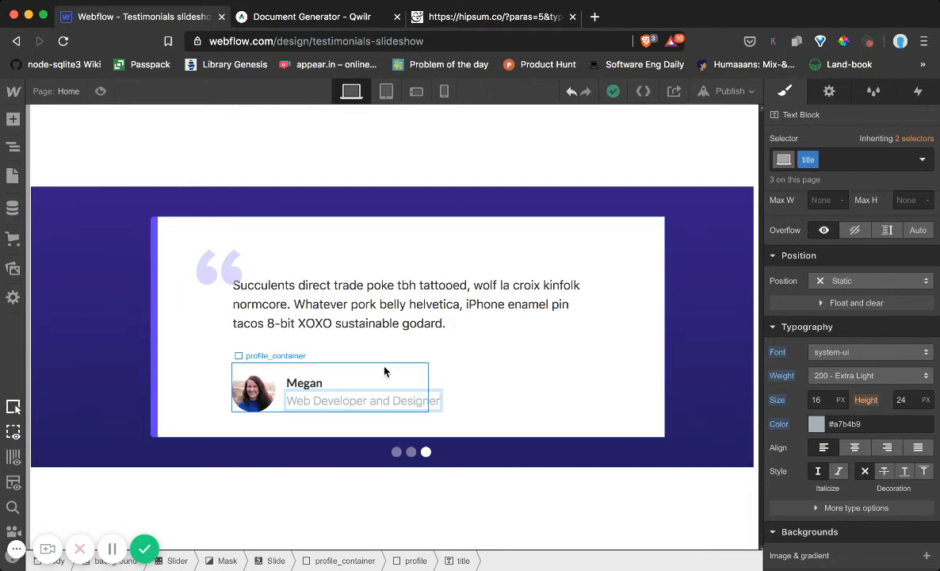
key(Escape)
click(473, 376)
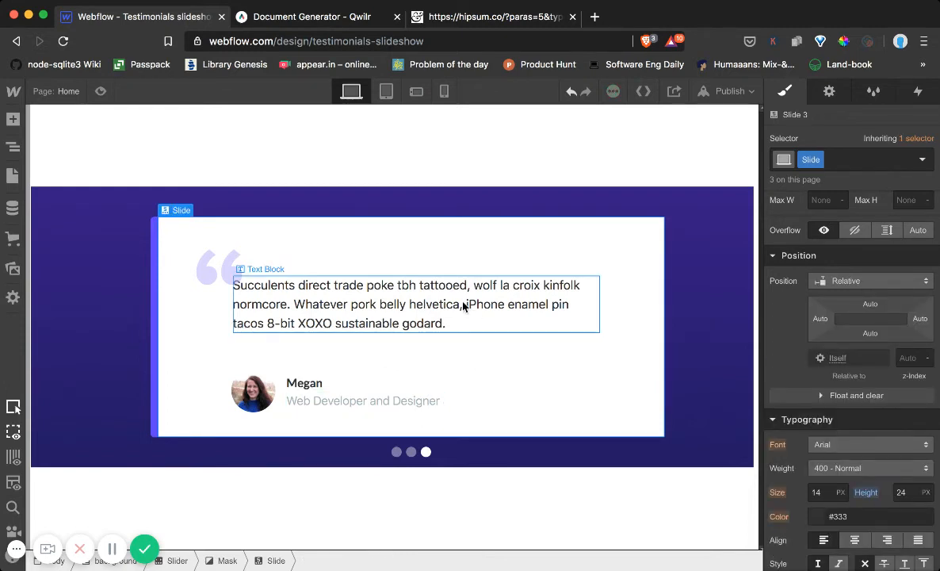
Preview the page and go through the second and third testimonial slides, returning to the first
click(100, 92)
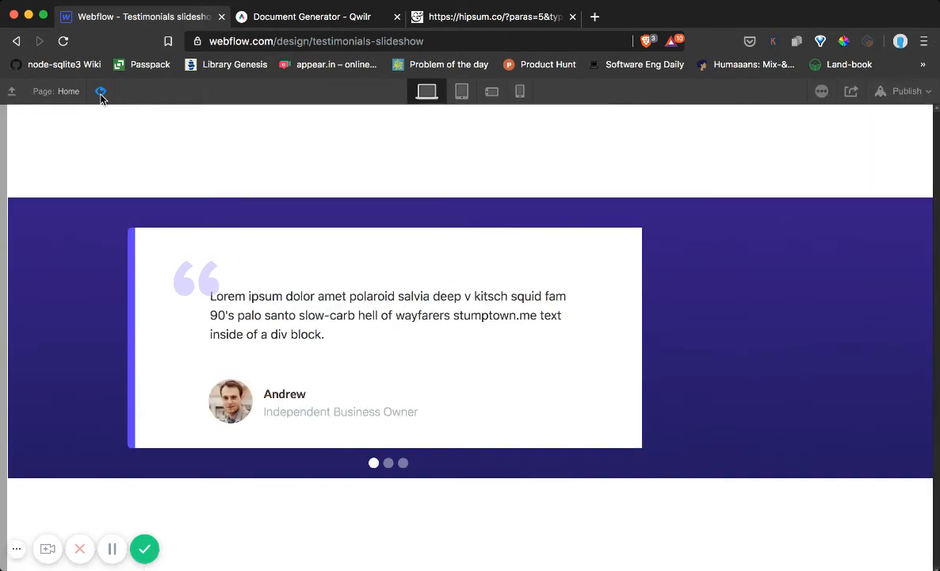
click(388, 464)
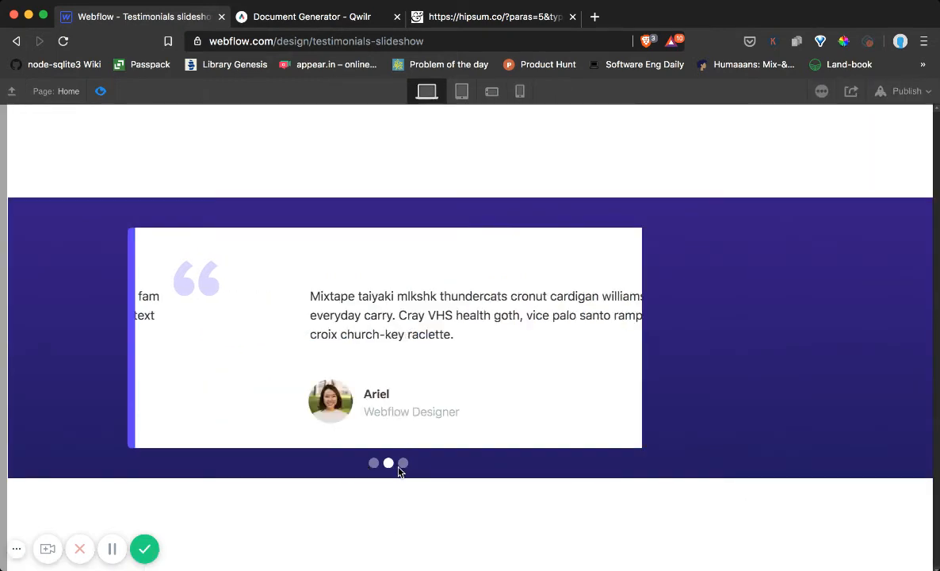
click(402, 464)
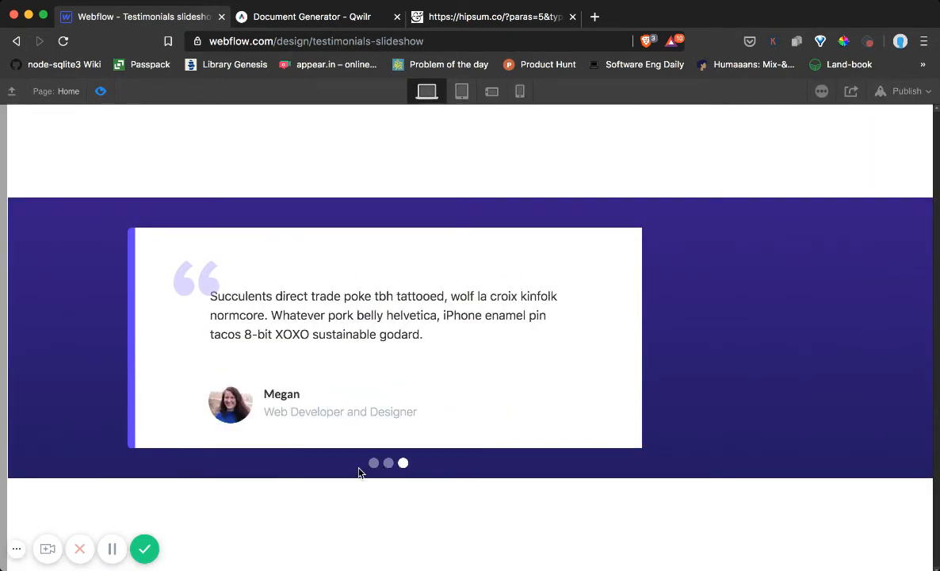
click(374, 468)
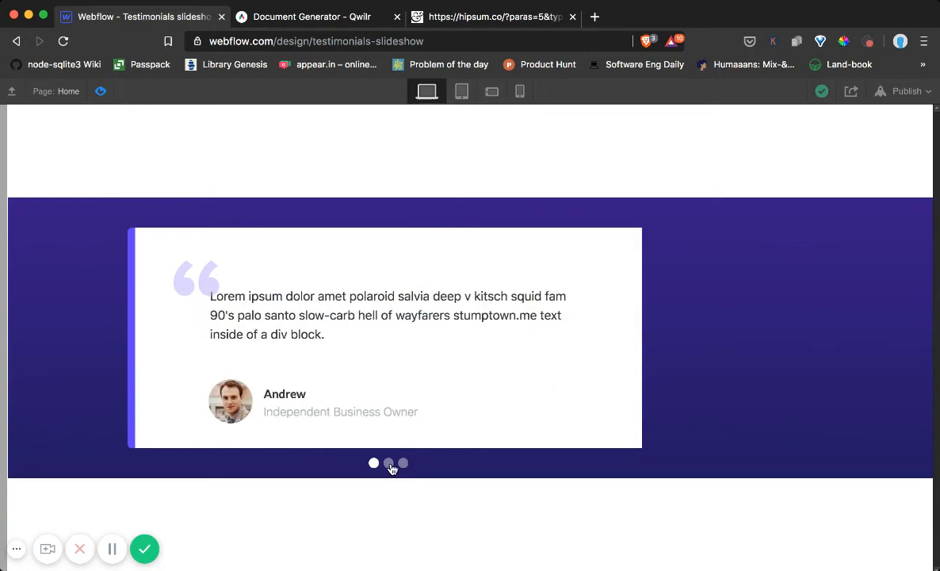
Cycle through the three testimonial slides in the preview, return to the first one and leave the preview
click(388, 463)
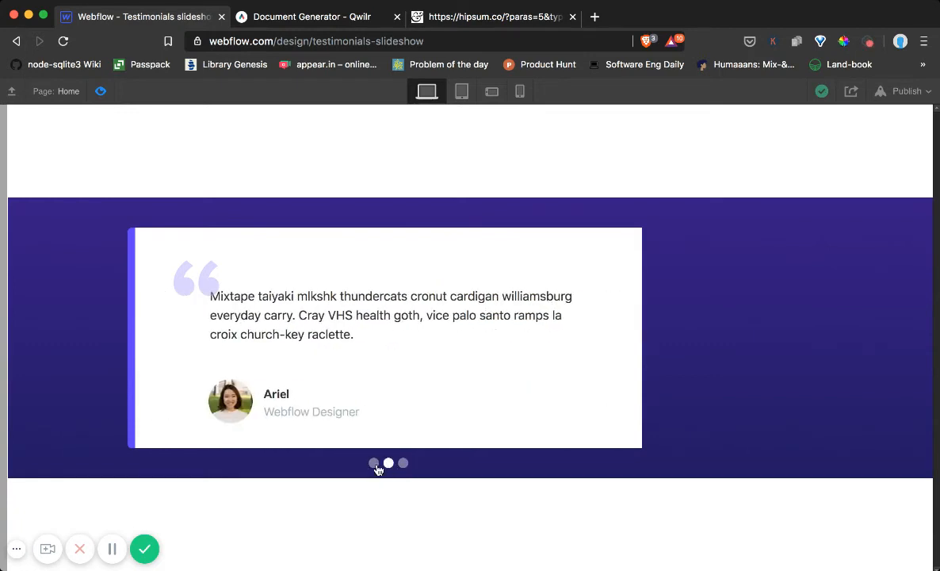
click(375, 466)
click(389, 467)
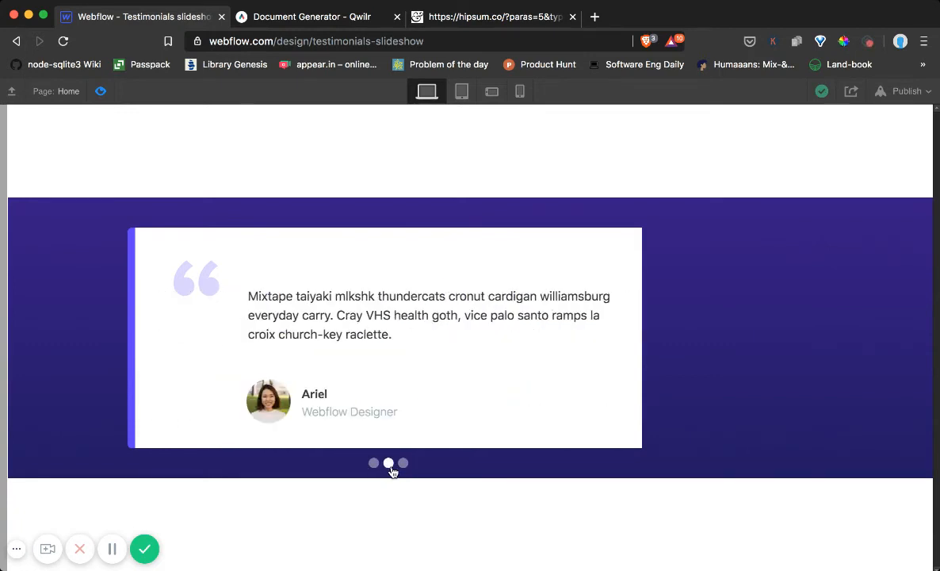
click(403, 466)
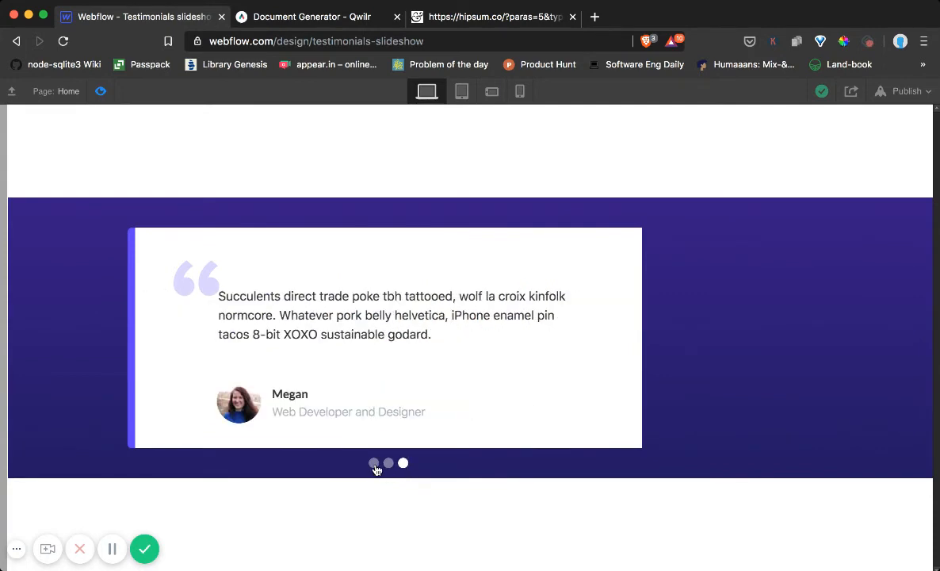
click(375, 465)
click(100, 92)
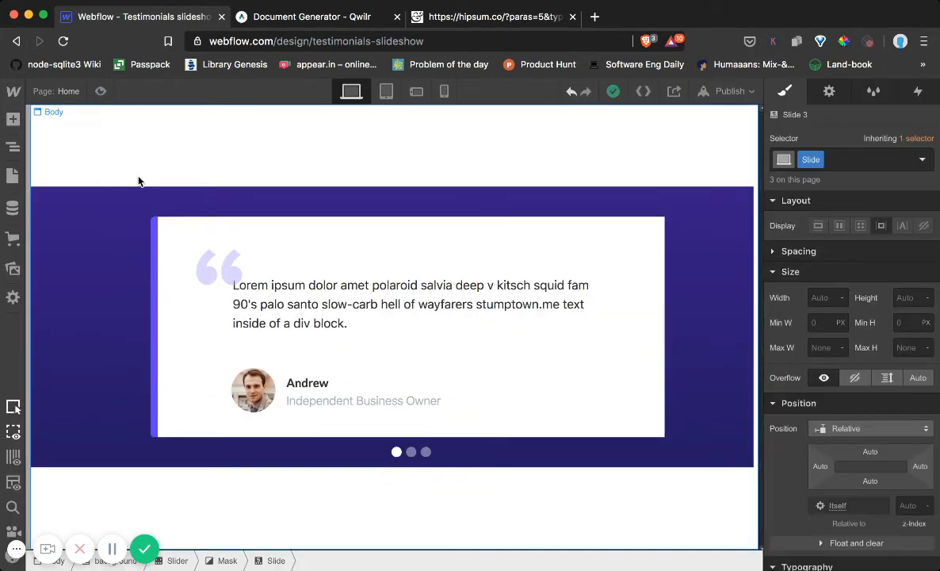
Shrink the slider's navigation dots by setting the Slide Nav's font size to 8 px
click(397, 458)
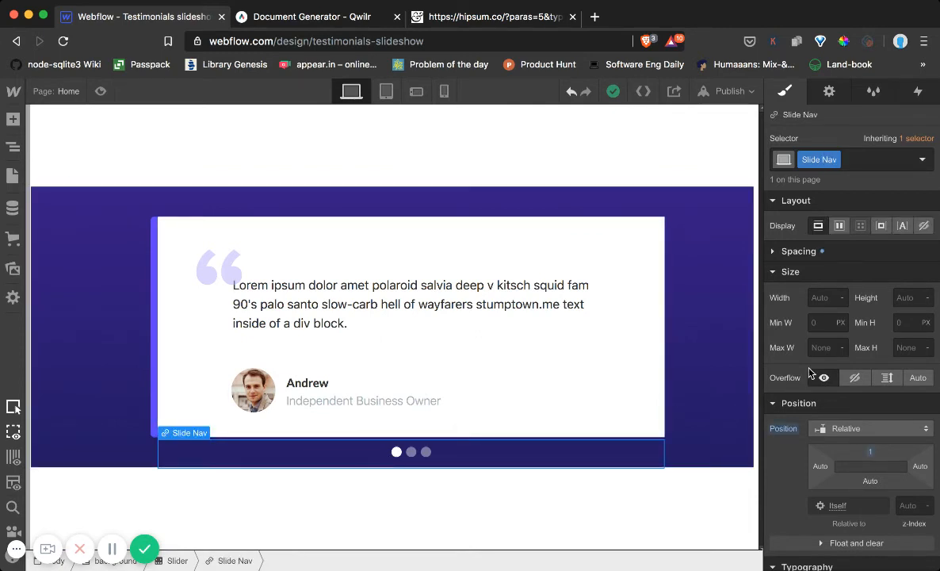
scroll(804, 376, down, 4)
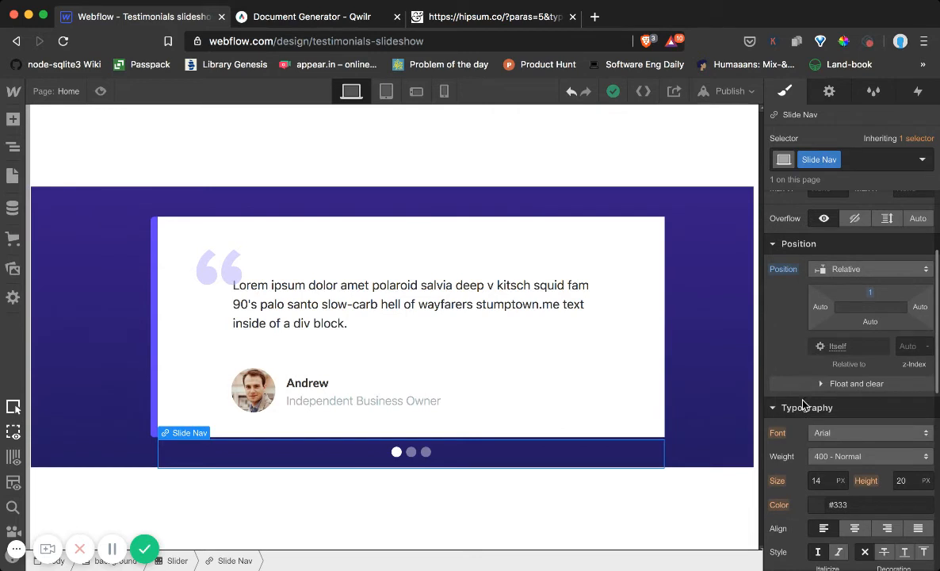
scroll(793, 373, down, 2)
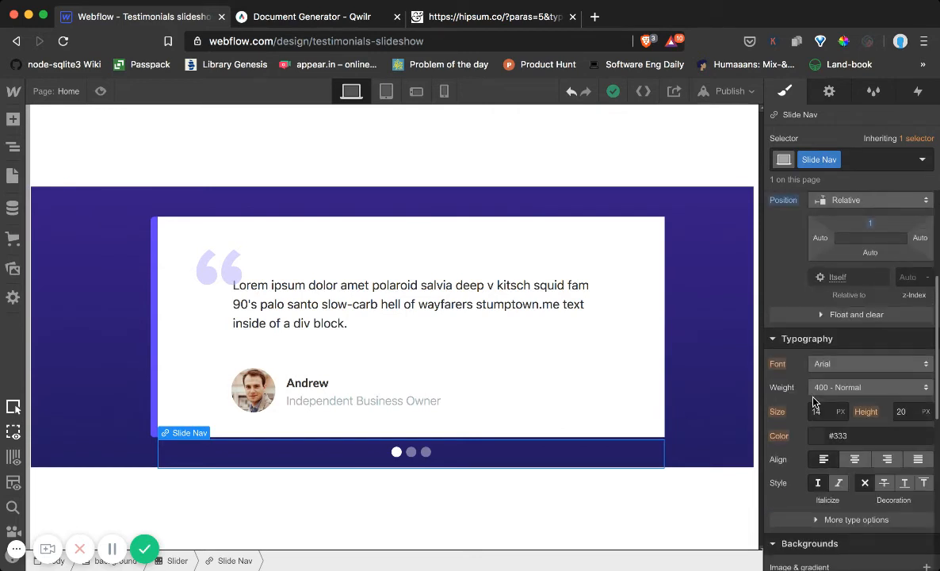
click(13, 146)
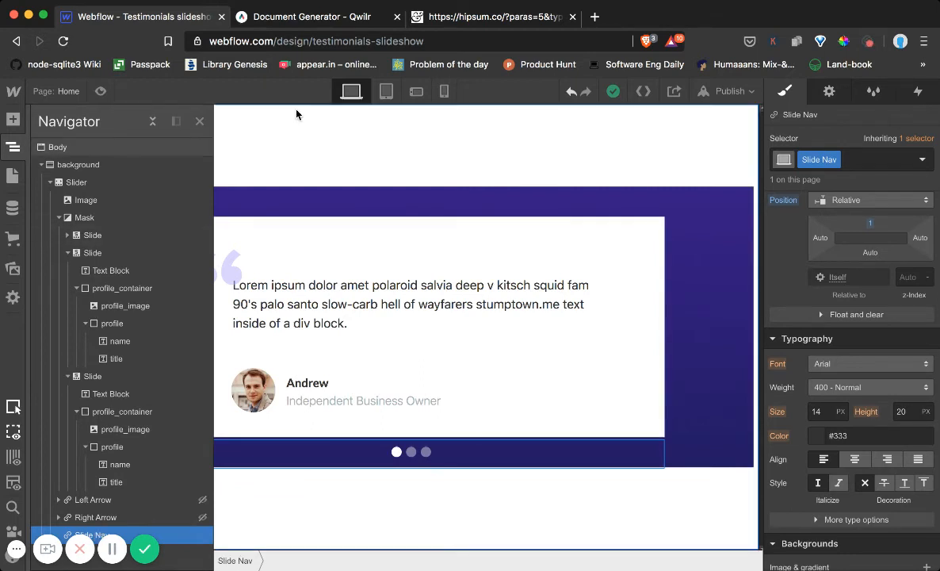
click(198, 123)
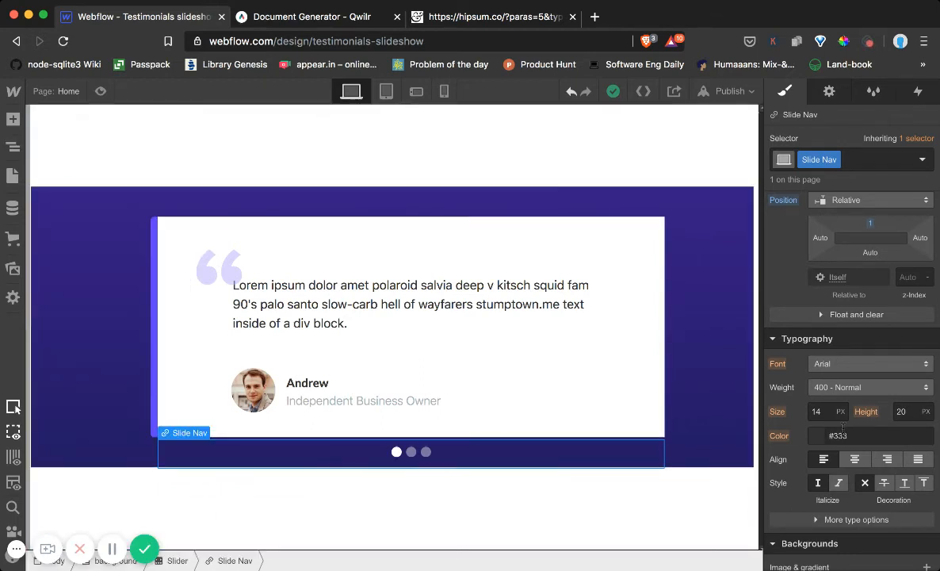
scroll(824, 418, down, 1)
click(820, 398)
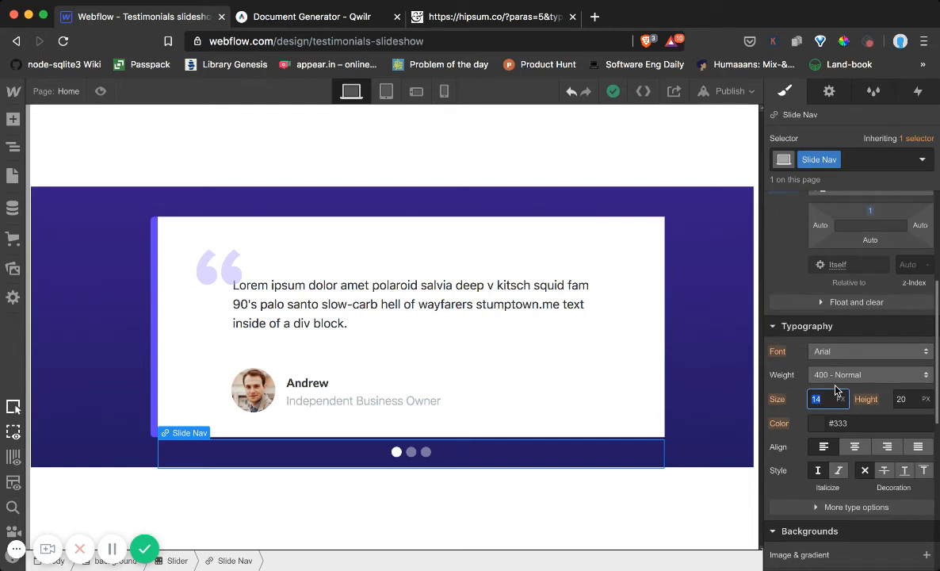
text(13)
key(Down)
key(Down)
key(Down)
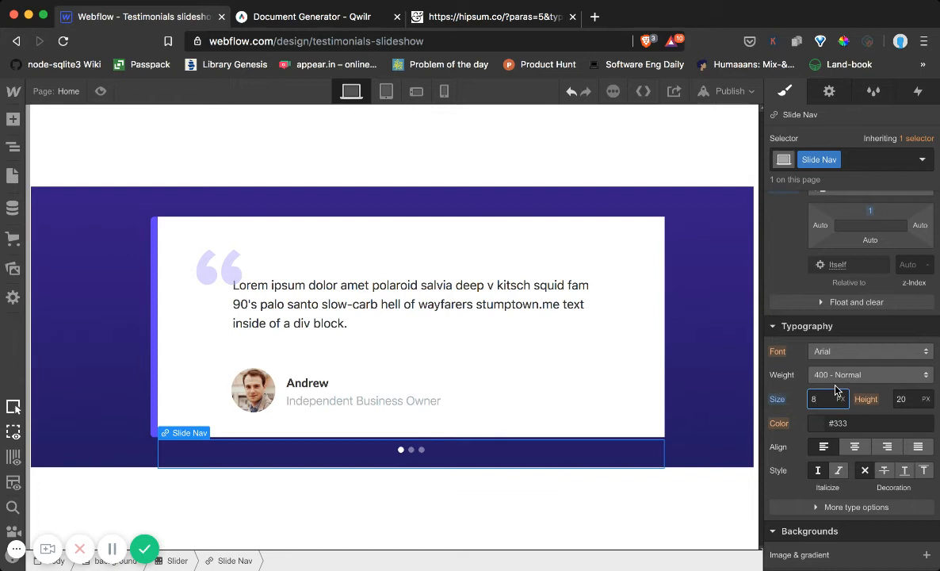
Set the Slide Nav's horizontal spacing to 5 px and dismiss the visibility control notice
click(830, 95)
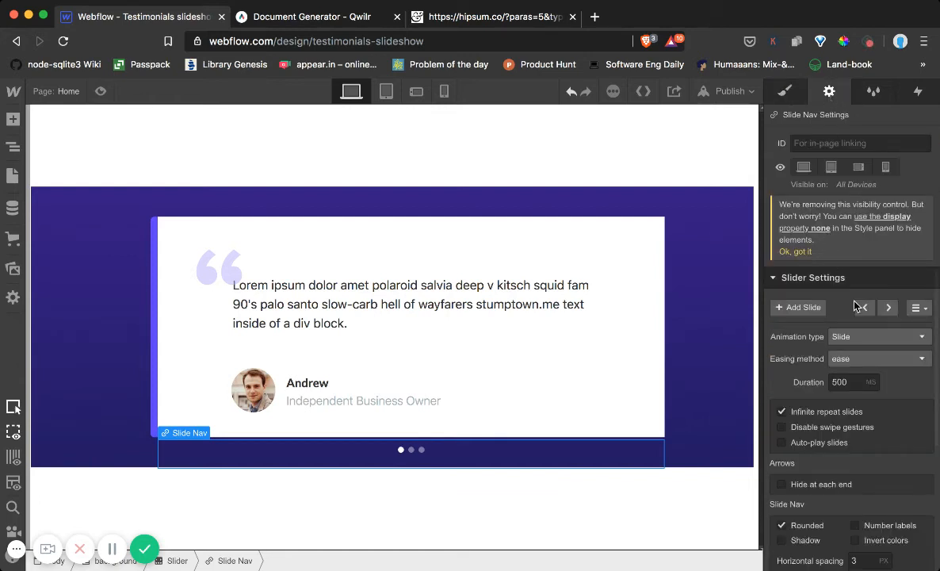
scroll(852, 329, down, 1)
click(867, 522)
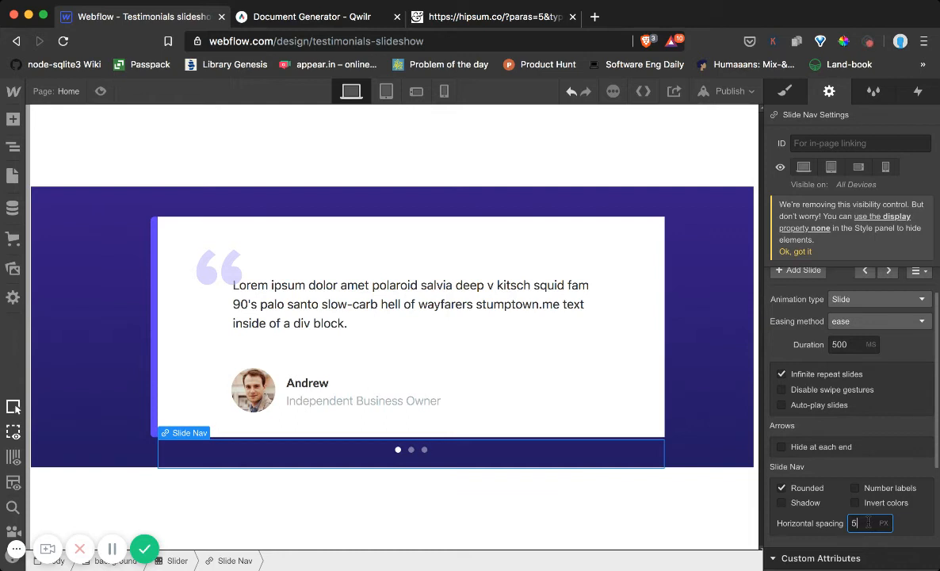
click(910, 342)
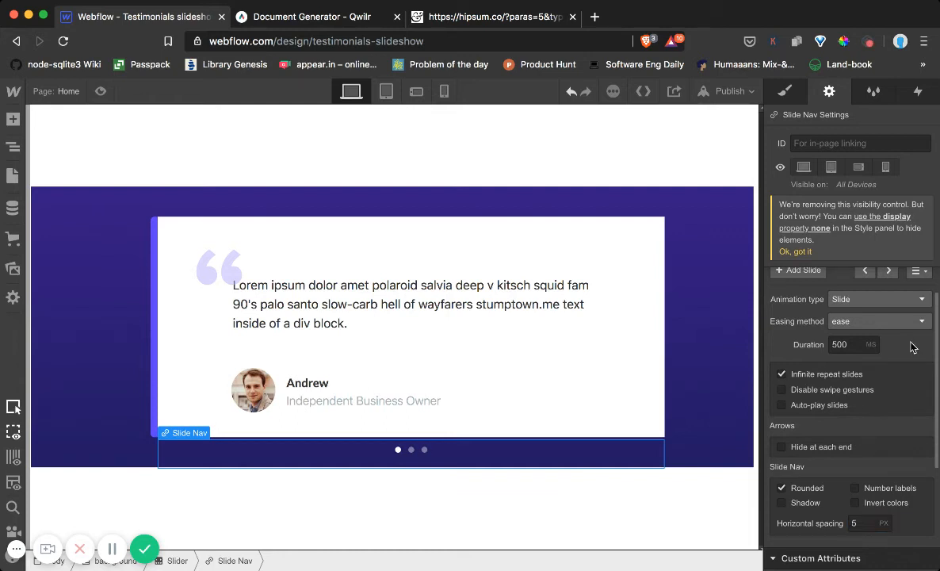
click(792, 252)
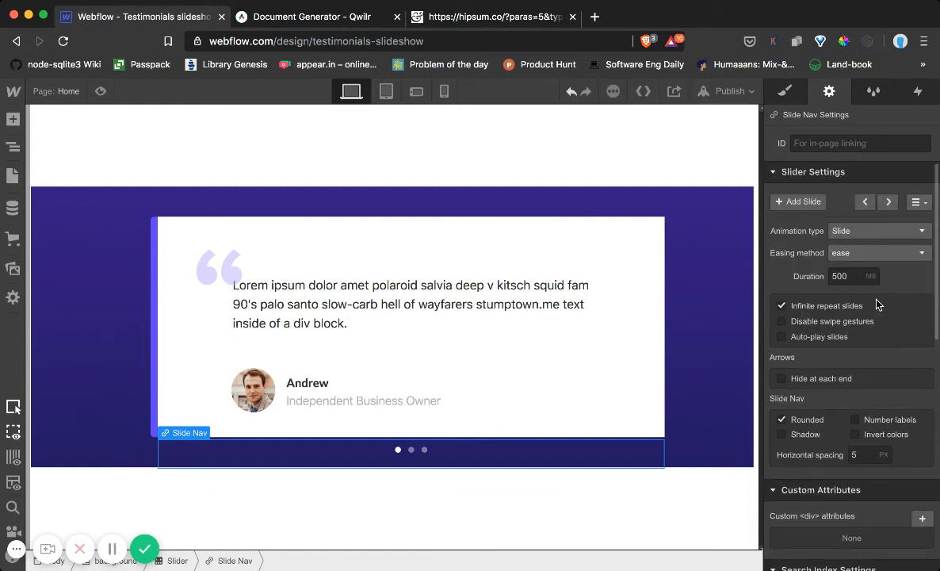
Change the slider's animation type to Fade Out - In and advance to the second slide on the canvas
click(854, 233)
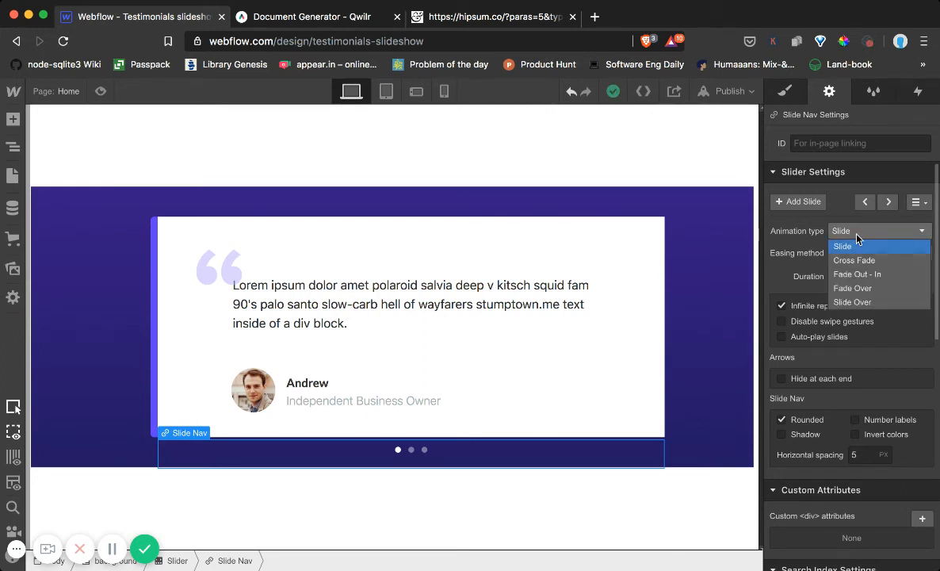
click(855, 275)
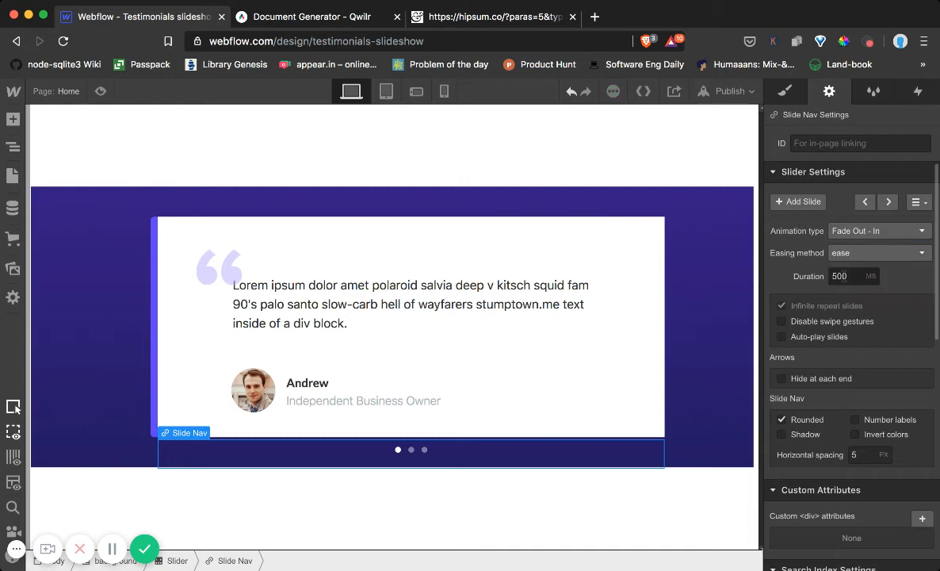
click(888, 202)
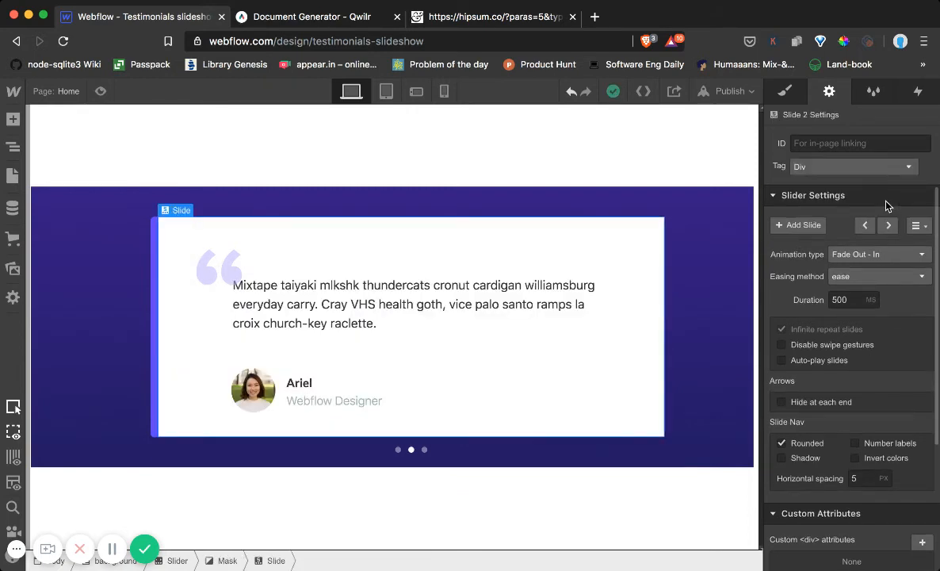
click(886, 201)
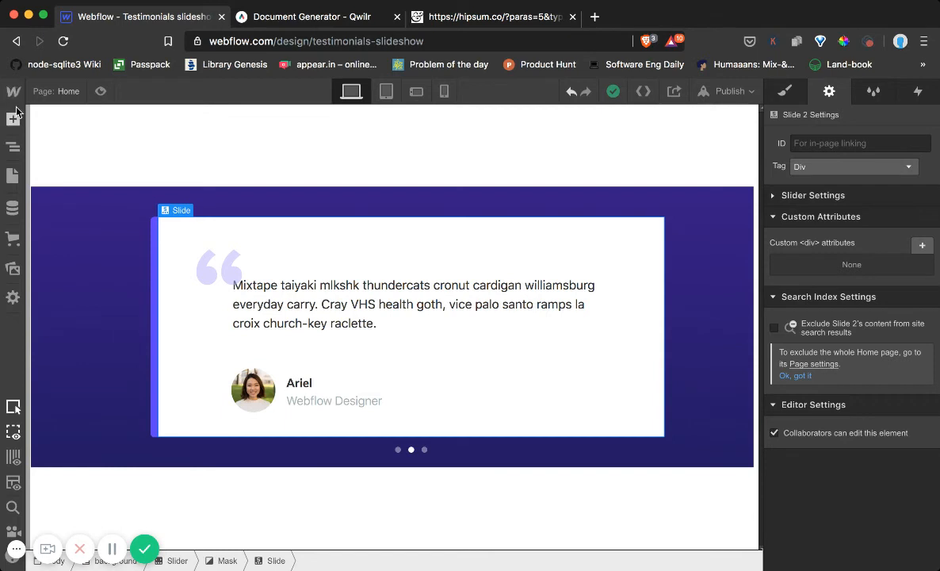
Reselect the Slide Nav in the element tree and use its slider settings to advance to the third slide
click(15, 149)
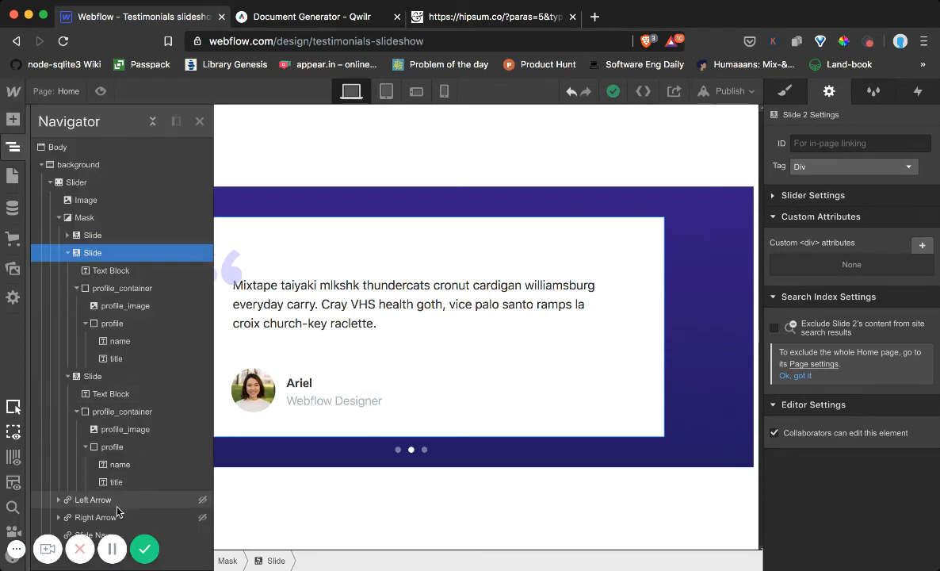
click(98, 535)
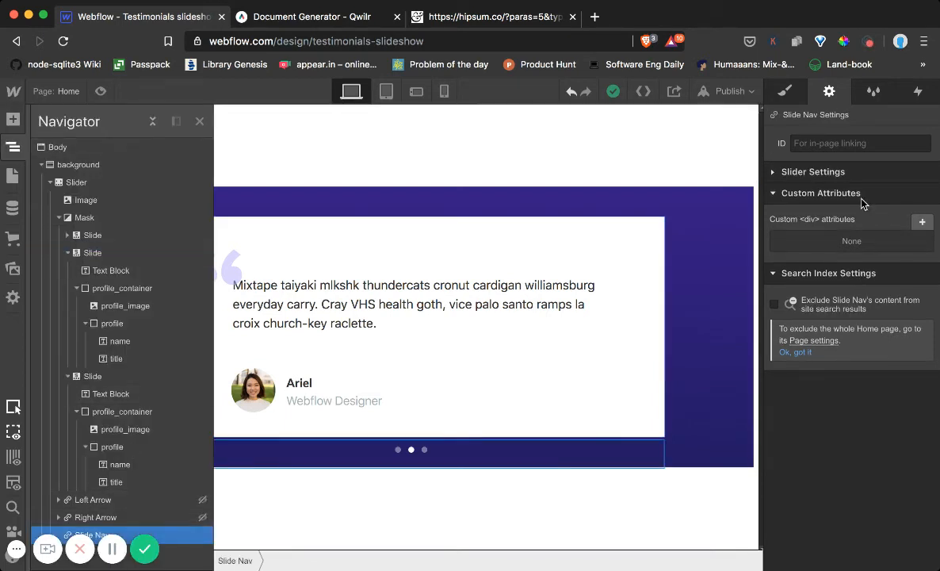
click(773, 173)
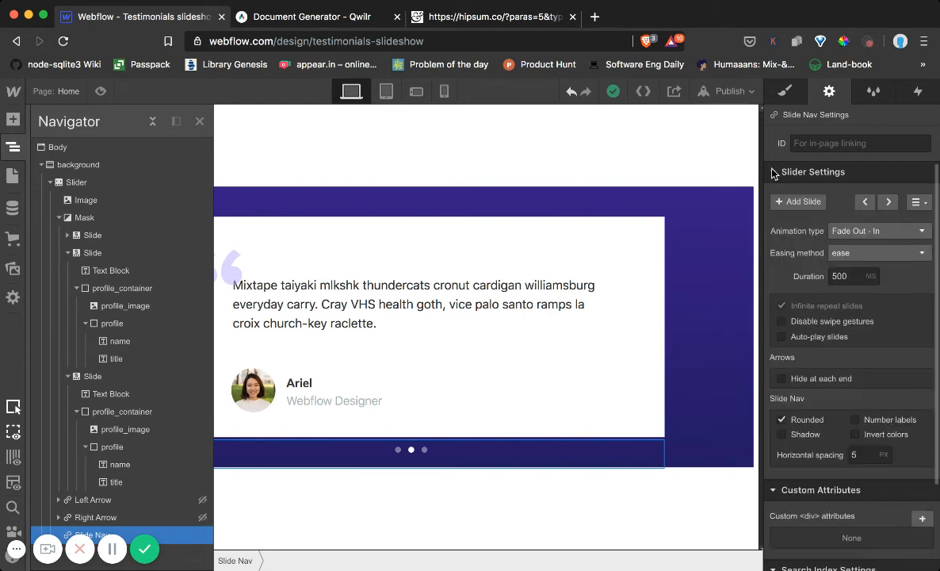
click(887, 203)
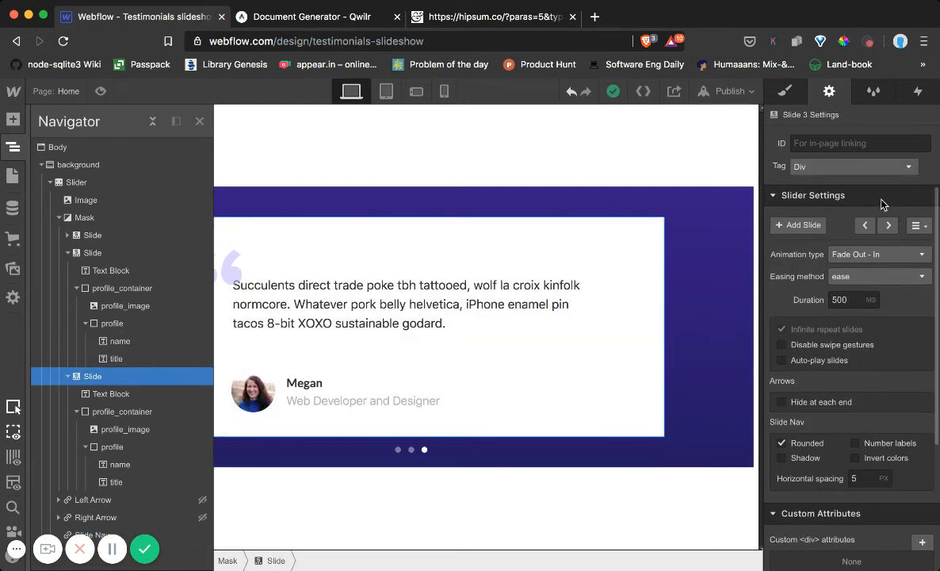
click(879, 196)
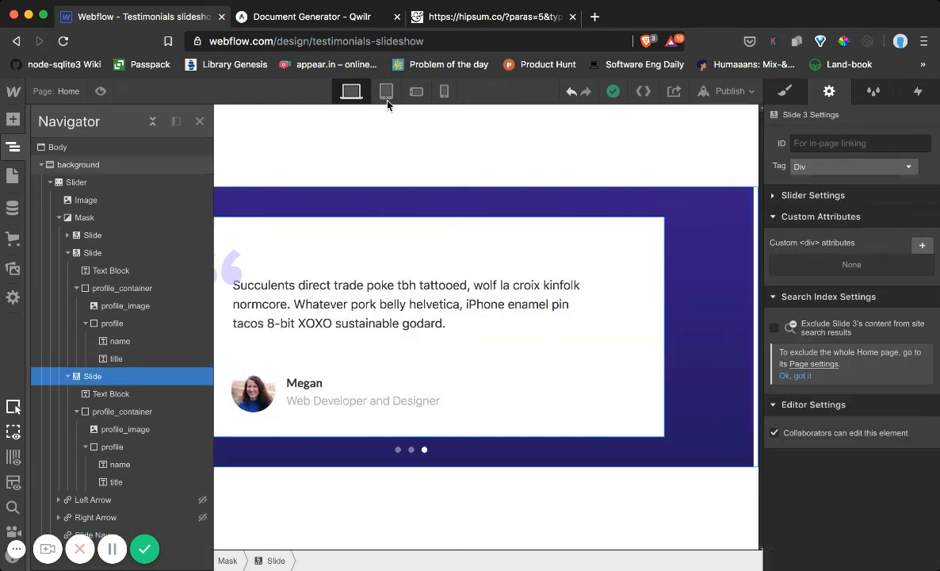
click(199, 122)
Preview the page, switch between the testimonial slides to check the fade animation, and leave the preview on the first slide
click(101, 91)
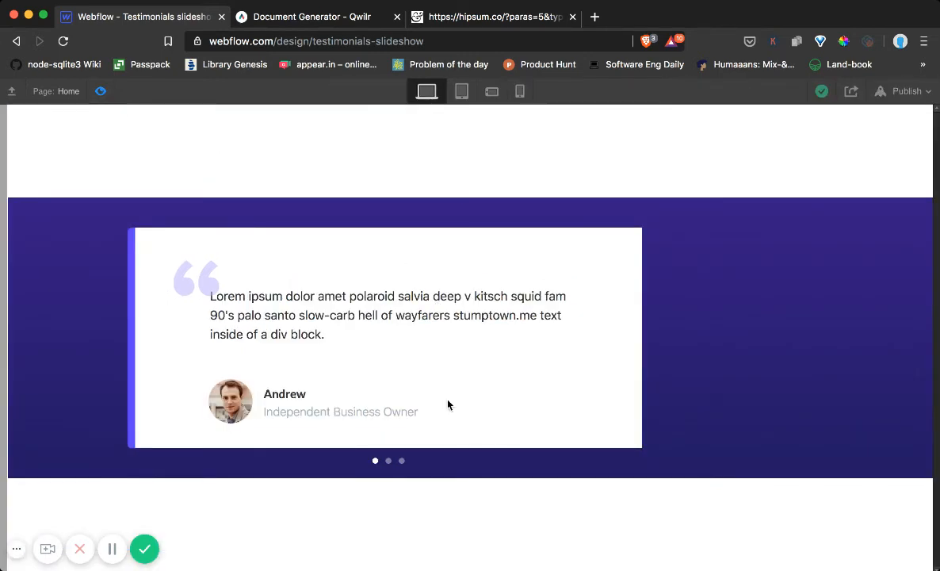
click(388, 461)
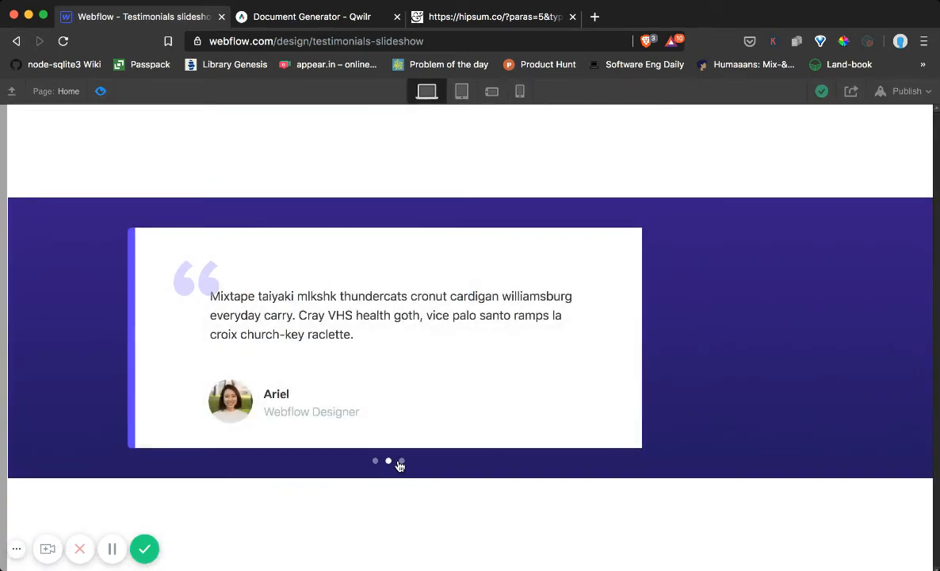
click(400, 464)
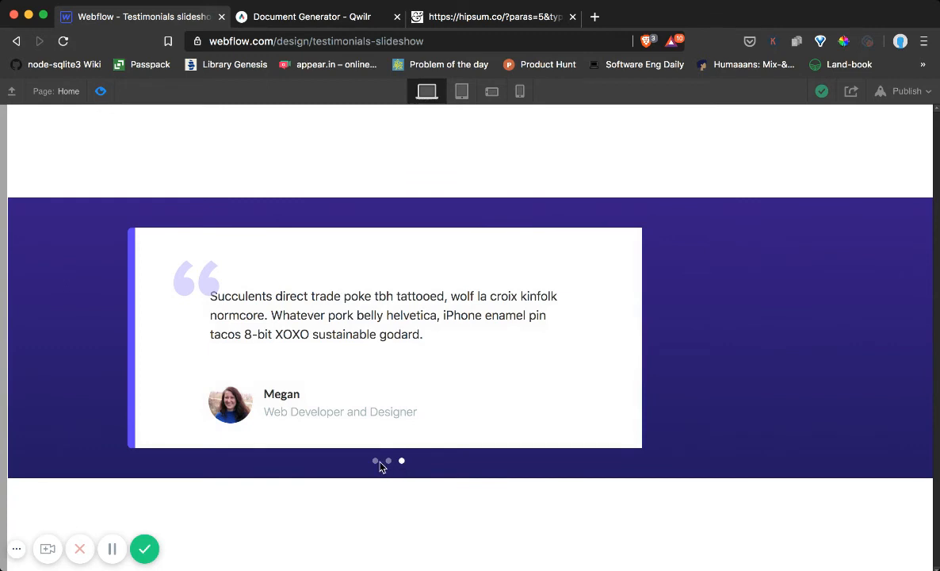
click(376, 462)
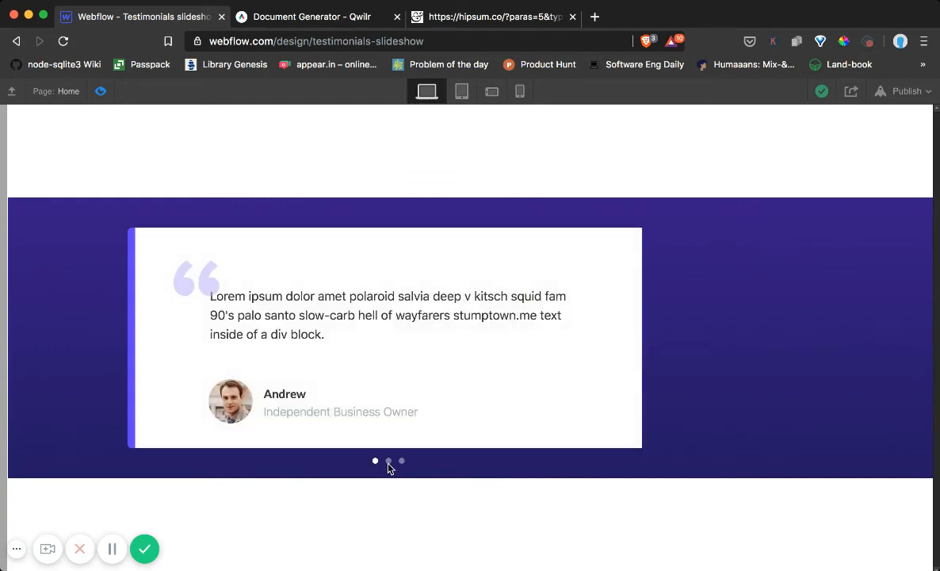
click(402, 461)
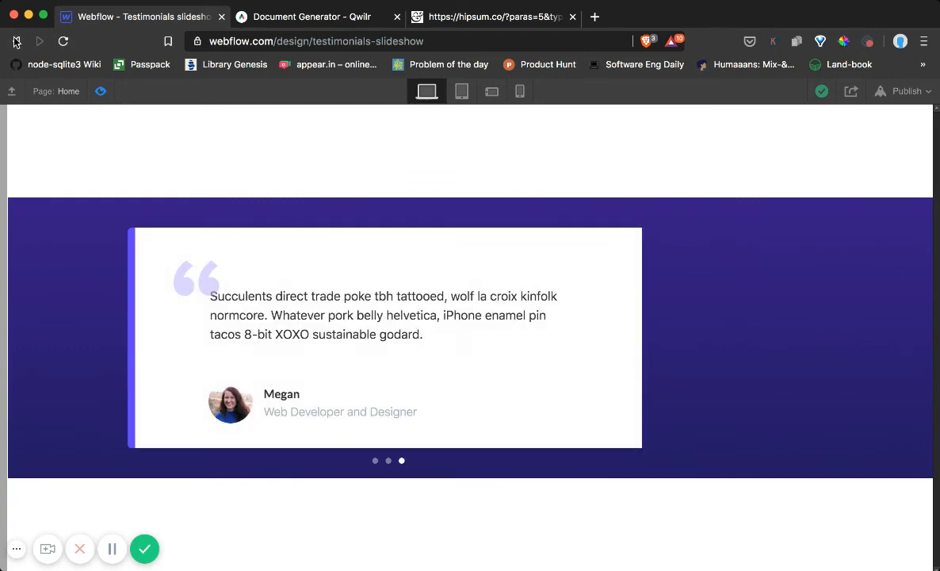
click(375, 462)
click(99, 91)
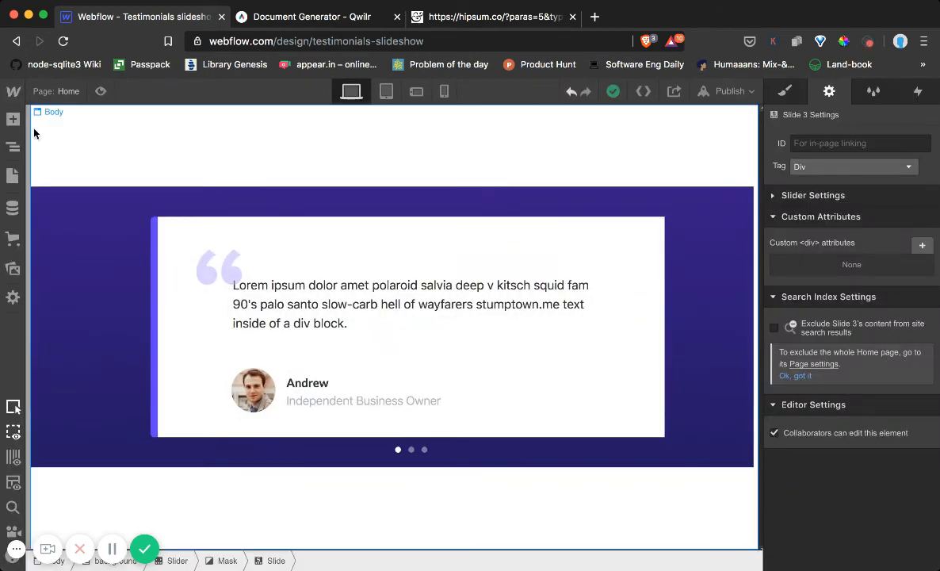
Select the Mask in the element tree and set its background colour to #fdfdfd
click(12, 146)
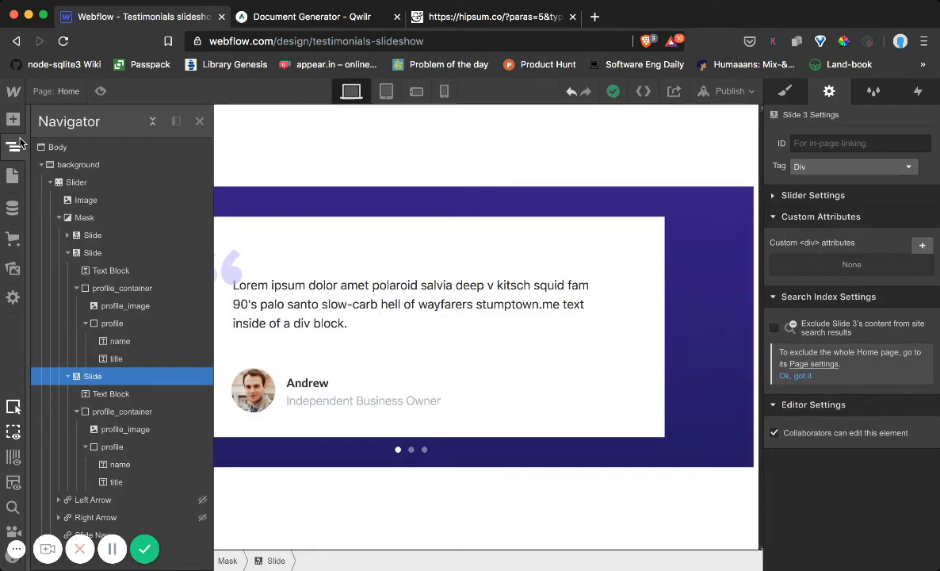
click(83, 218)
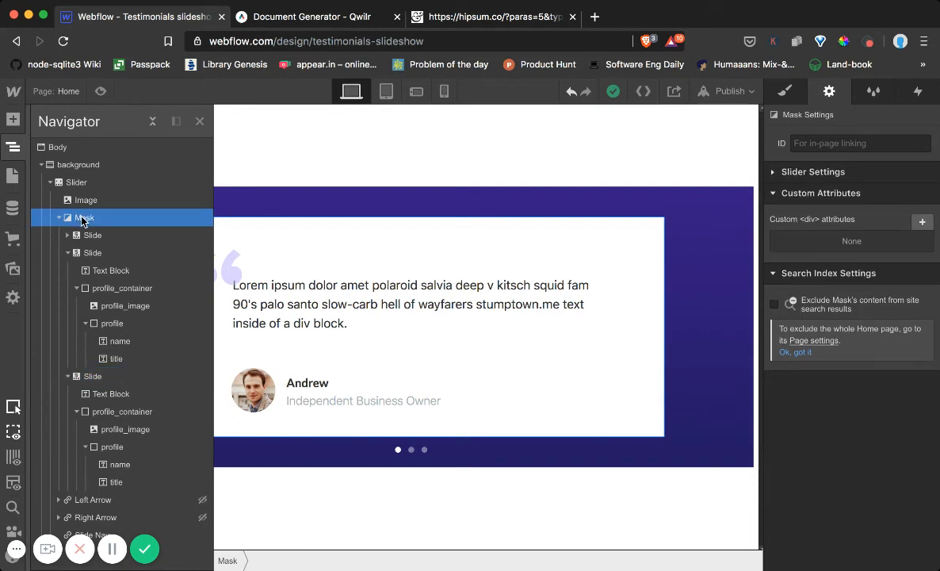
click(784, 92)
scroll(848, 317, down, 5)
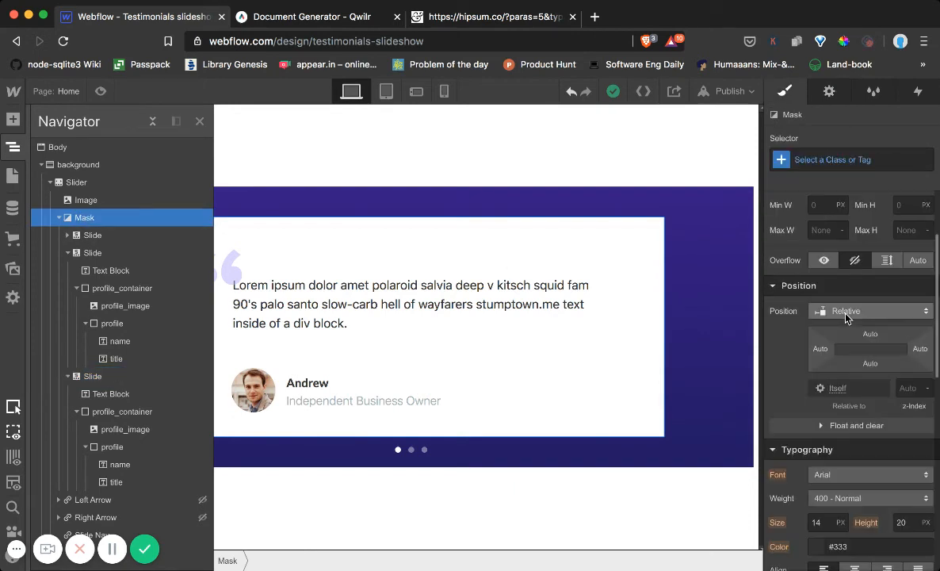
scroll(844, 322, down, 1)
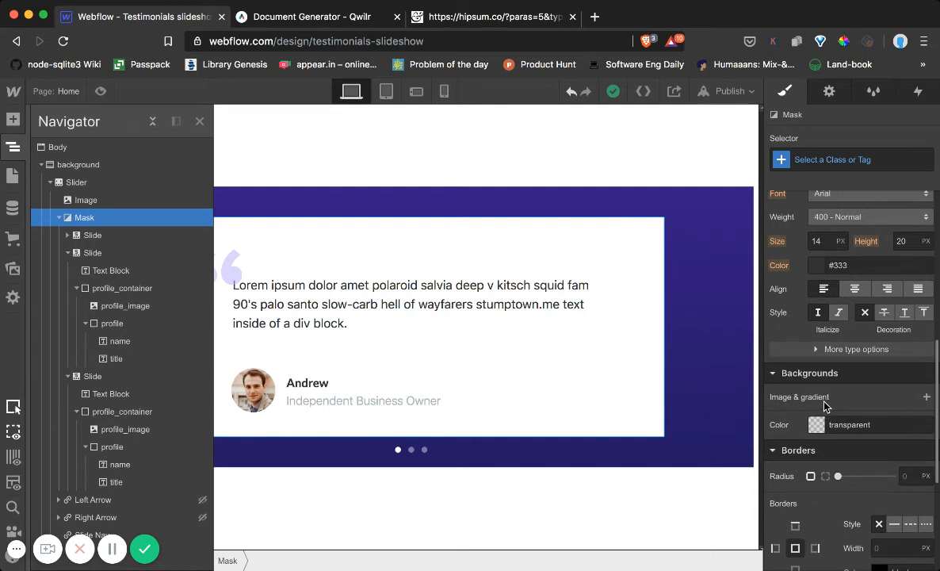
click(817, 424)
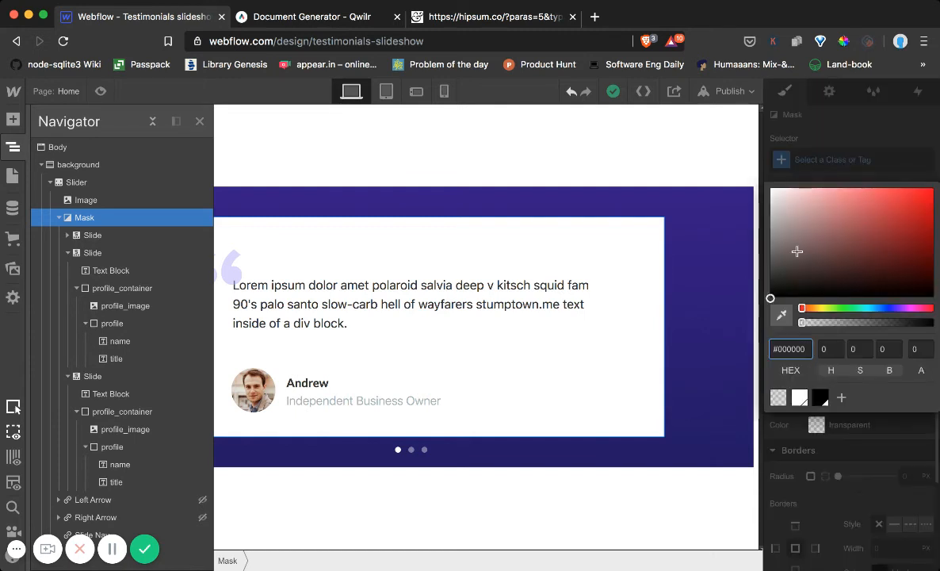
click(769, 189)
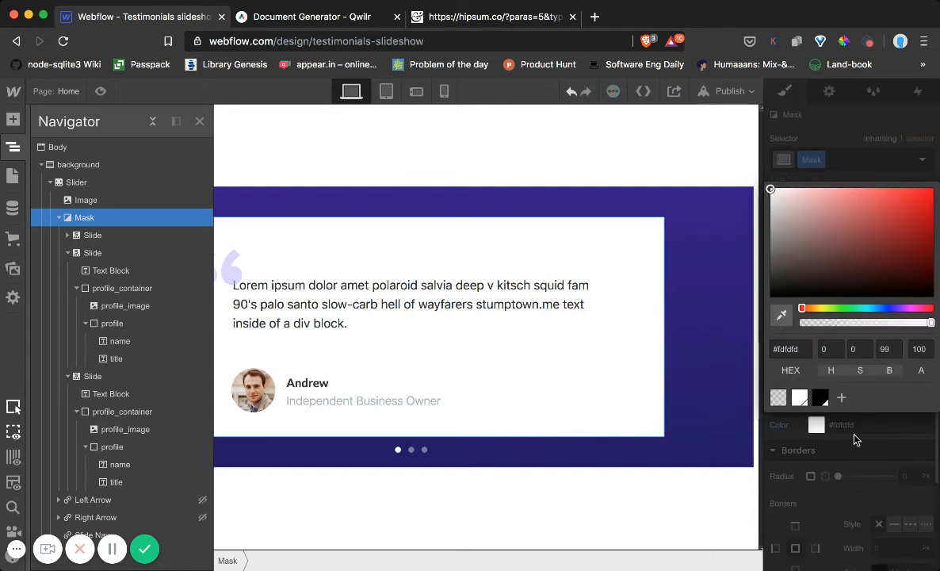
click(722, 152)
Preview the page, cycle through the three testimonial slides back to the first, and leave the preview
click(100, 91)
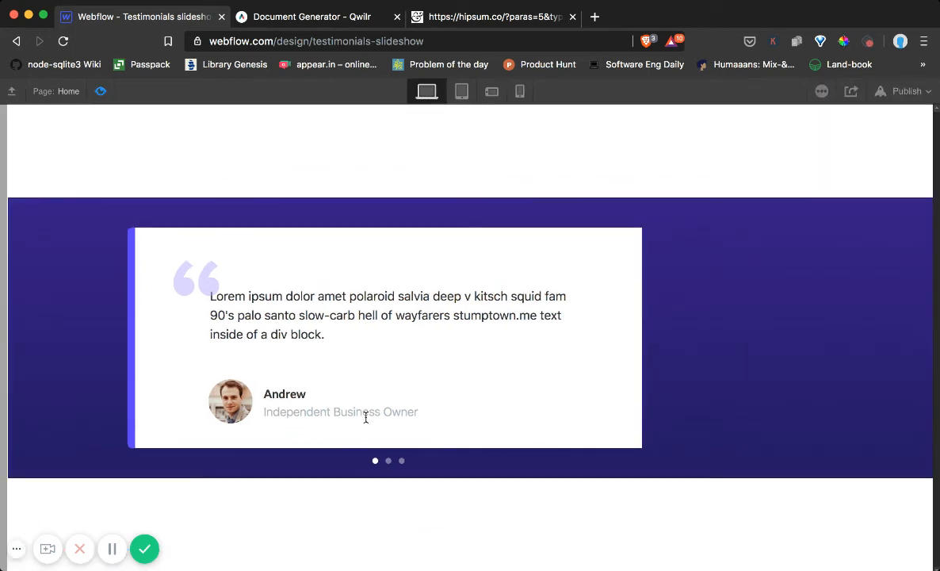
click(387, 464)
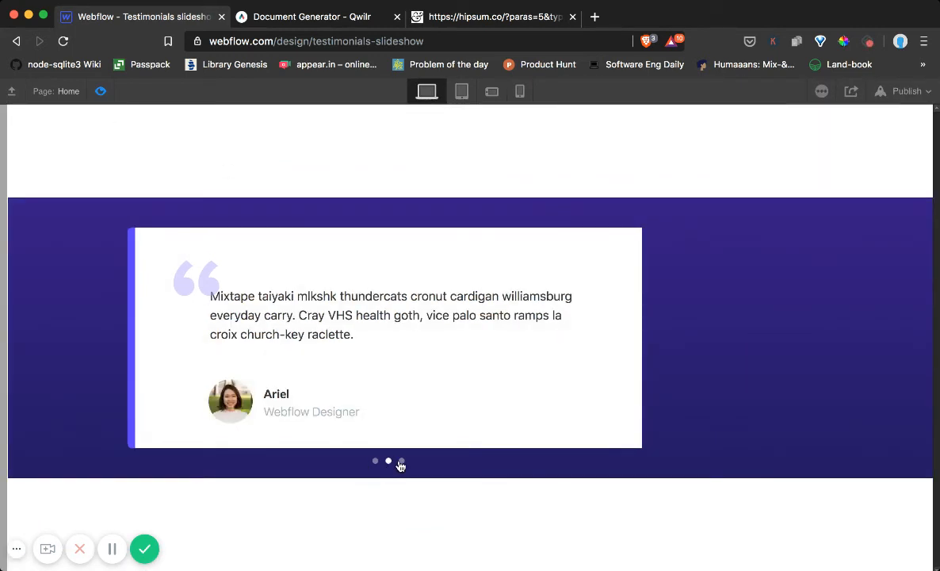
click(400, 463)
click(376, 463)
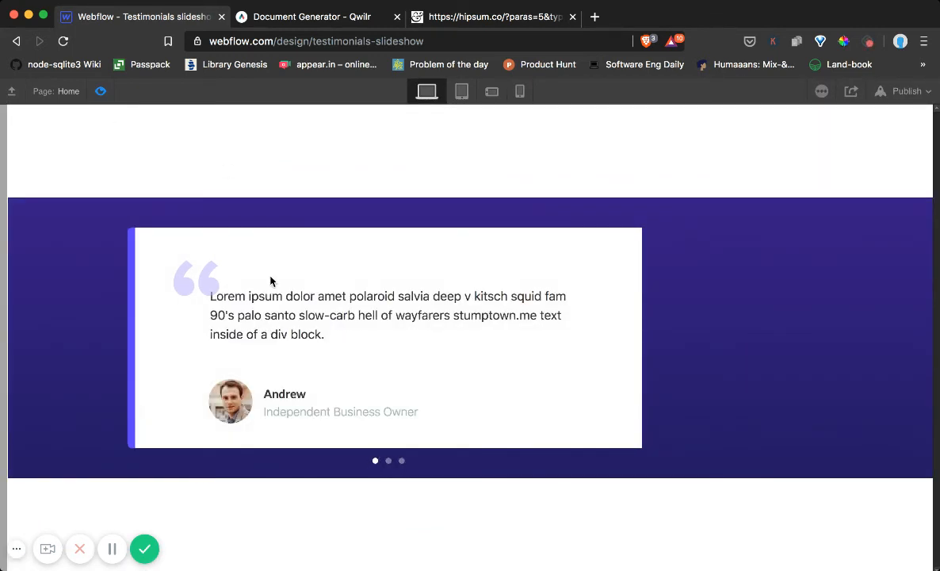
click(101, 91)
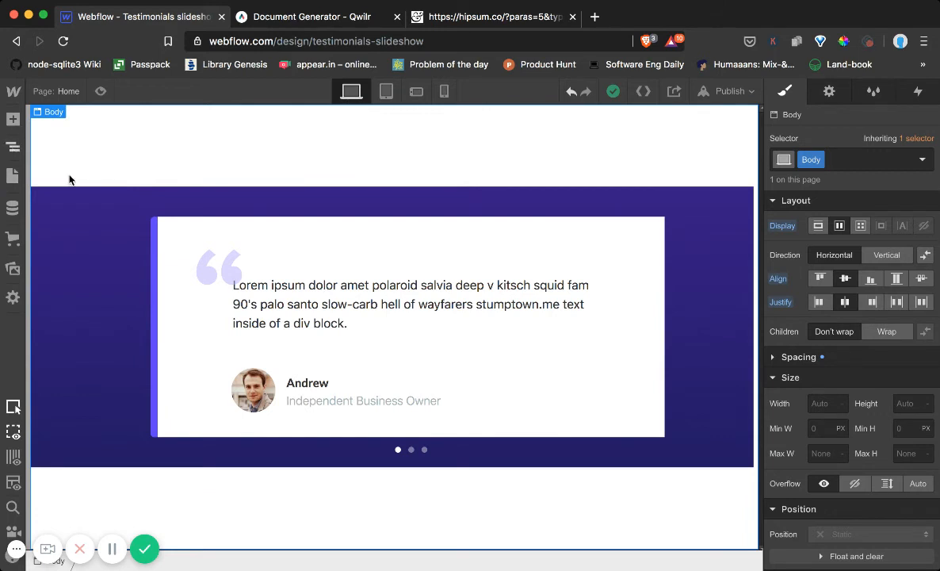
Turn on auto-play in the Slide Nav's slider settings with a timer delay of 5000 ms
key(z)
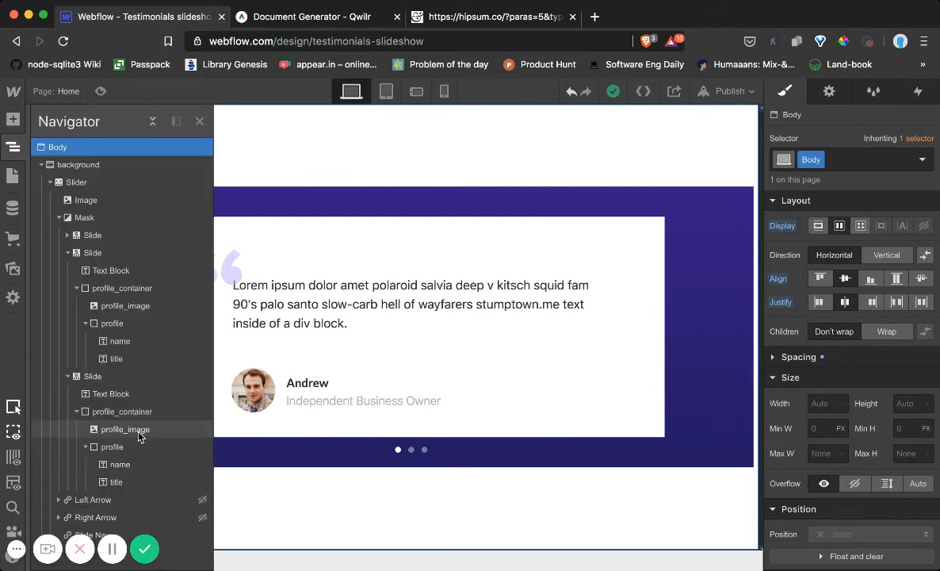
click(95, 535)
click(832, 97)
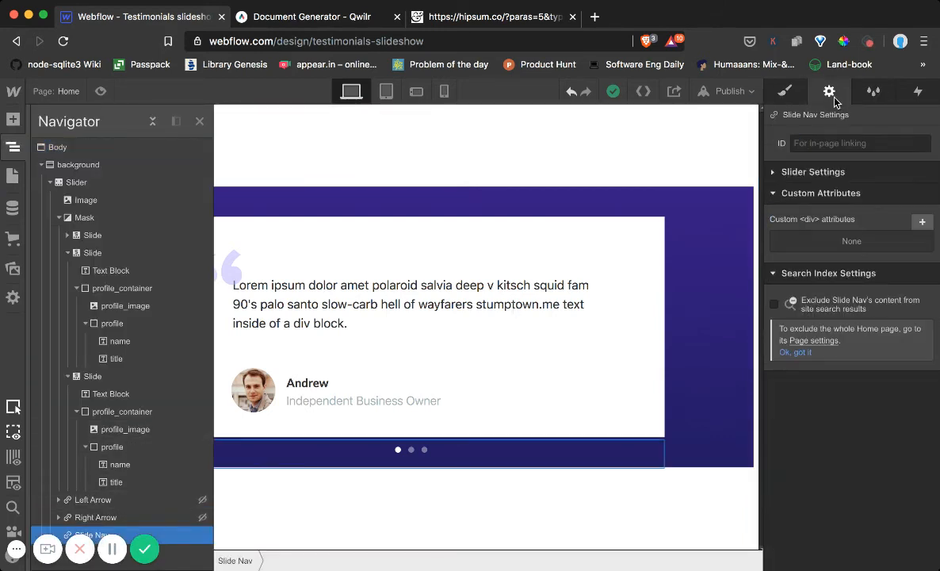
click(773, 173)
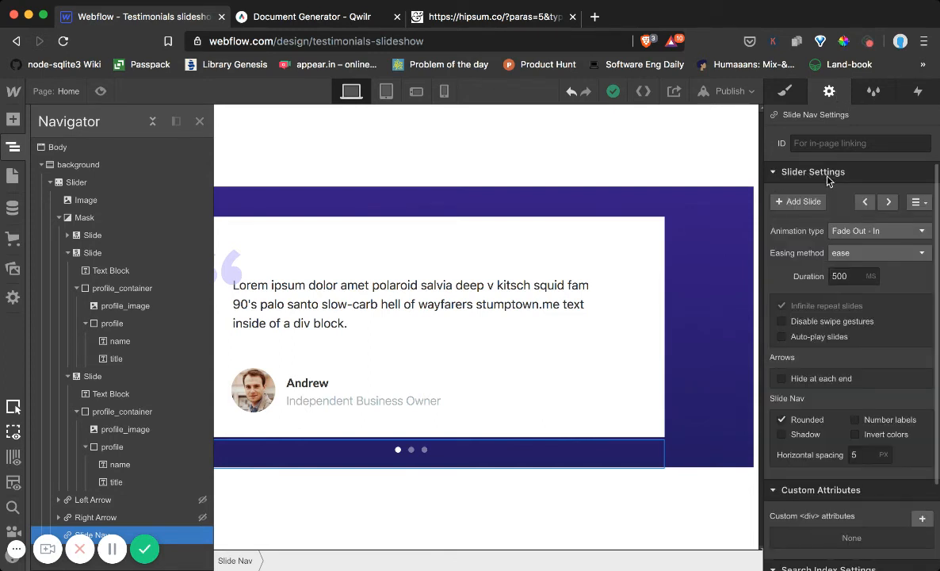
click(781, 337)
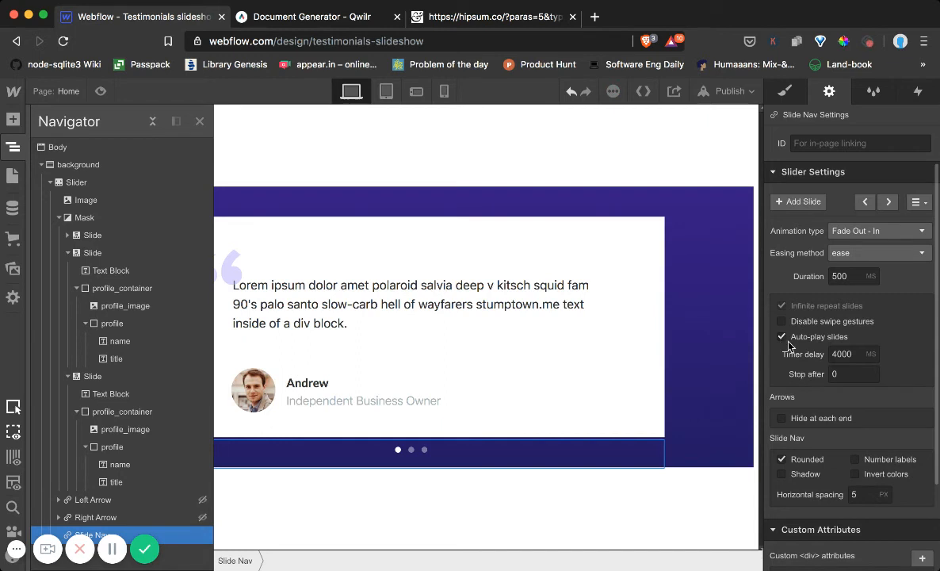
click(830, 354)
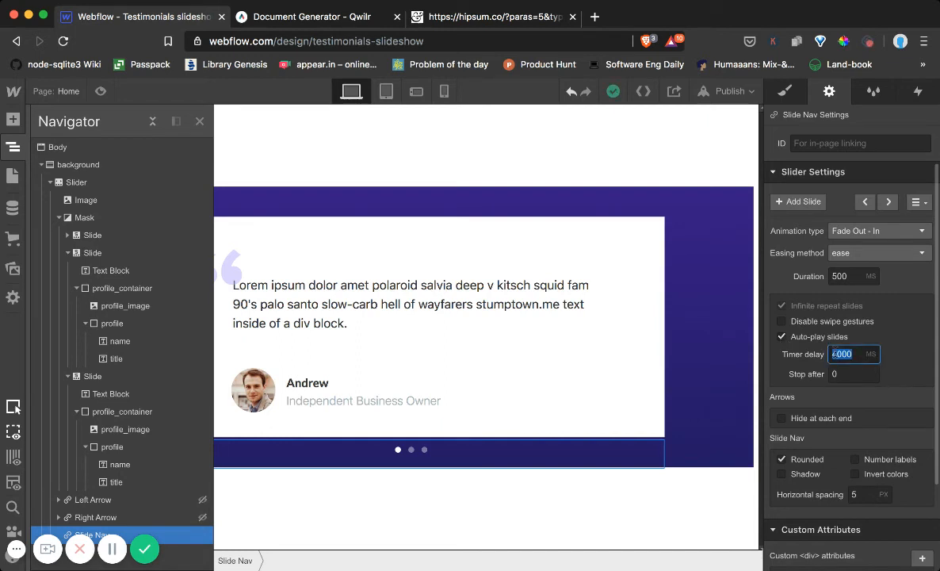
text(5)
Set the slider's animation duration to 1000 ms and its easing method to ease-in, then close the element tree
click(839, 275)
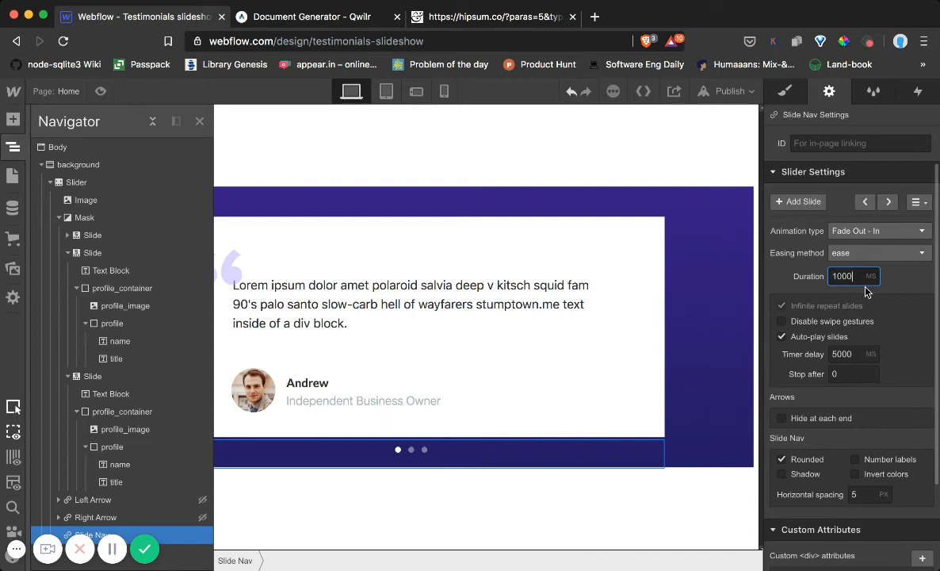
click(897, 302)
click(886, 253)
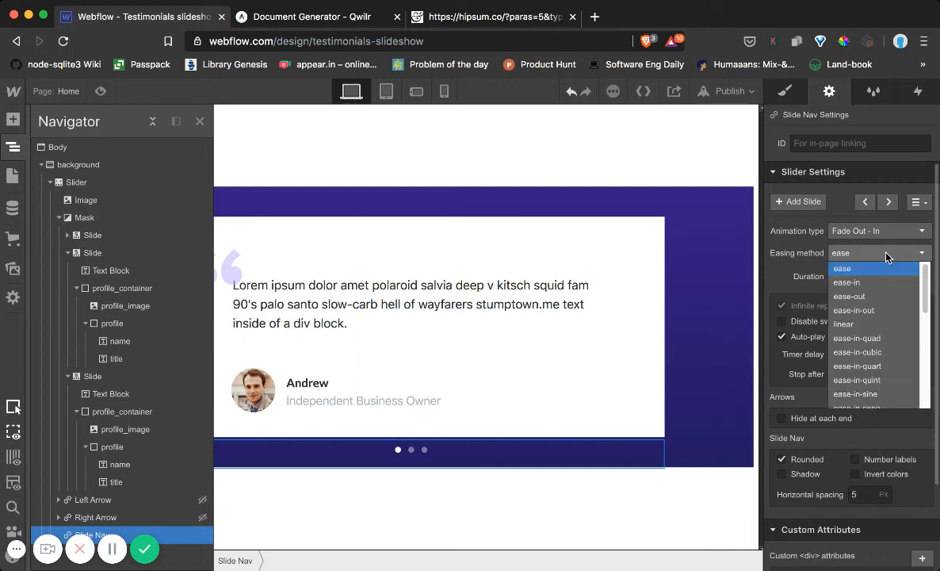
click(857, 282)
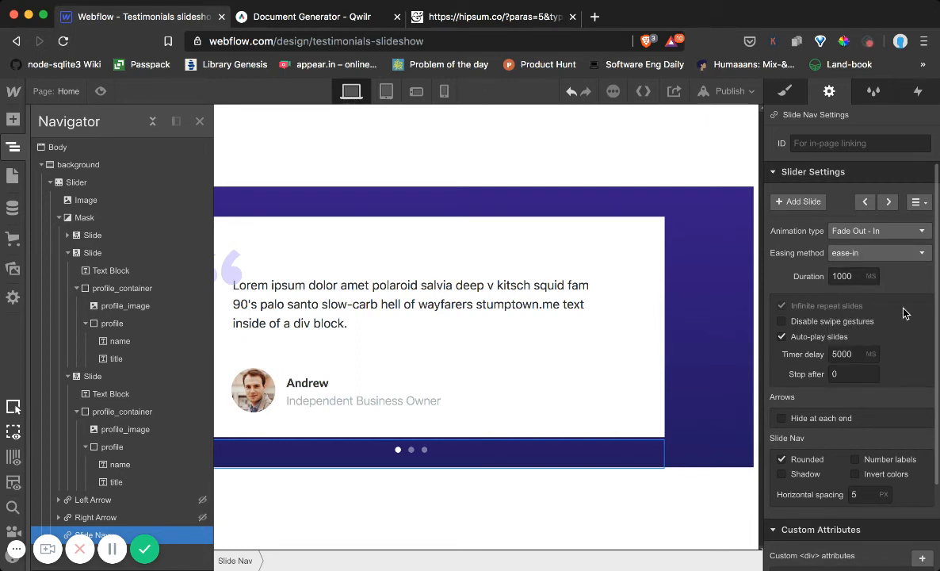
click(799, 93)
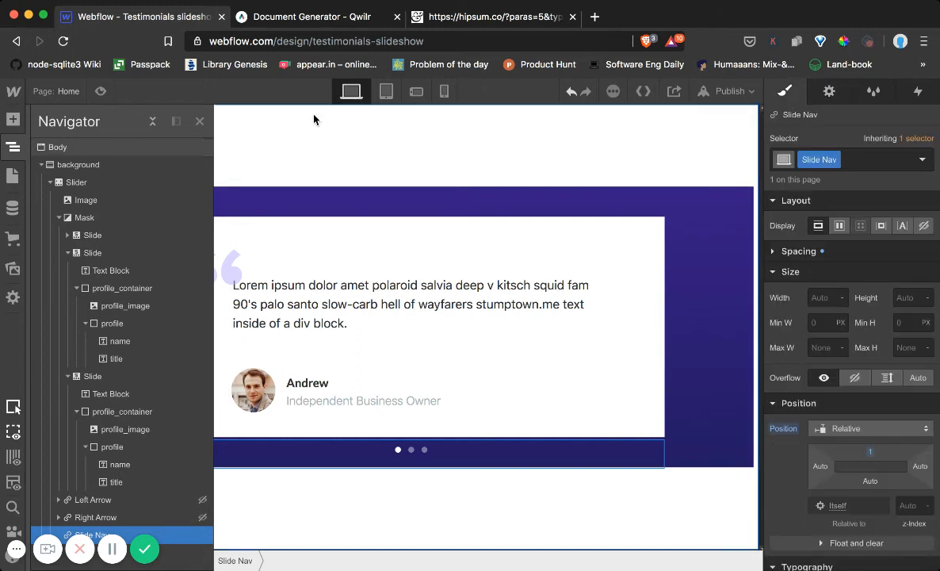
click(200, 122)
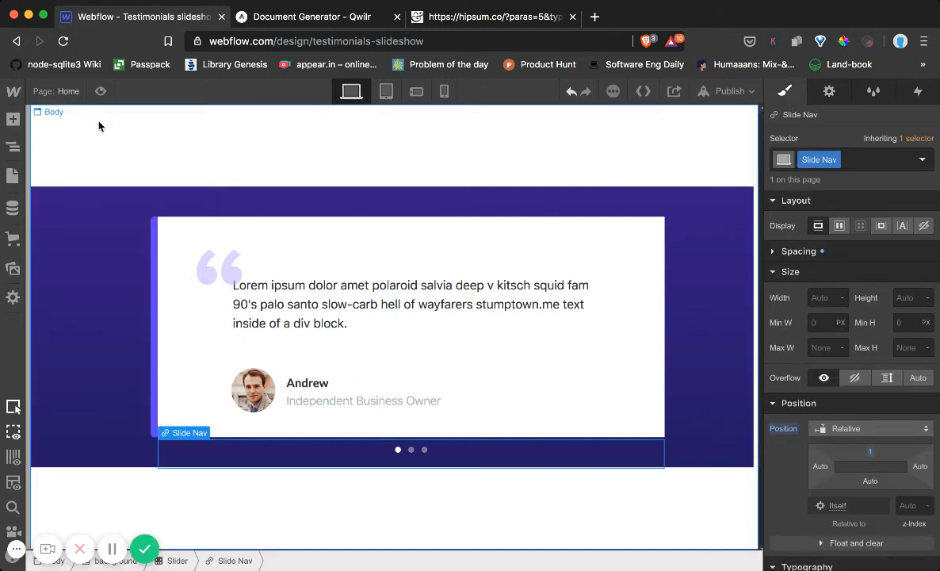
Preview the page to check the auto-play and slower fade, switch through the slides, and leave the preview
click(99, 91)
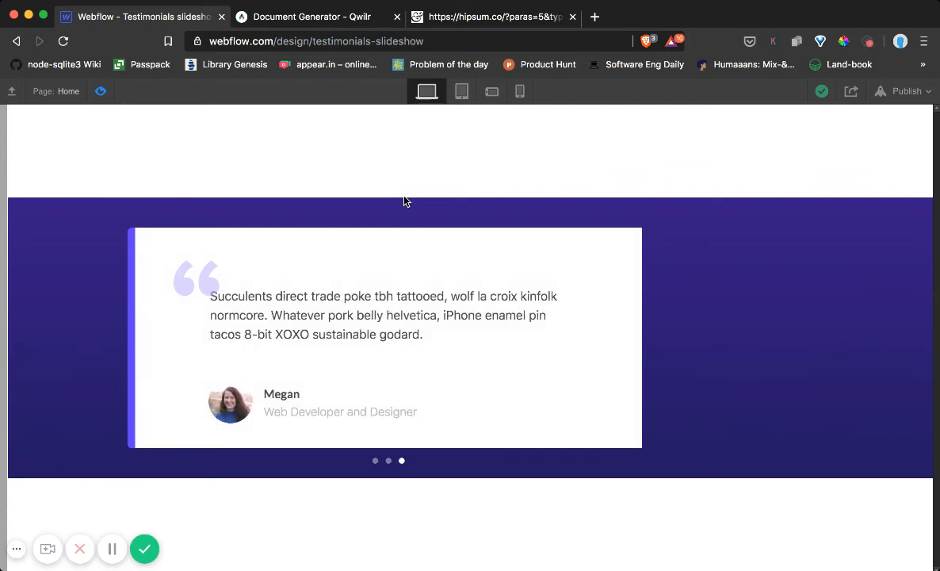
click(98, 93)
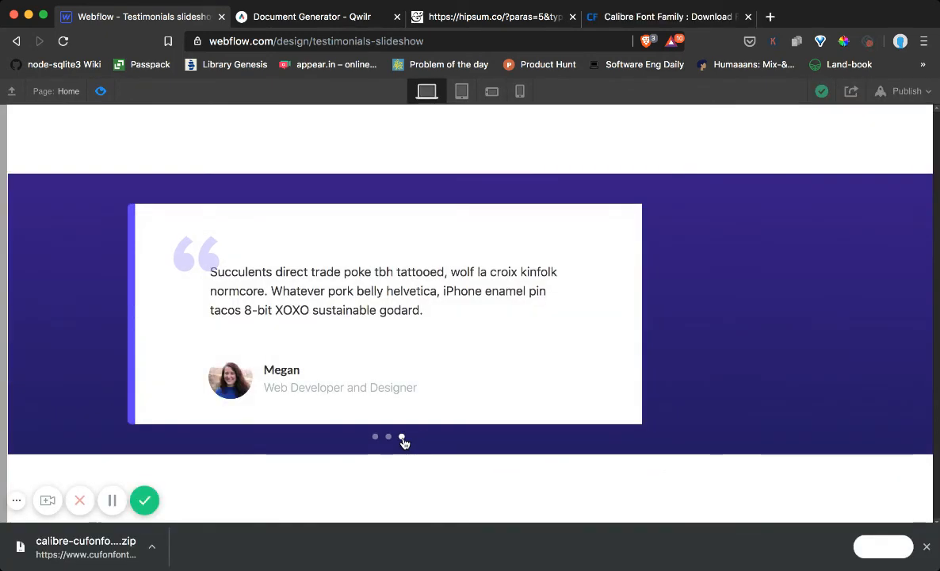
click(376, 437)
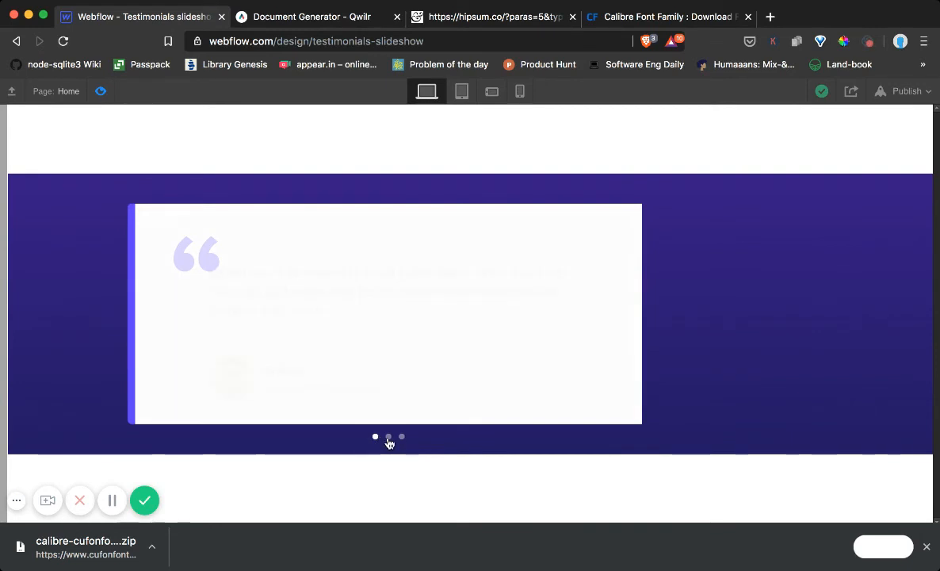
click(389, 438)
click(402, 438)
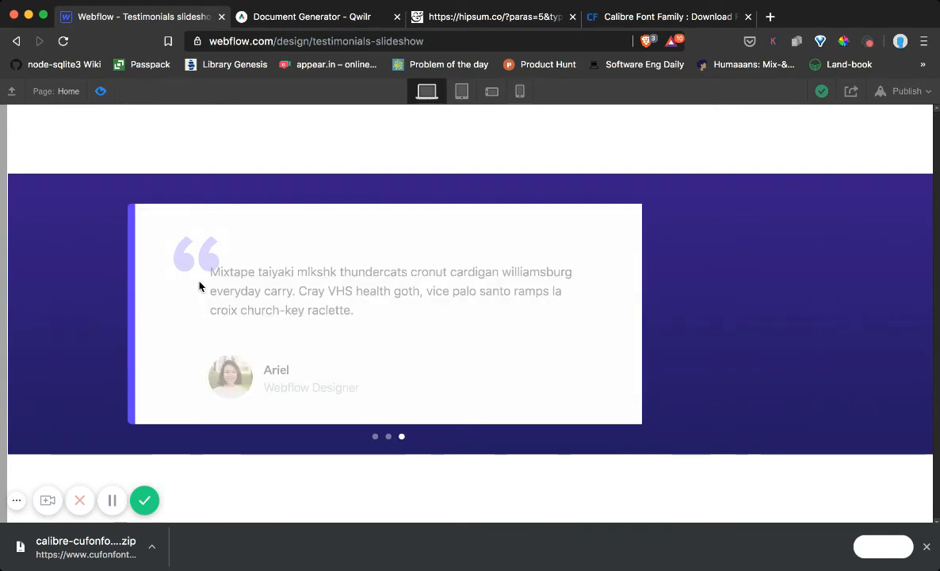
click(100, 92)
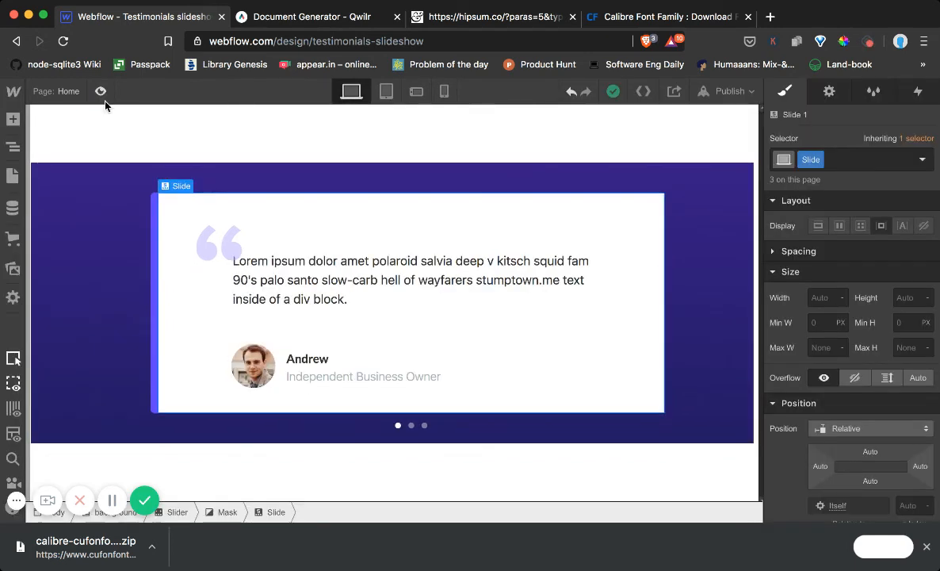
Give the background section a horizontal flex layout with its content centred in both alignment and justification
click(13, 153)
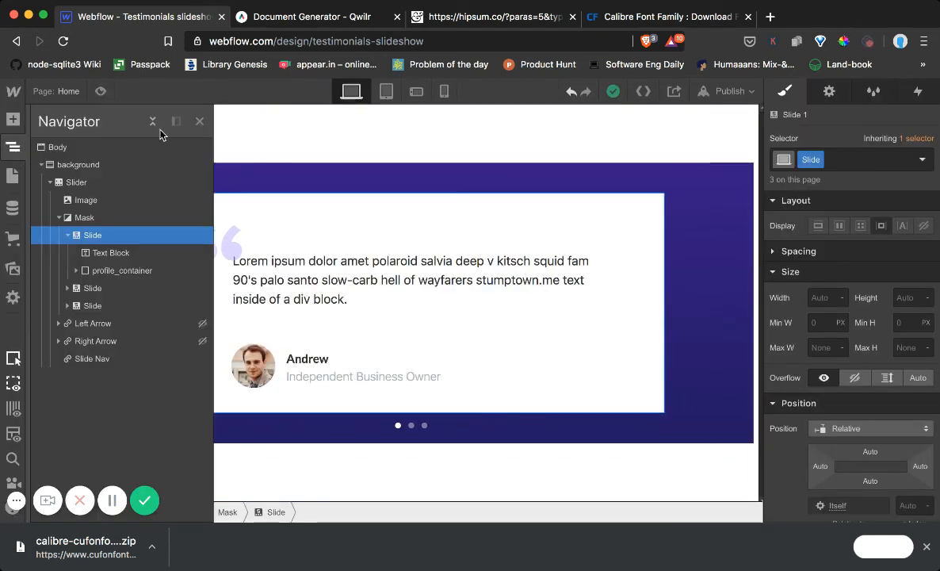
click(368, 135)
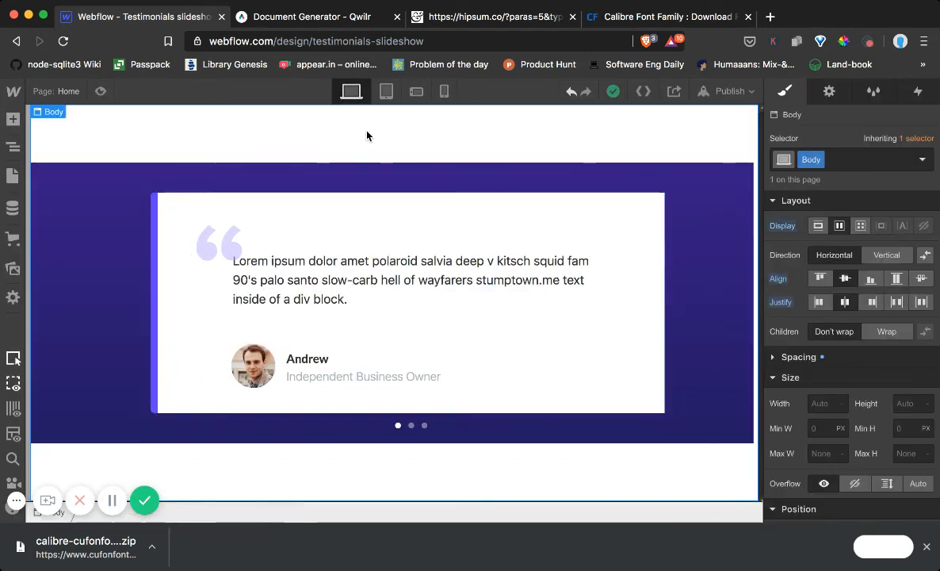
click(13, 153)
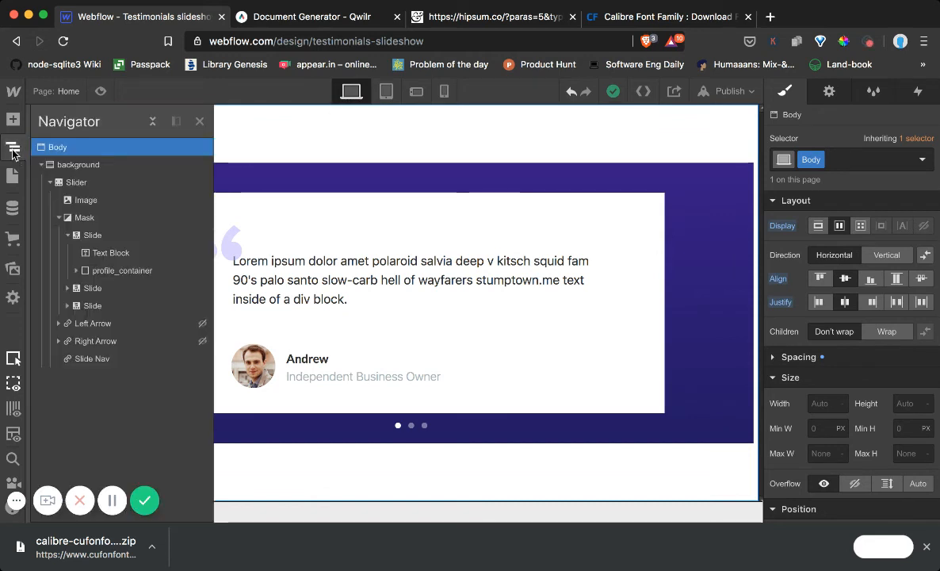
click(70, 168)
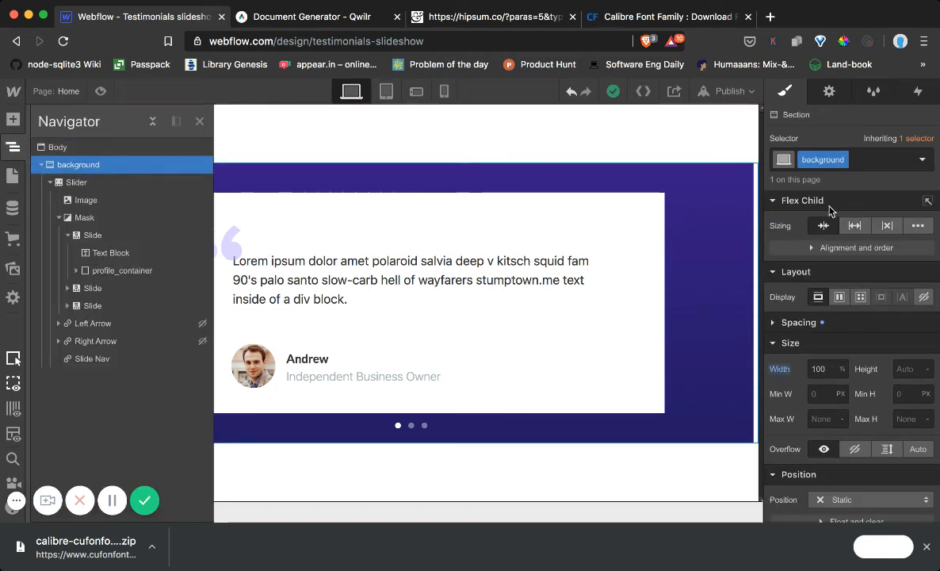
click(839, 297)
click(845, 349)
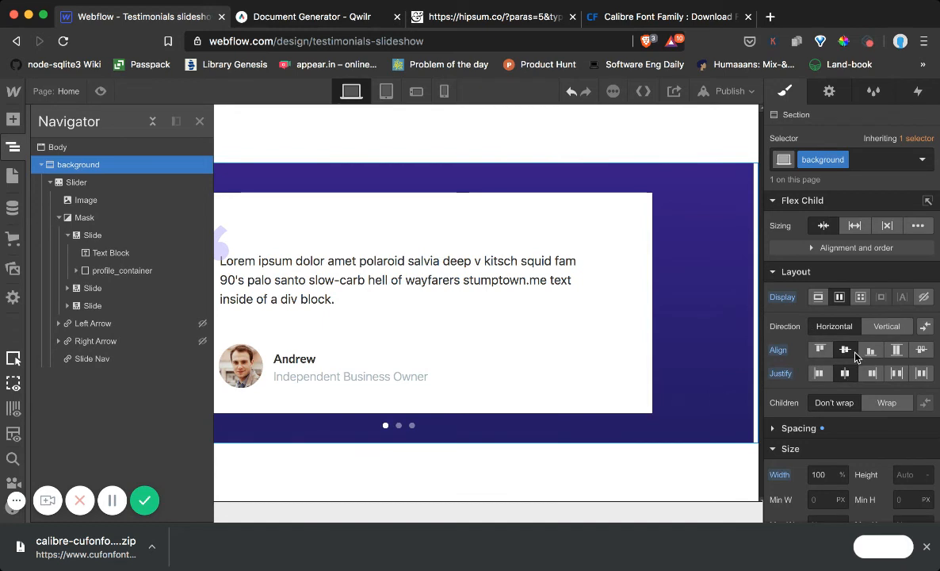
click(576, 175)
Preview the page, show the second and third slides, and check the layout at the tablet and mobile landscape breakpoints
click(101, 92)
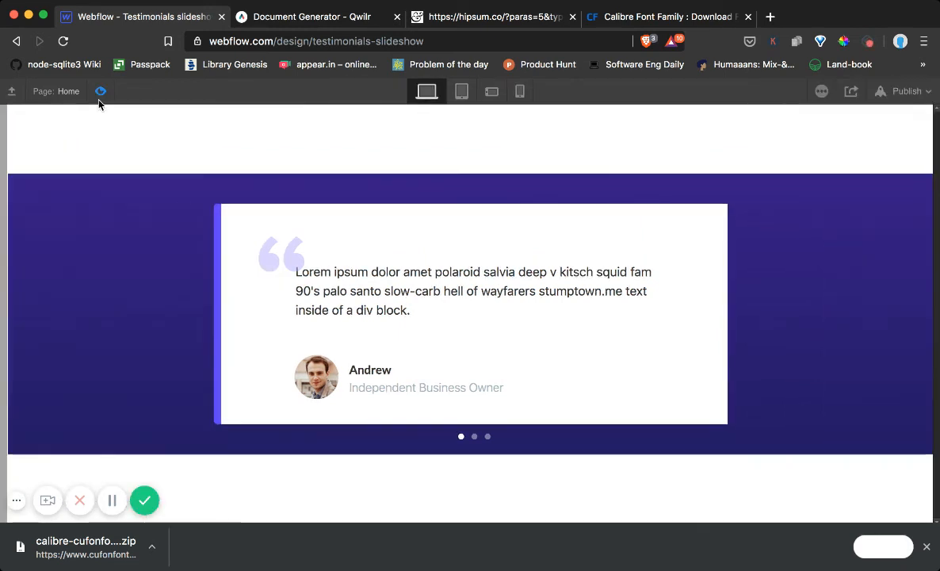
click(479, 437)
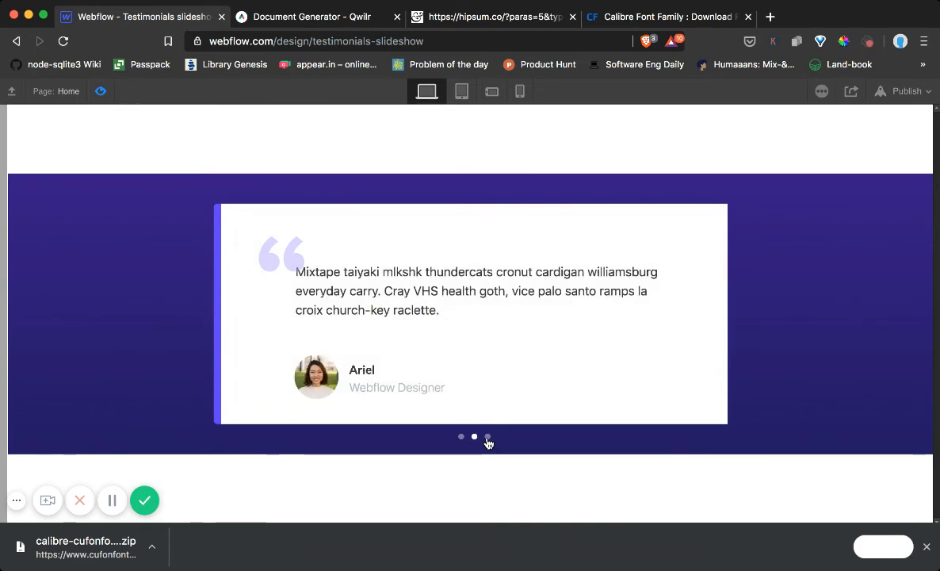
click(487, 437)
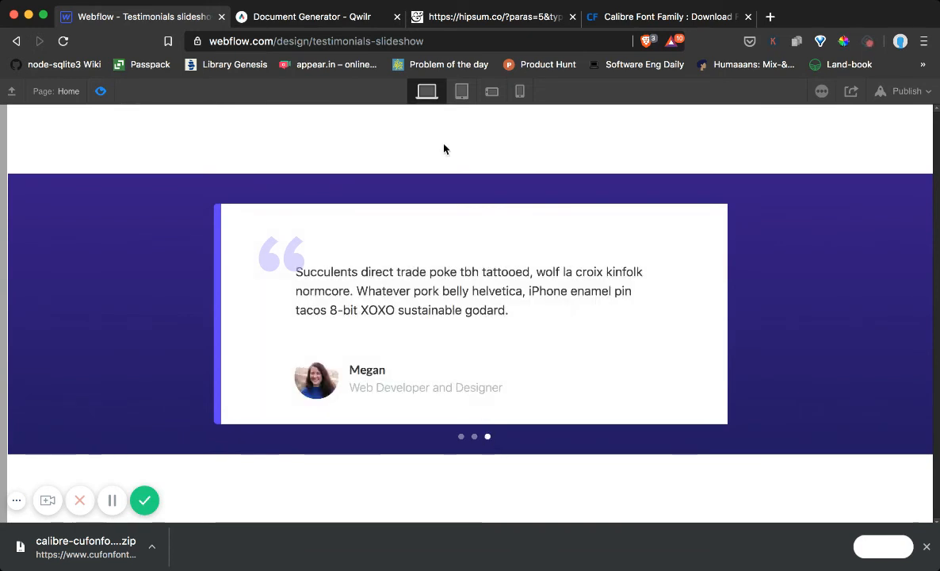
click(461, 91)
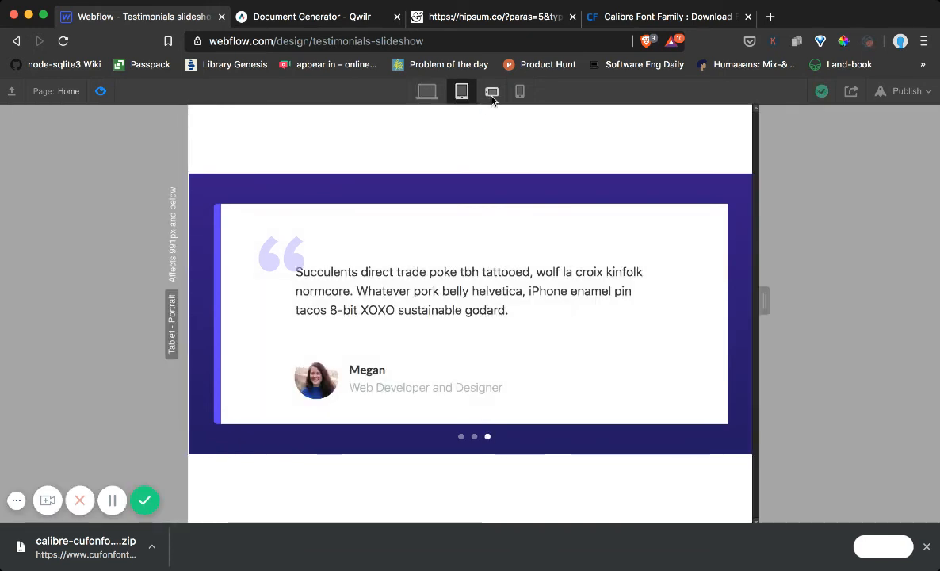
click(491, 92)
click(465, 96)
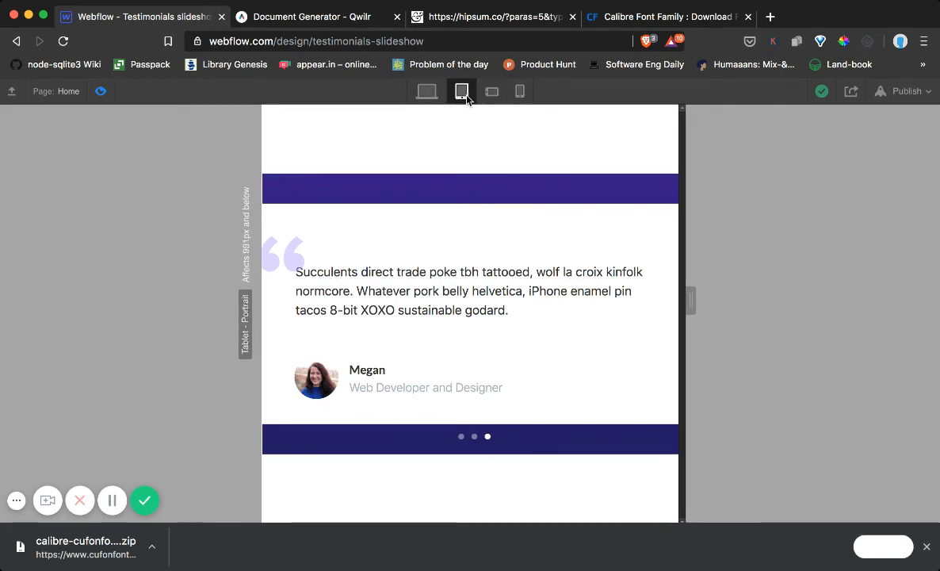
Compare the previewed slideshow at the desktop, tablet and mobile landscape breakpoints, and leave the preview
click(432, 94)
click(462, 95)
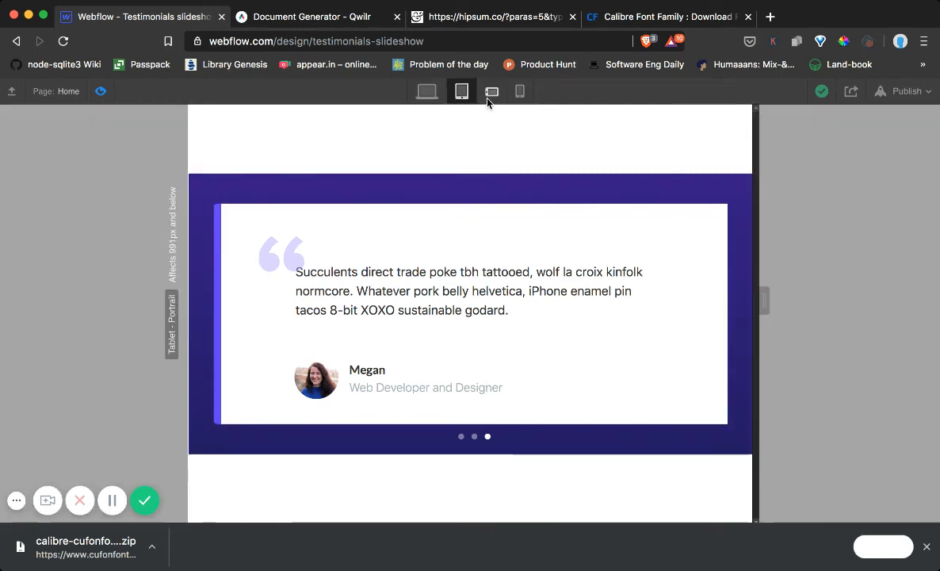
click(492, 92)
click(463, 95)
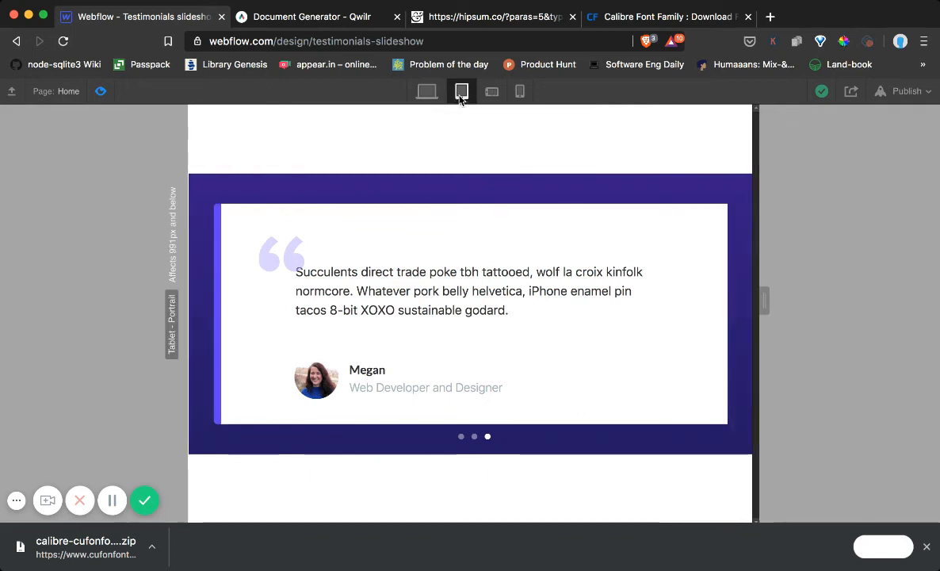
click(427, 91)
click(101, 92)
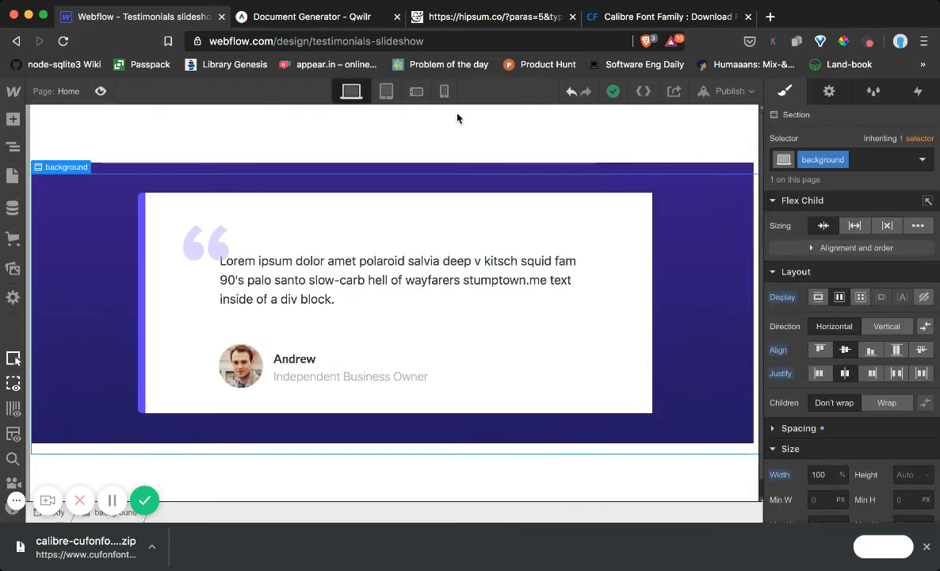
Switch the design view to the mobile landscape breakpoint and show the spacing settings of the background section
click(385, 93)
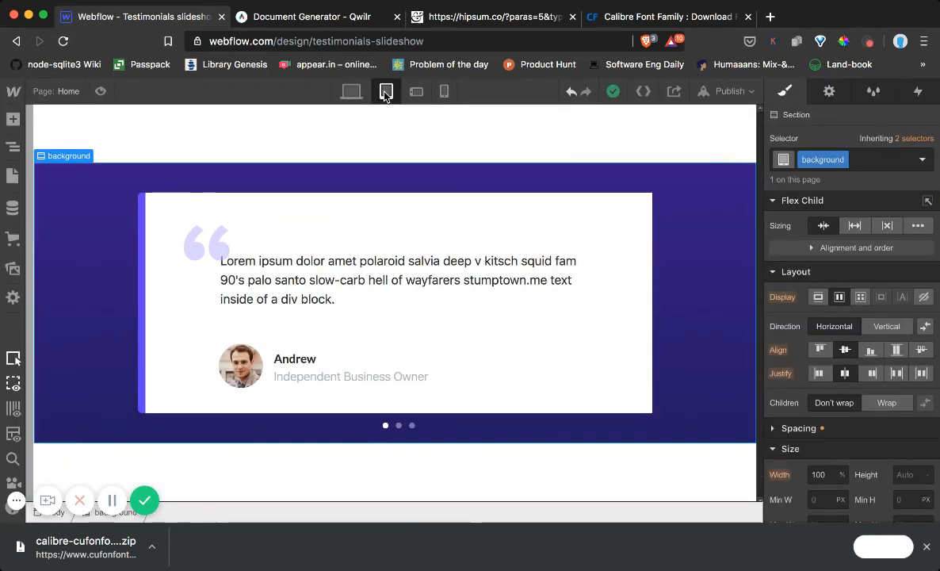
click(416, 92)
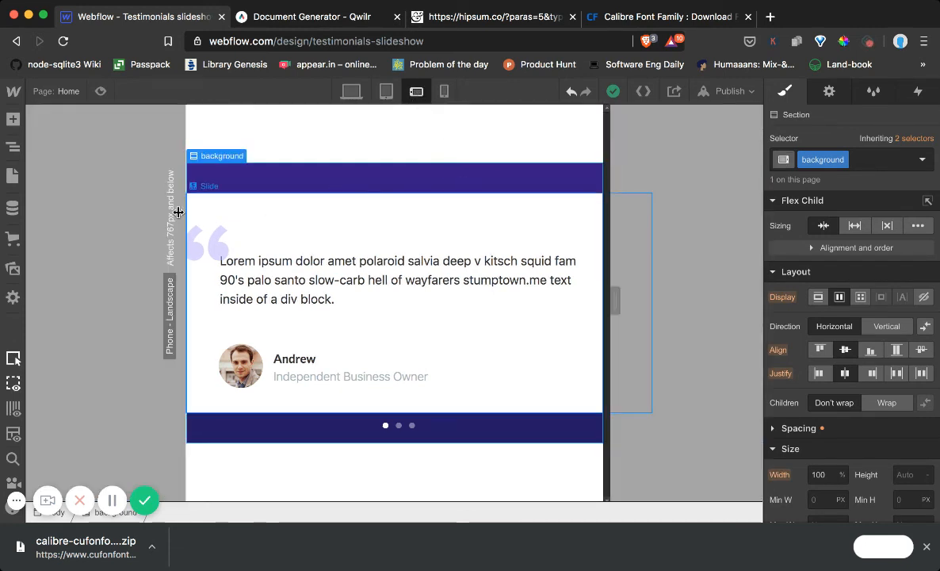
click(12, 146)
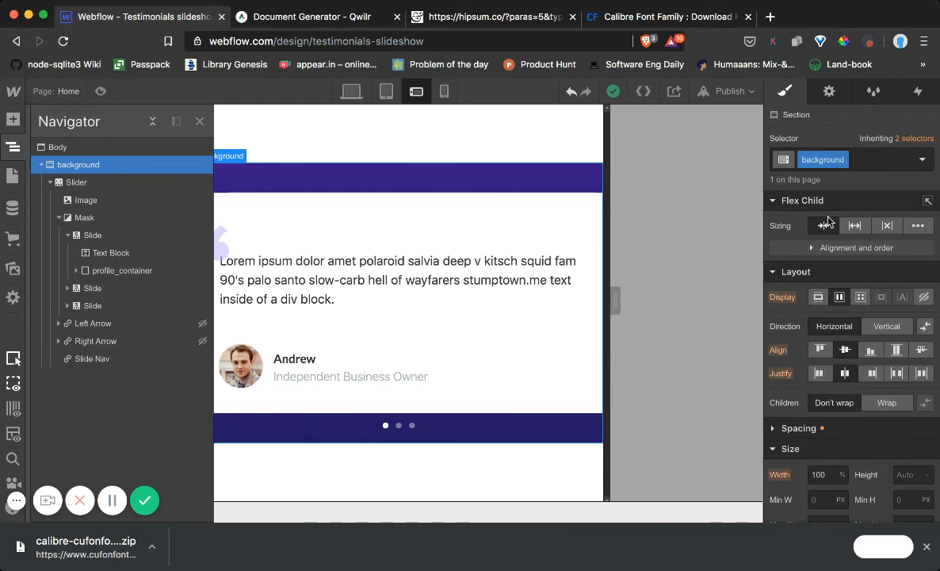
click(774, 272)
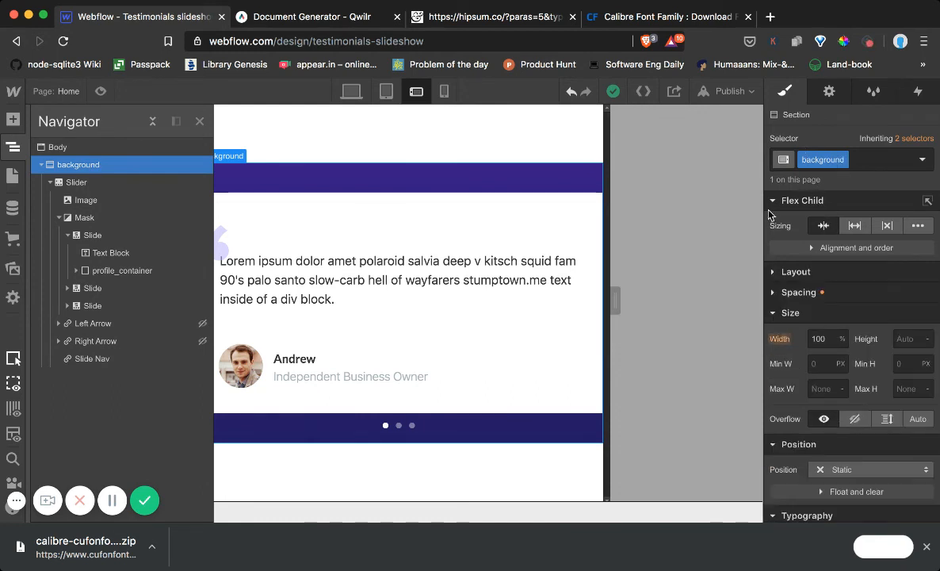
click(773, 203)
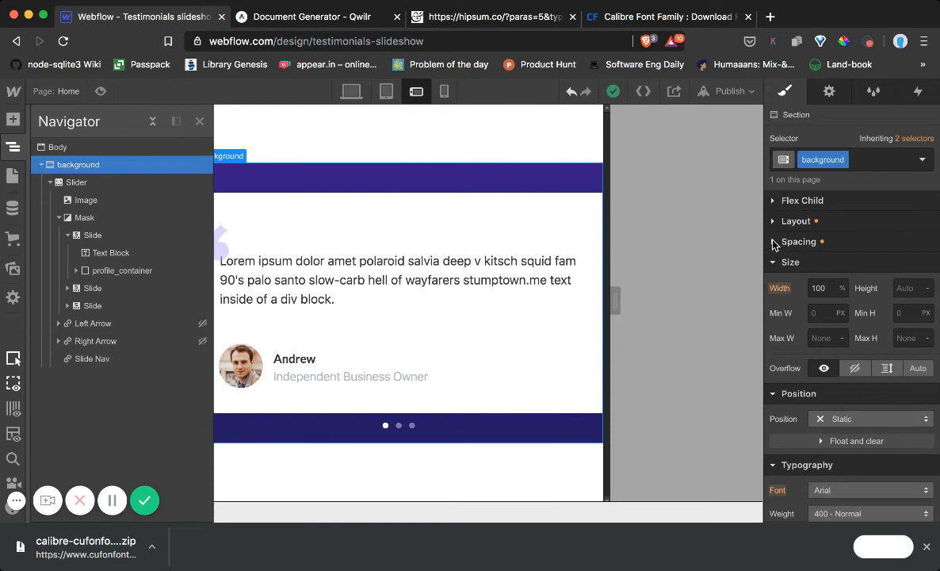
click(774, 242)
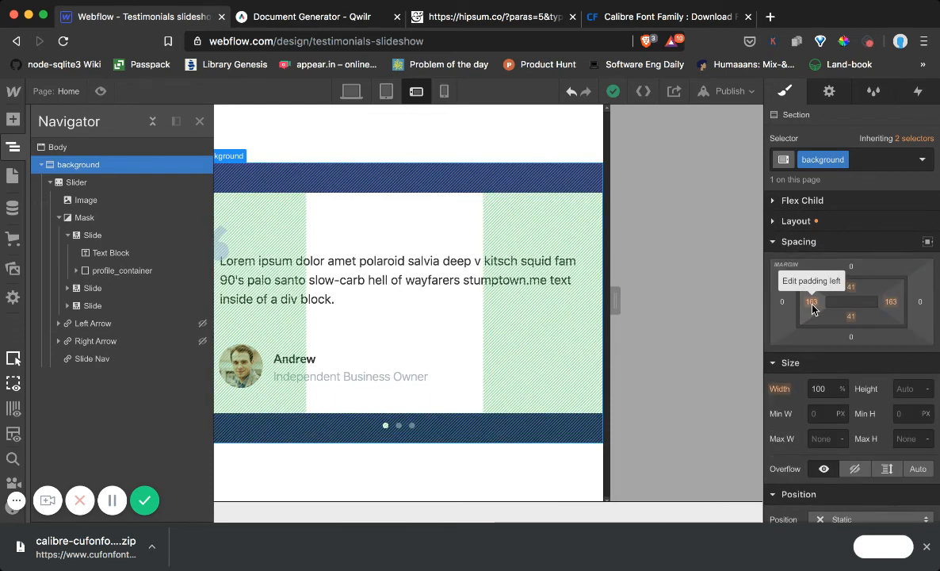
Try left padding values of 160 px and 163 px on the background section
drag(812, 308, 602, 299)
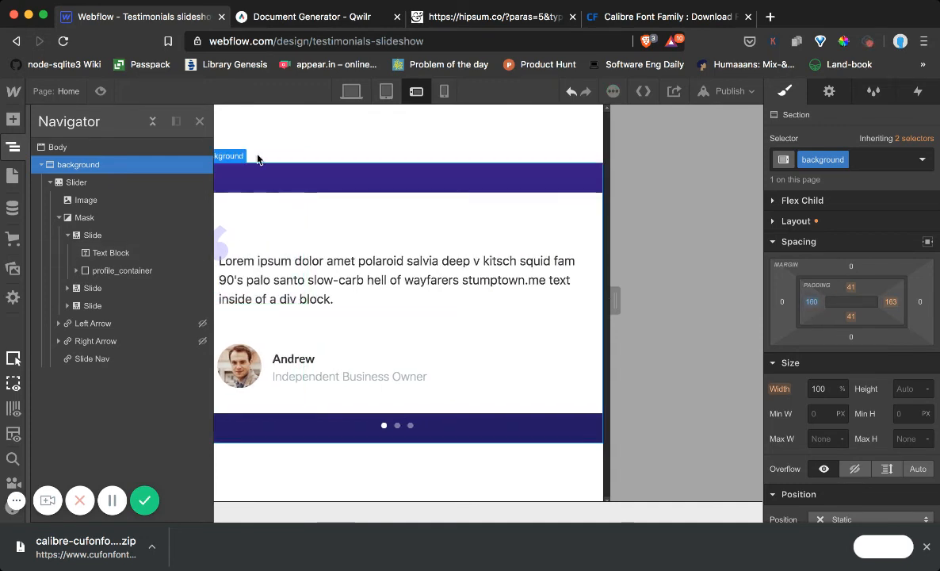
click(199, 121)
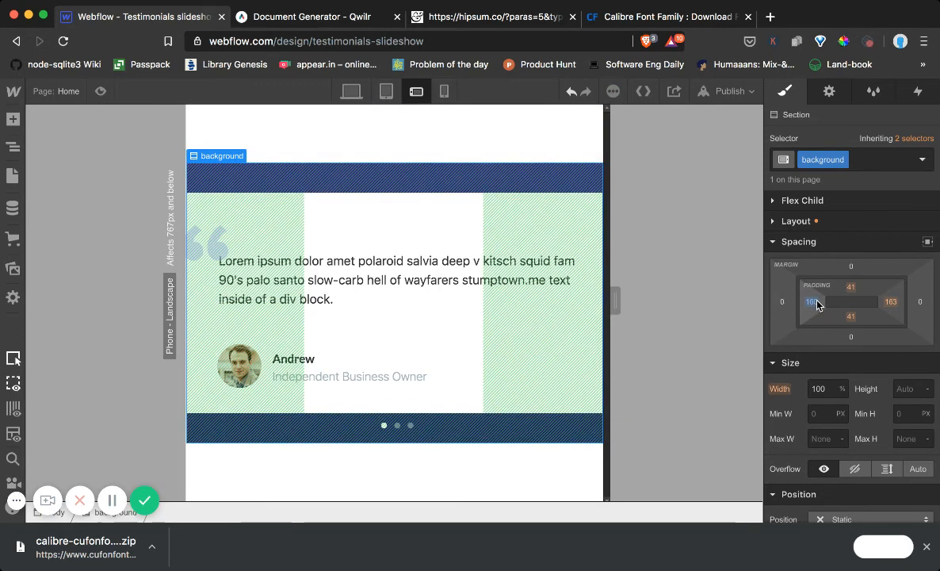
click(815, 307)
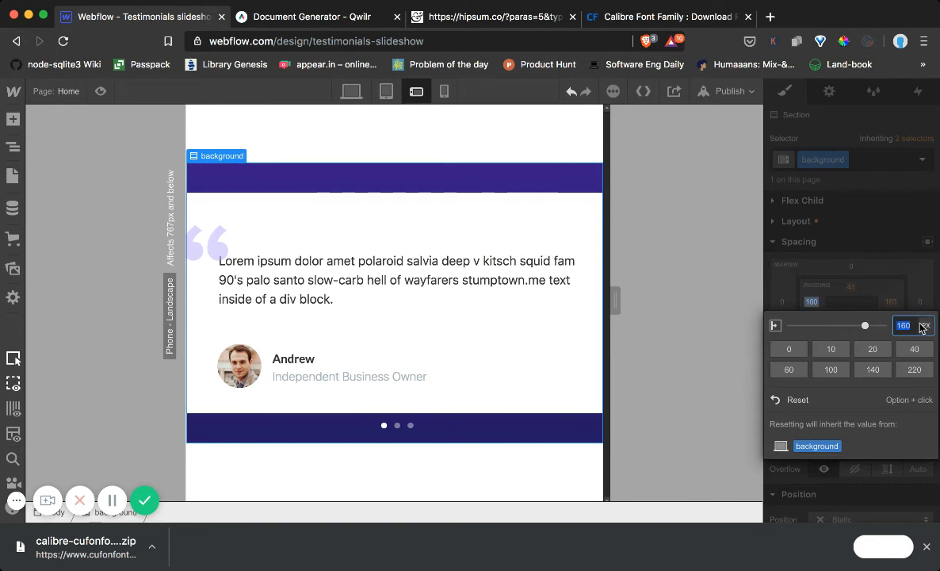
key(Up)
key(Up)
key(Up)
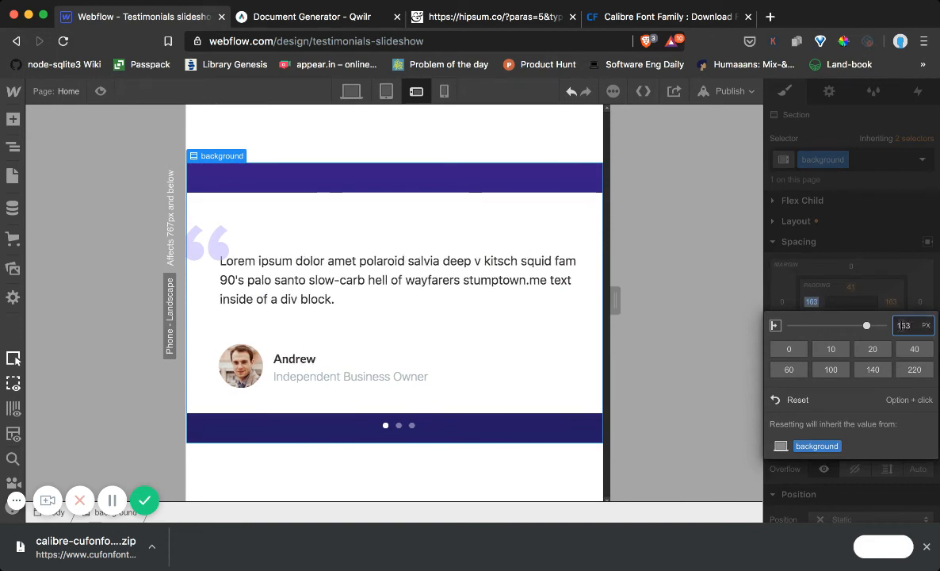
click(902, 291)
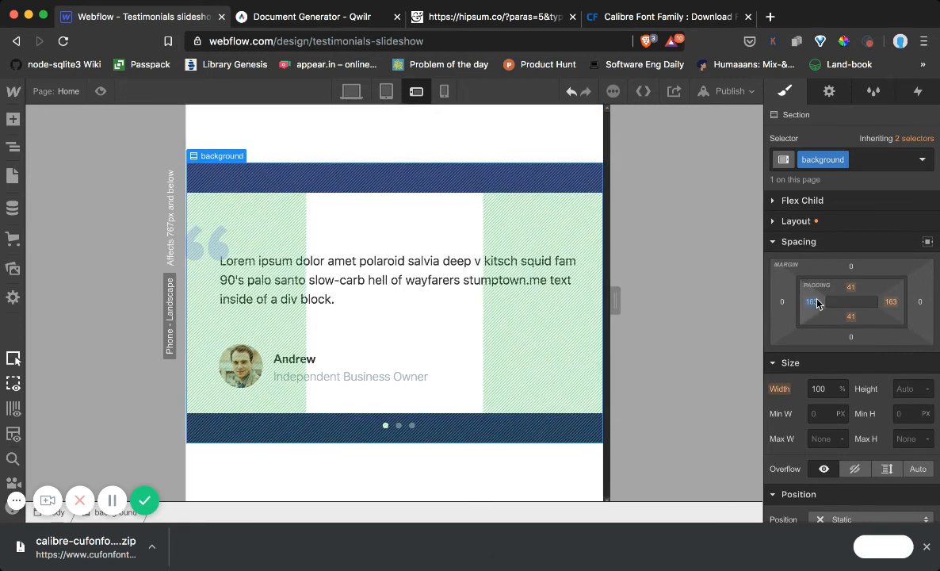
Try 173 px of padding on both the left and right sides of the background section
drag(817, 303, 836, 303)
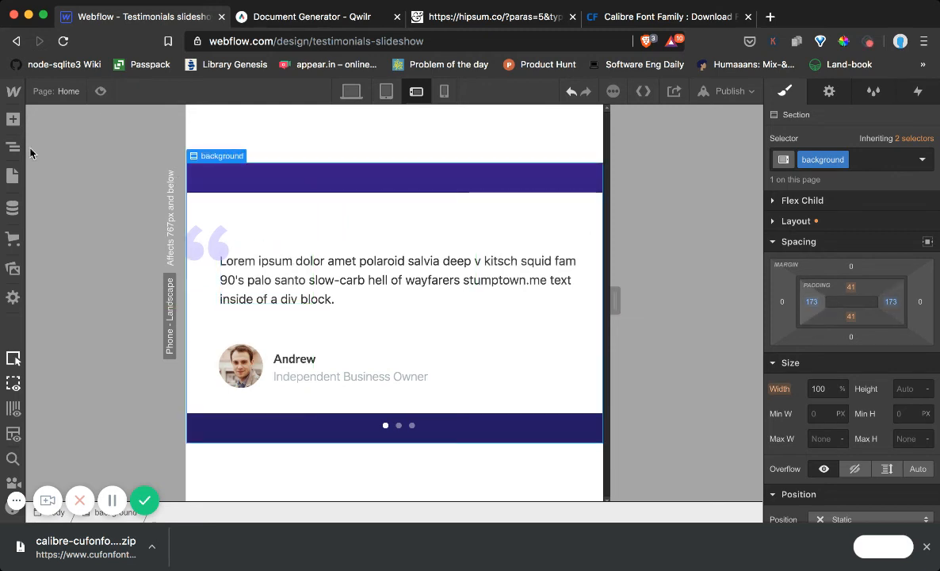
click(14, 147)
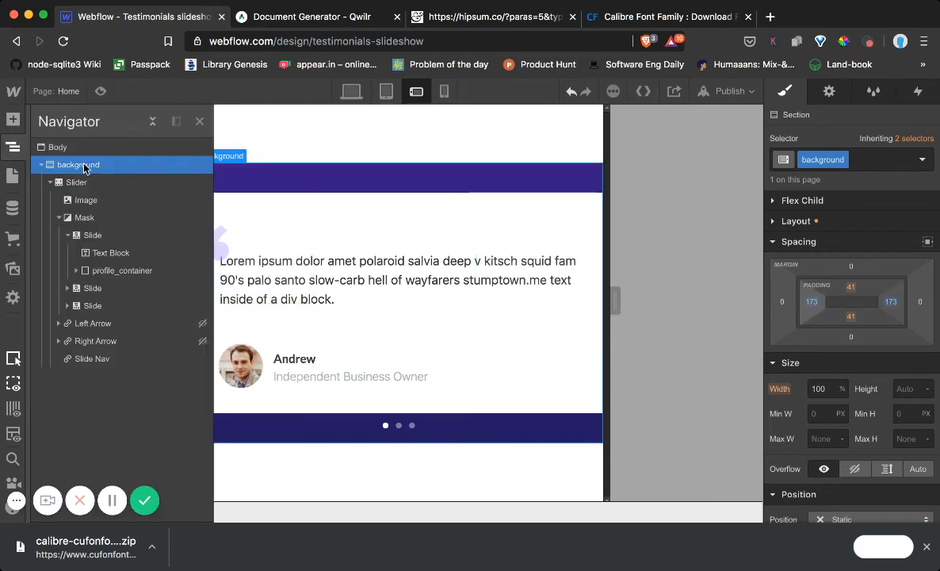
click(198, 123)
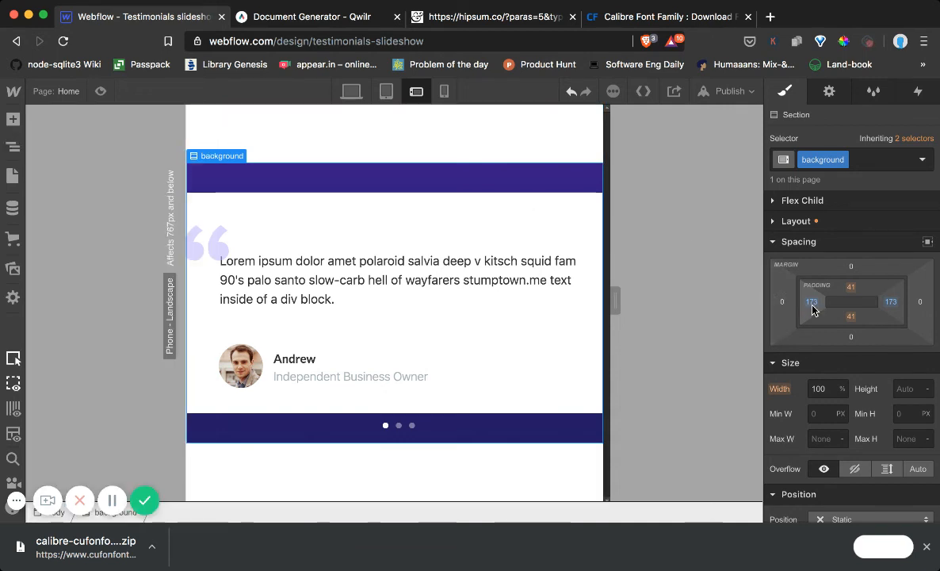
Try horizontal paddings of 94 px and 131 px on the background section, checking the layout in the preview
drag(813, 309, 903, 315)
click(100, 91)
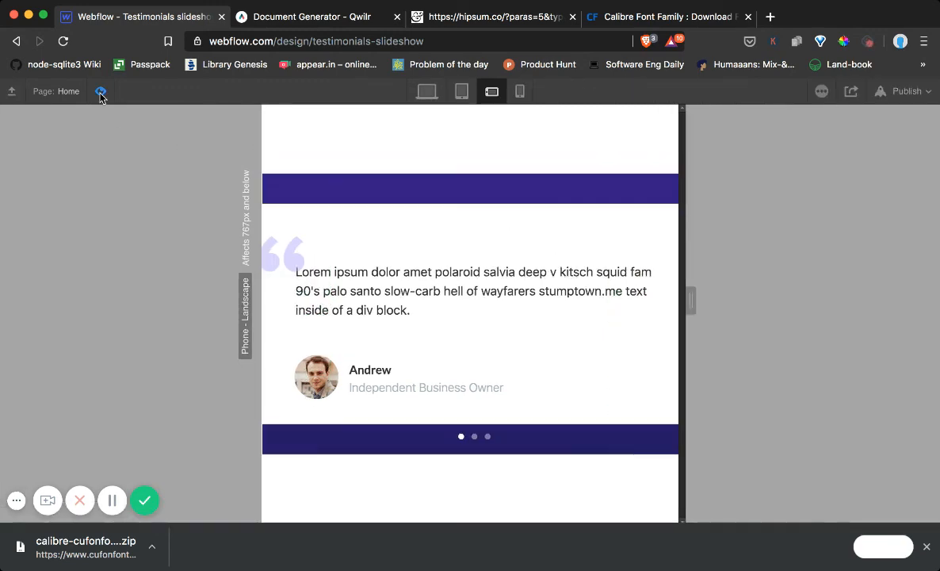
click(99, 91)
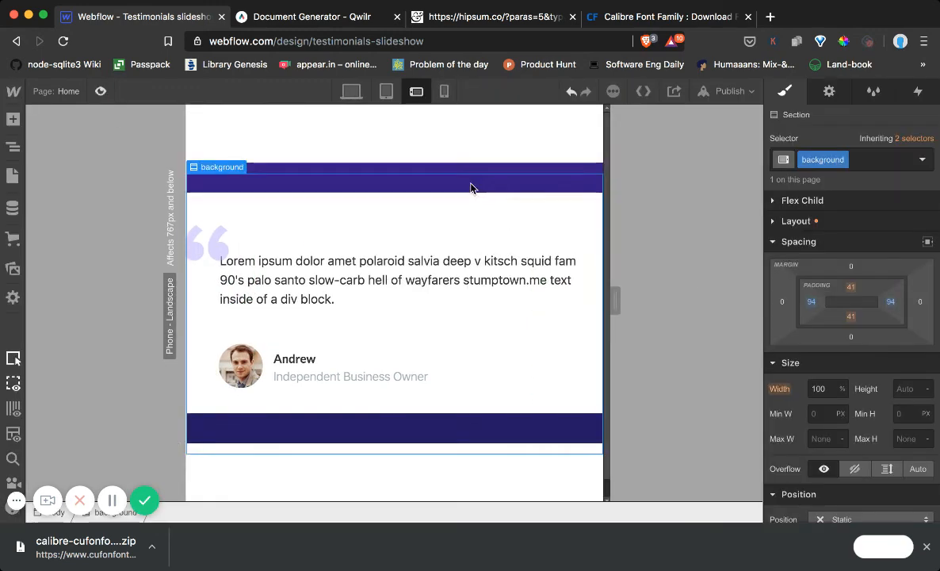
drag(810, 307, 908, 301)
click(103, 93)
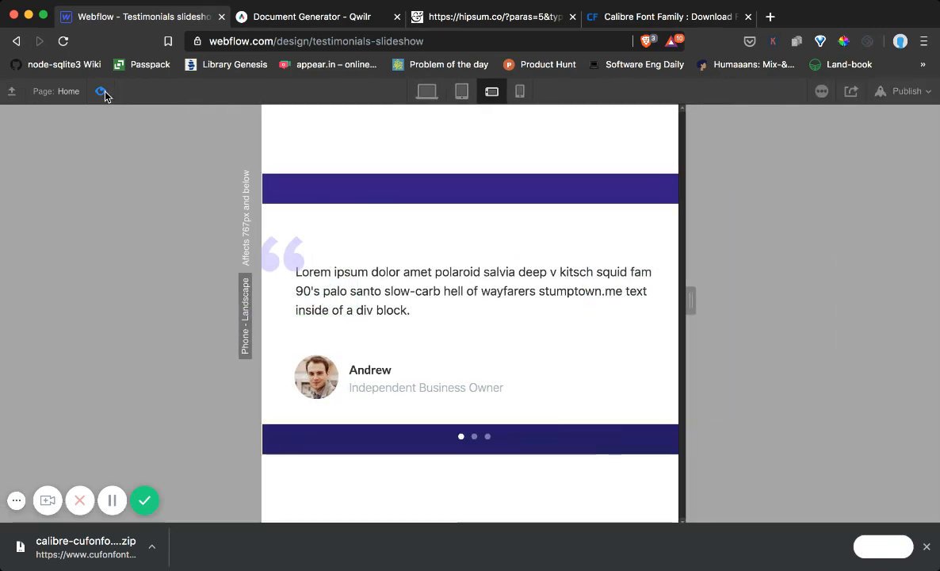
click(103, 93)
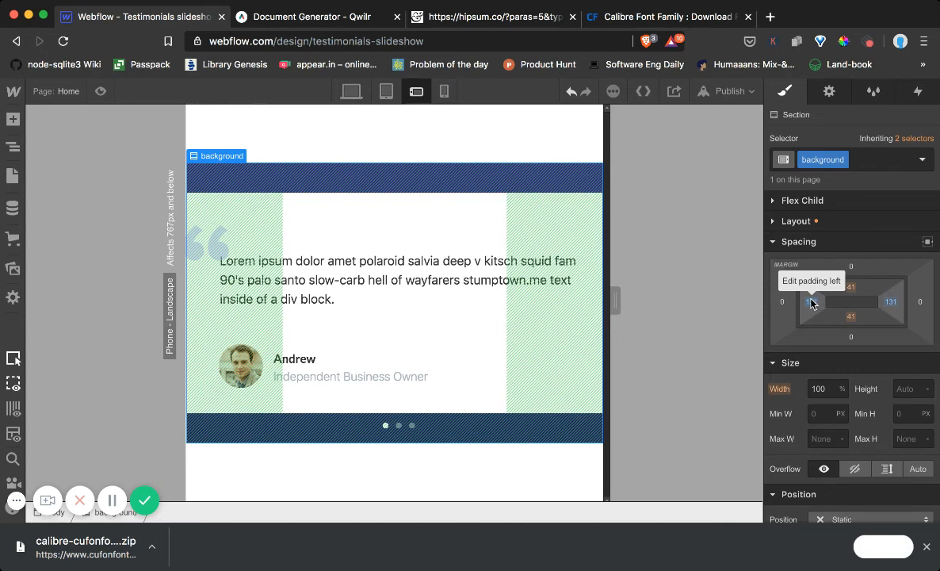
Set the background section's left and right padding to 153 px and check it in the preview
drag(818, 304, 903, 292)
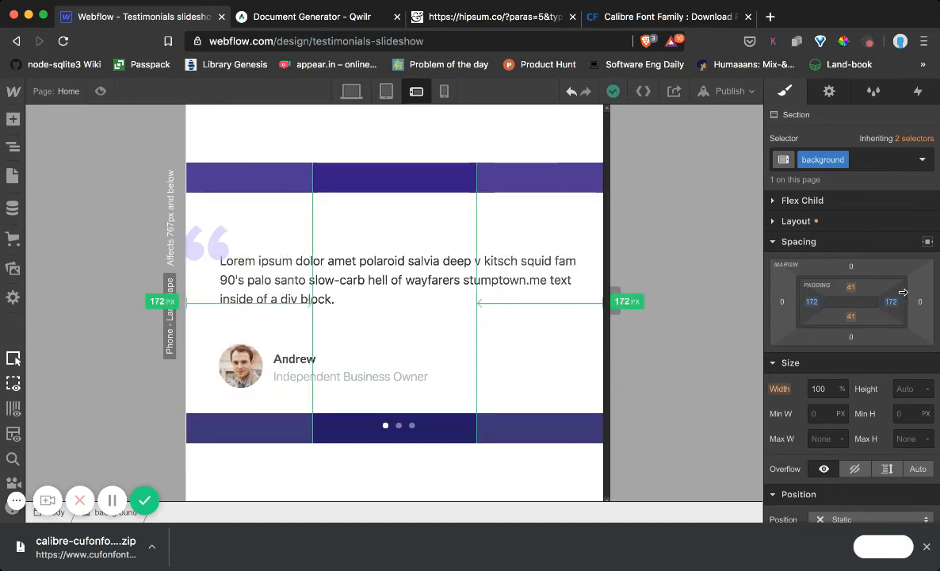
mouse_move(903, 292)
mouse_down()
mouse_move(853, 290)
mouse_move(860, 297)
mouse_up()
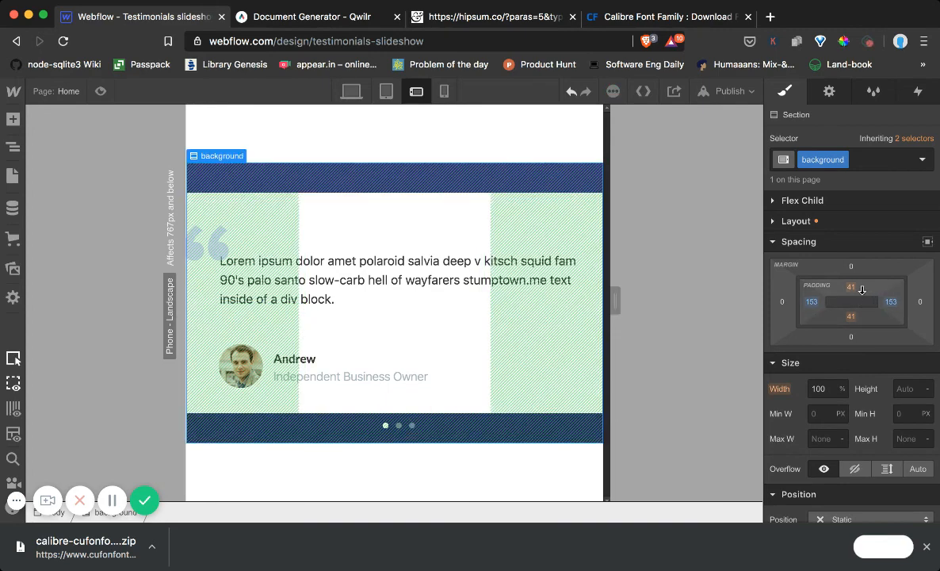
click(101, 92)
click(100, 92)
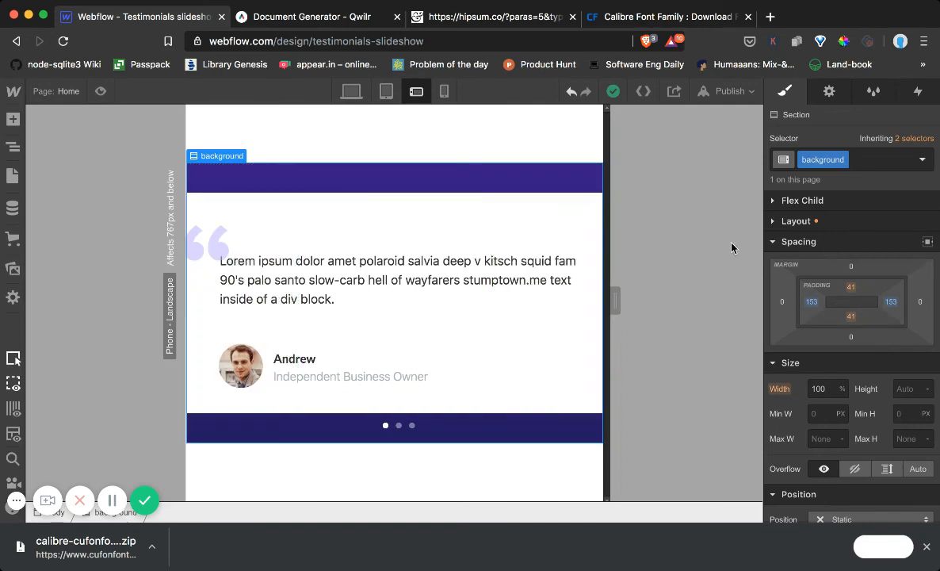
Set the slider's width and maximum width to 500 px for the mobile landscape breakpoint
key(z)
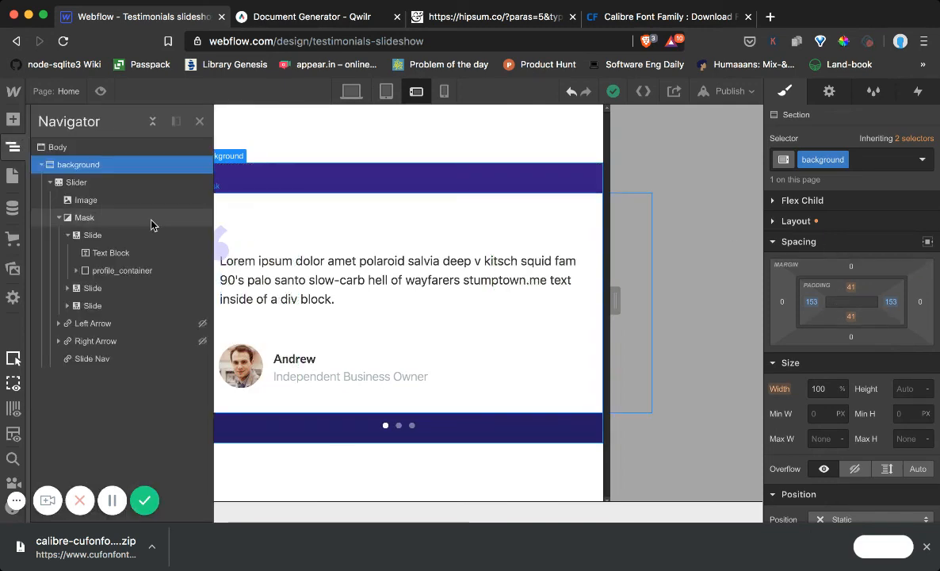
click(107, 183)
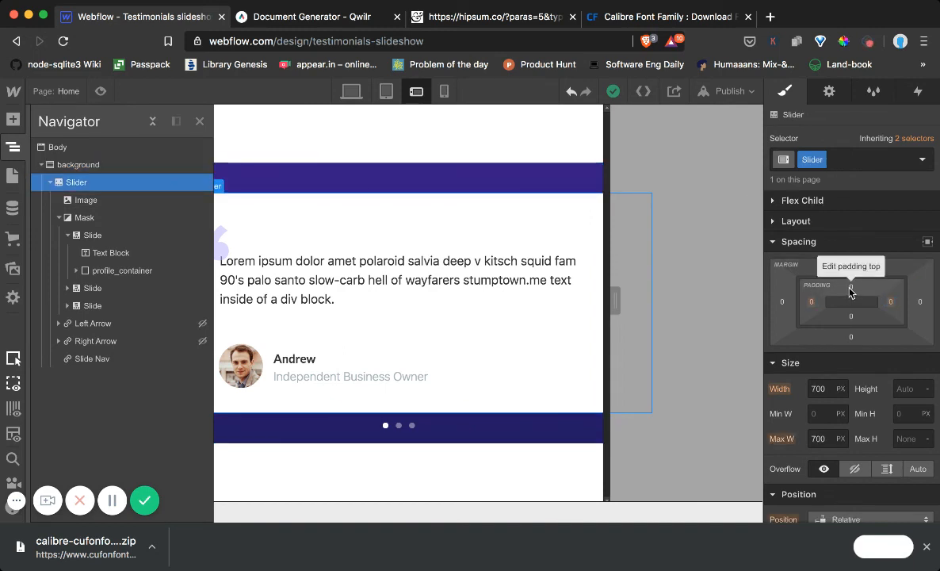
click(817, 388)
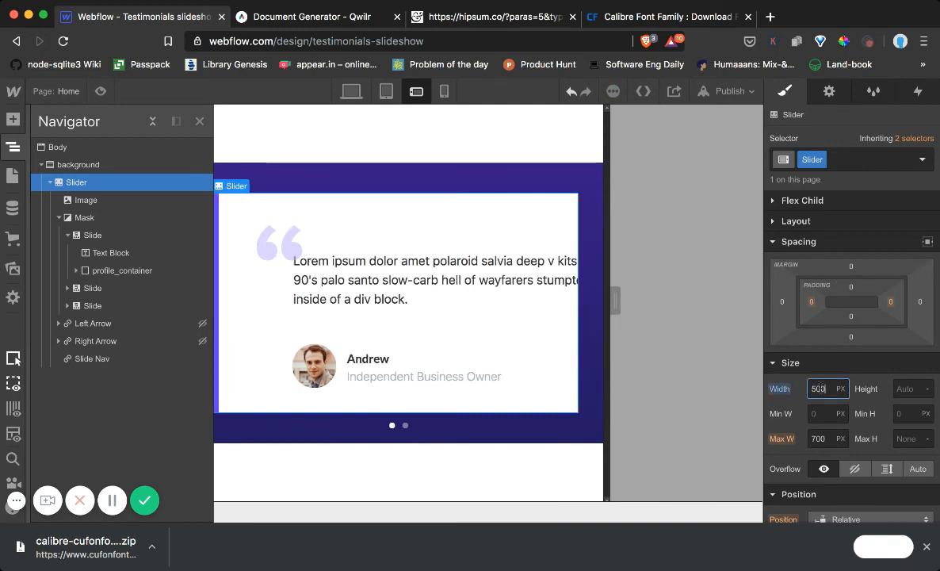
click(816, 441)
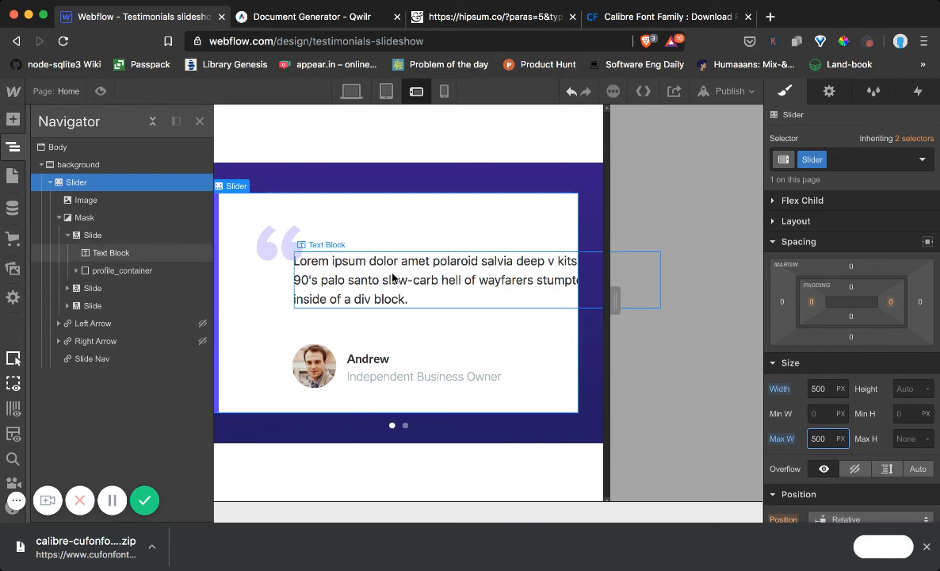
Move the quotation mark image closer to the card's corner, with a left offset of 26.5 and a top offset of 31
click(363, 273)
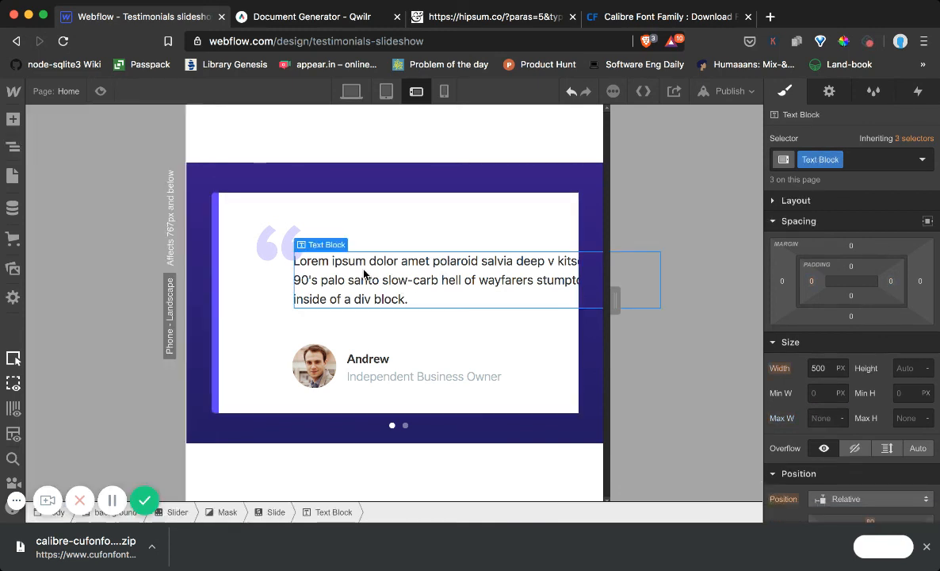
click(278, 247)
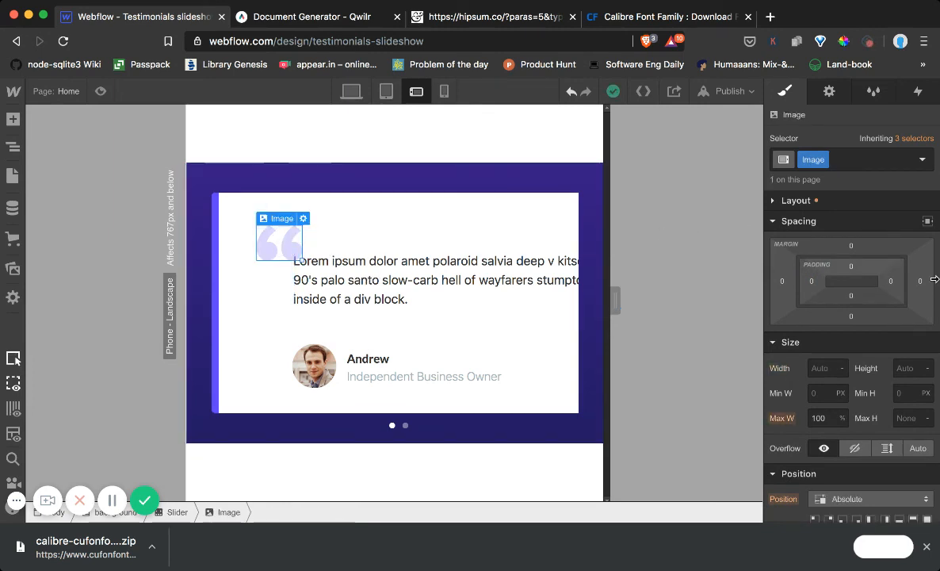
scroll(840, 333, down, 3)
drag(827, 408, 798, 411)
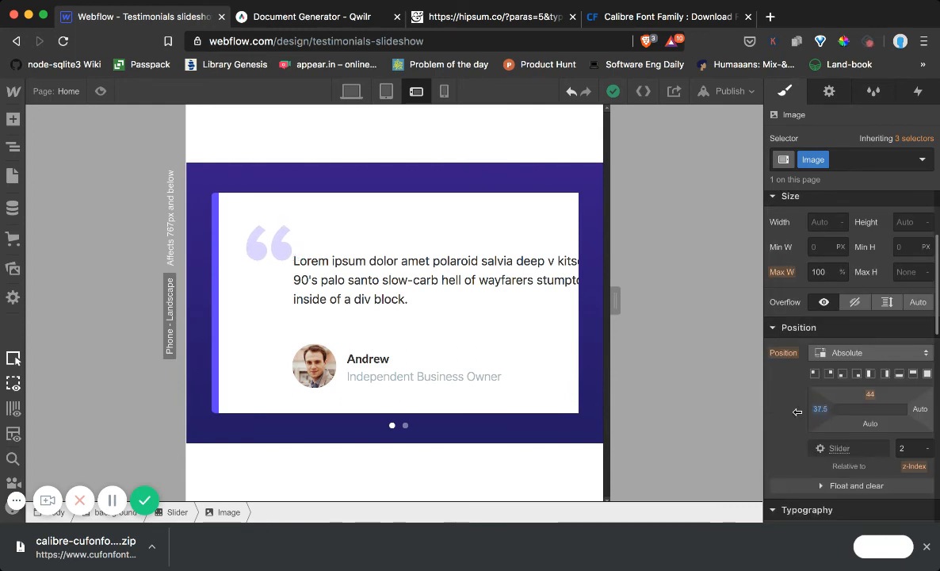
drag(870, 394, 873, 366)
drag(818, 410, 753, 410)
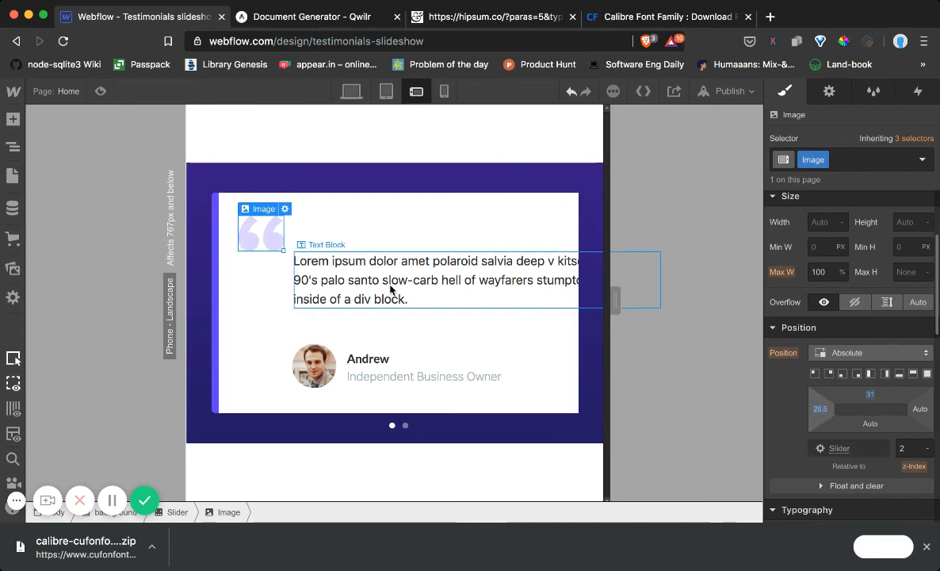
Give the testimonial text block a left offset of 33, a top offset of 79 and a width of 400 px
click(567, 302)
drag(824, 395, 673, 426)
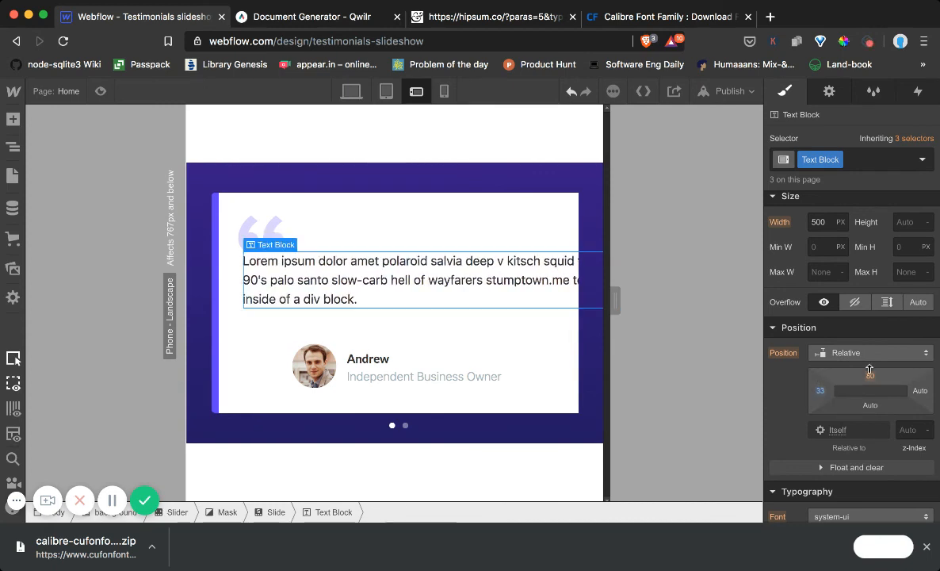
drag(872, 382, 875, 373)
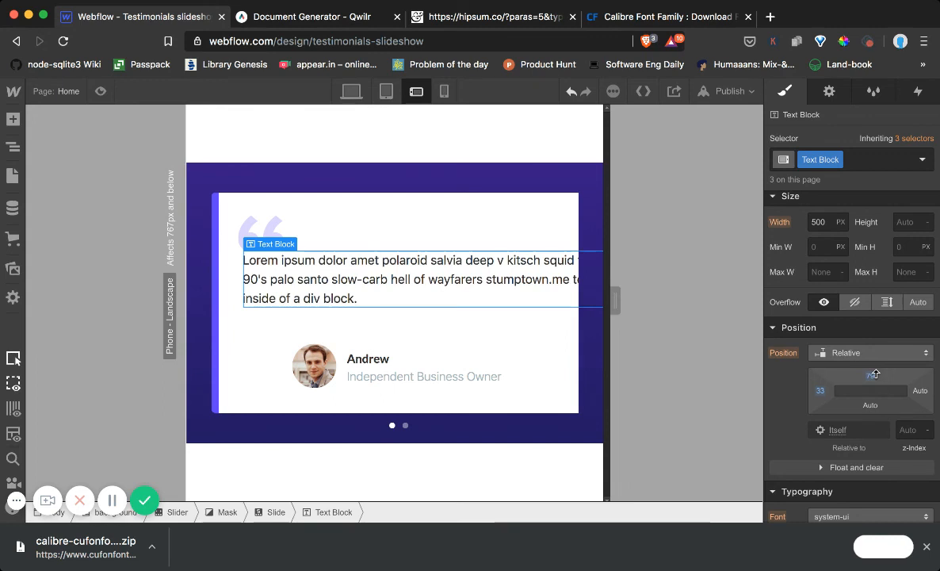
click(824, 225)
text(400)
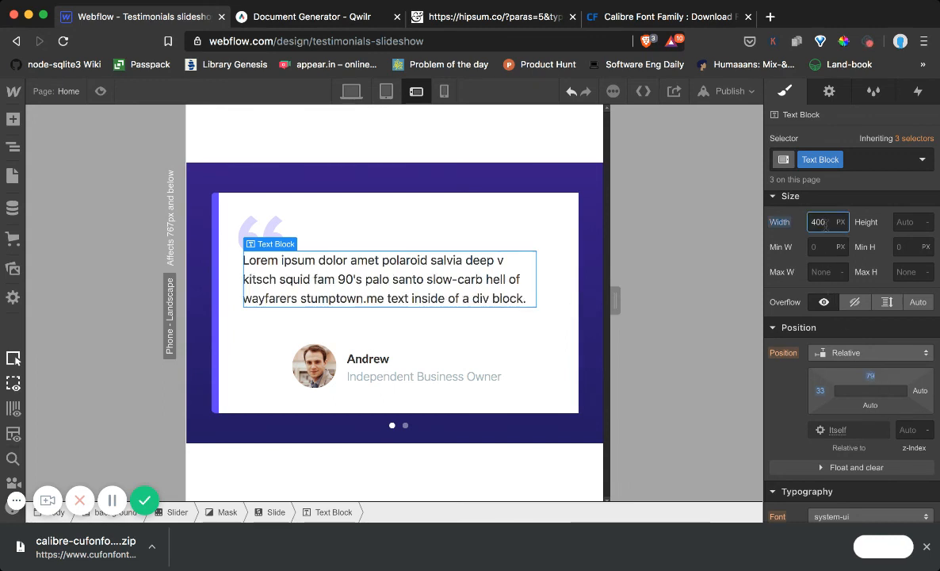
Set the testimonial text block's width to 450 px and shift the profile container left to line up with the text
key(Return)
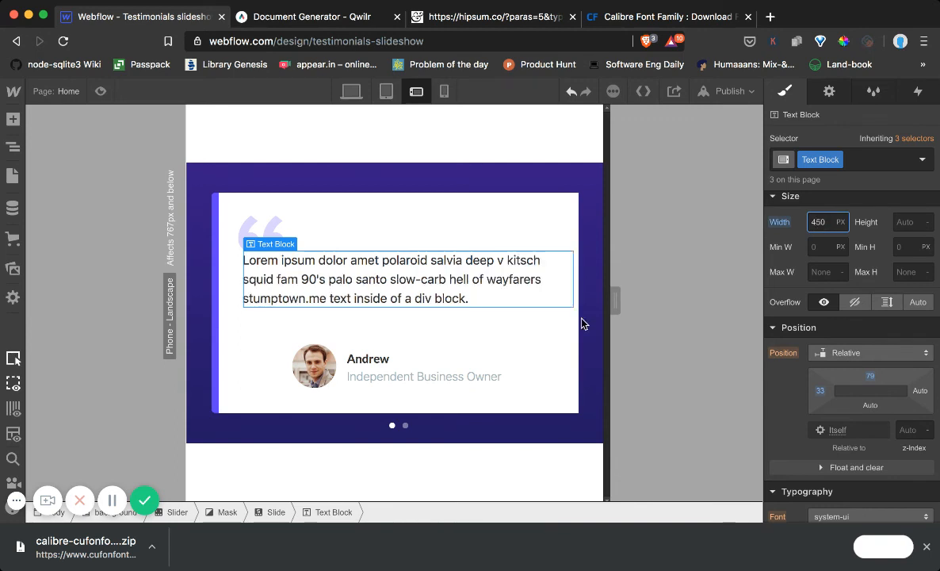
click(318, 349)
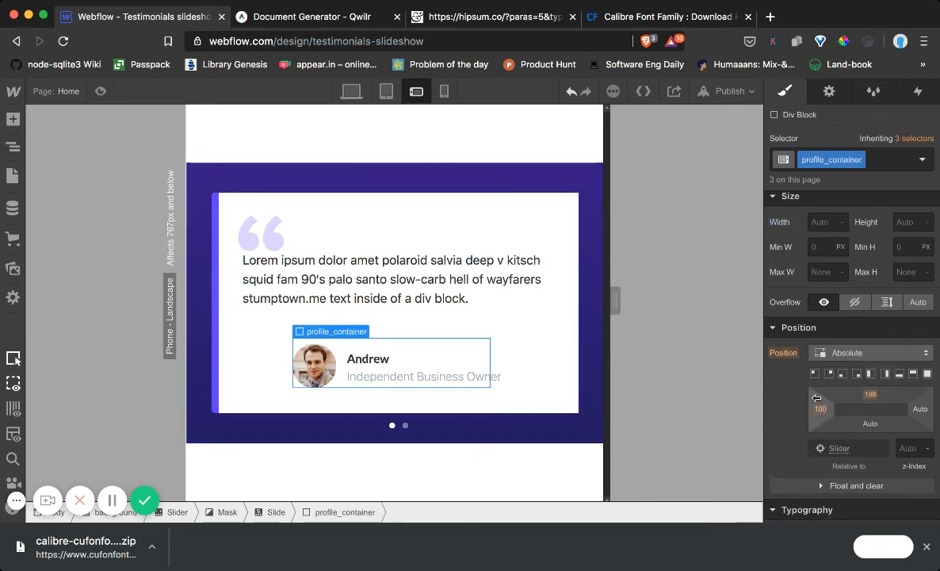
drag(816, 397, 682, 431)
mouse_move(868, 401)
mouse_down()
mouse_move(868, 386)
mouse_move(868, 403)
mouse_up()
Set the testimonial text block's top offset to 91 and compare the mobile landscape layout with the tablet and desktop breakpoints
click(468, 270)
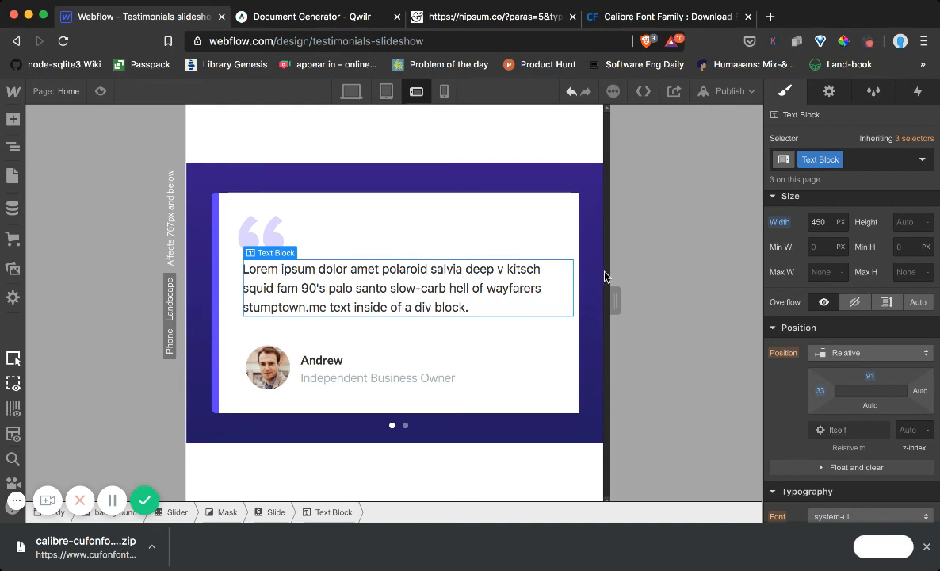
click(386, 91)
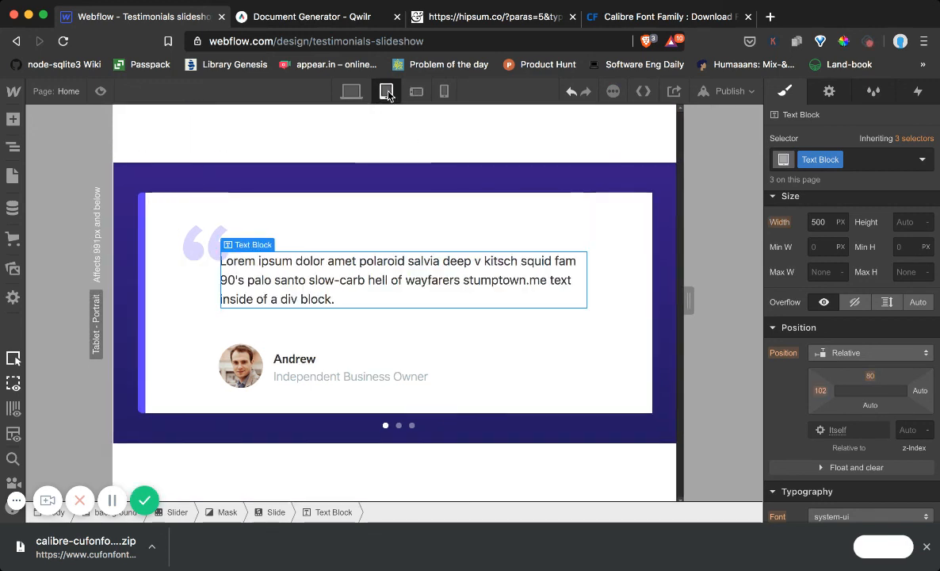
click(351, 91)
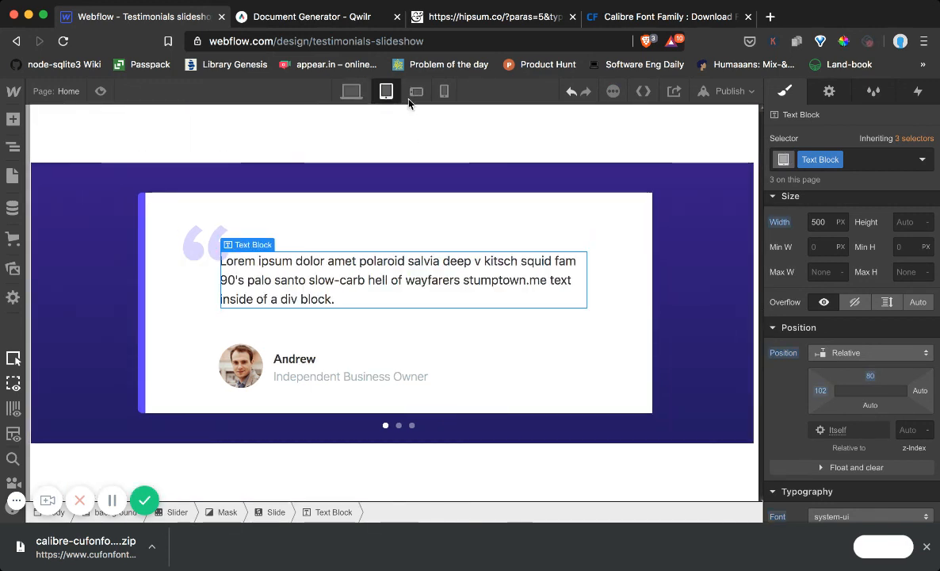
click(416, 91)
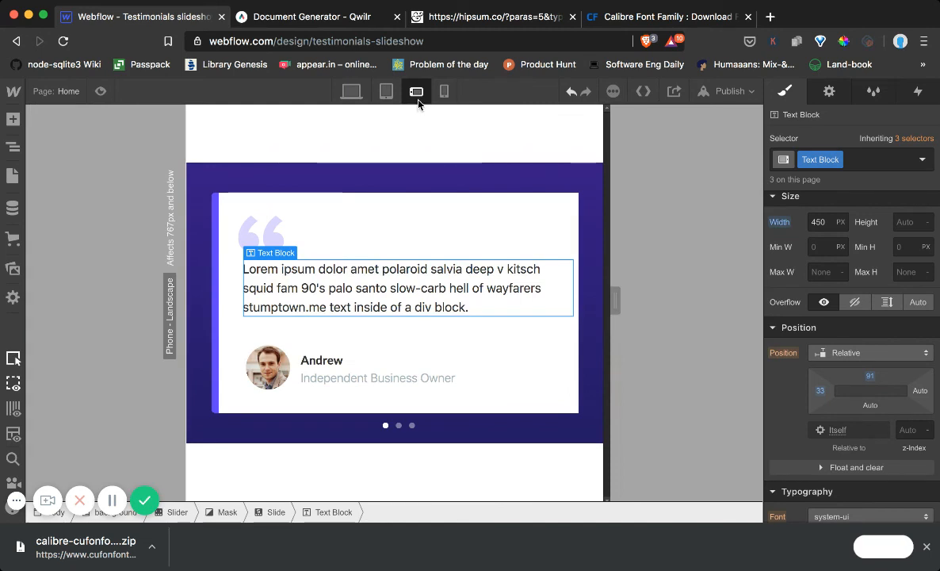
click(553, 157)
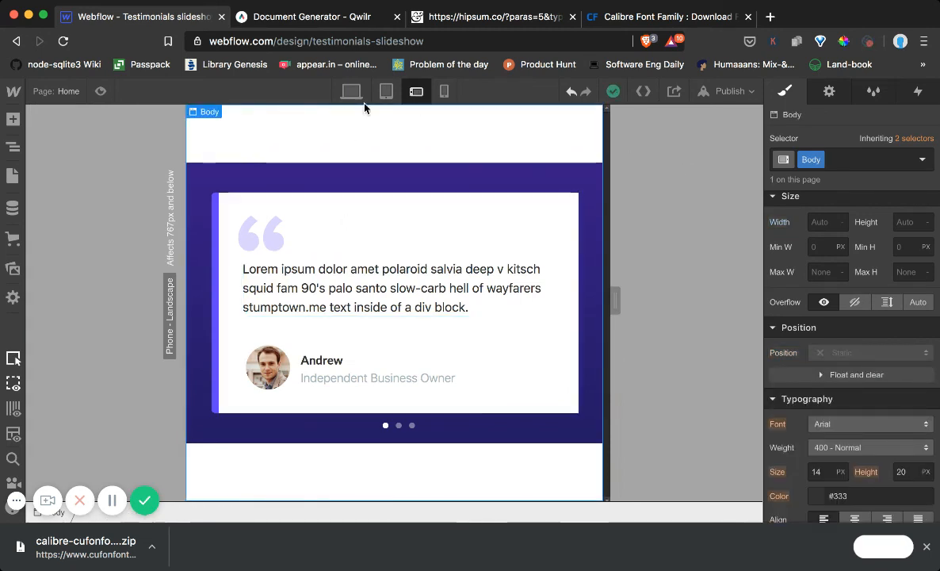
Preview the slideshow at the desktop, tablet, mobile landscape and mobile portrait breakpoints
click(102, 92)
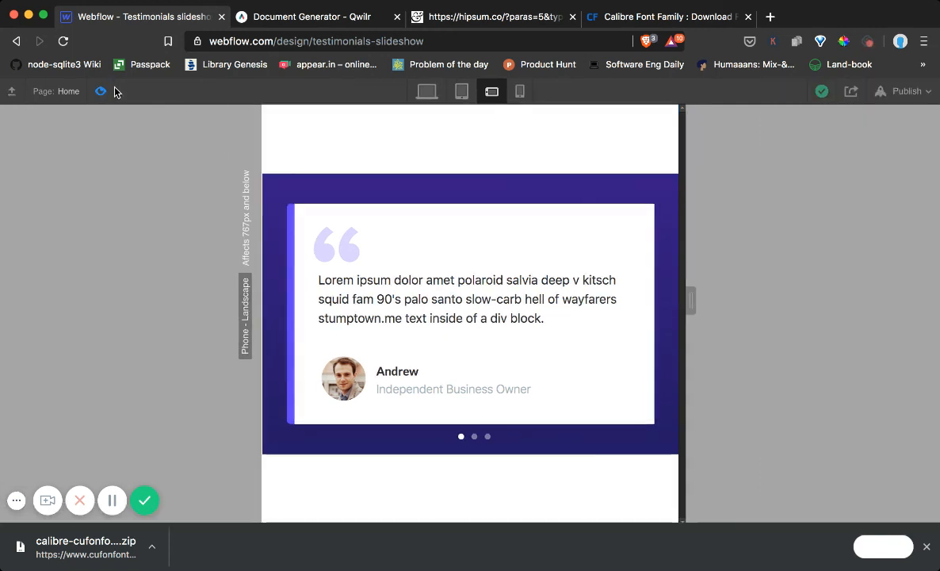
click(428, 94)
click(462, 91)
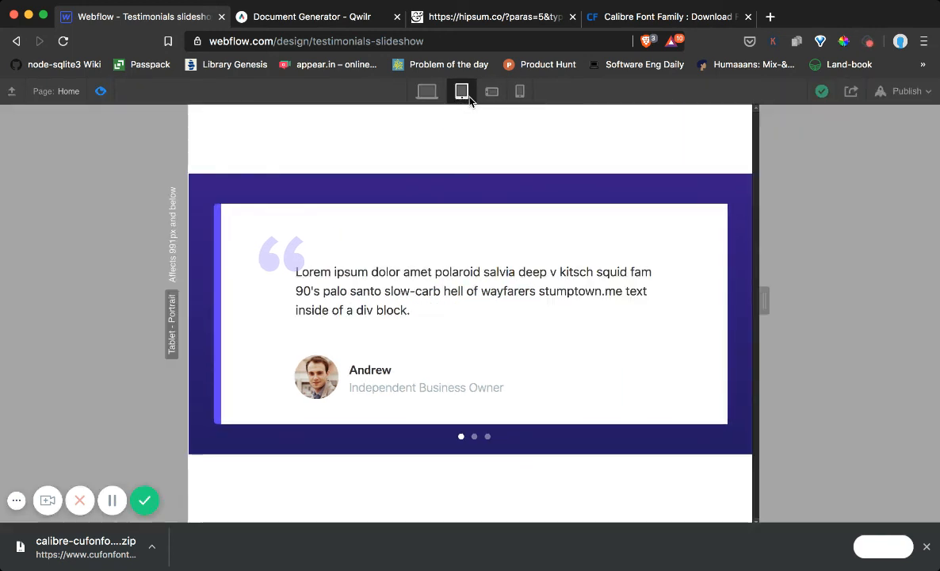
click(492, 93)
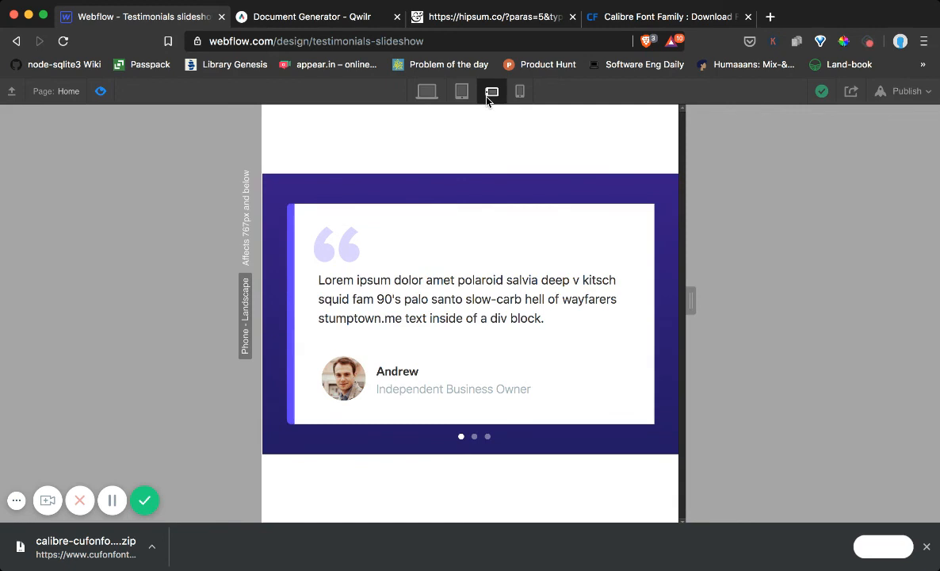
click(461, 93)
click(428, 93)
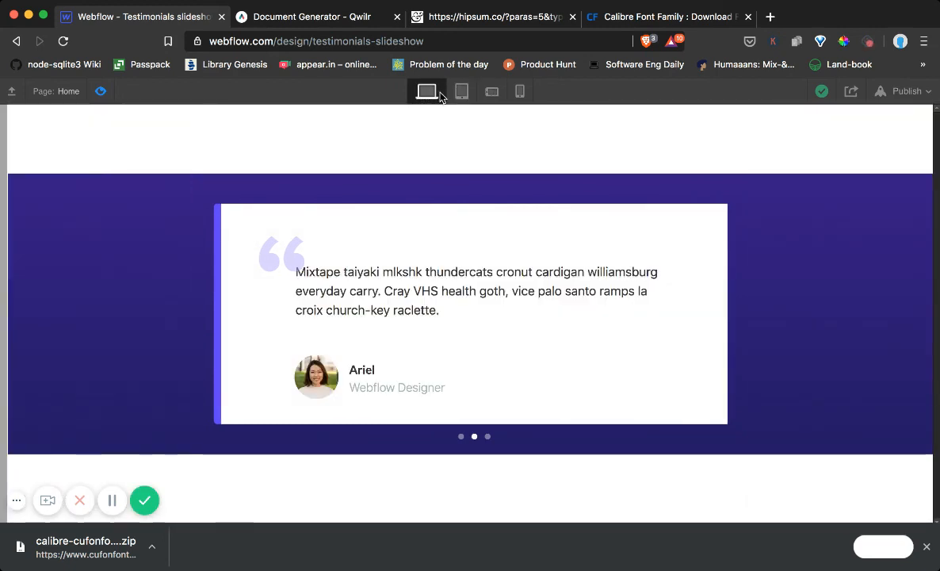
click(461, 92)
click(492, 92)
click(520, 92)
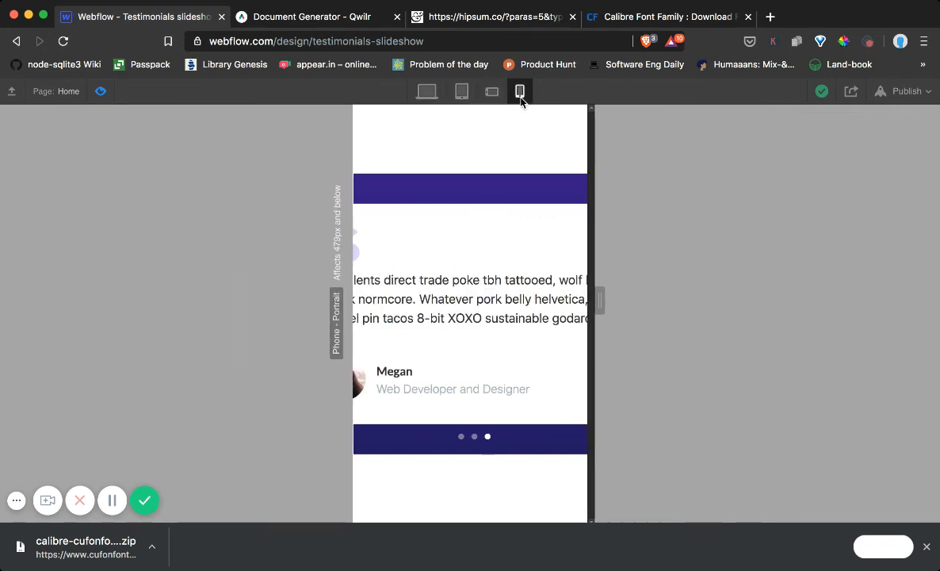
click(100, 98)
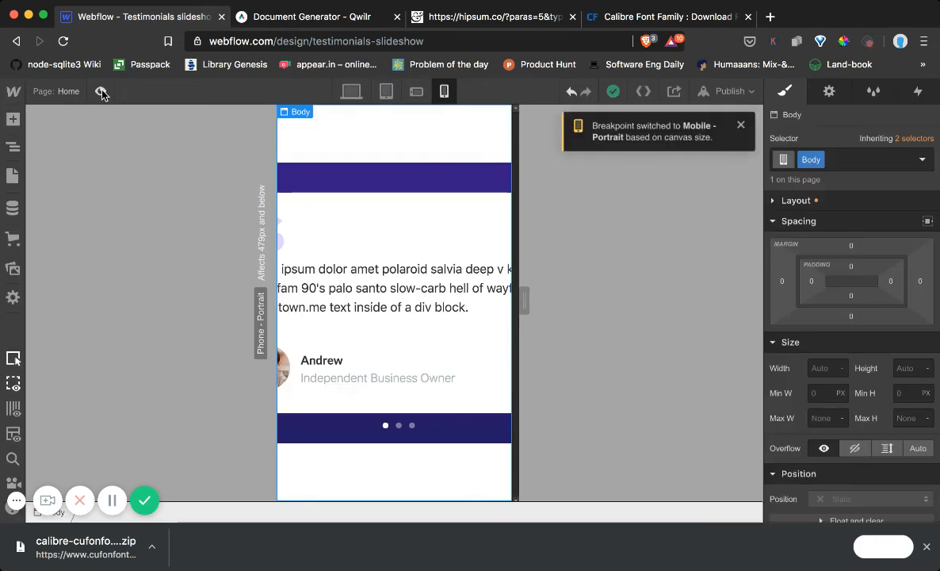
Set the slider's width to 300 px for the mobile portrait breakpoint
click(347, 211)
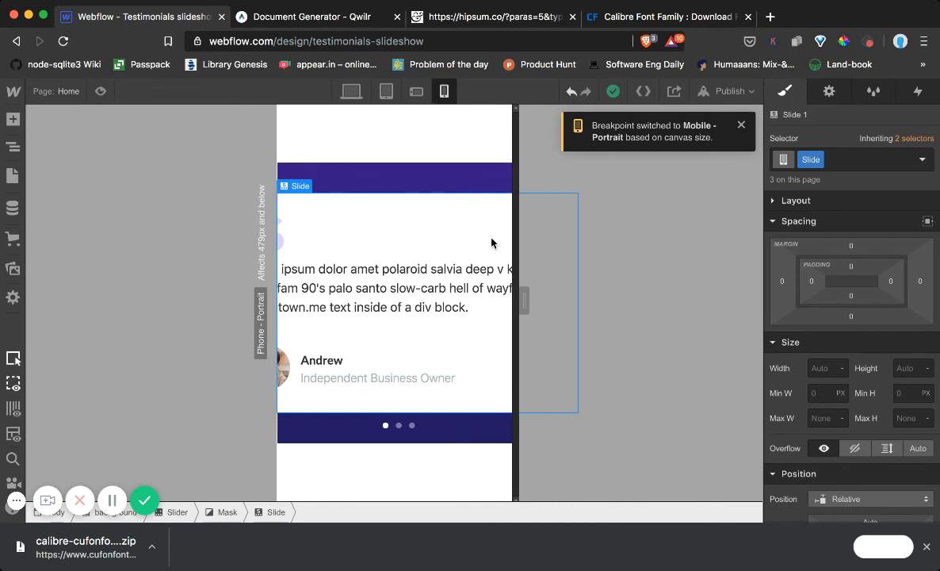
click(12, 145)
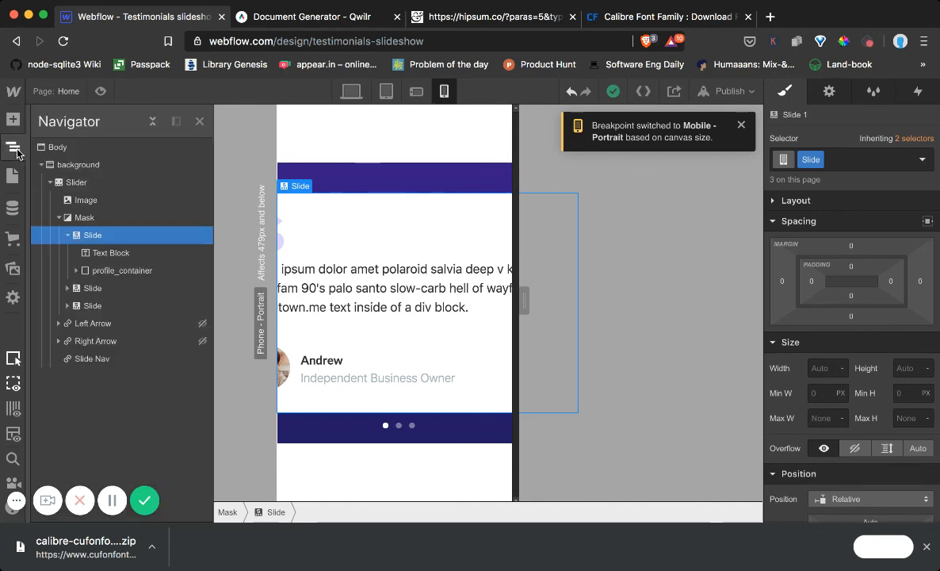
click(110, 183)
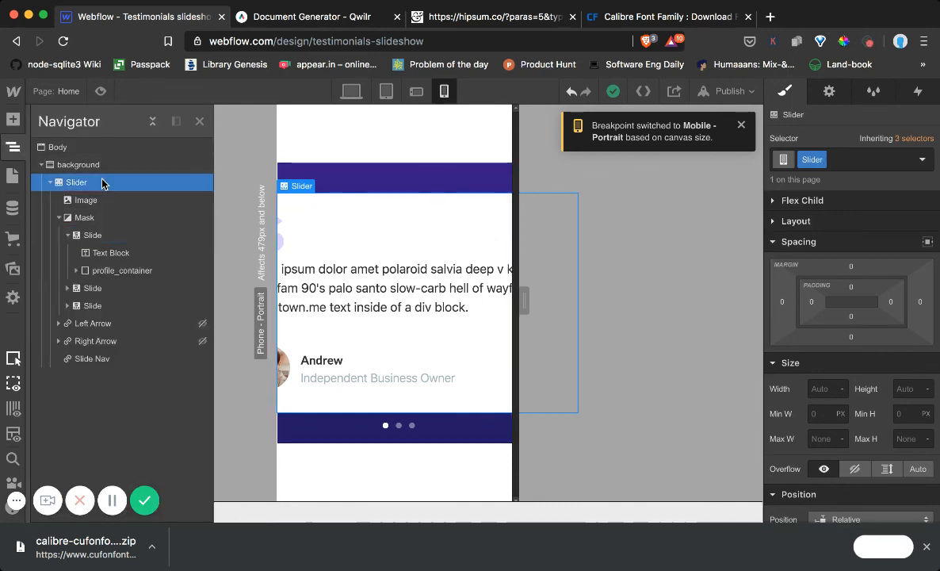
click(822, 388)
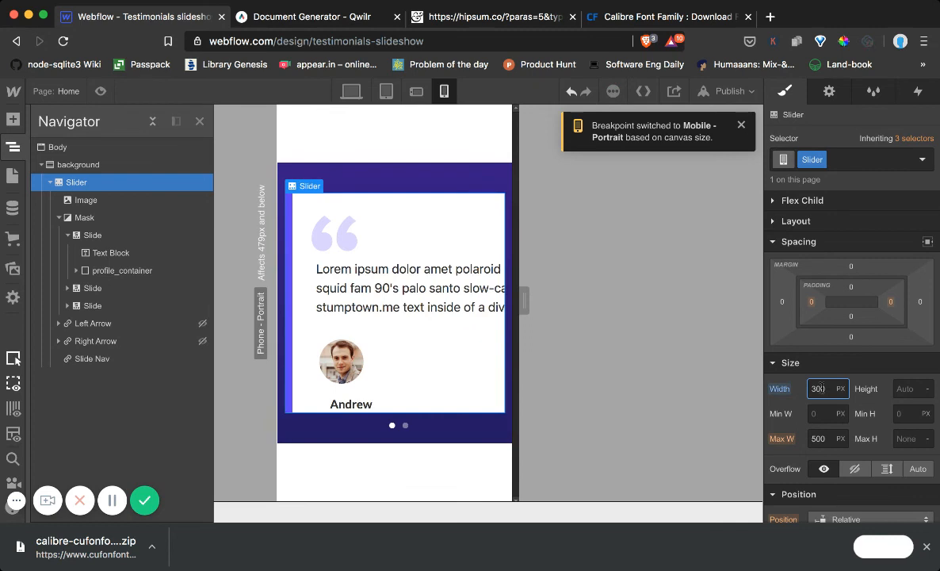
Give the testimonial text block a width of 250 px and a left offset of 27 for mobile portrait
click(475, 308)
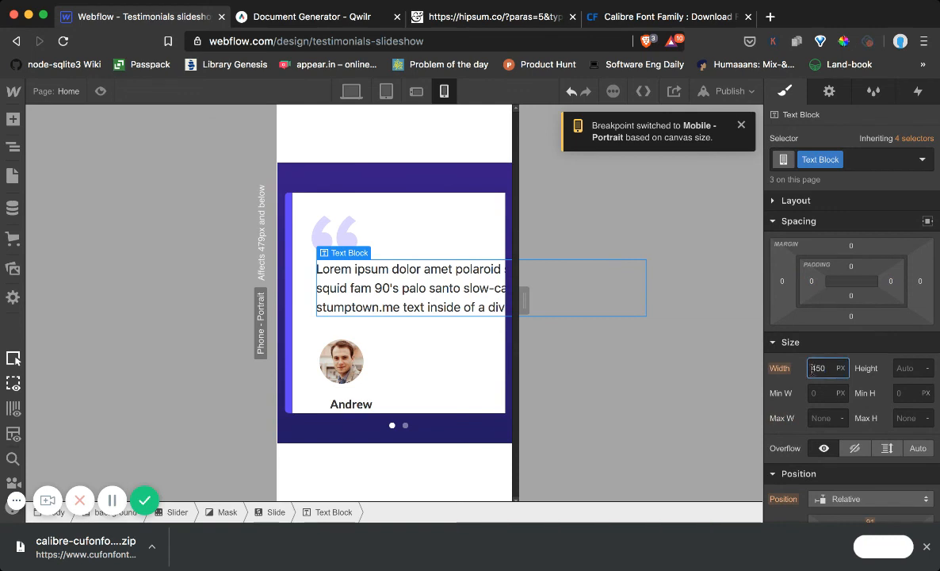
click(813, 368)
key(Return)
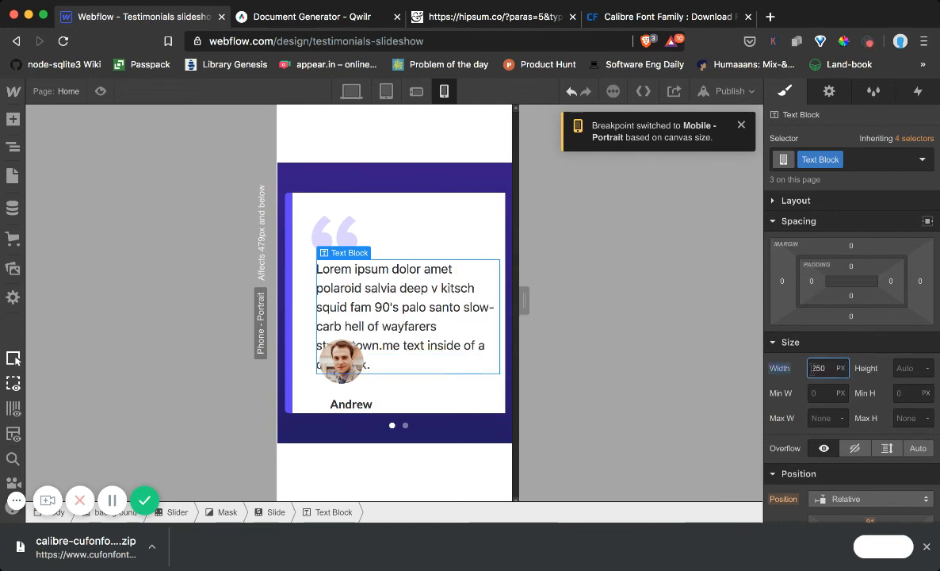
click(401, 286)
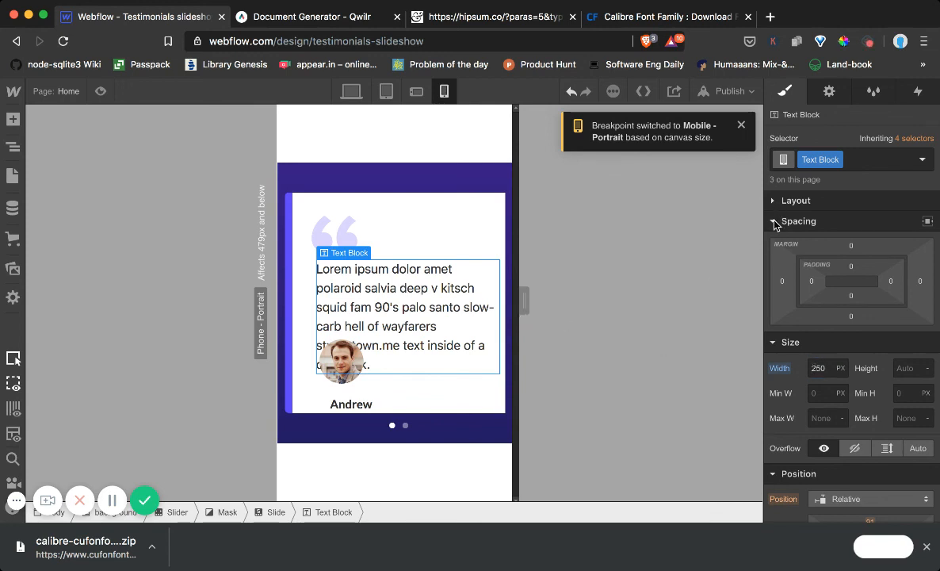
scroll(785, 416, down, 1)
scroll(798, 429, down, 5)
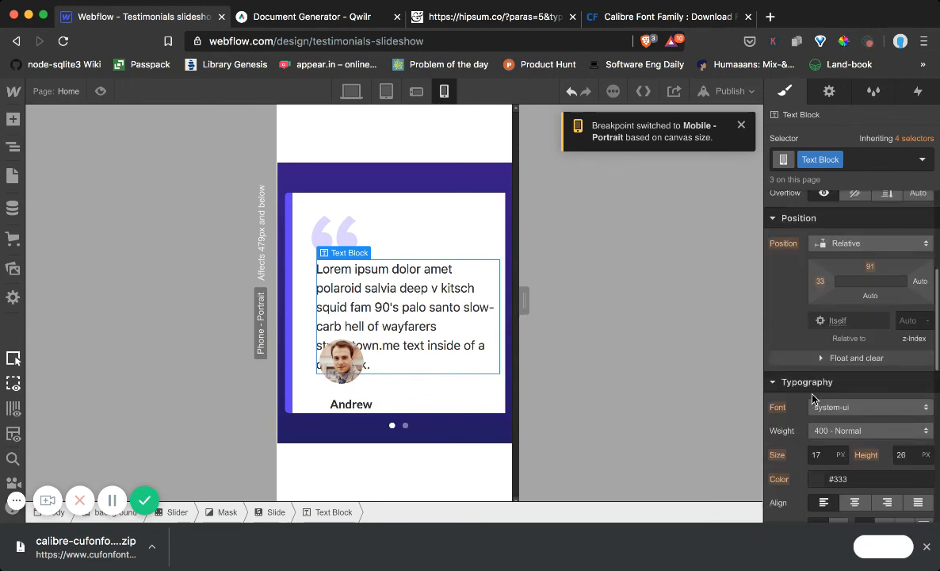
drag(820, 283, 808, 285)
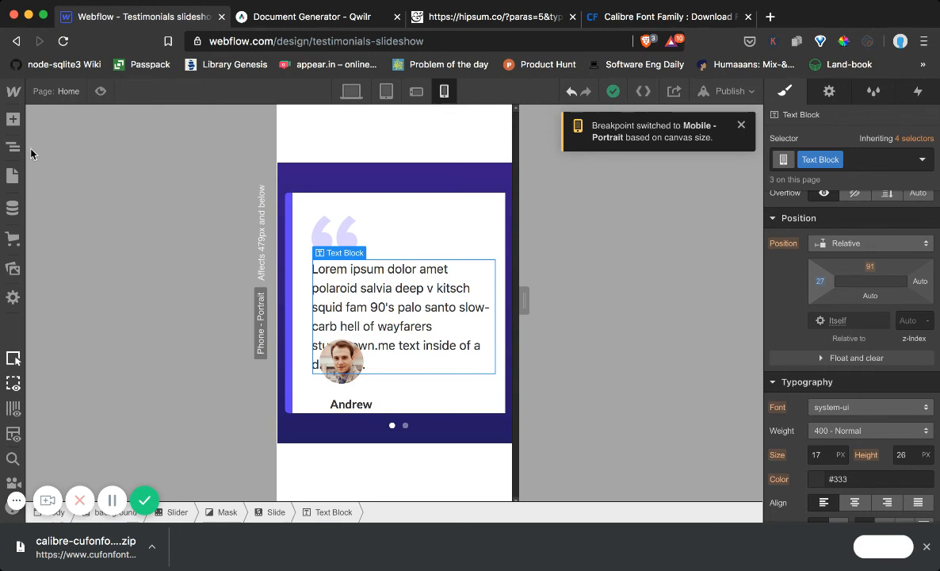
Set the slider's height to 370 px for the mobile portrait breakpoint
click(12, 146)
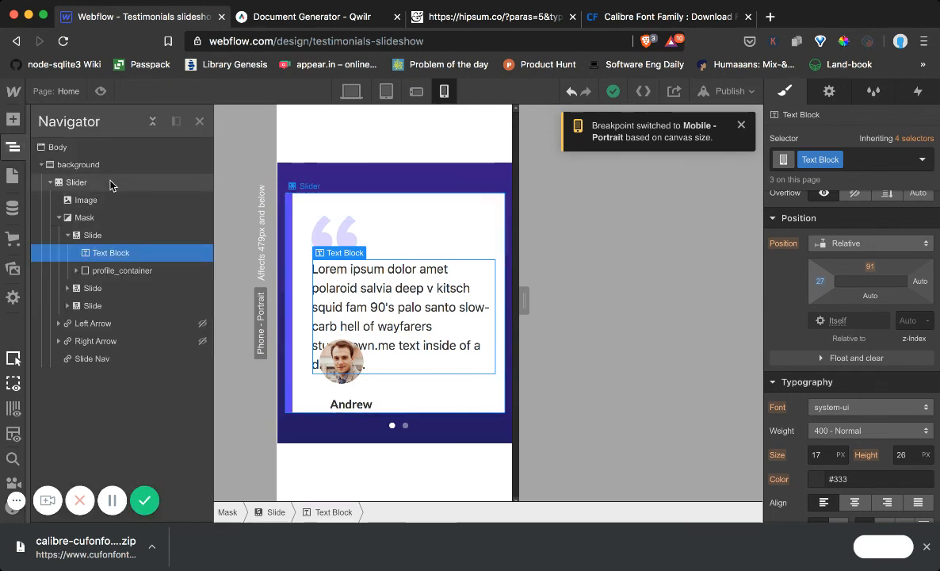
click(111, 183)
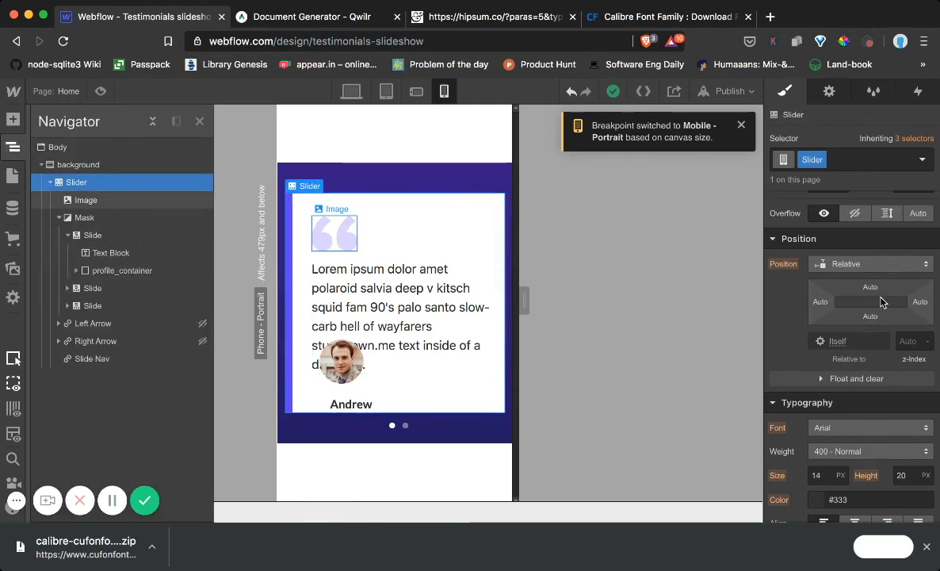
scroll(884, 309, down, 2)
scroll(888, 325, up, 4)
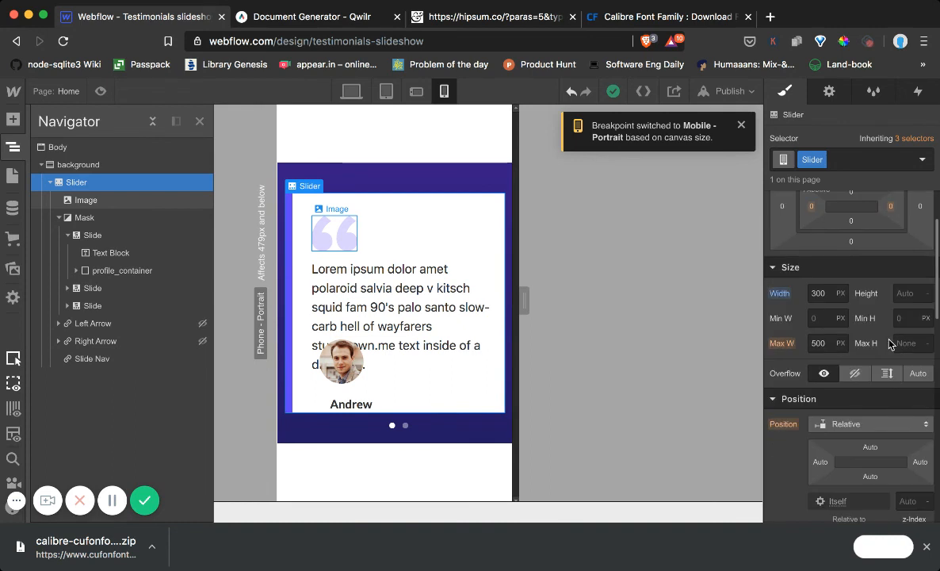
click(896, 296)
key(Up)
key(Up)
key(Up)
key(Up)
key(Up)
key(Up)
key(Up)
key(Up)
key(Up)
key(Up)
key(Up)
key(Up)
key(Up)
key(Up)
key(Up)
key(Up)
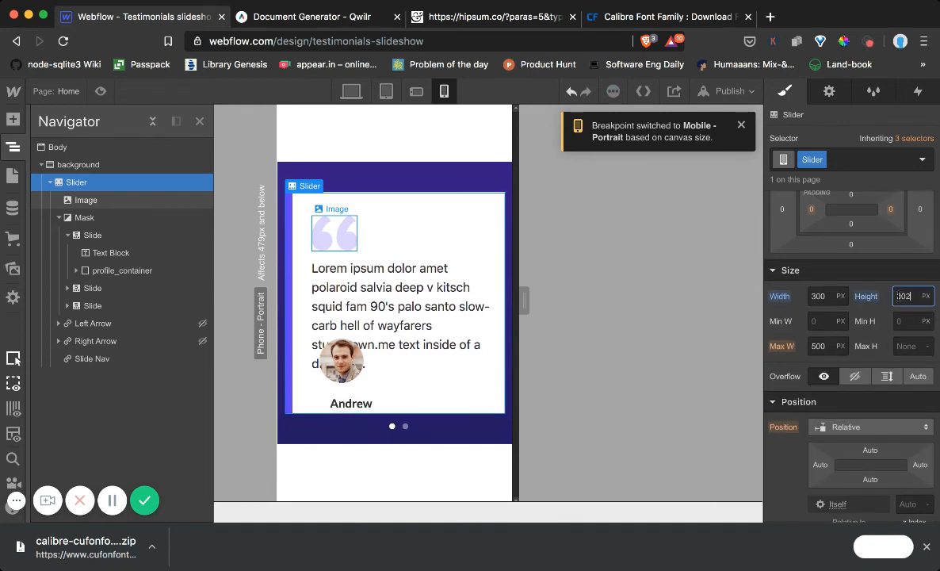
key(Up)
key(Up)
key(Up)
key(Up)
key(Up)
key(Up)
key(Up)
key(Up)
key(Up)
key(Up)
key(Up)
key(Up)
key(Up)
key(Up)
key(Up)
key(Up)
key(Up)
key(Up)
key(Up)
key(Up)
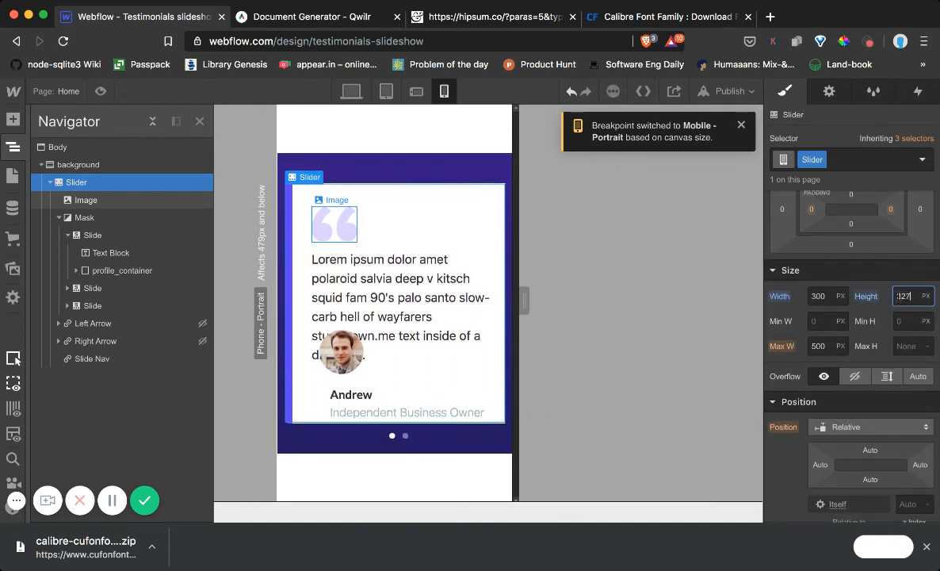
key(Up)
key(Up)
key(Up)
key(Up)
key(Up)
key(Up)
key(Up)
key(Up)
key(Up)
key(Up)
key(Up)
key(Up)
key(Up)
key(Up)
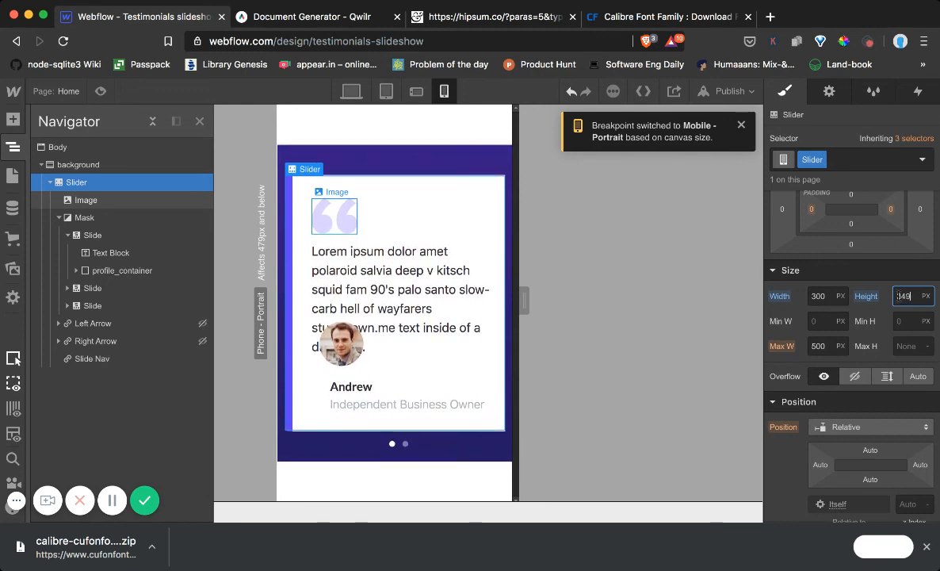
key(Up)
key(Up)
key(Up)
key(Up)
key(Up)
key(Up)
key(Up)
key(Up)
key(Up)
key(Up)
key(Up)
key(Up)
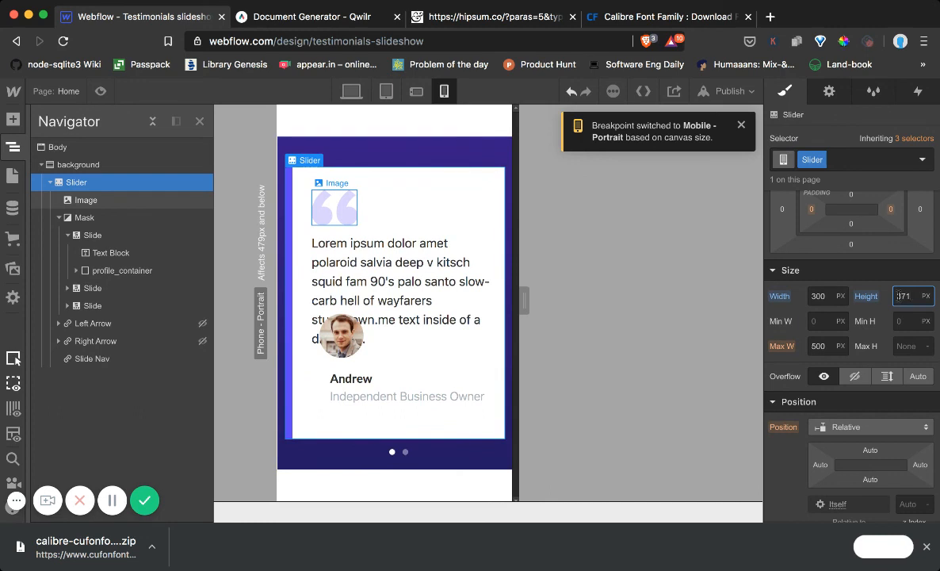
key(Down)
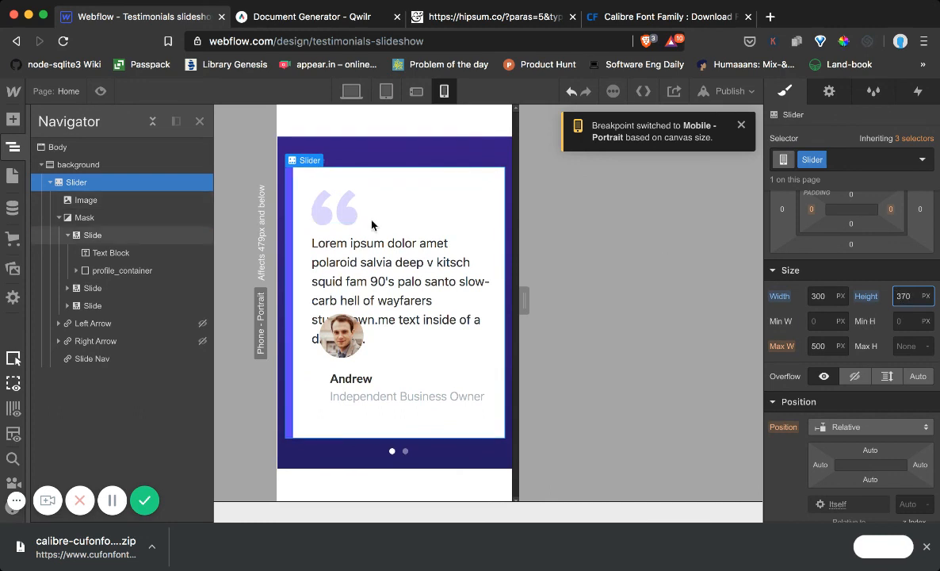
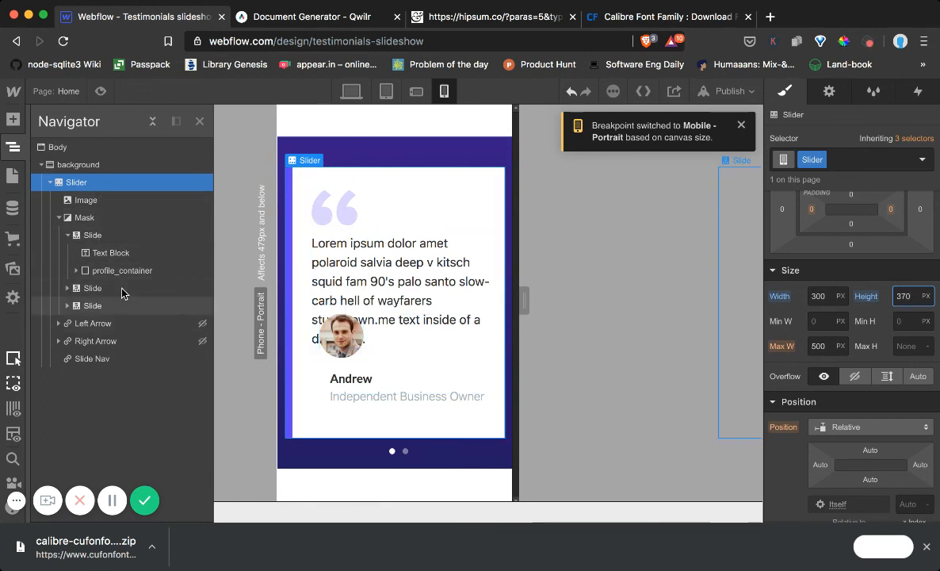
Set the first slide's profile_container to a top offset of 285 and a left offset of 26 for mobile portrait
click(124, 270)
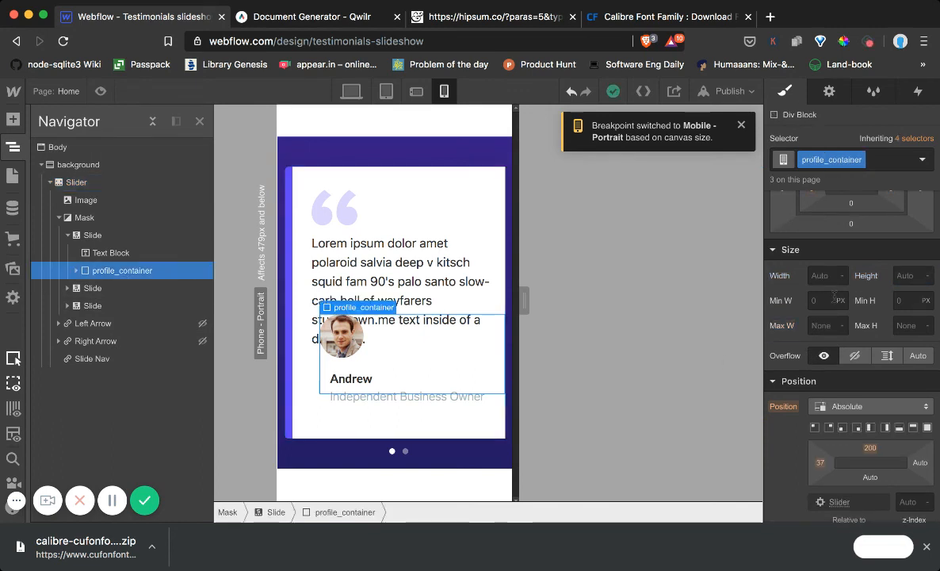
scroll(834, 296, up, 3)
scroll(854, 333, down, 3)
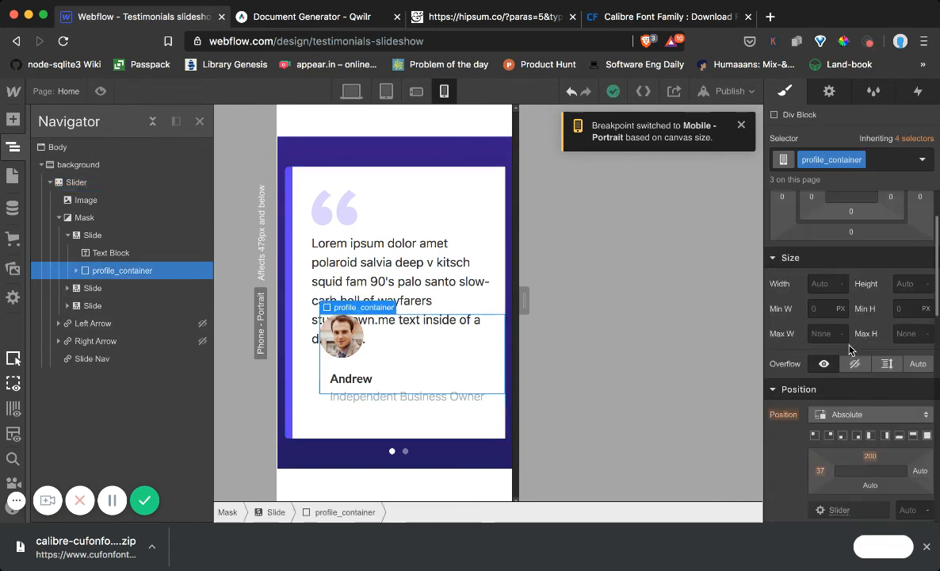
drag(870, 430, 879, 557)
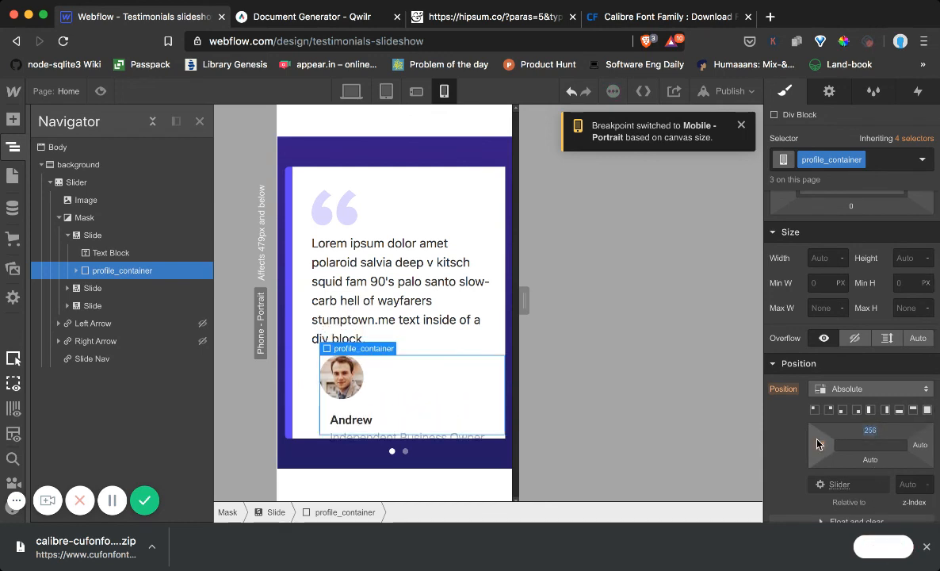
drag(818, 445, 795, 445)
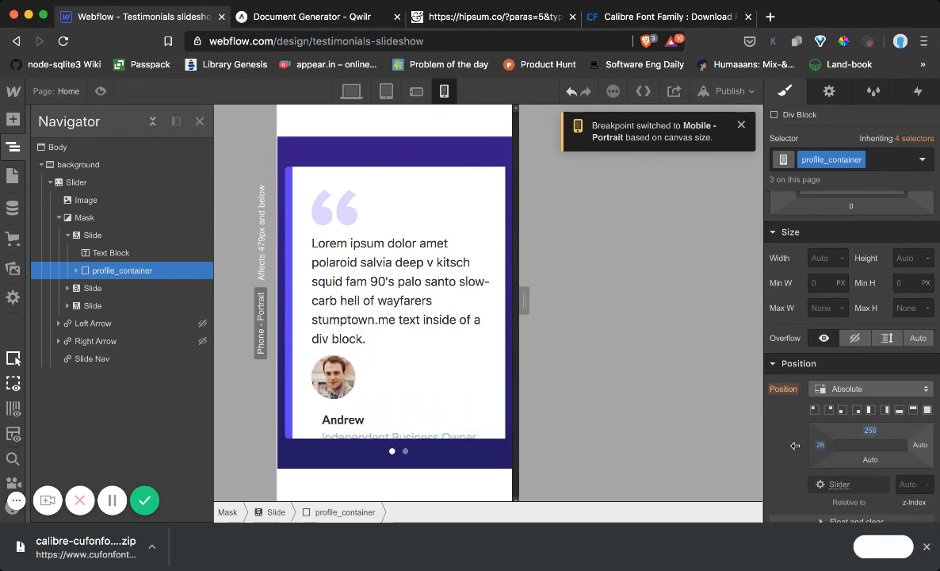
drag(870, 431, 872, 493)
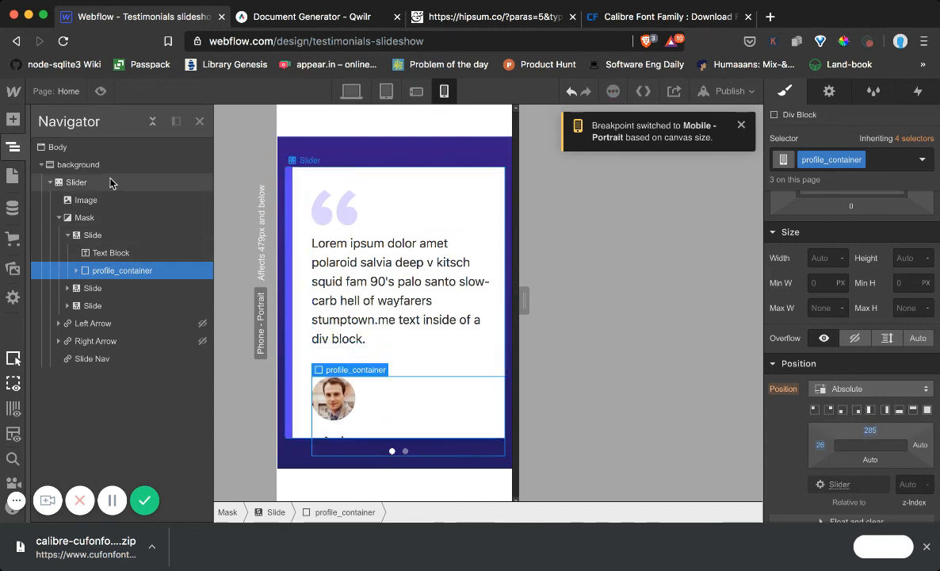
Try increasing the slider's height to 376 px for the mobile portrait breakpoint
click(109, 240)
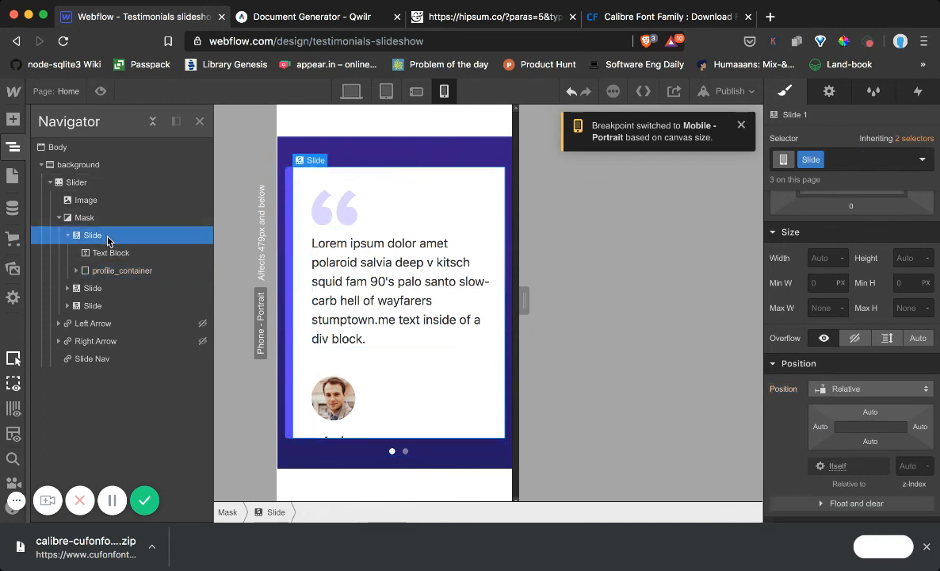
scroll(820, 286, up, 3)
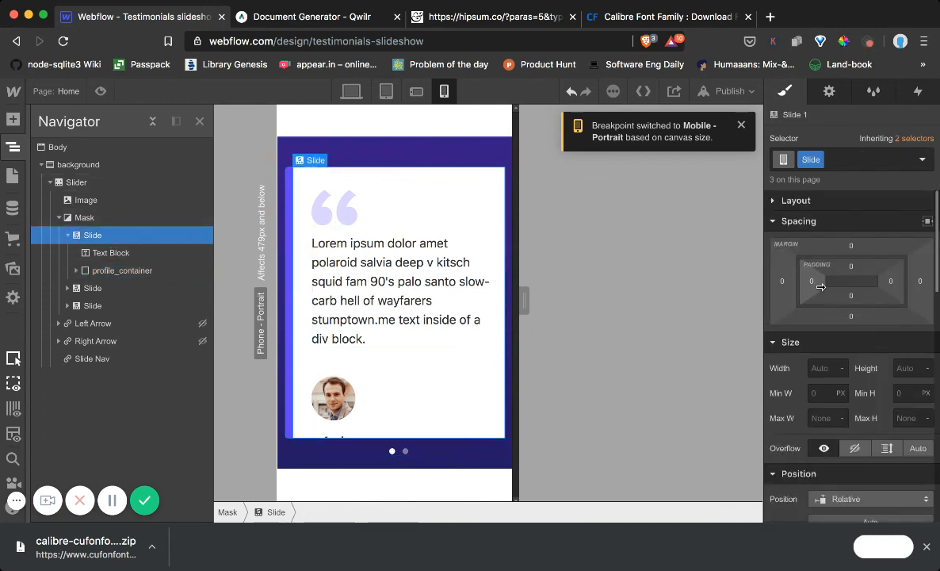
click(156, 183)
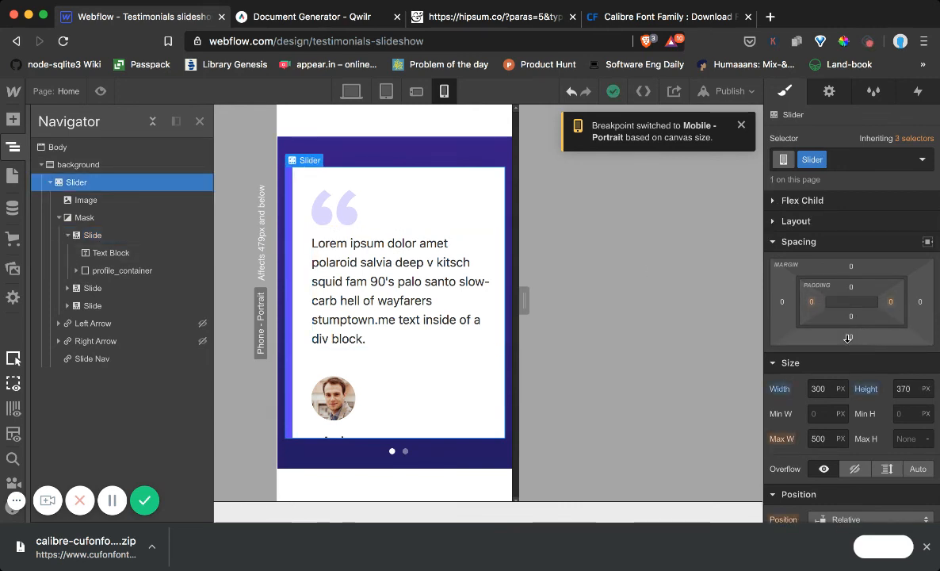
click(913, 386)
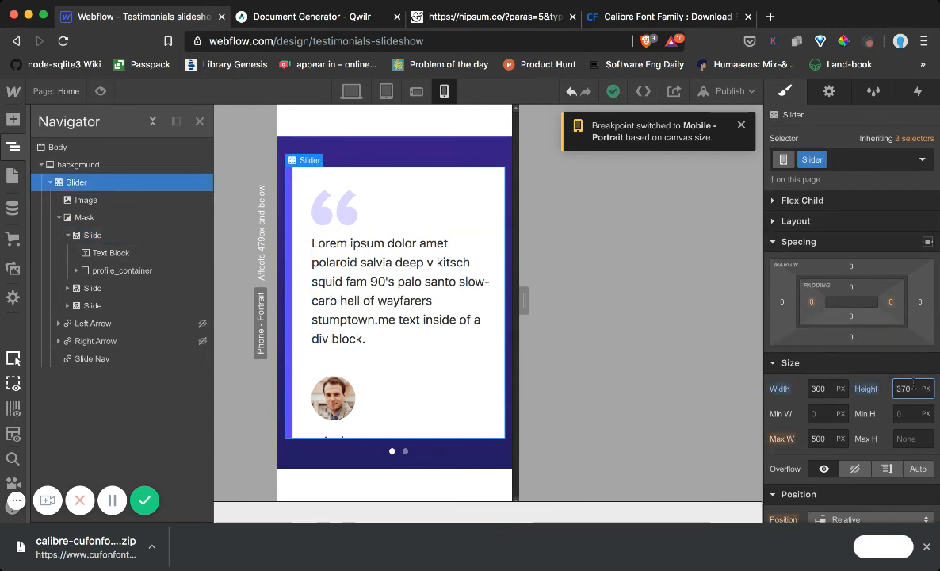
key(Up)
key(Up)
key(Up)
key(Up)
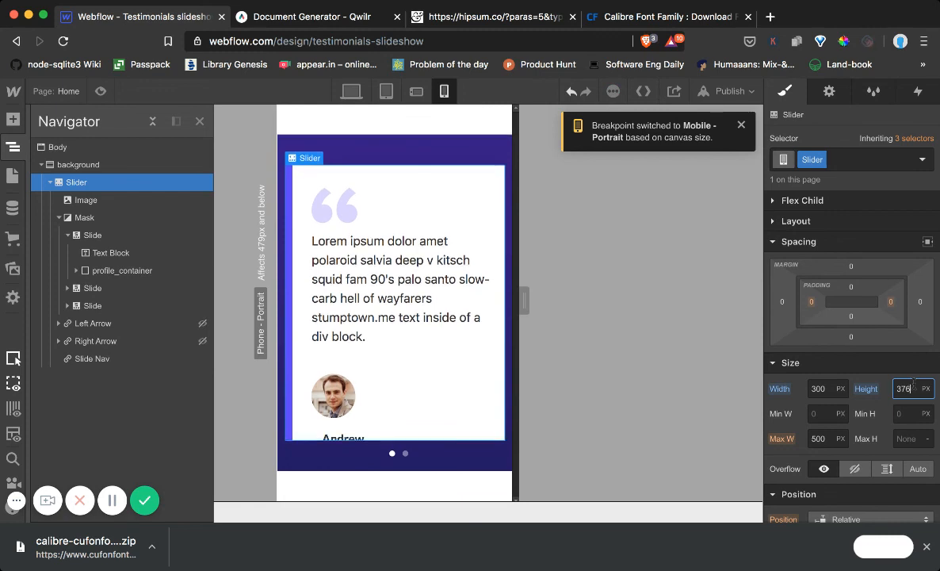
key(Down)
key(Down)
key(Down)
key(Down)
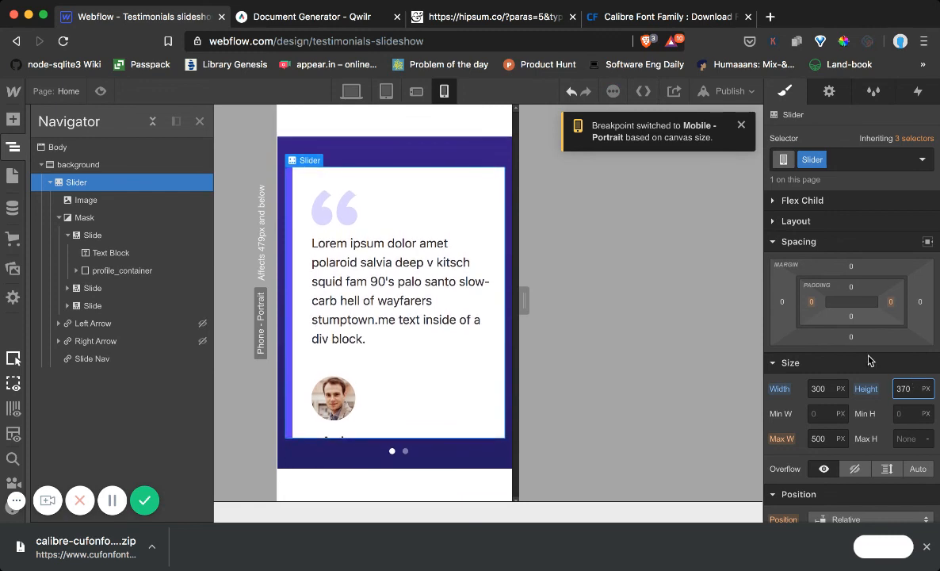
Set the slider's width to 307 px for the mobile portrait breakpoint
key(shift+Tab)
key(Up)
key(Up)
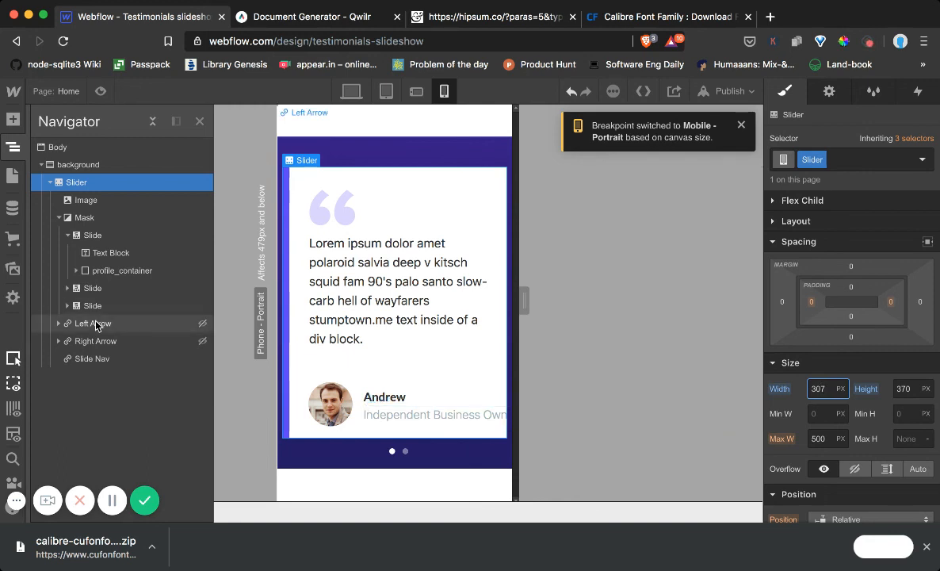
Set the profile_container's left offset to 8 for the mobile portrait breakpoint
click(111, 270)
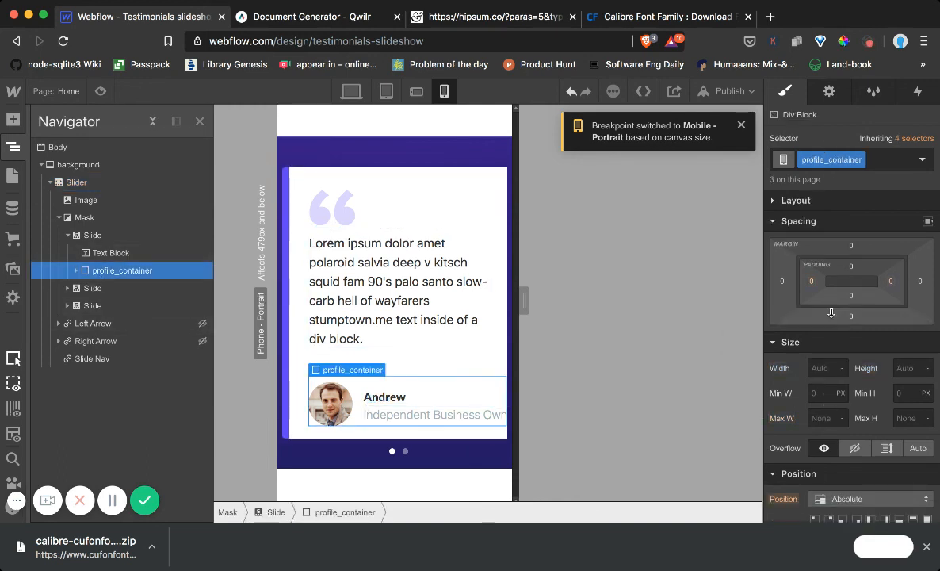
scroll(848, 389, down, 3)
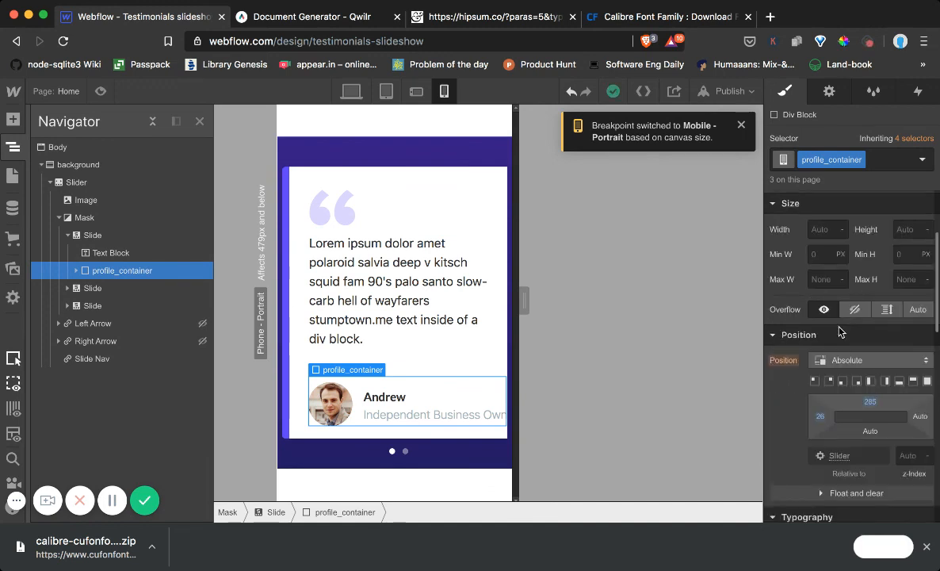
drag(824, 413, 781, 412)
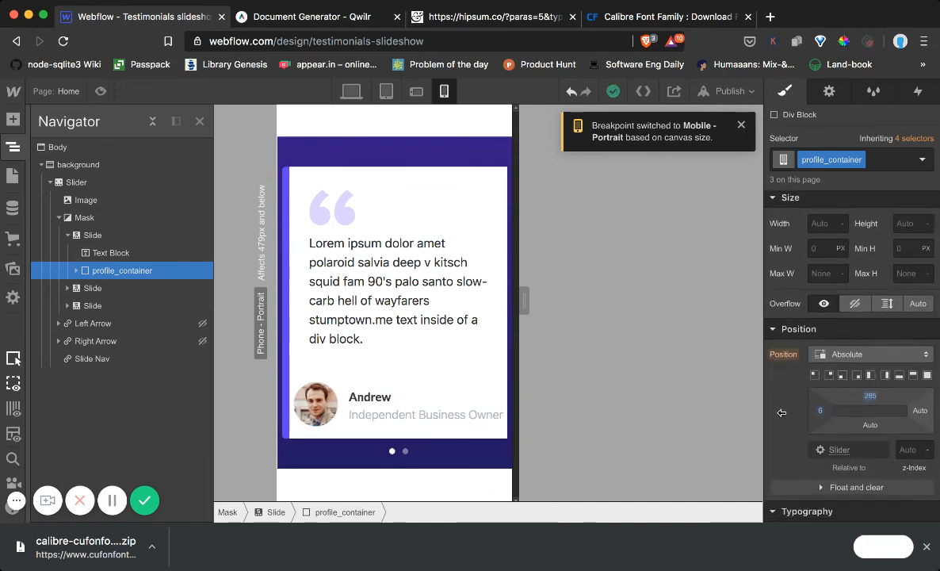
drag(781, 412, 786, 416)
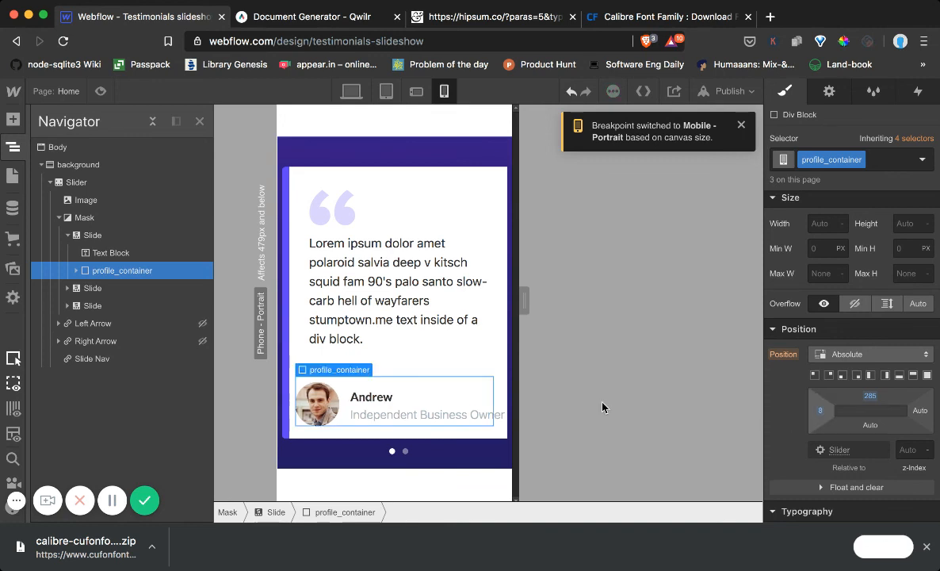
Reduce the font size of the profile's title and name text to 14 px for mobile portrait
click(406, 413)
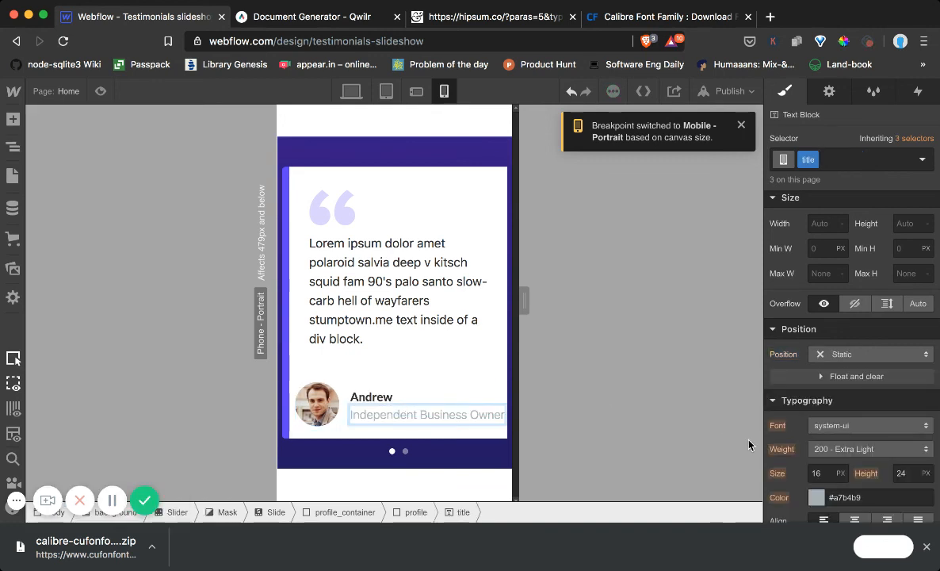
click(823, 468)
key(Down)
key(Down)
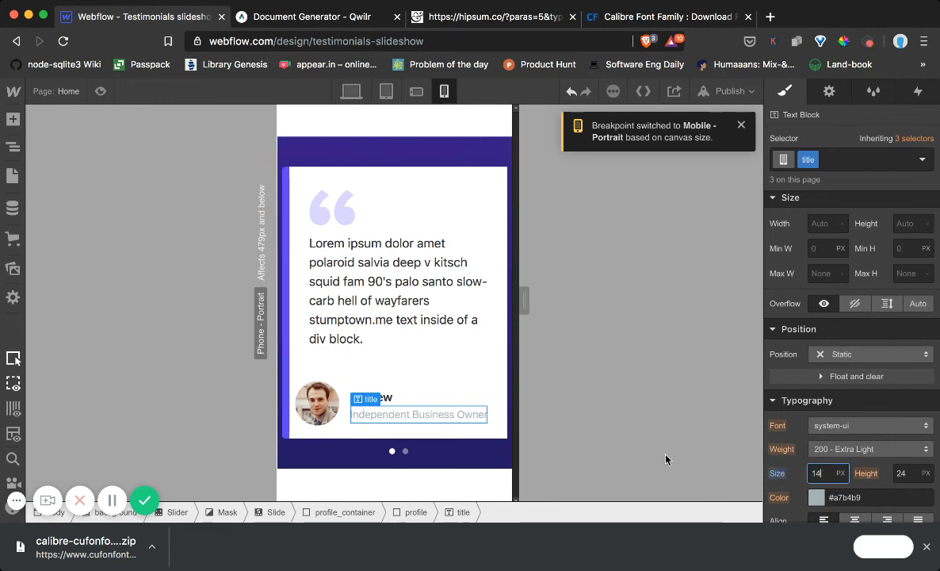
click(372, 396)
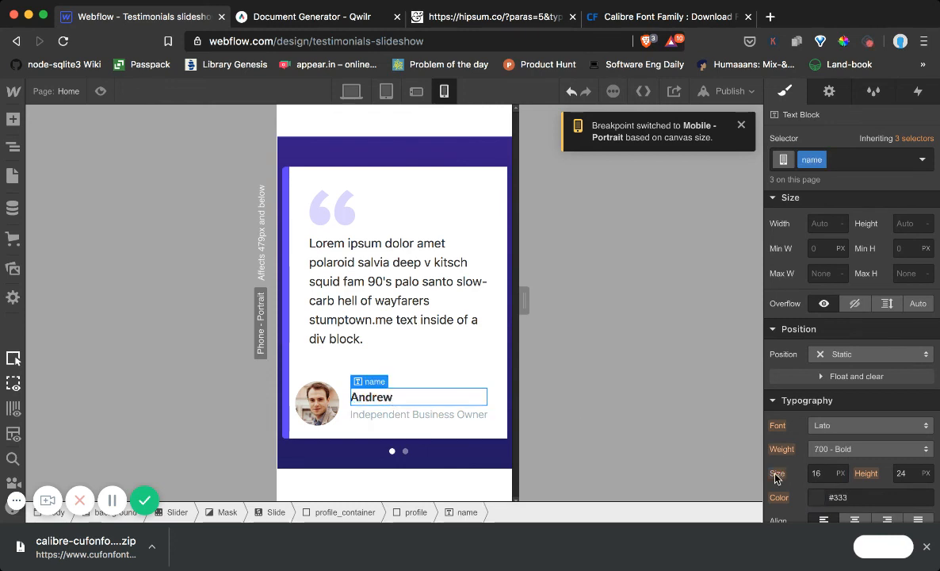
click(814, 473)
key(Down)
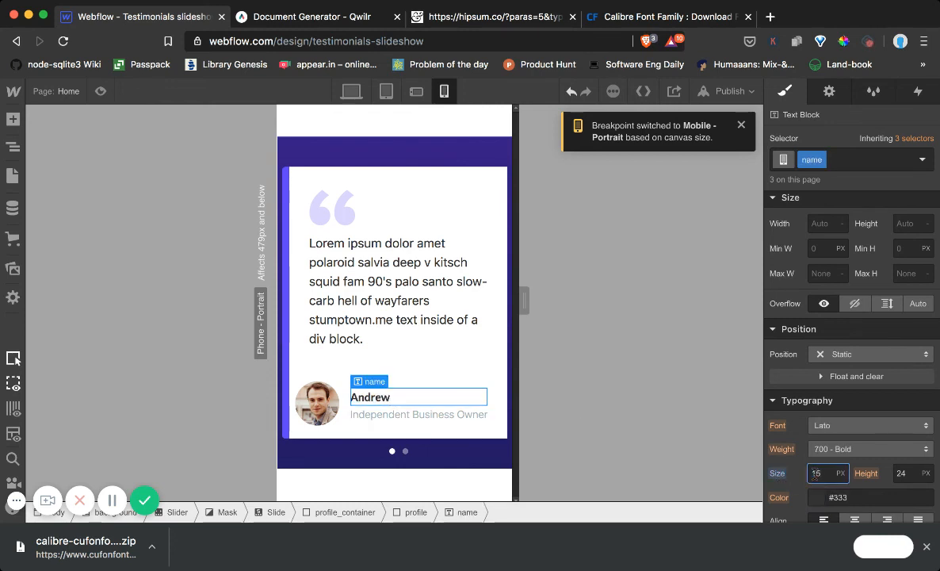
key(Down)
click(445, 345)
Set the profile image's width to 50 px in its image settings
click(320, 403)
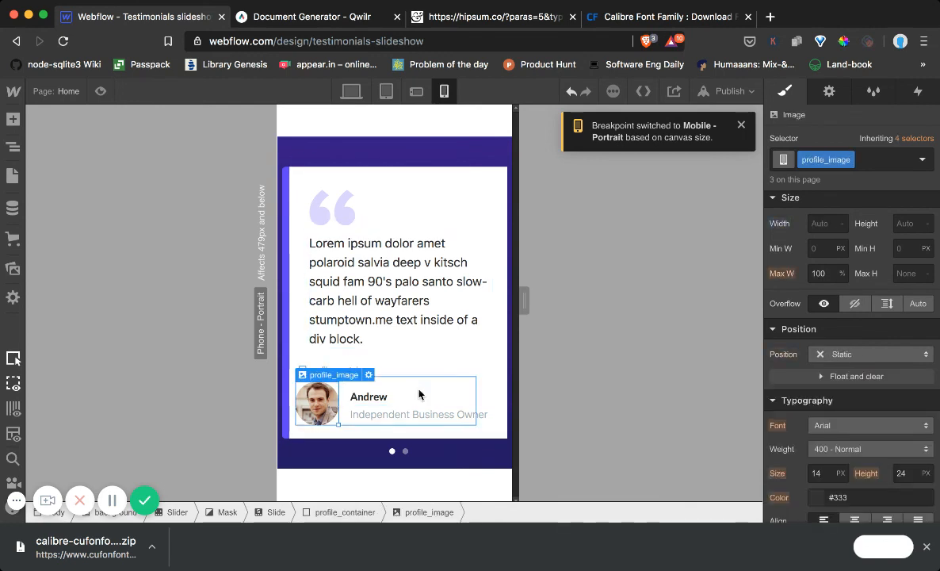
scroll(854, 261, down, 4)
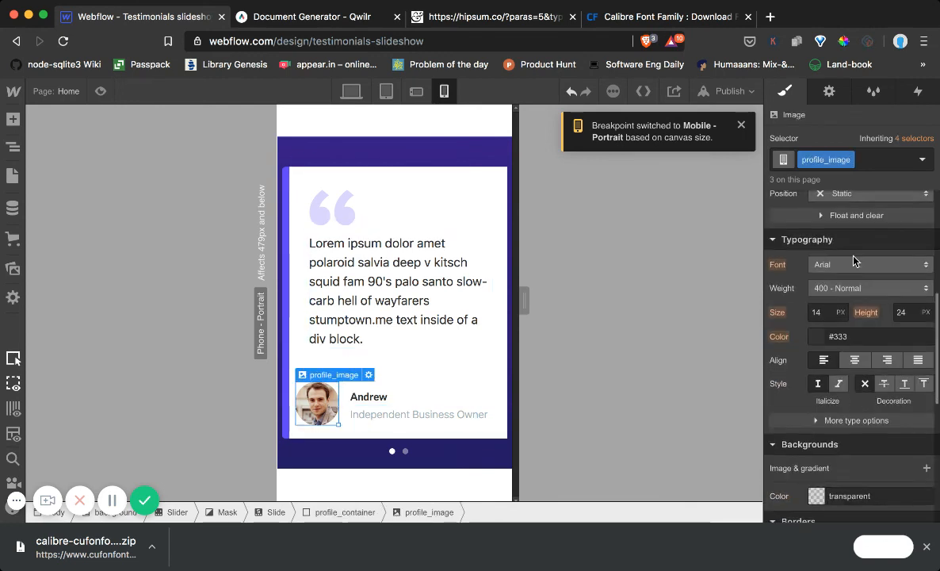
click(828, 91)
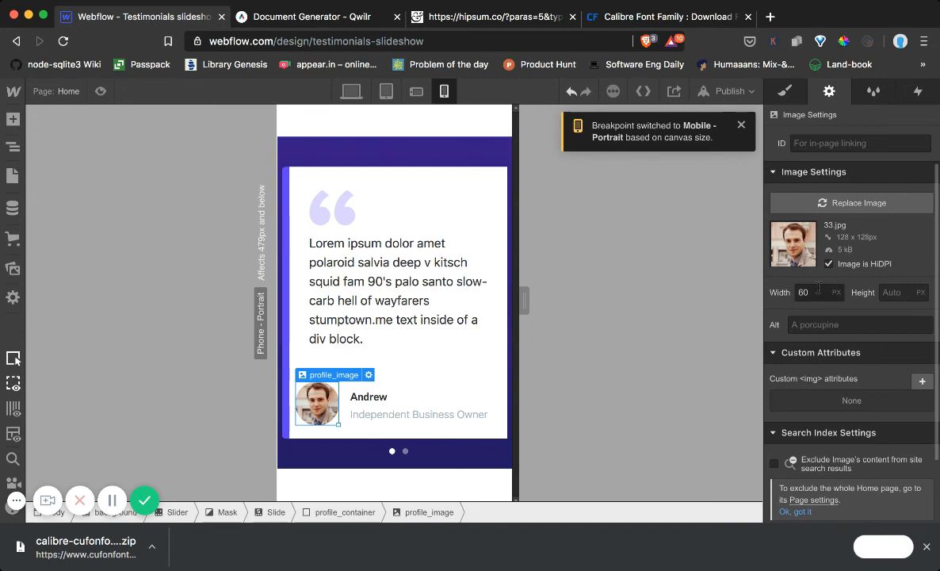
click(814, 289)
key(Return)
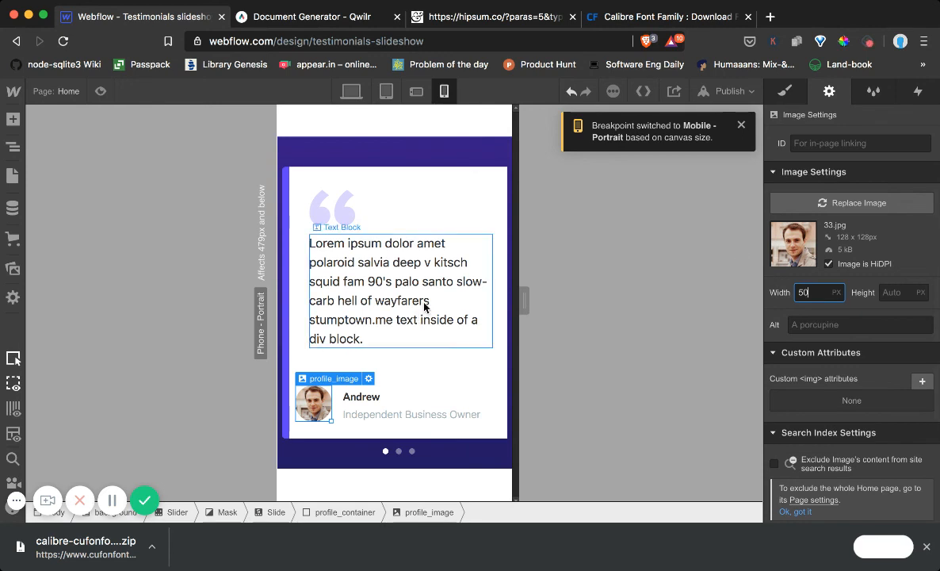
Set the profile_container's left offset to 21 for the mobile portrait breakpoint
click(16, 147)
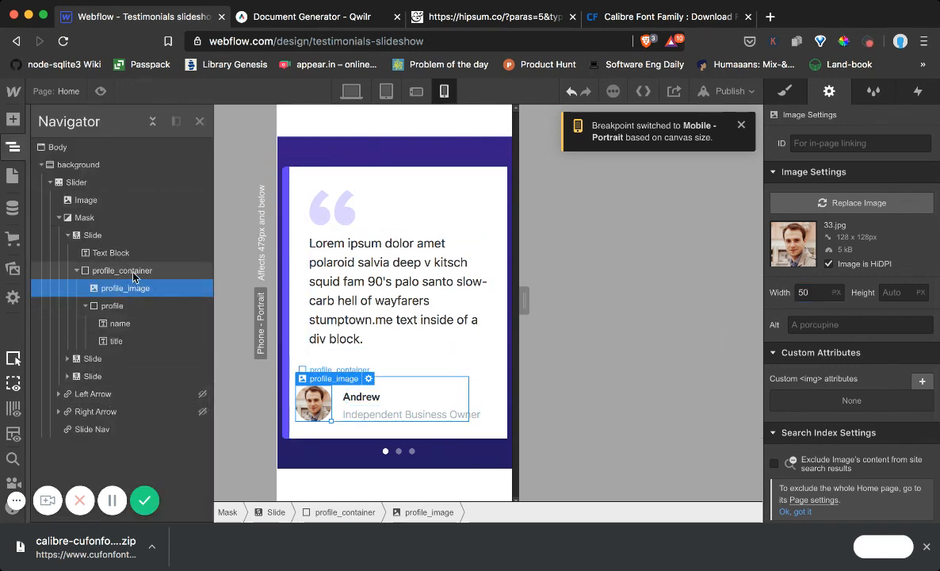
click(126, 269)
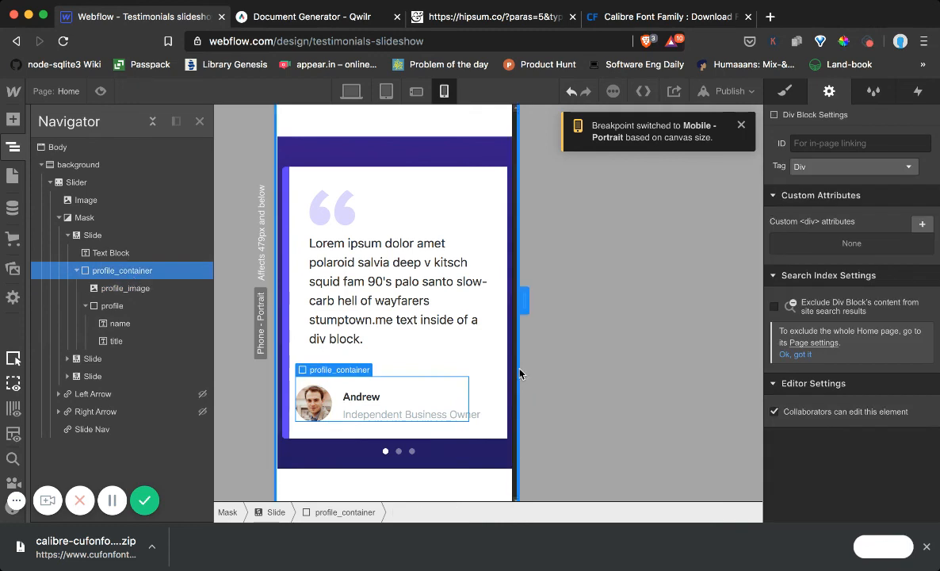
click(784, 91)
scroll(855, 373, down, 3)
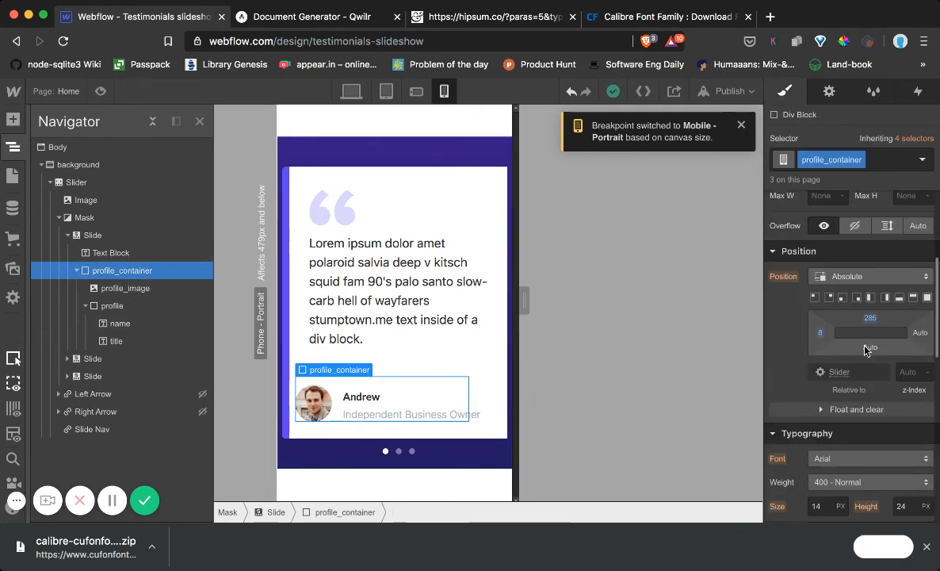
drag(819, 333, 849, 332)
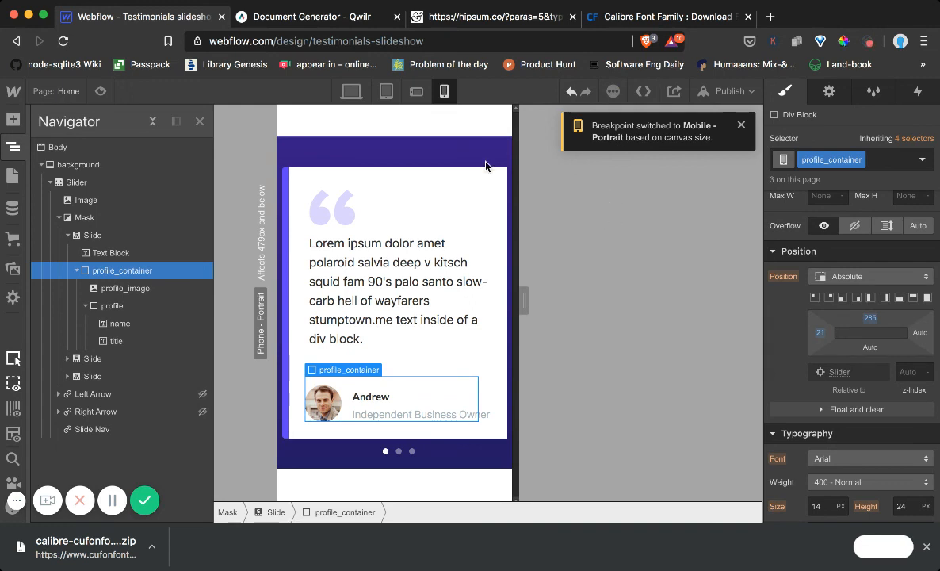
Switch to the desktop breakpoint and preview the testimonials slideshow
click(351, 91)
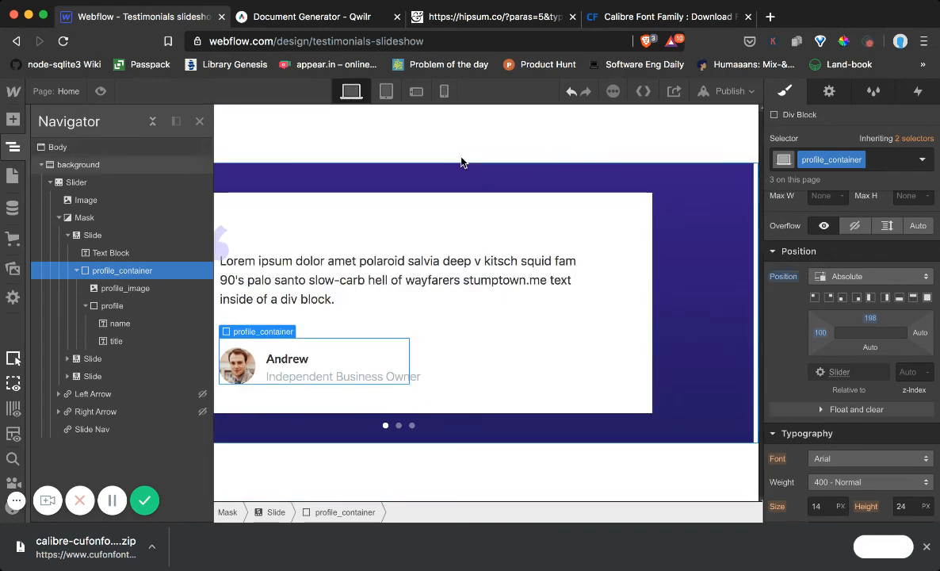
click(426, 145)
click(100, 92)
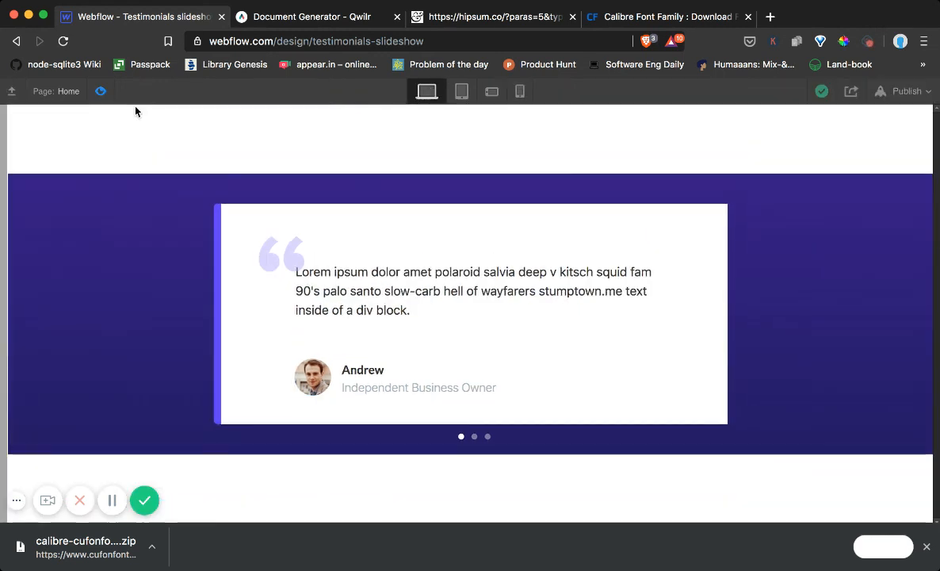